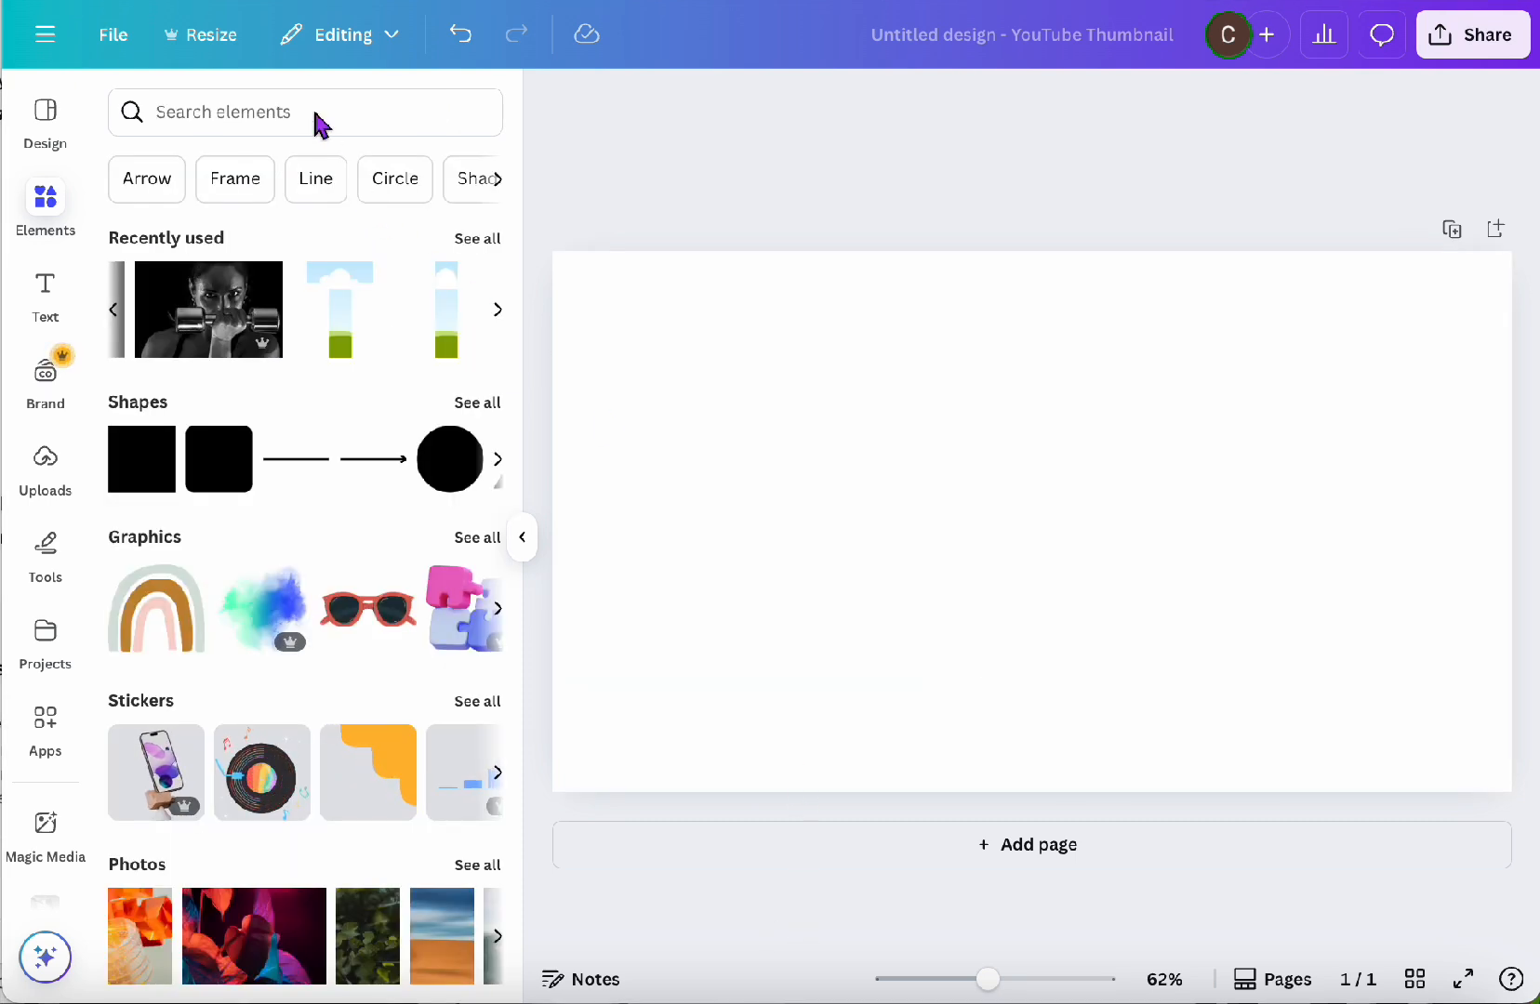
Step: Search the elements library for "beauty" and show only the photo results
click(316, 121)
text(beau)
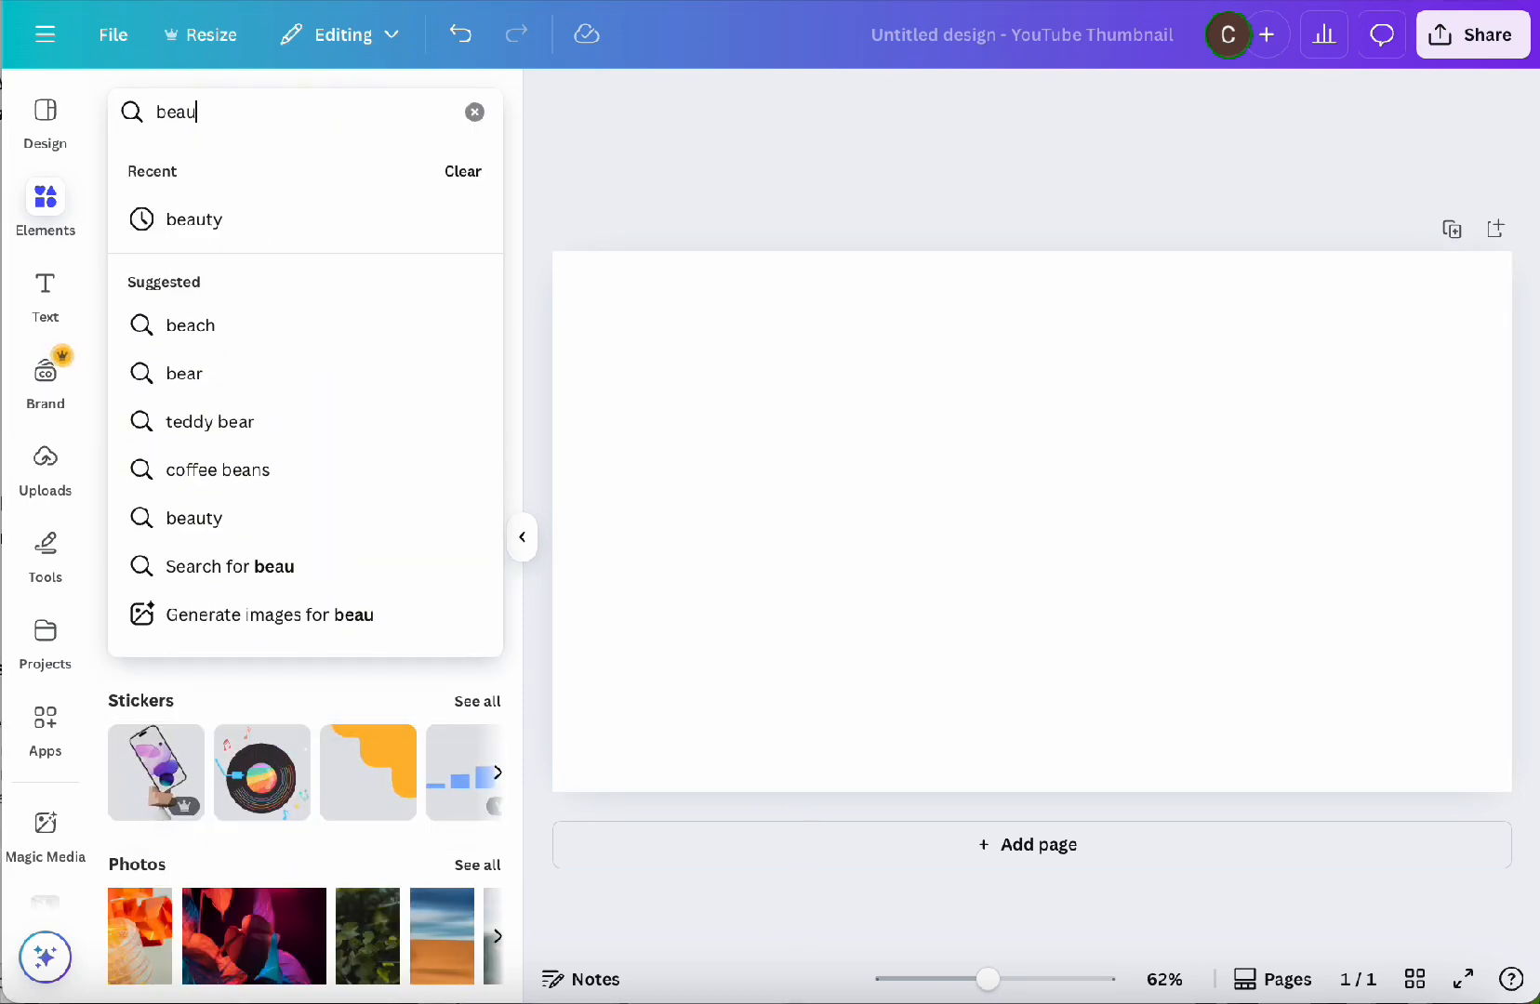
text(ty)
key(Return)
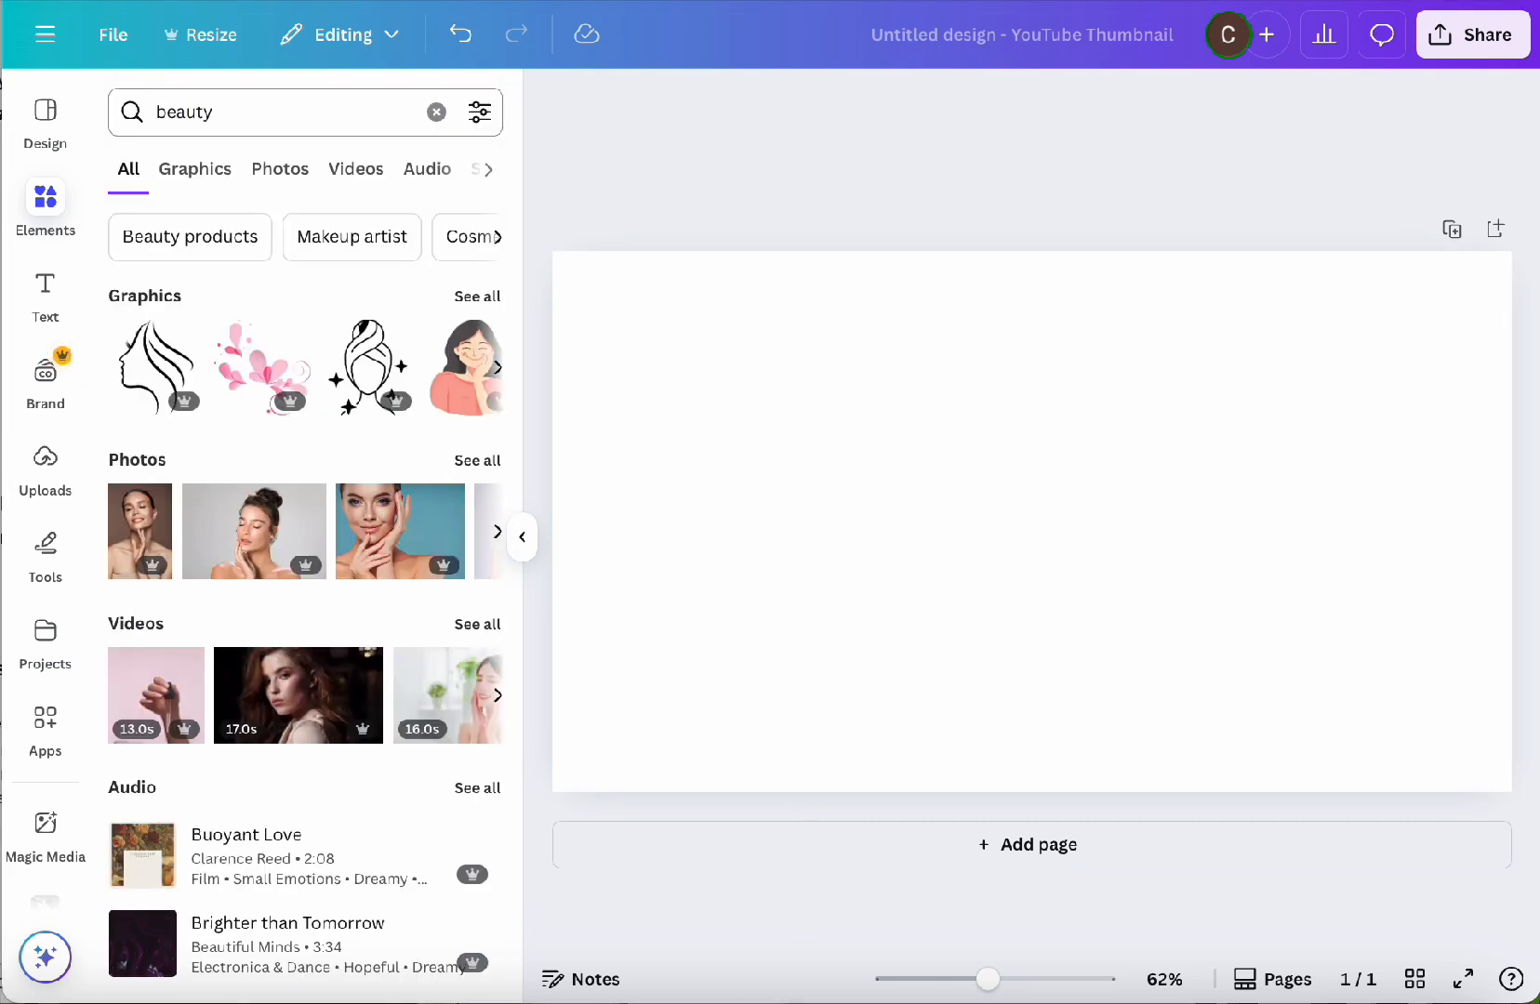
click(271, 184)
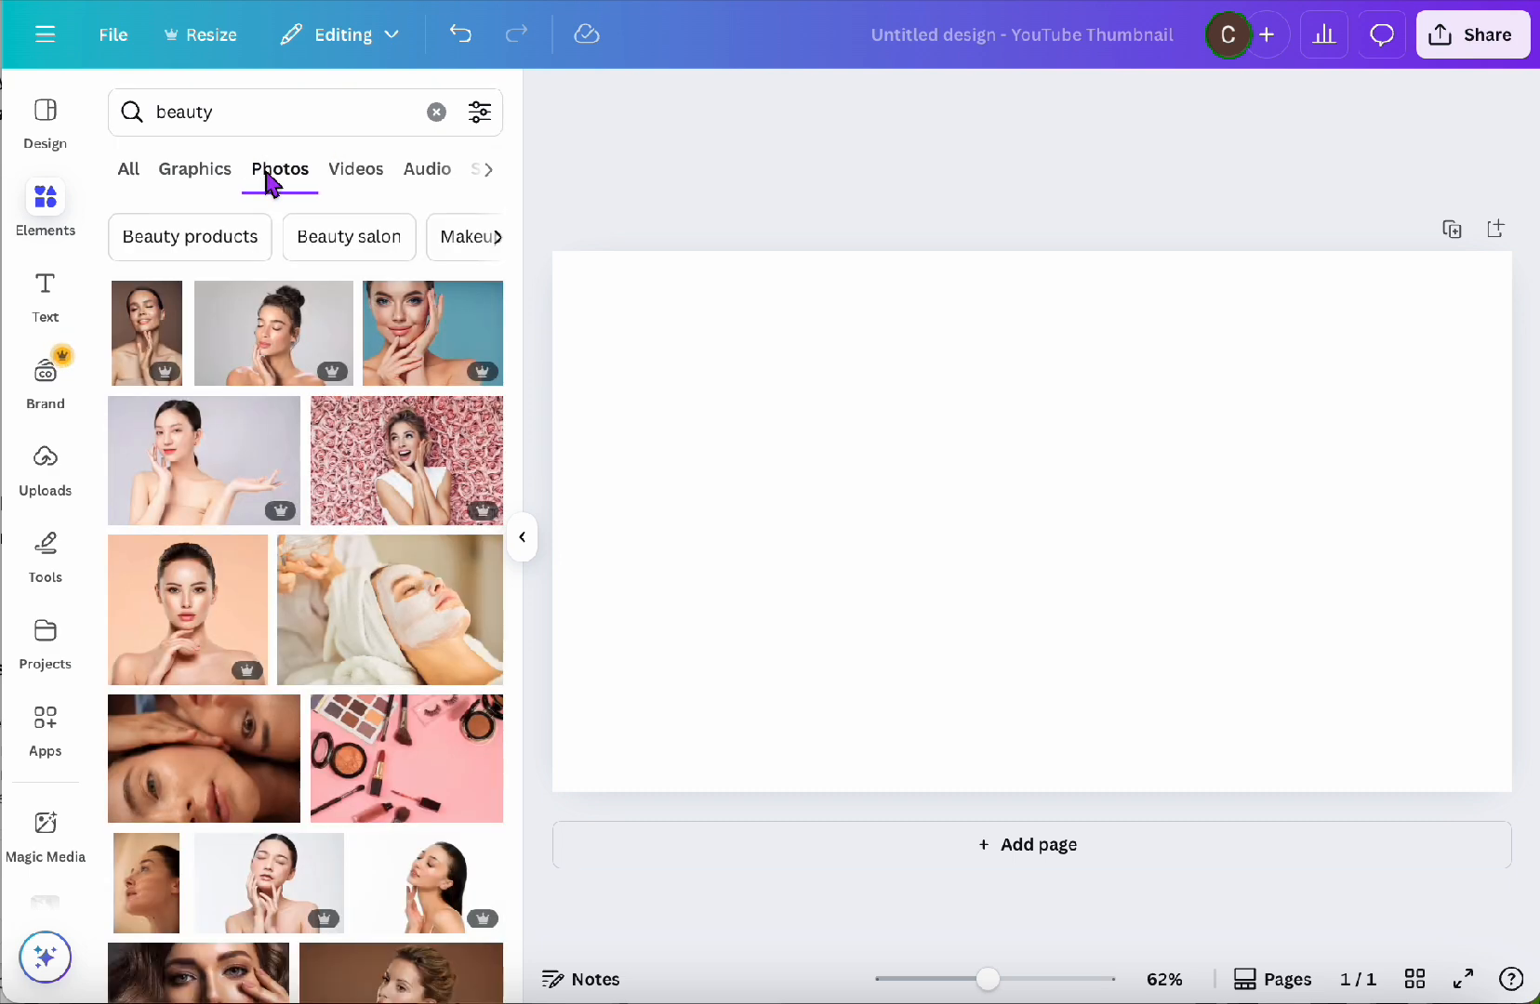
Step: Insert the photo of the smiling woman with curly hair against a pale yellow background
scroll(283, 614, down, 5)
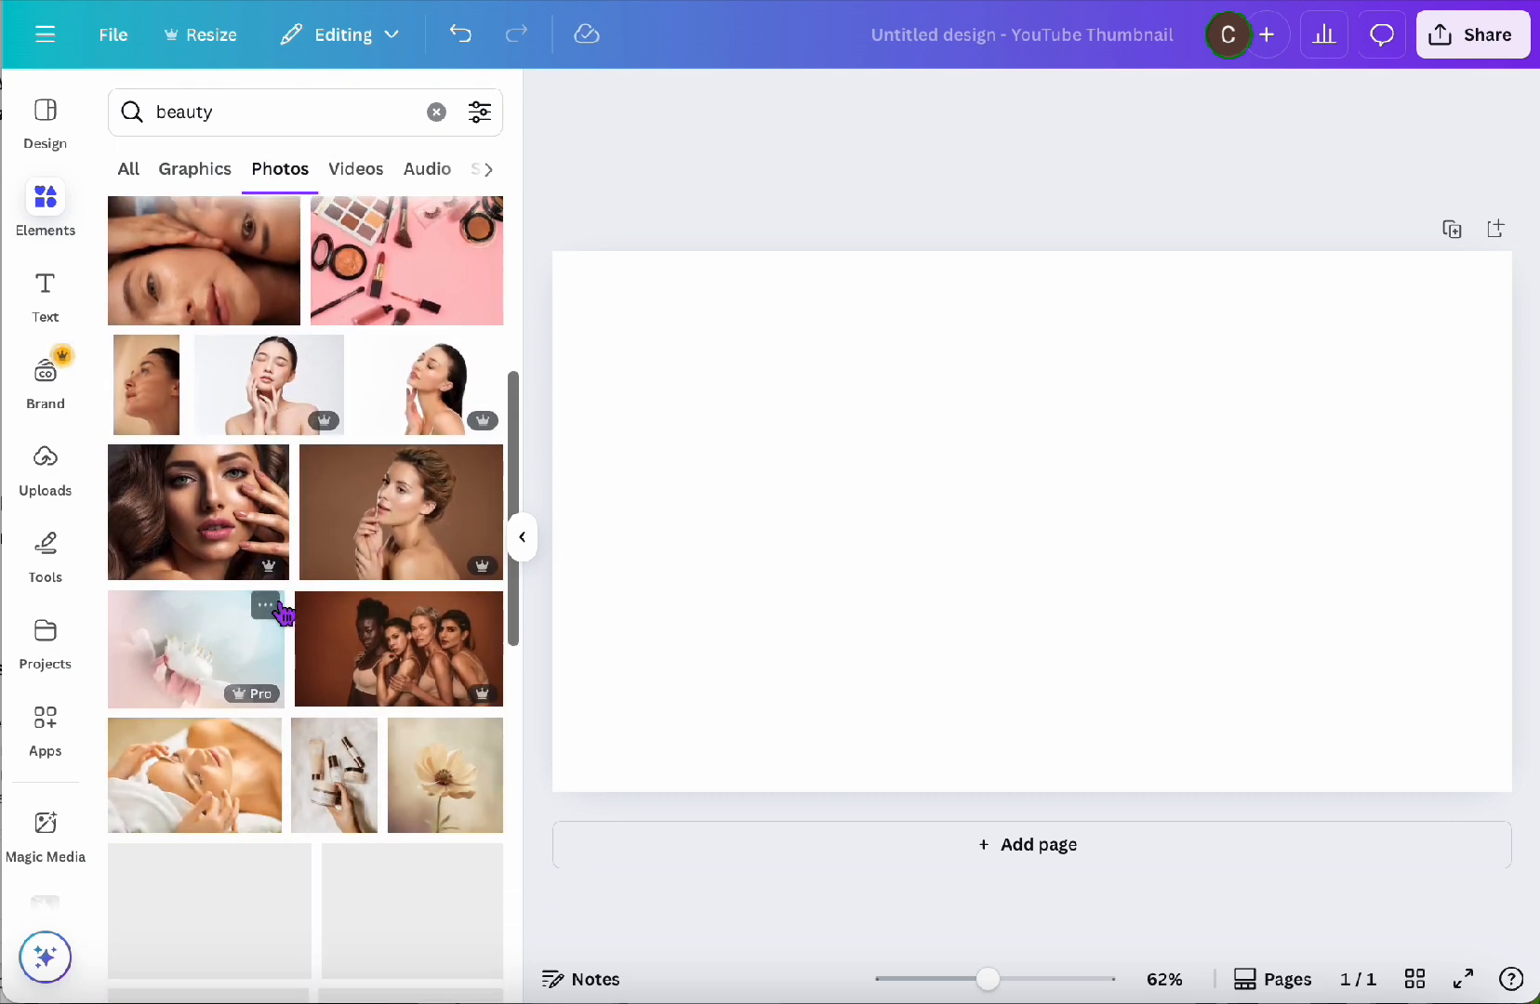
scroll(284, 614, down, 3)
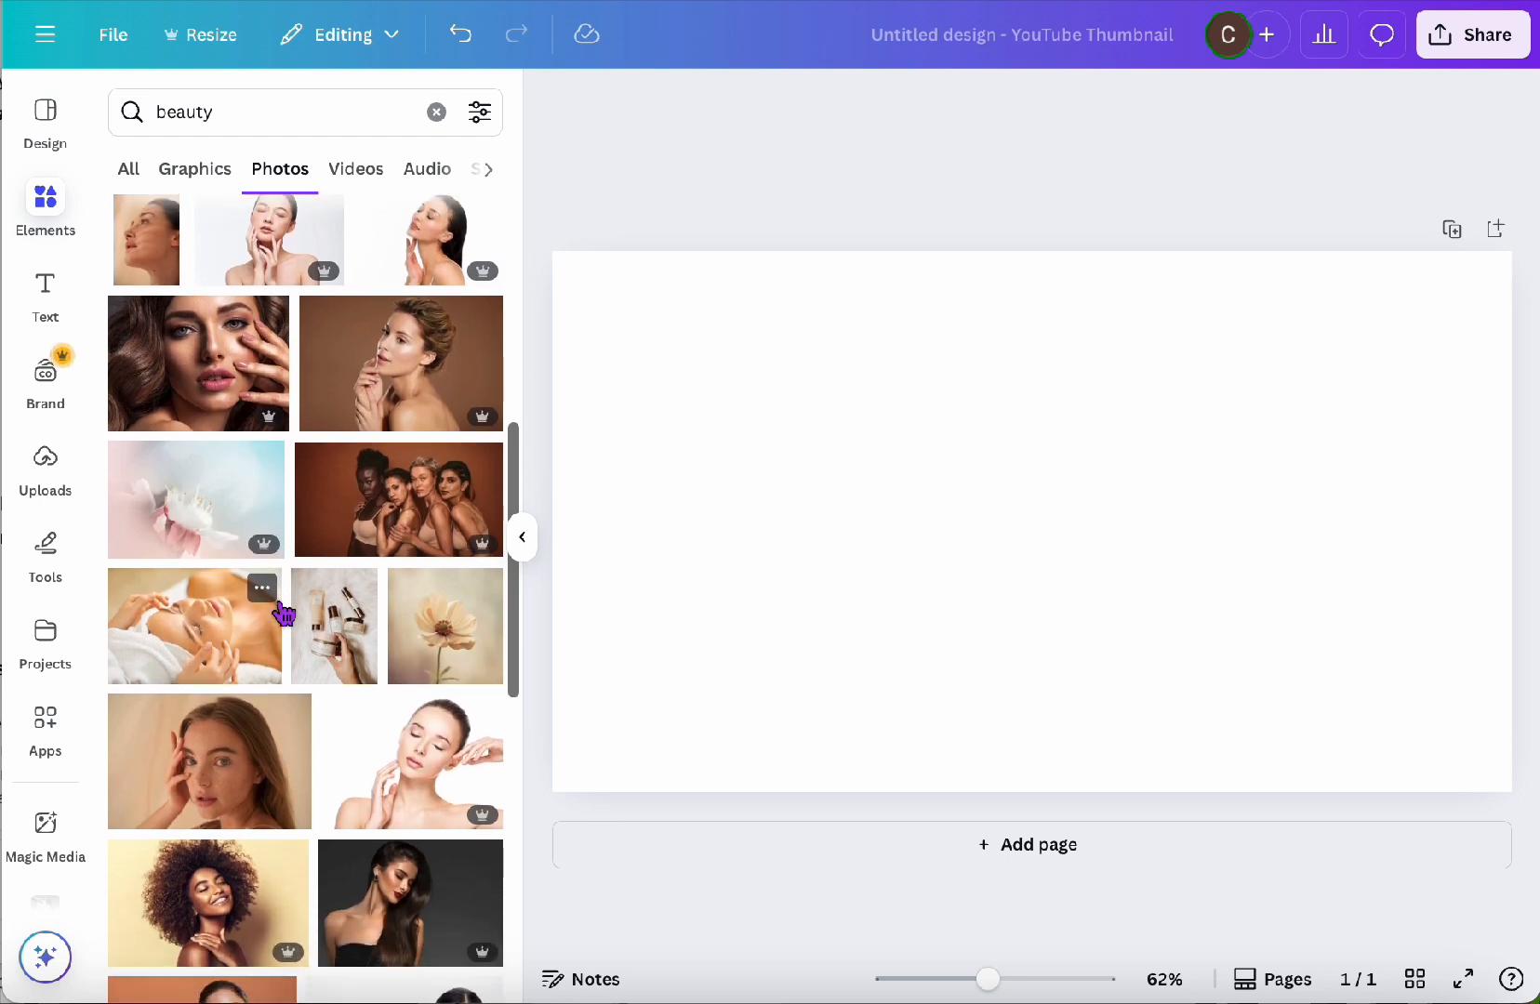
scroll(284, 614, down, 3)
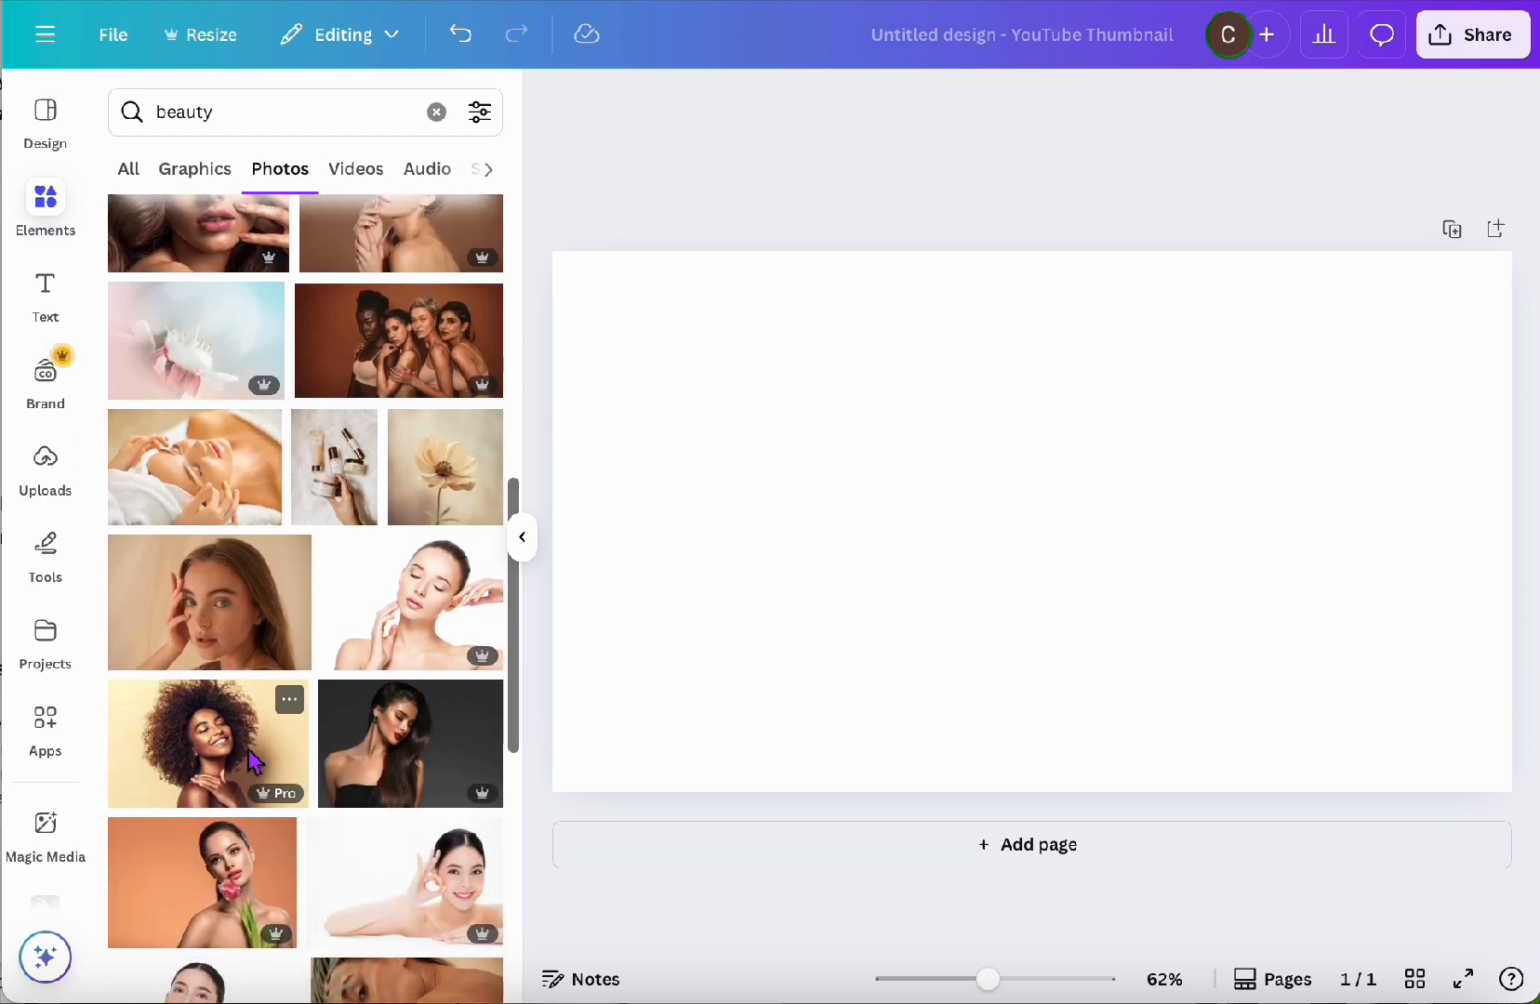
click(249, 752)
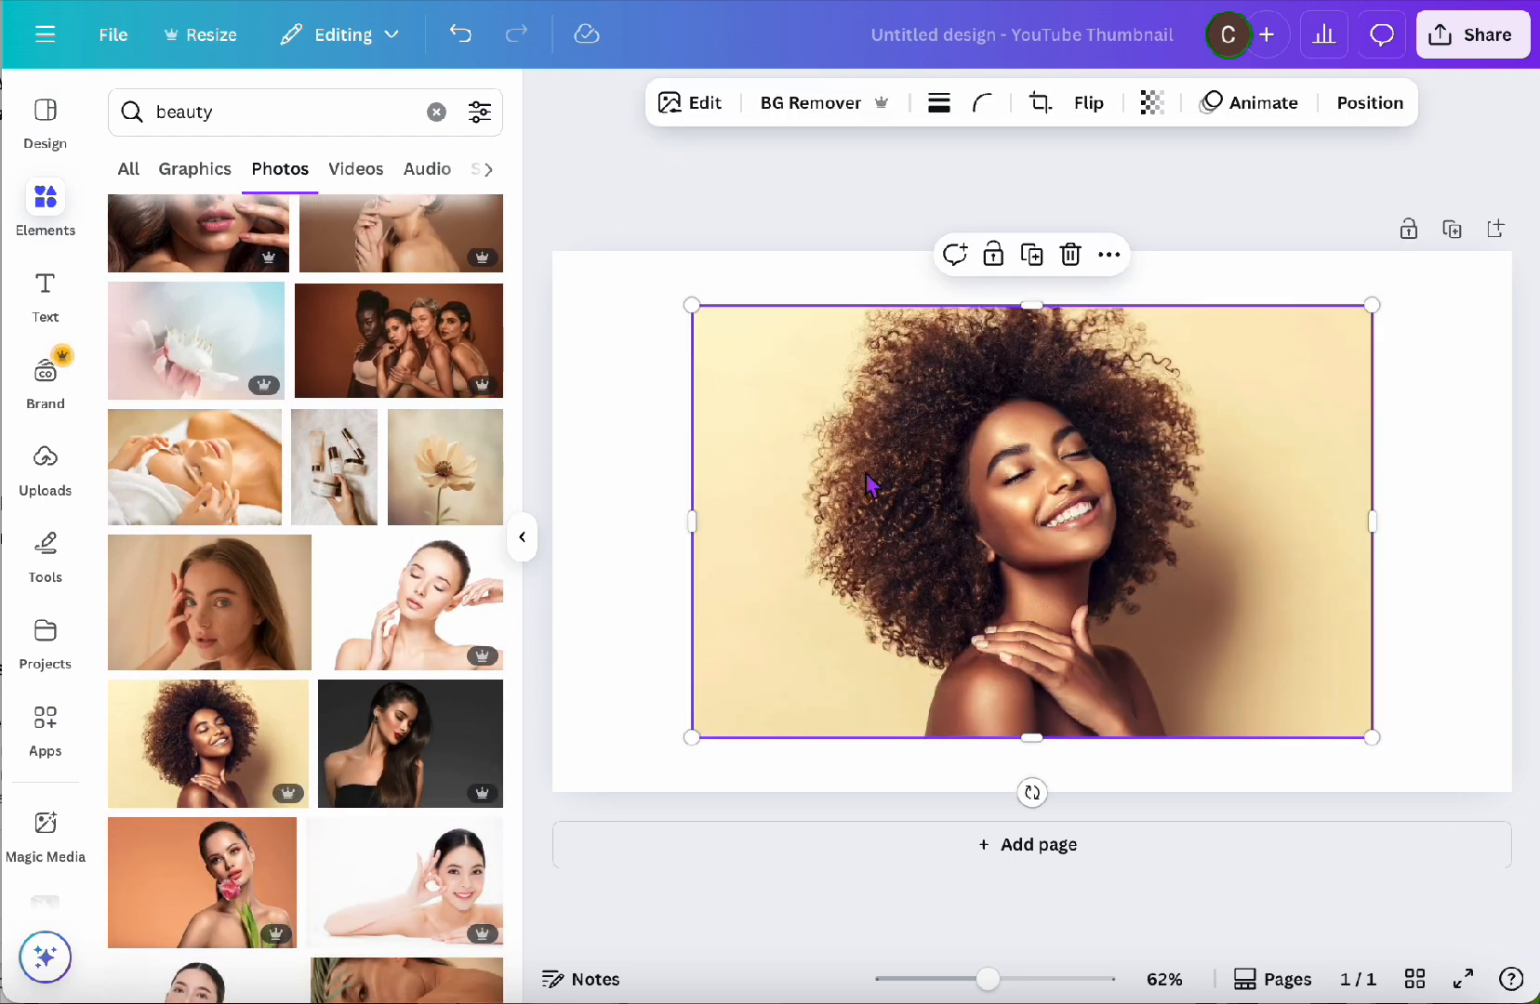
Step: Enlarge the inserted photo so that it covers the whole thumbnail page
drag(696, 312, 555, 223)
drag(1374, 741, 1498, 818)
drag(1336, 690, 1329, 692)
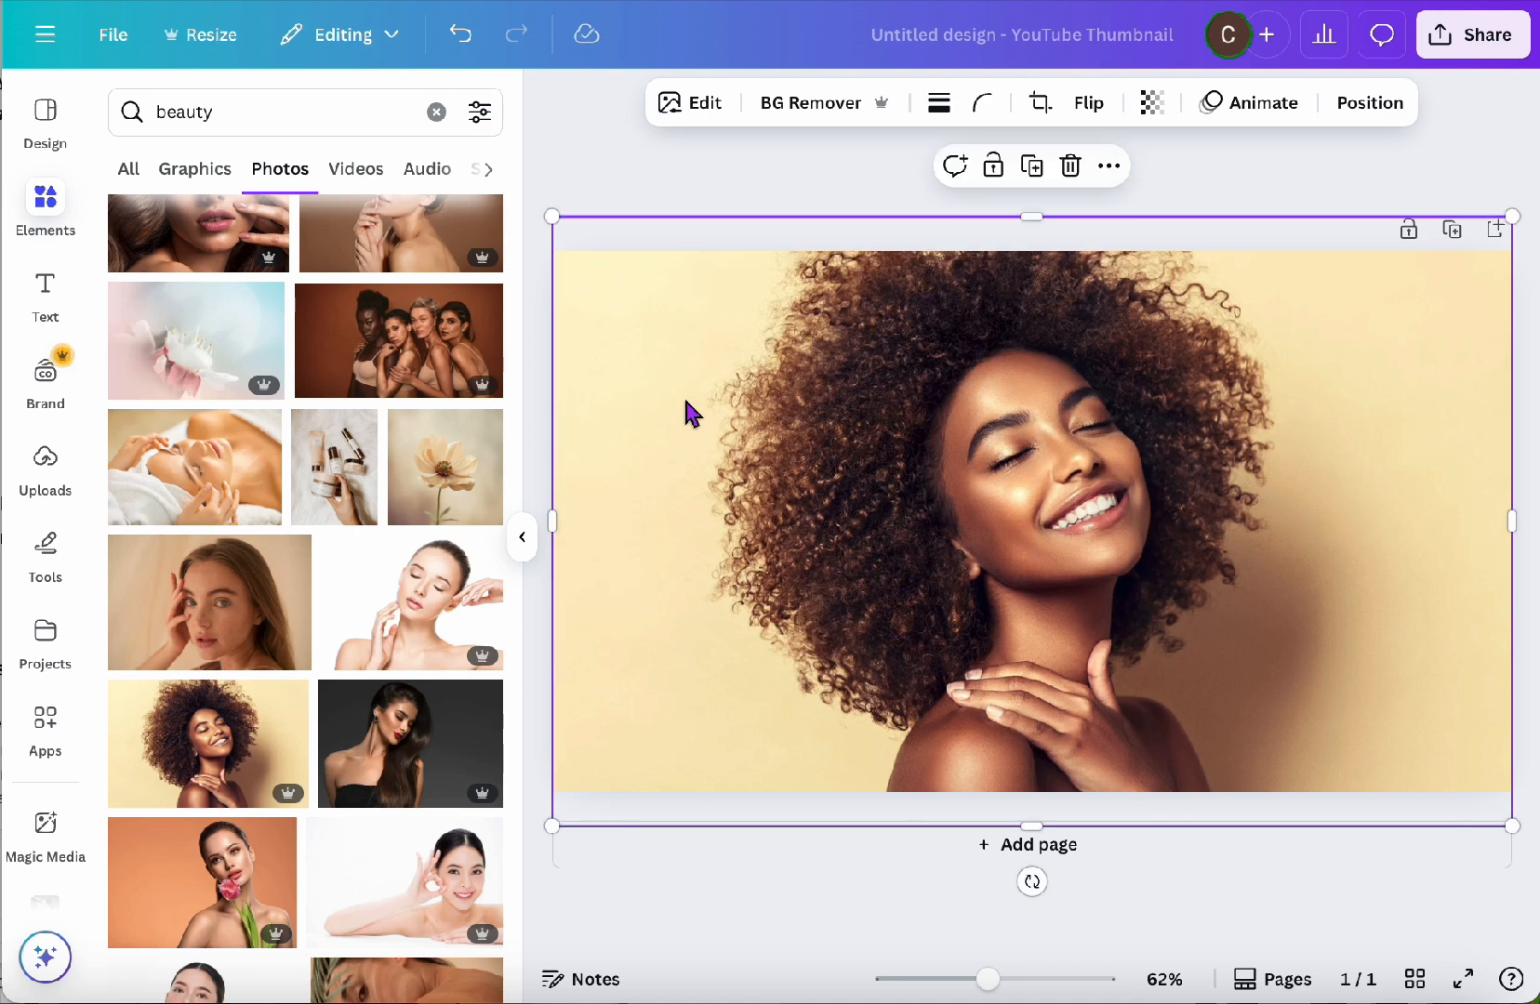
click(649, 187)
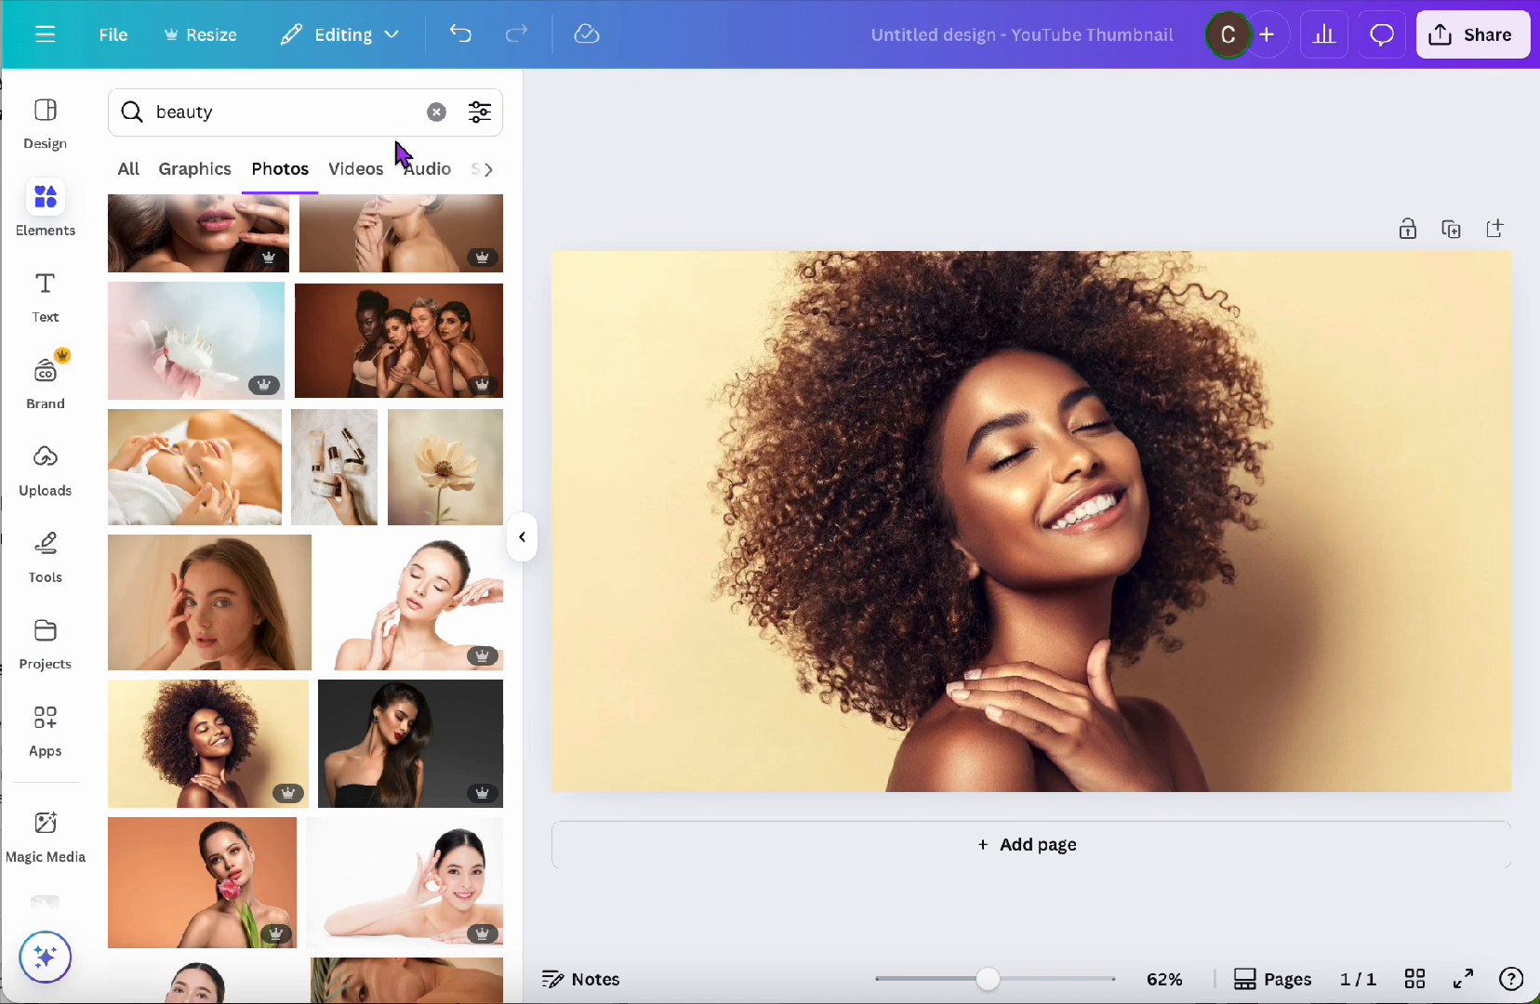
Step: Replace the photo search with one for "Frame B" and show all matching frames
click(436, 112)
click(255, 184)
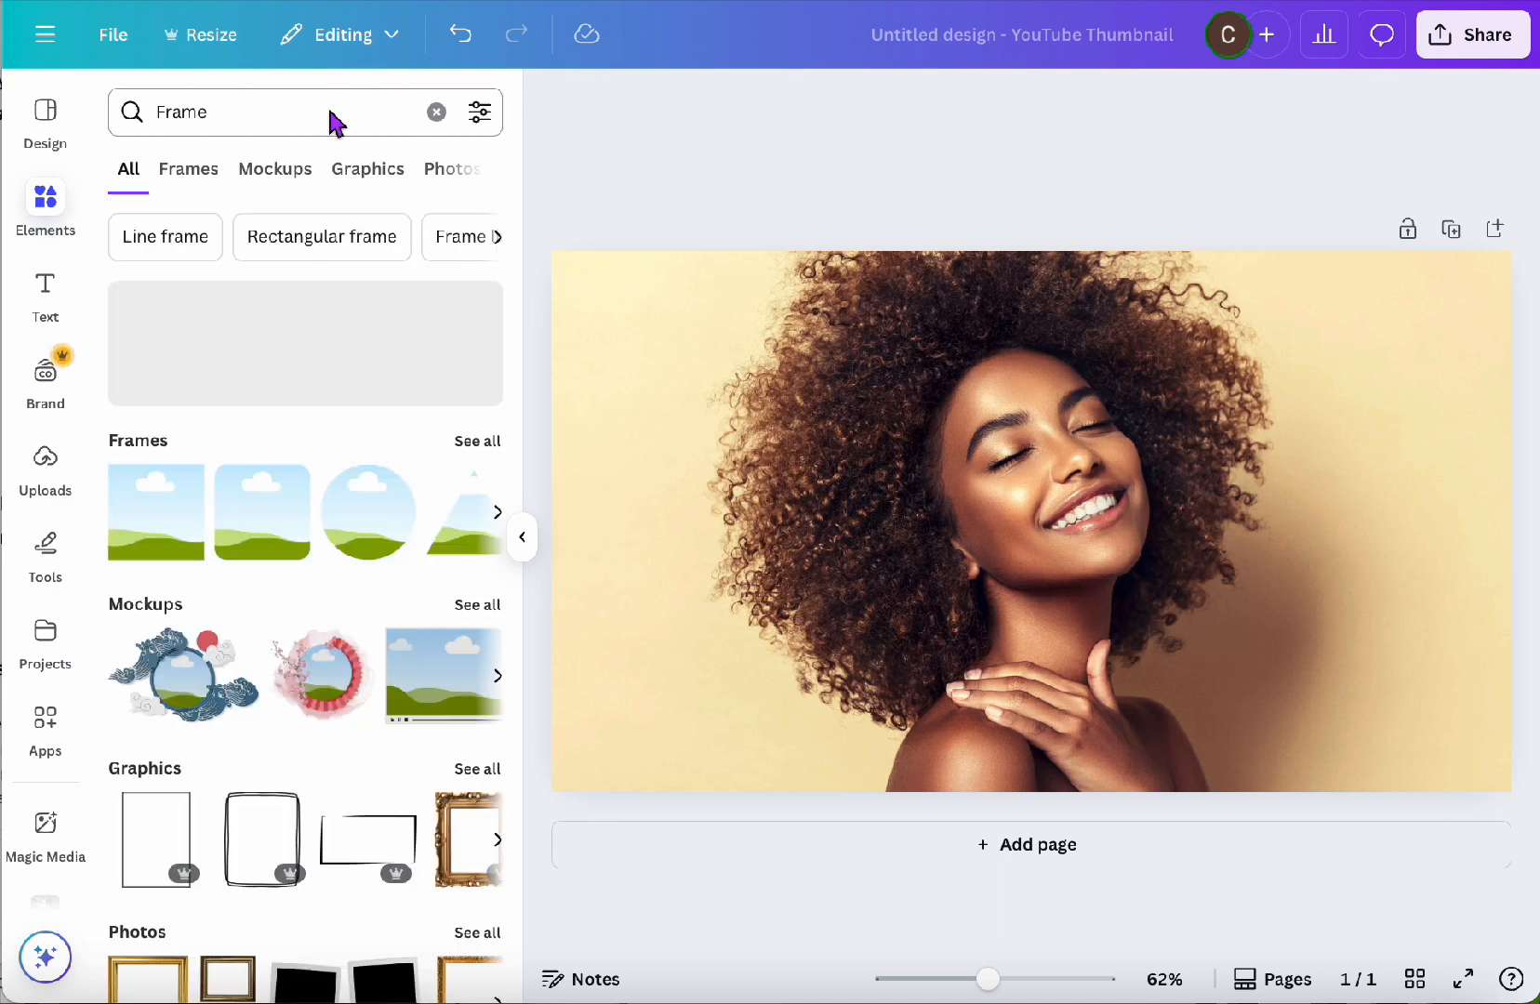
click(339, 110)
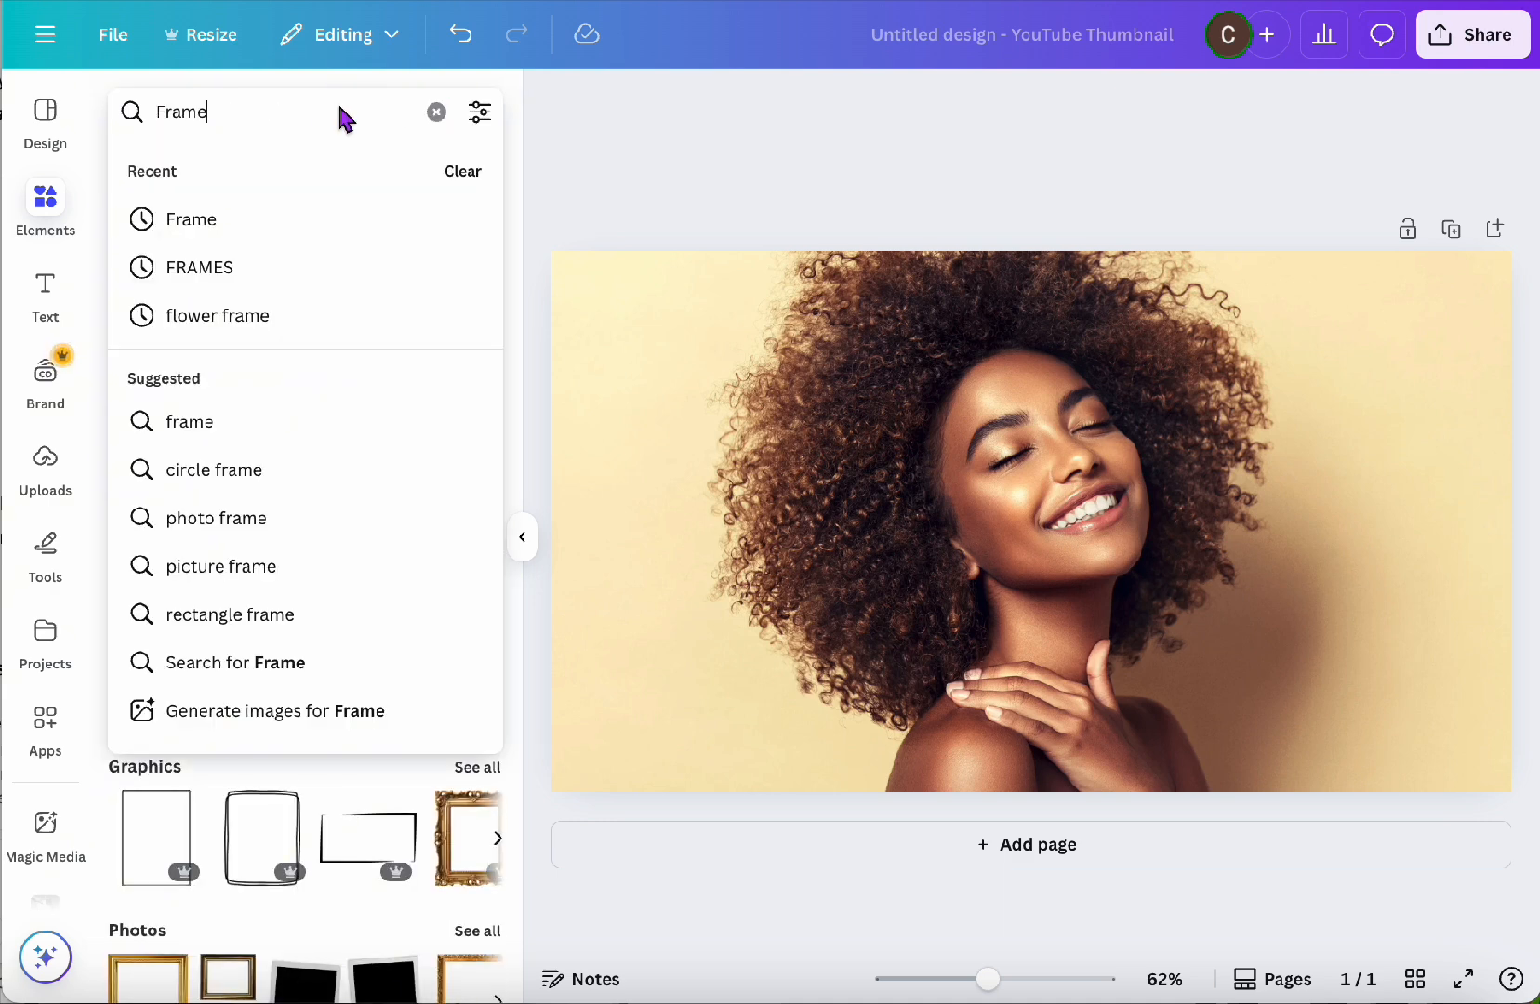
text(B)
key(Return)
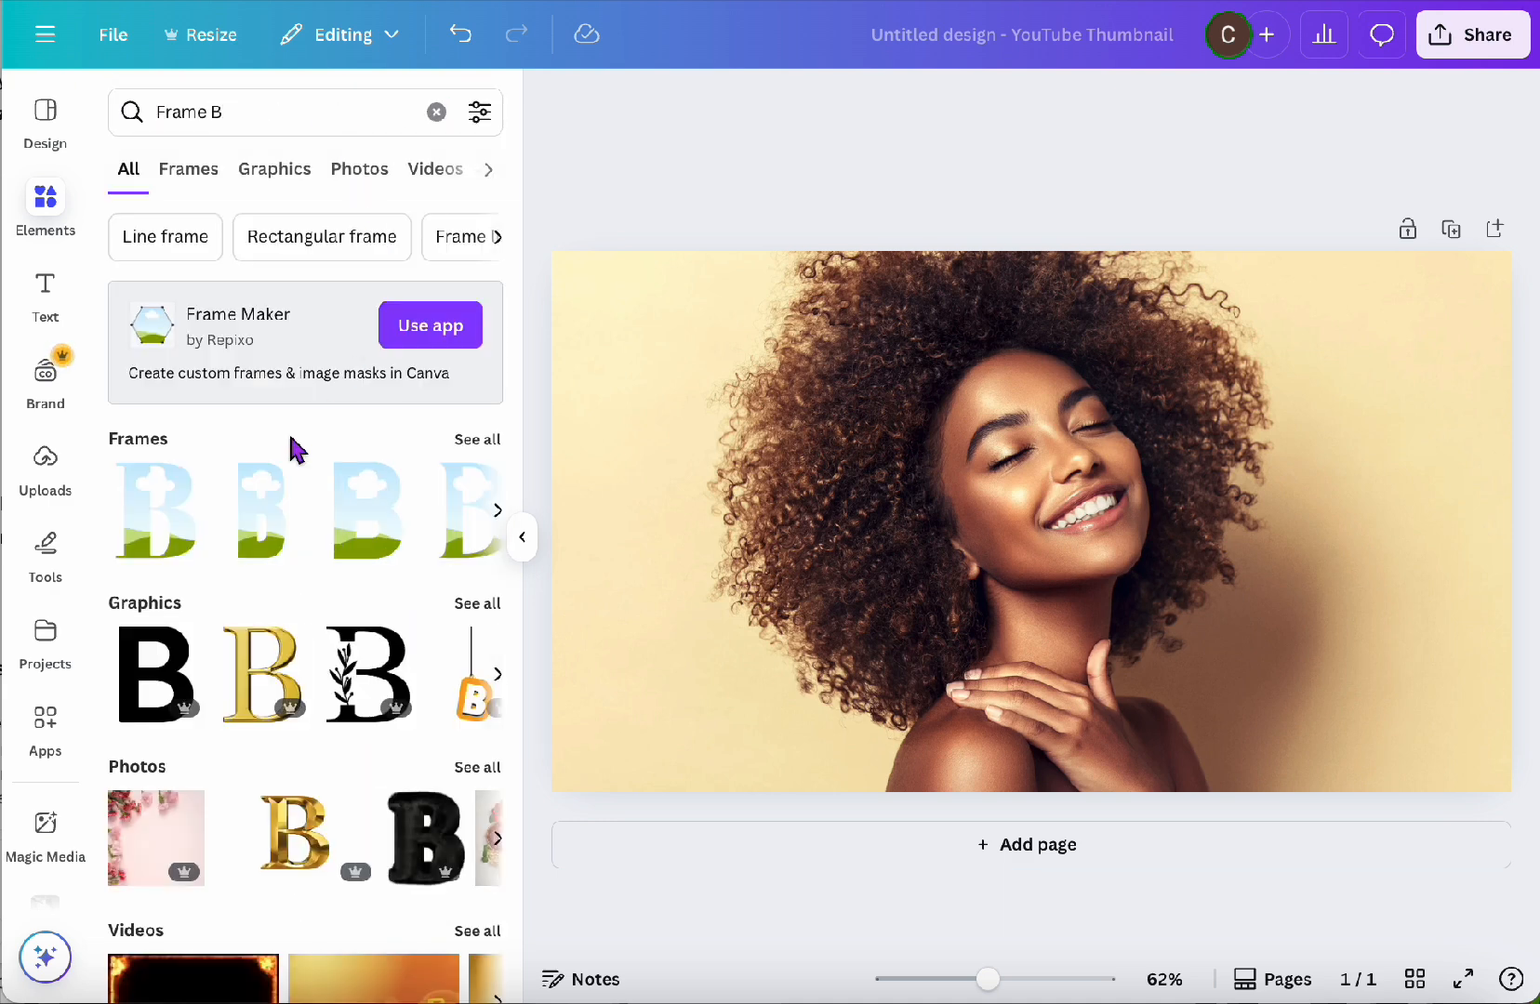
click(479, 440)
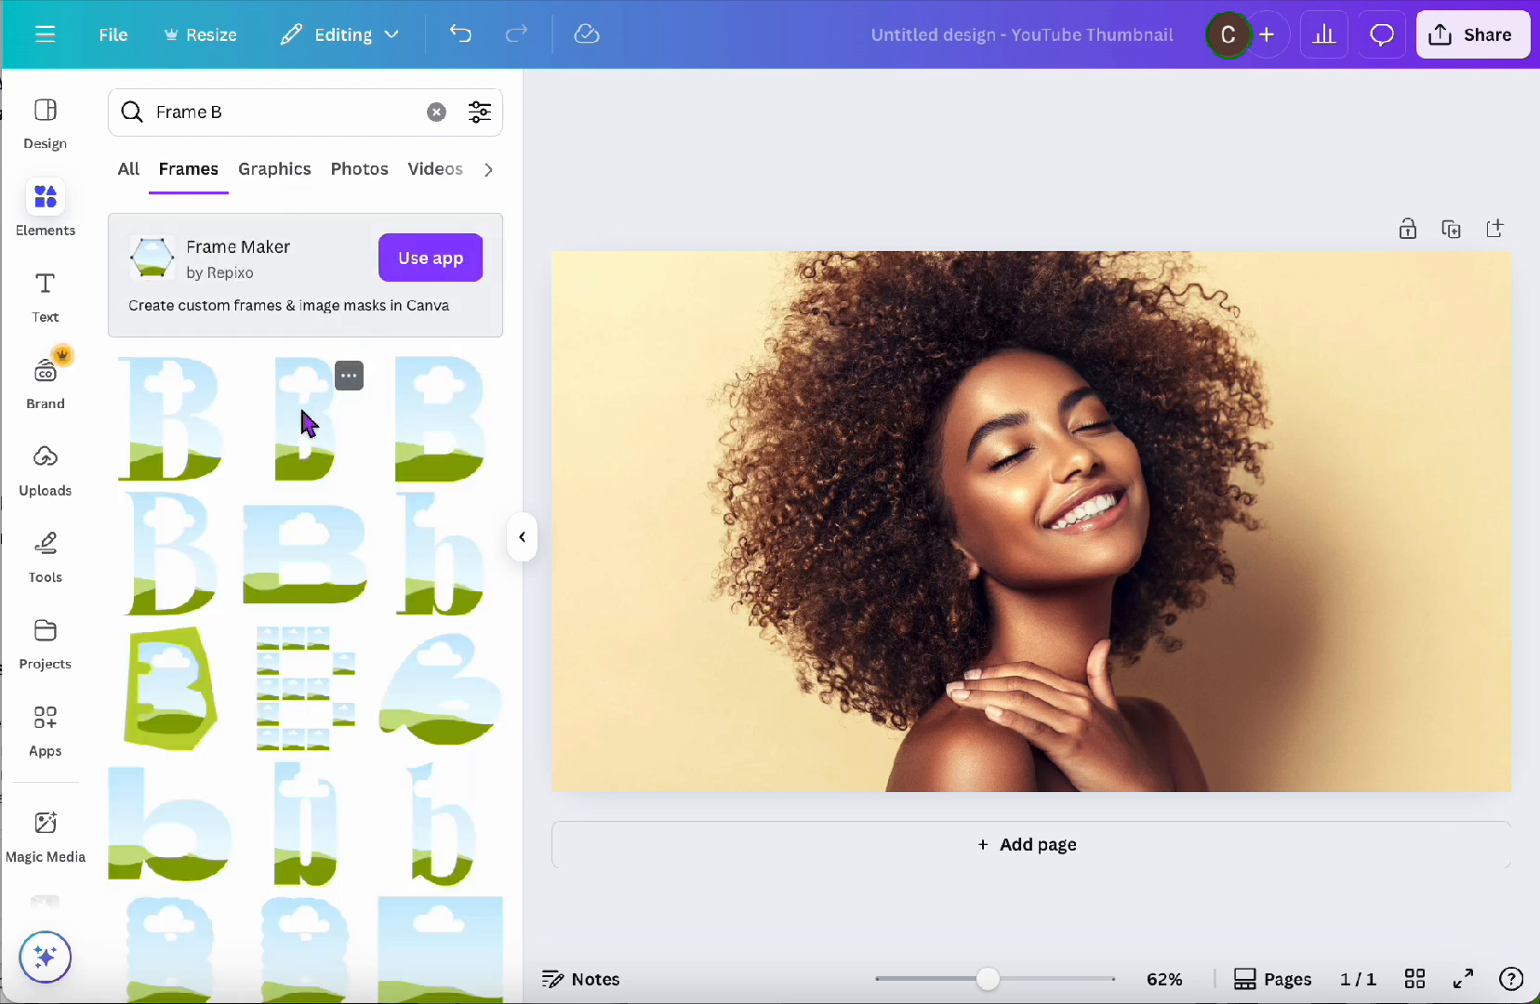
Step: Add the serif B letter frame, shrink it and place it over the hair near the page's upper edge
click(191, 427)
drag(1069, 581, 858, 444)
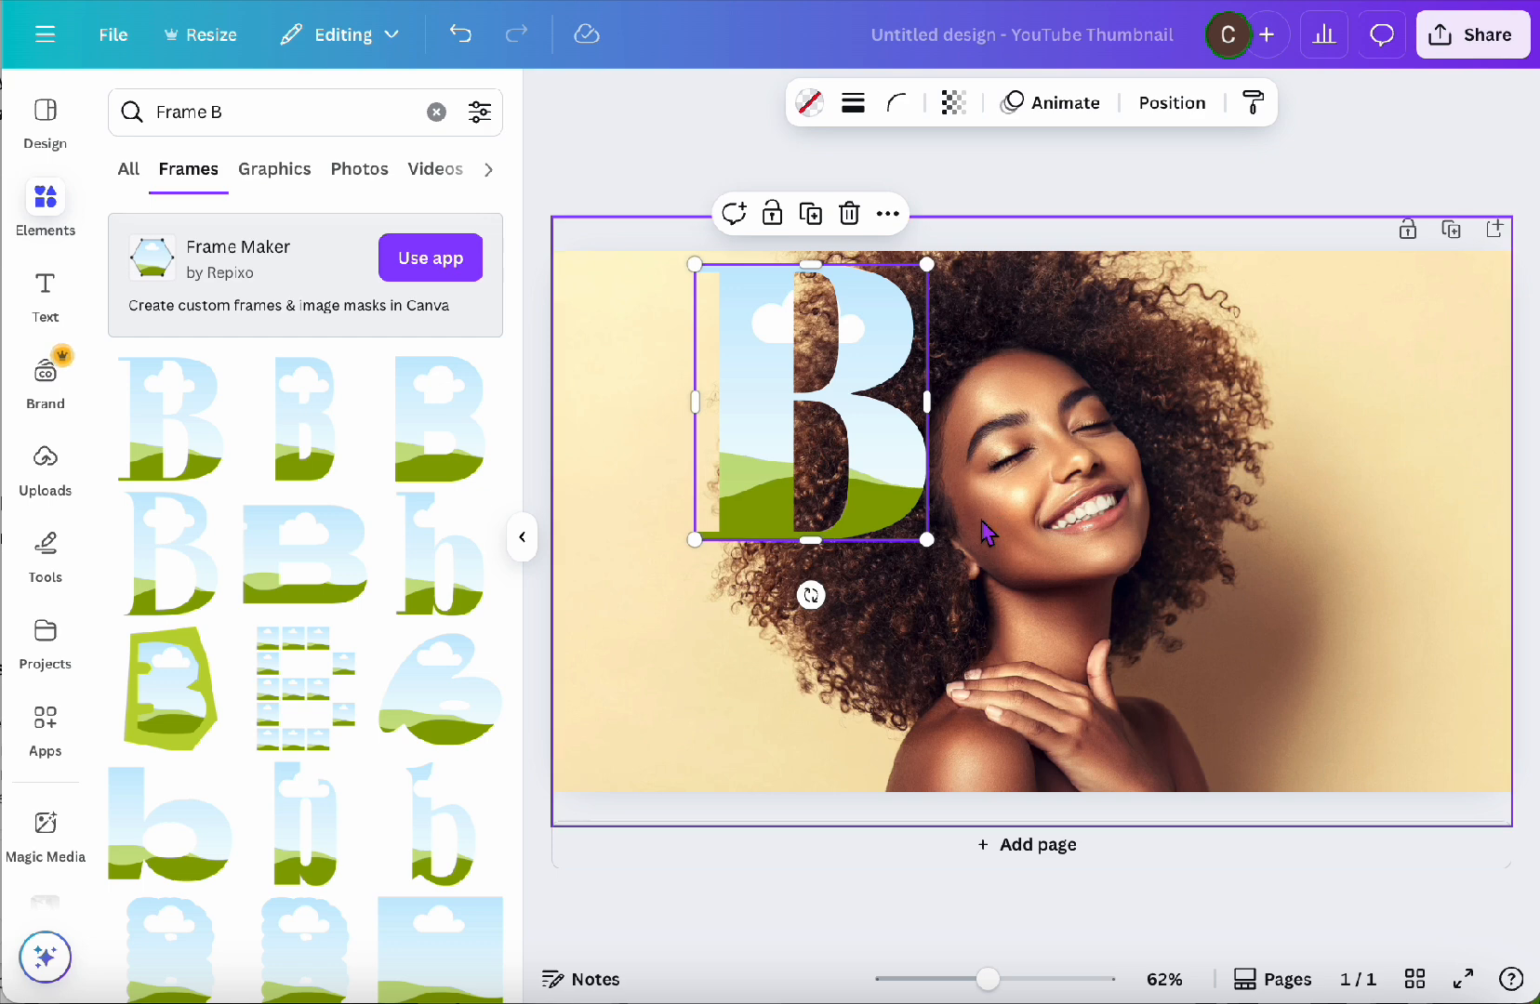
drag(928, 538, 841, 454)
drag(811, 388, 880, 380)
drag(921, 448, 983, 406)
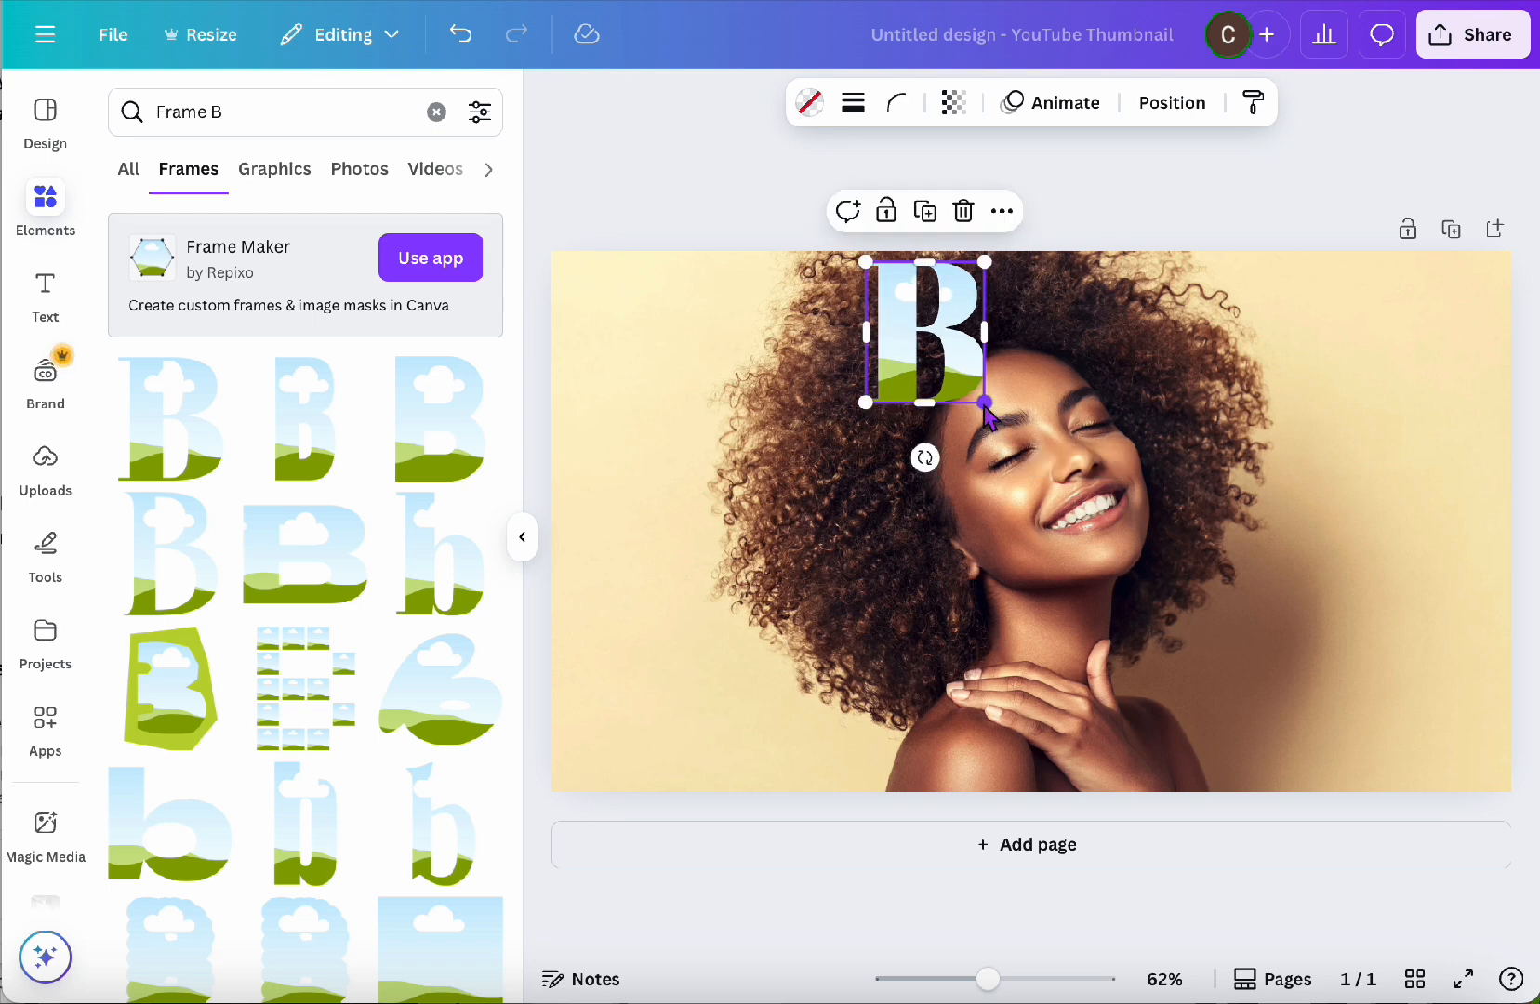
Step: Search the frames for "E", add the matching serif letter frame and scale it to the B's width directly beneath it
click(302, 121)
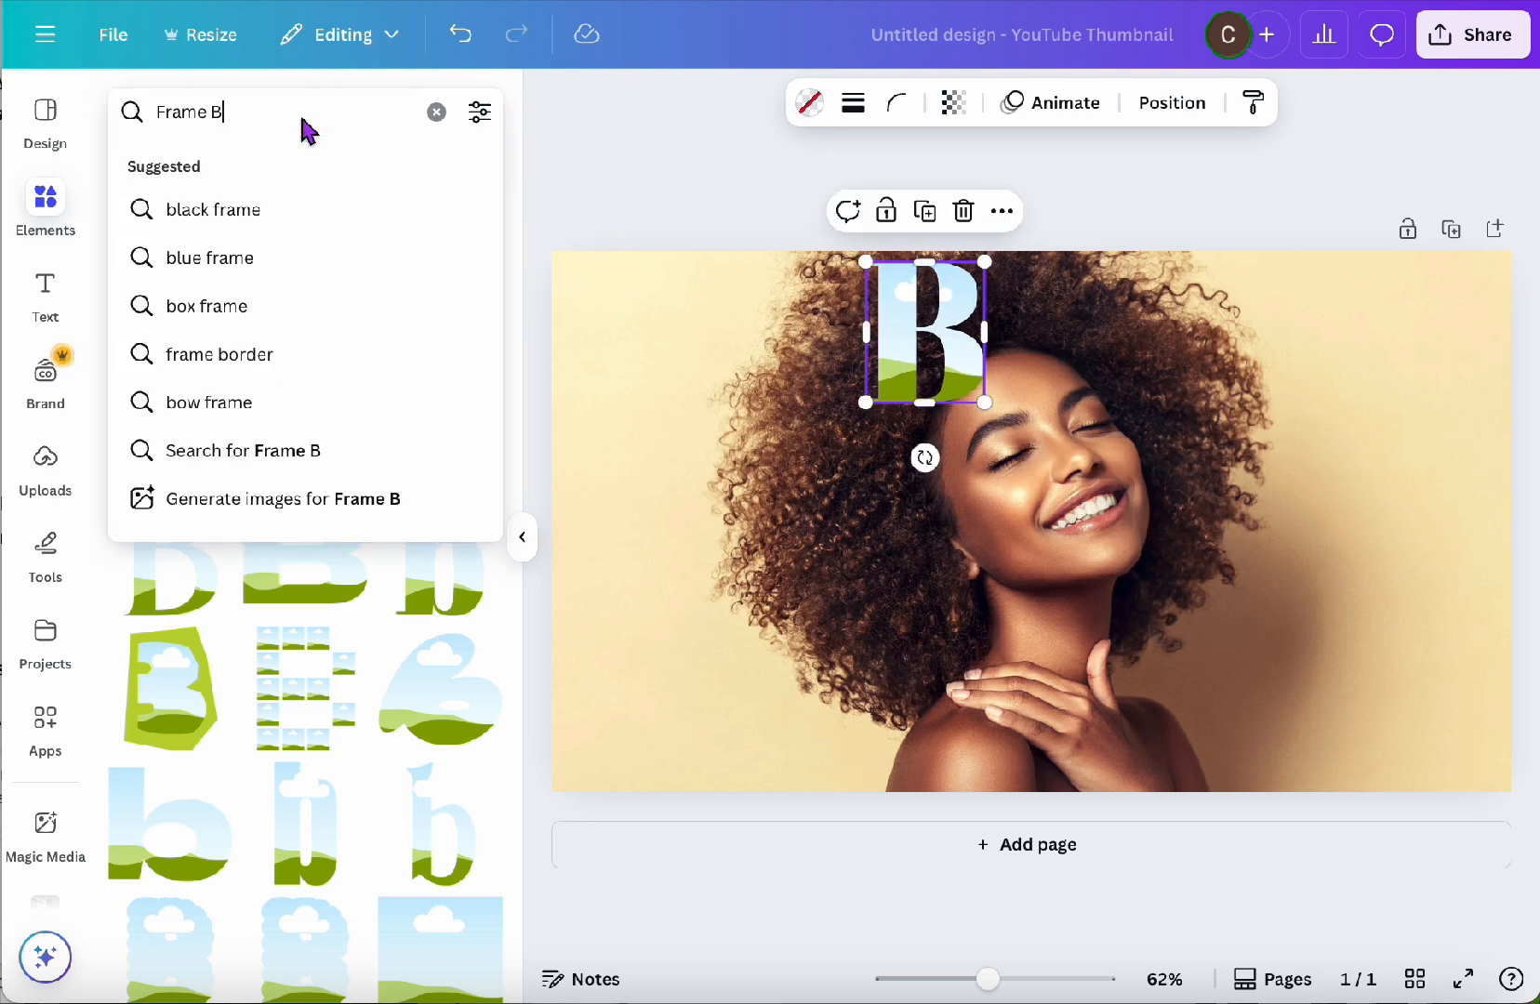
drag(303, 121, 119, 121)
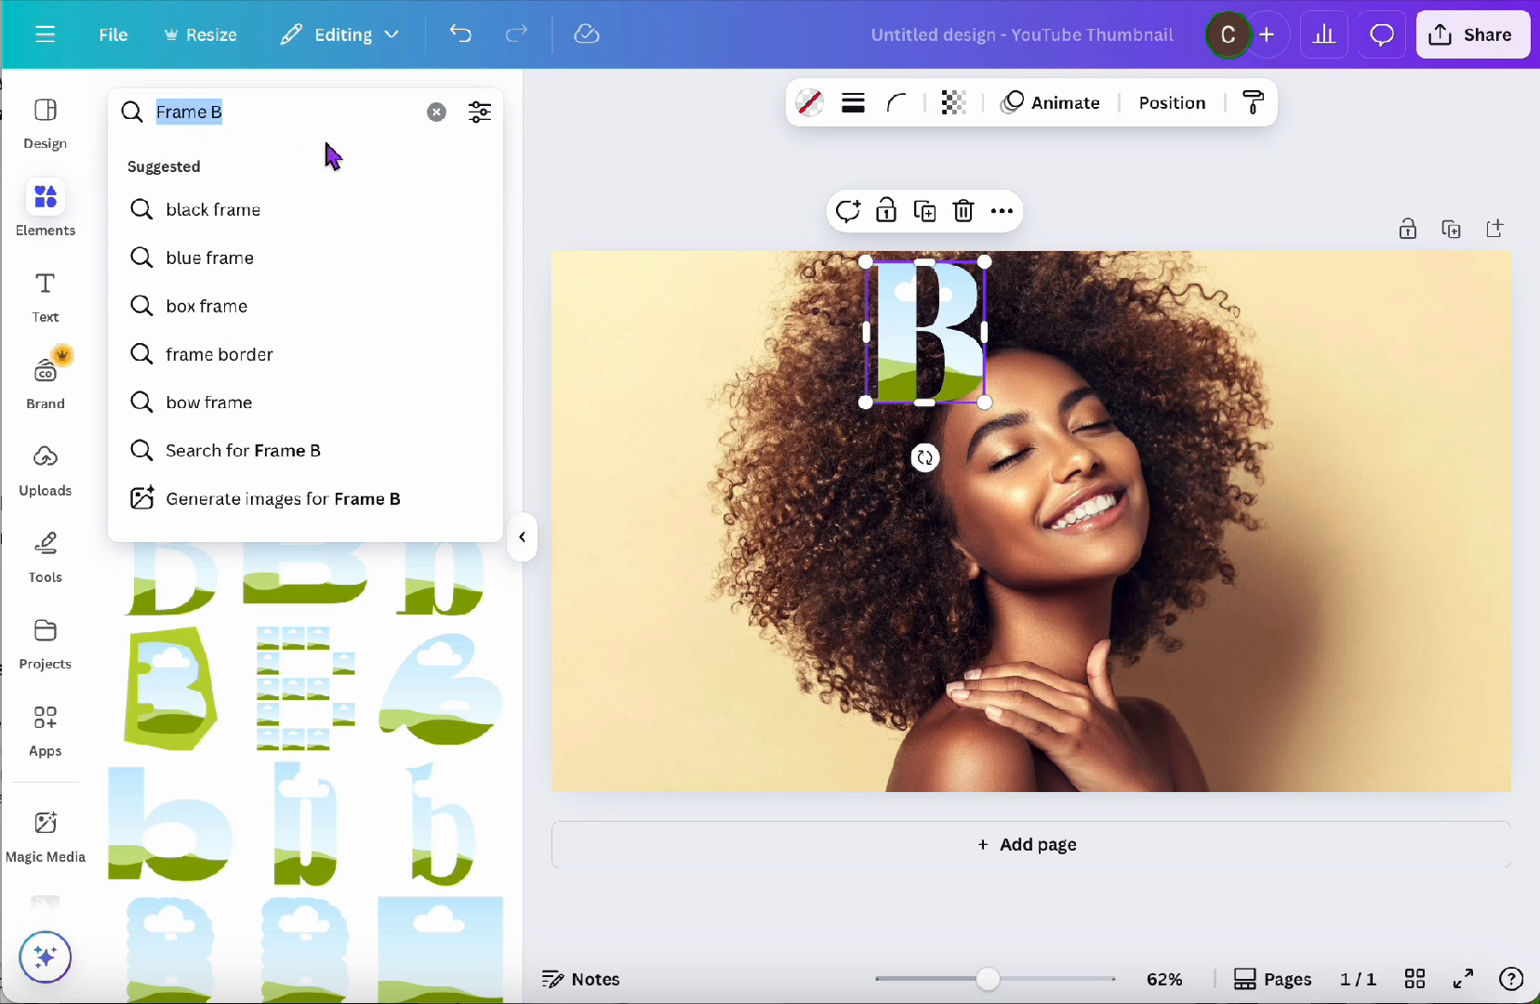
text(E)
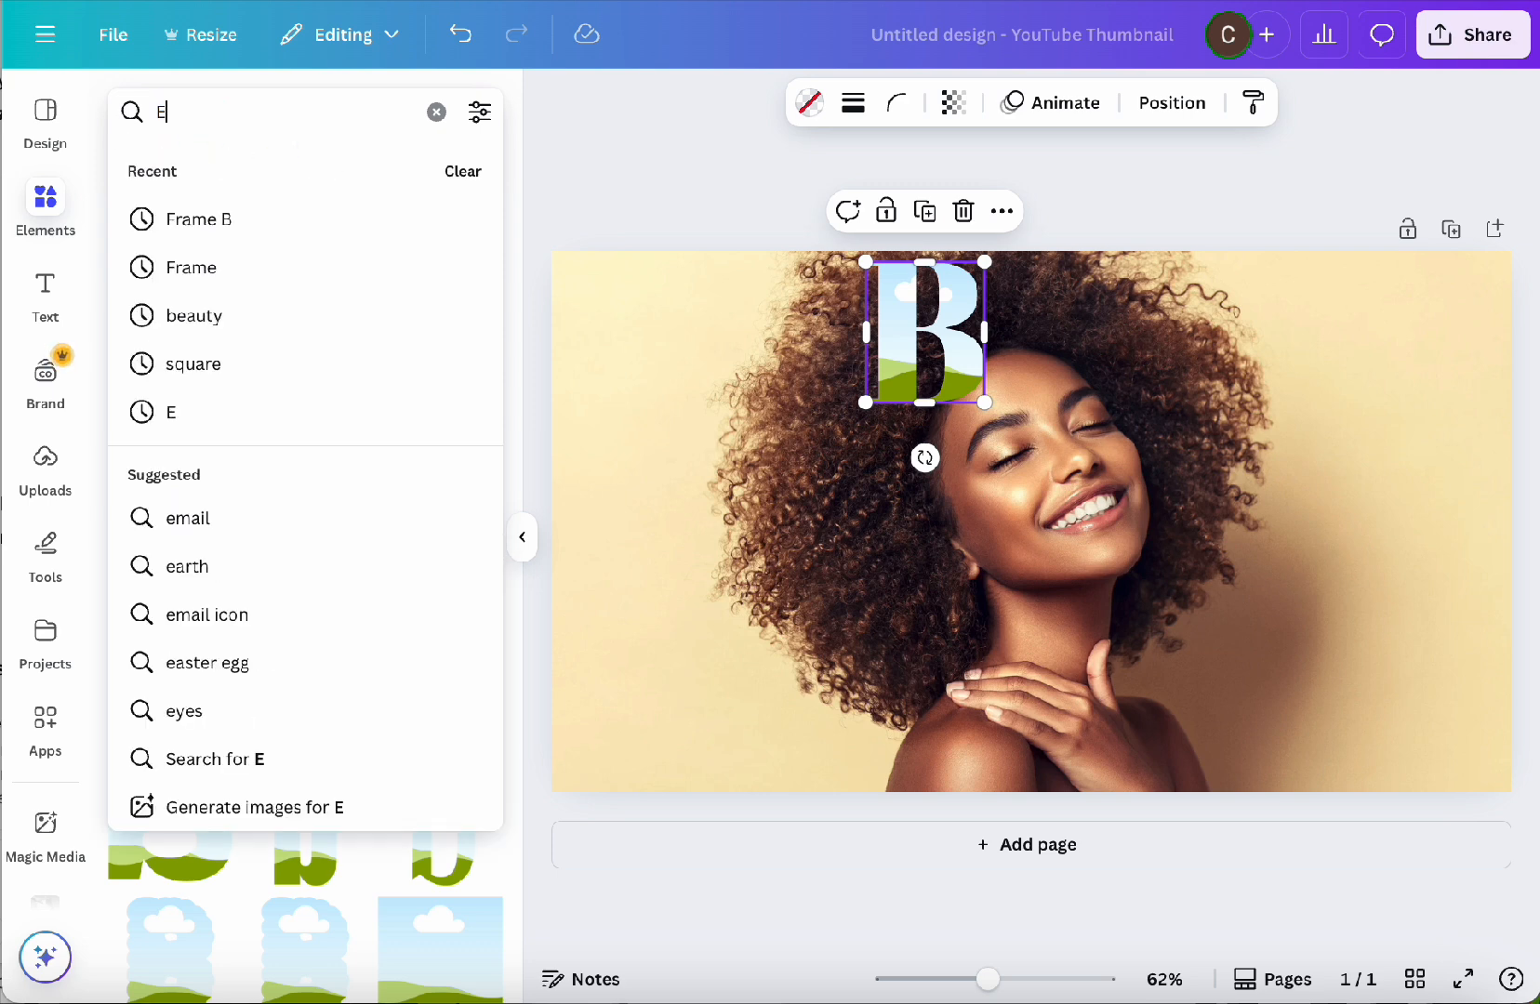
key(Return)
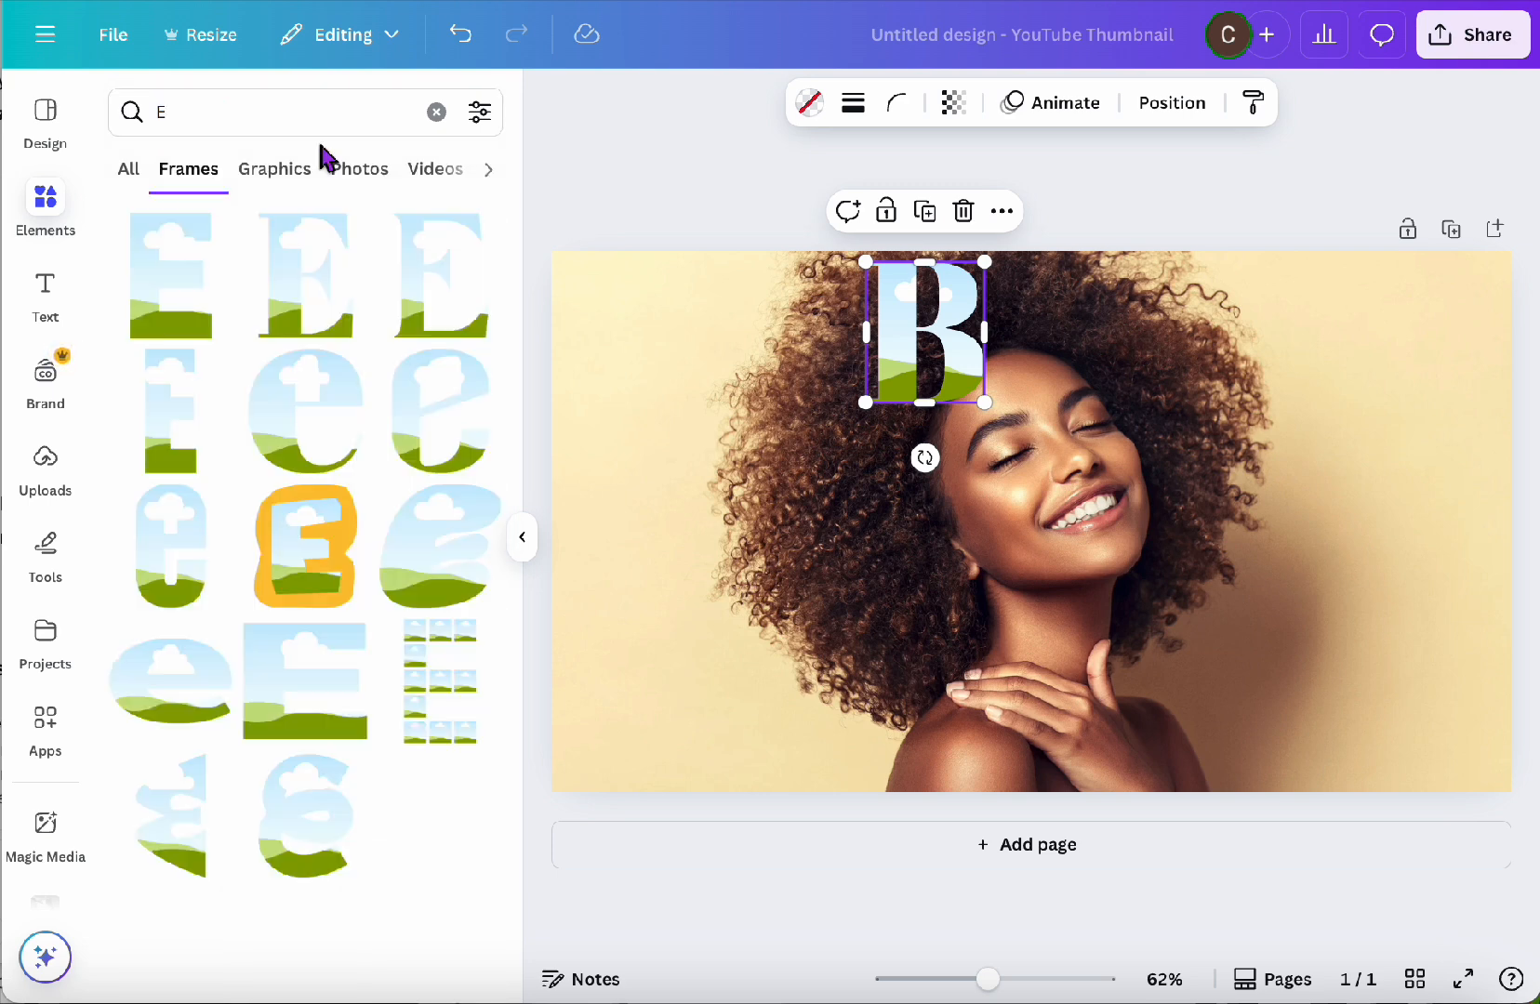
click(306, 295)
drag(1034, 540, 975, 569)
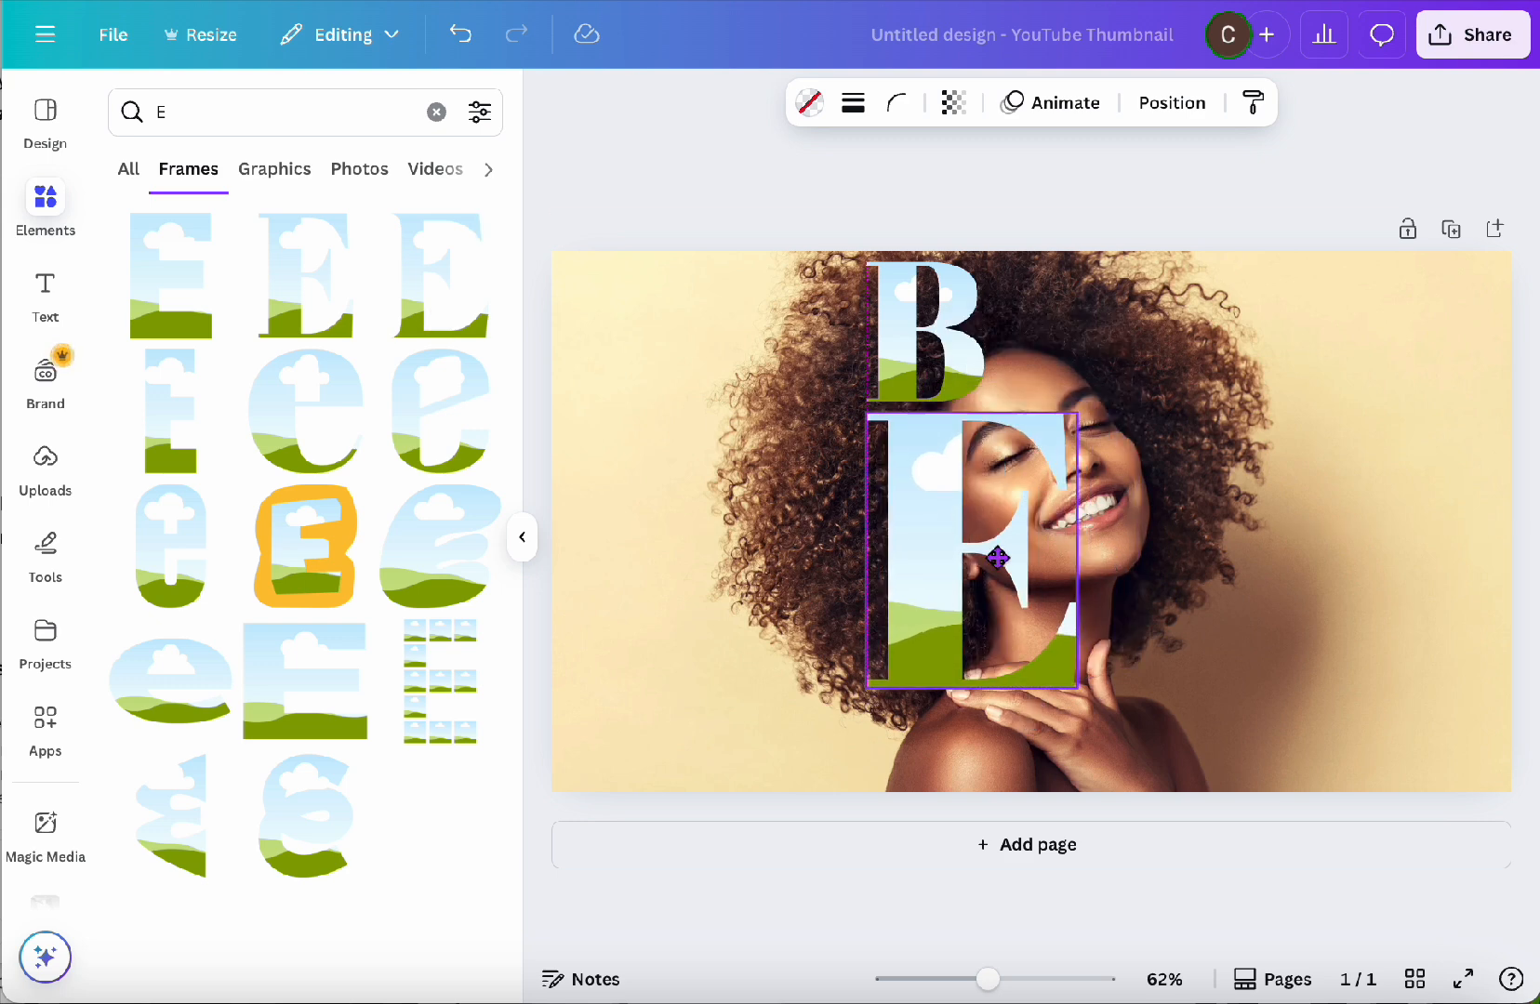
drag(1077, 689, 982, 567)
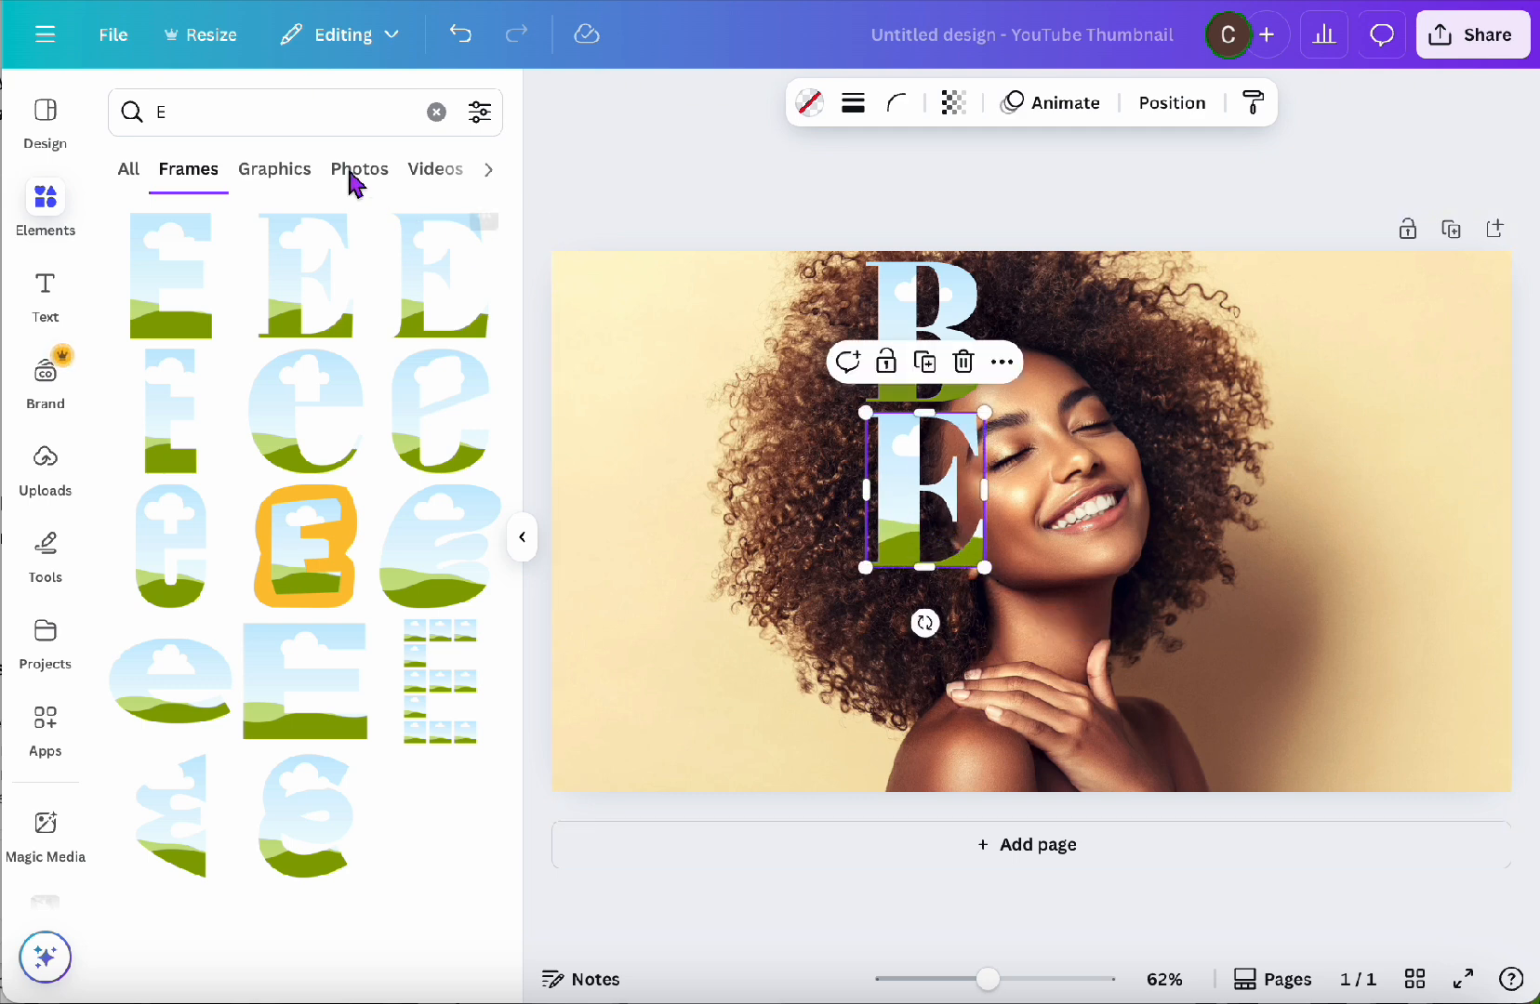
Step: Search the frames for "a", add the thin-and-thick serif A frame and shrink it to fit directly below the E
click(248, 116)
text(a)
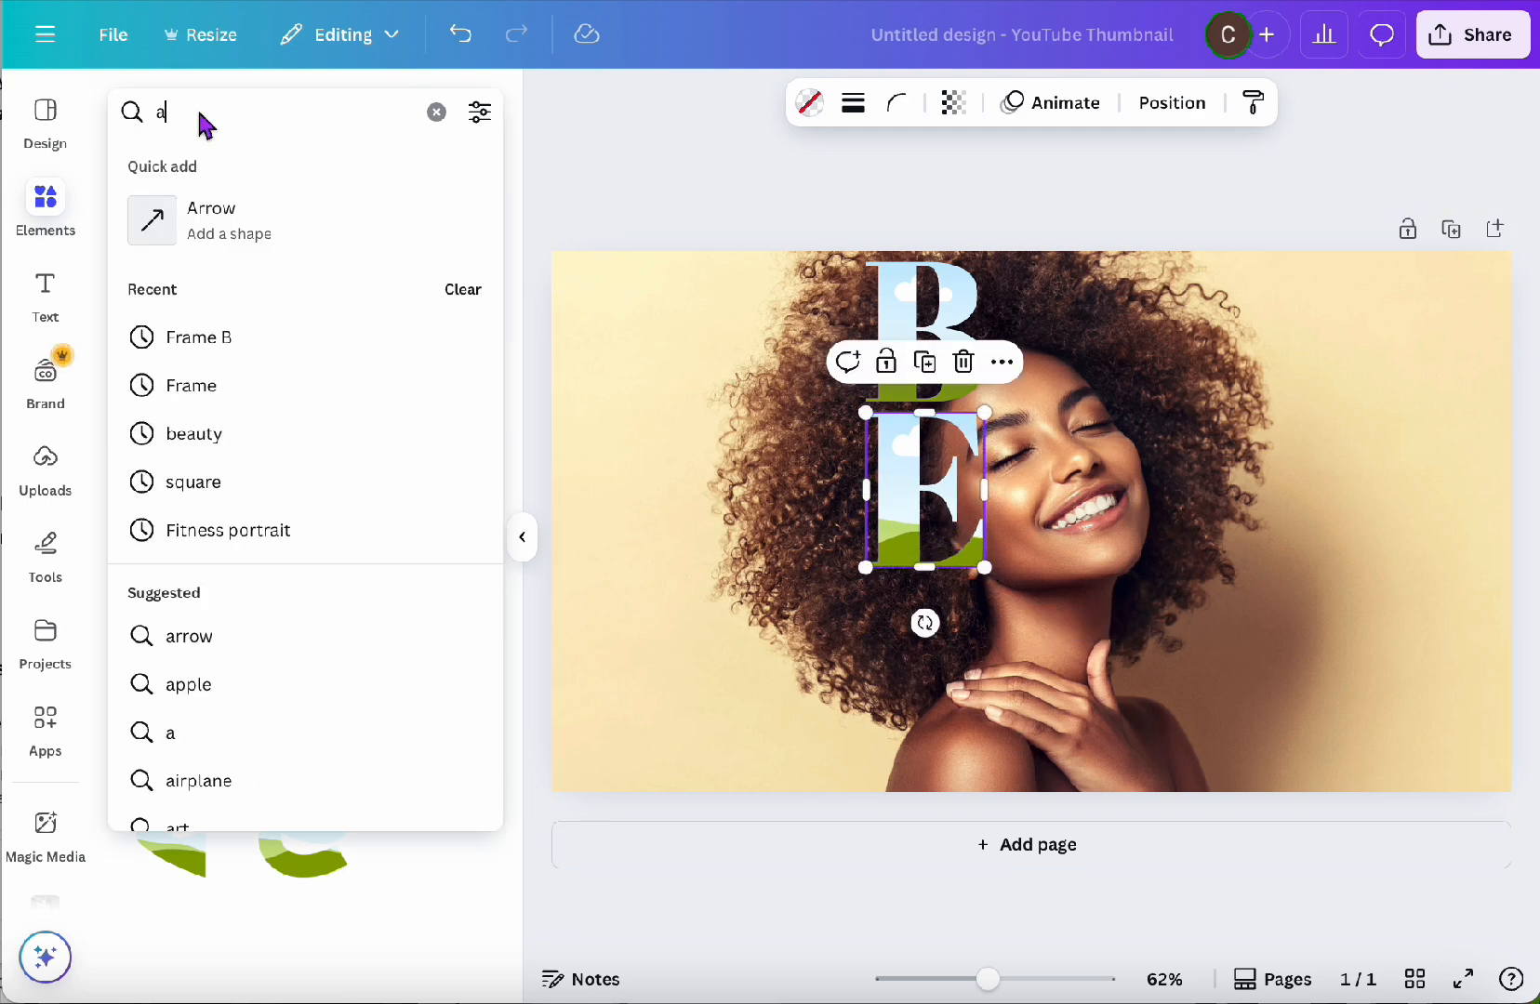
key(Return)
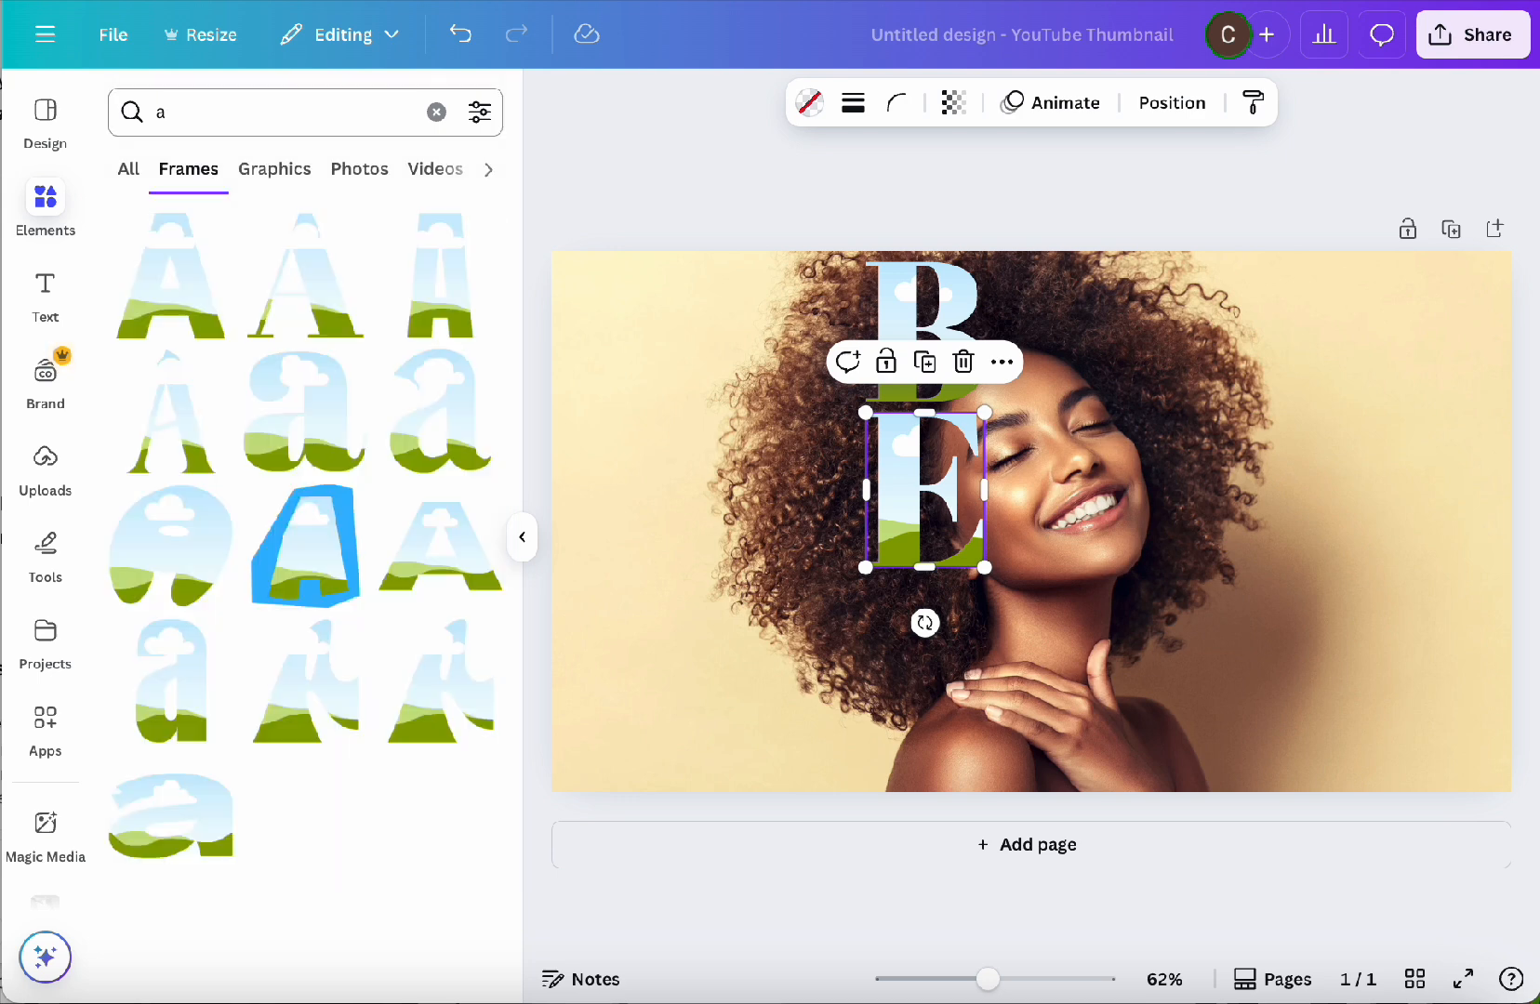
click(307, 302)
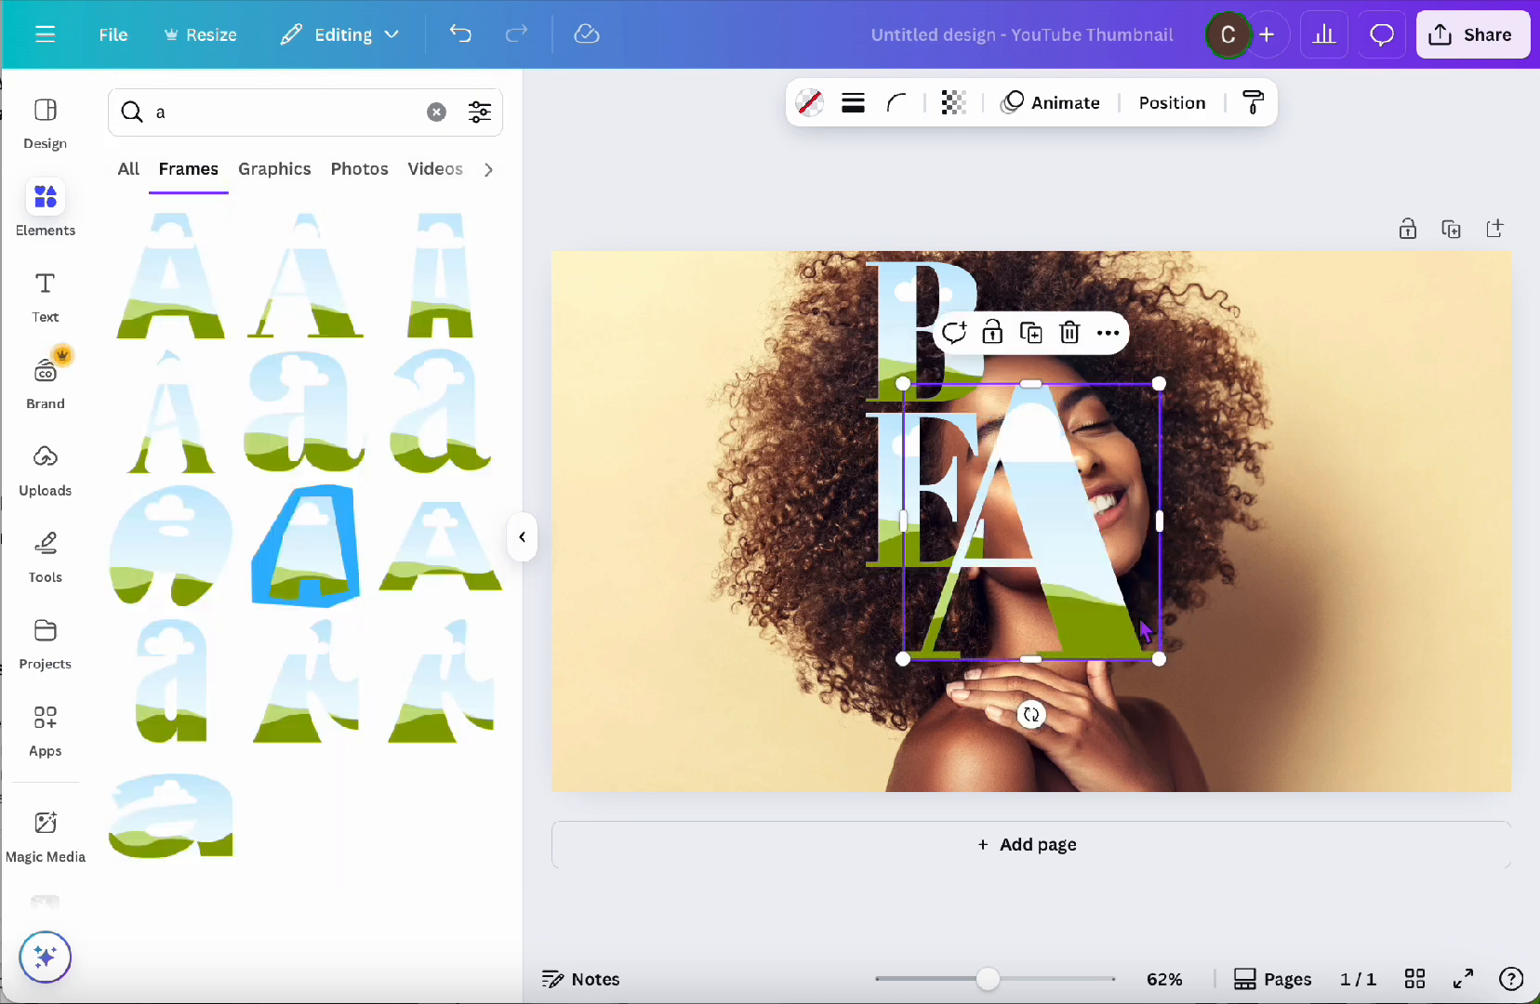
drag(1106, 544, 1041, 620)
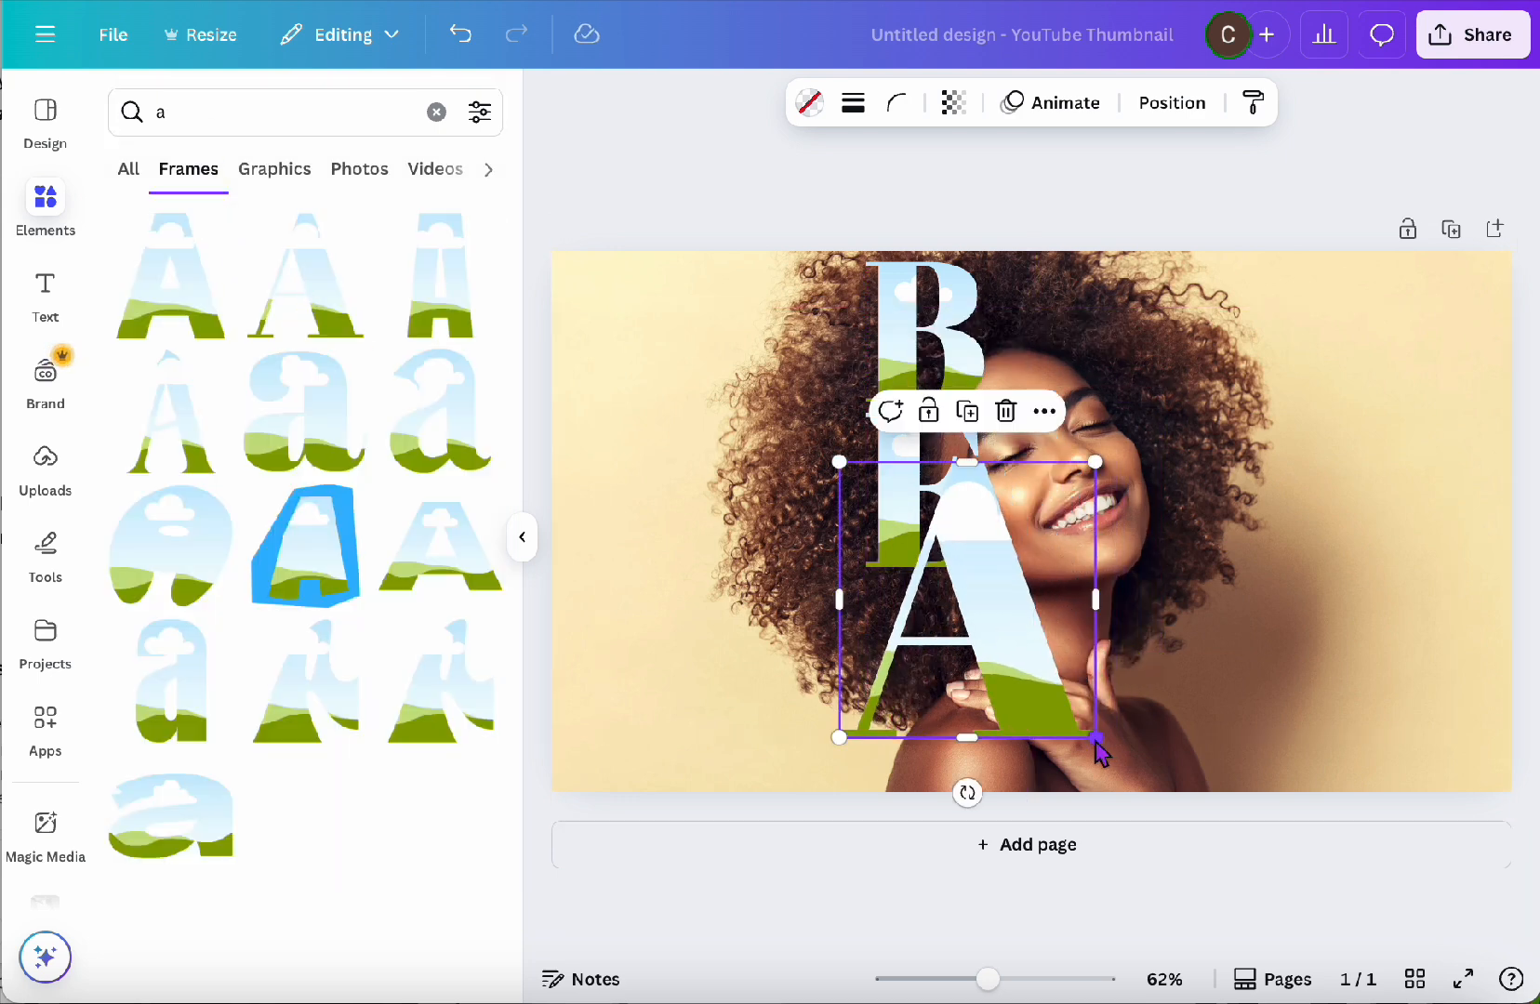
drag(1095, 737, 998, 663)
drag(925, 572, 933, 677)
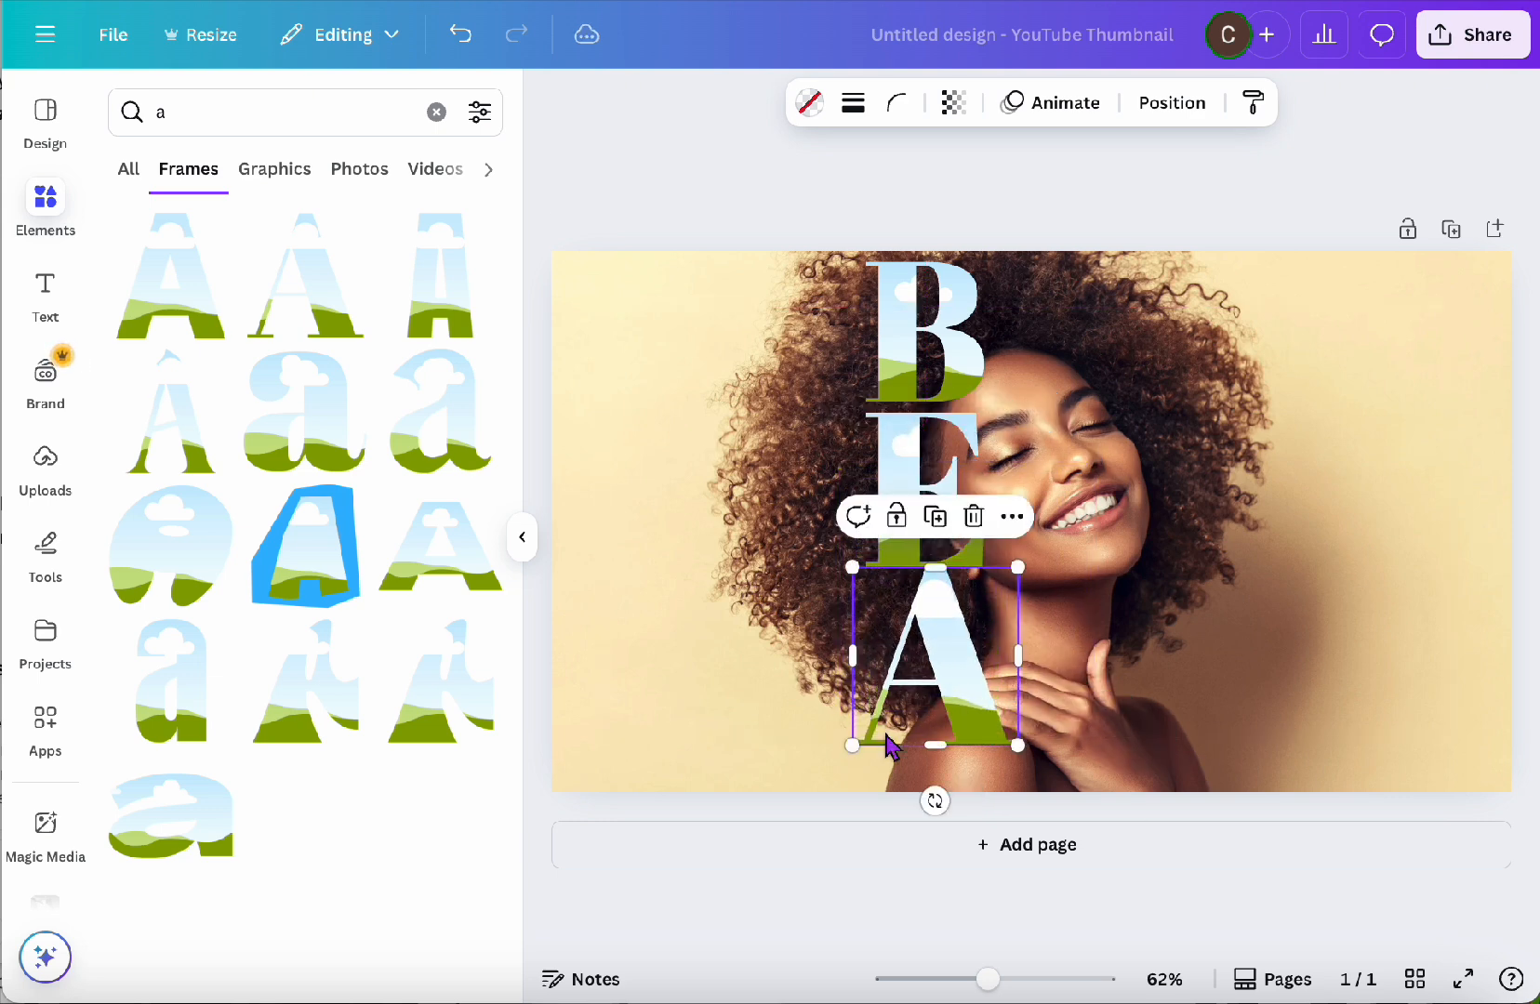
drag(853, 746, 920, 682)
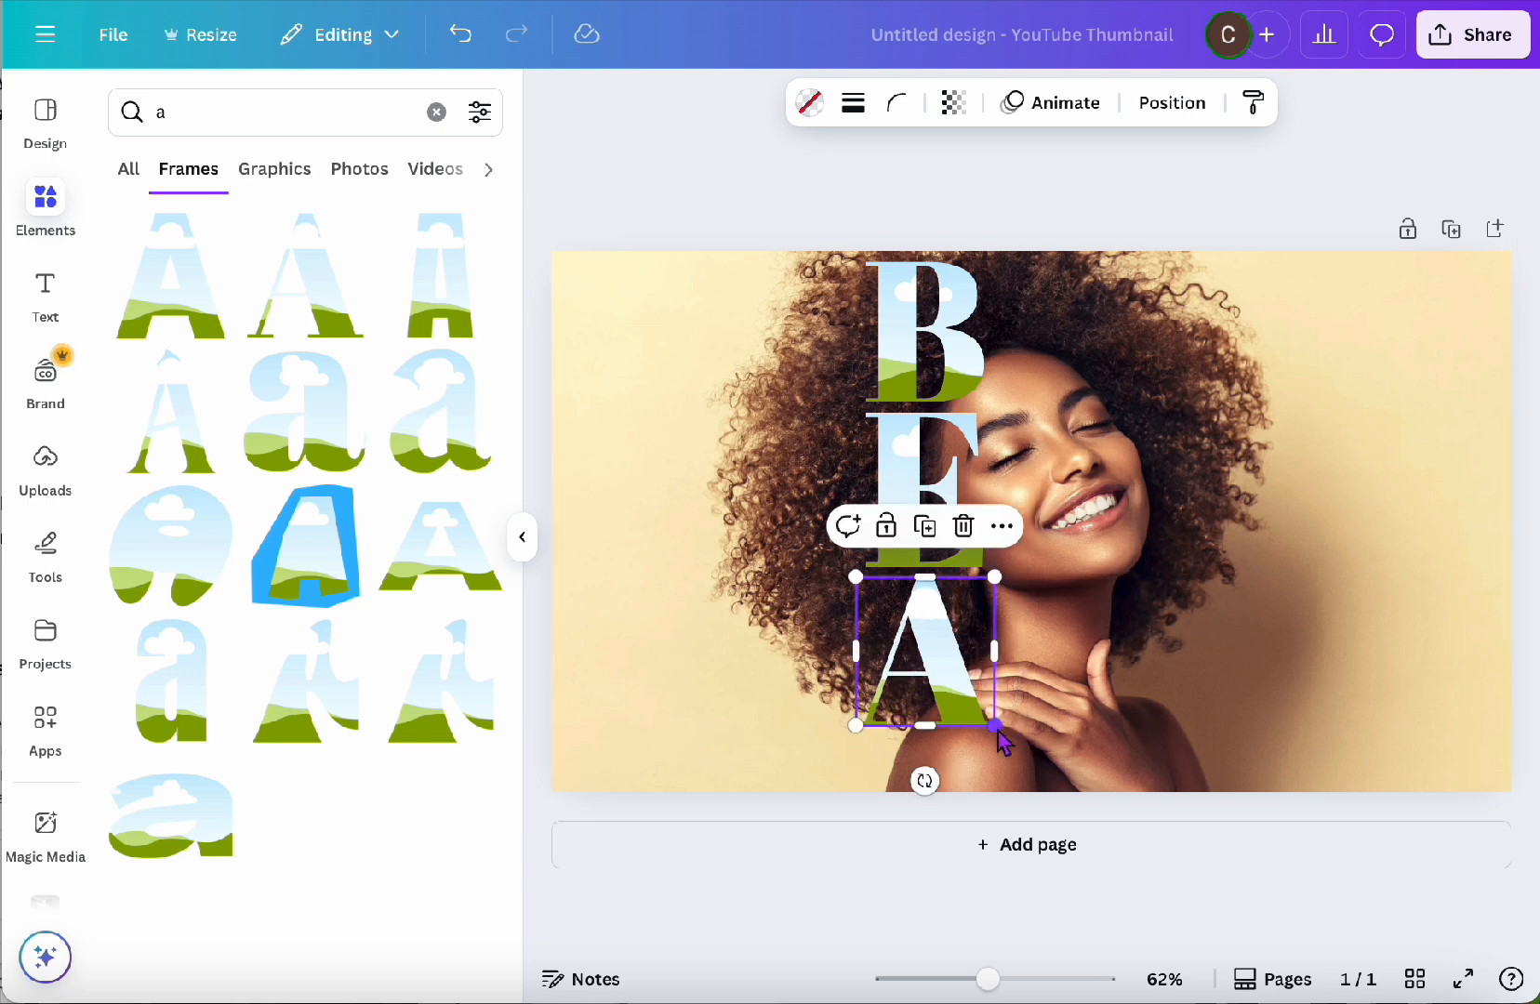
Step: Scale the B, E and A frames down together to about 124 wide by 416 high
drag(996, 726, 900, 589)
shift+click(935, 454)
shift+click(926, 326)
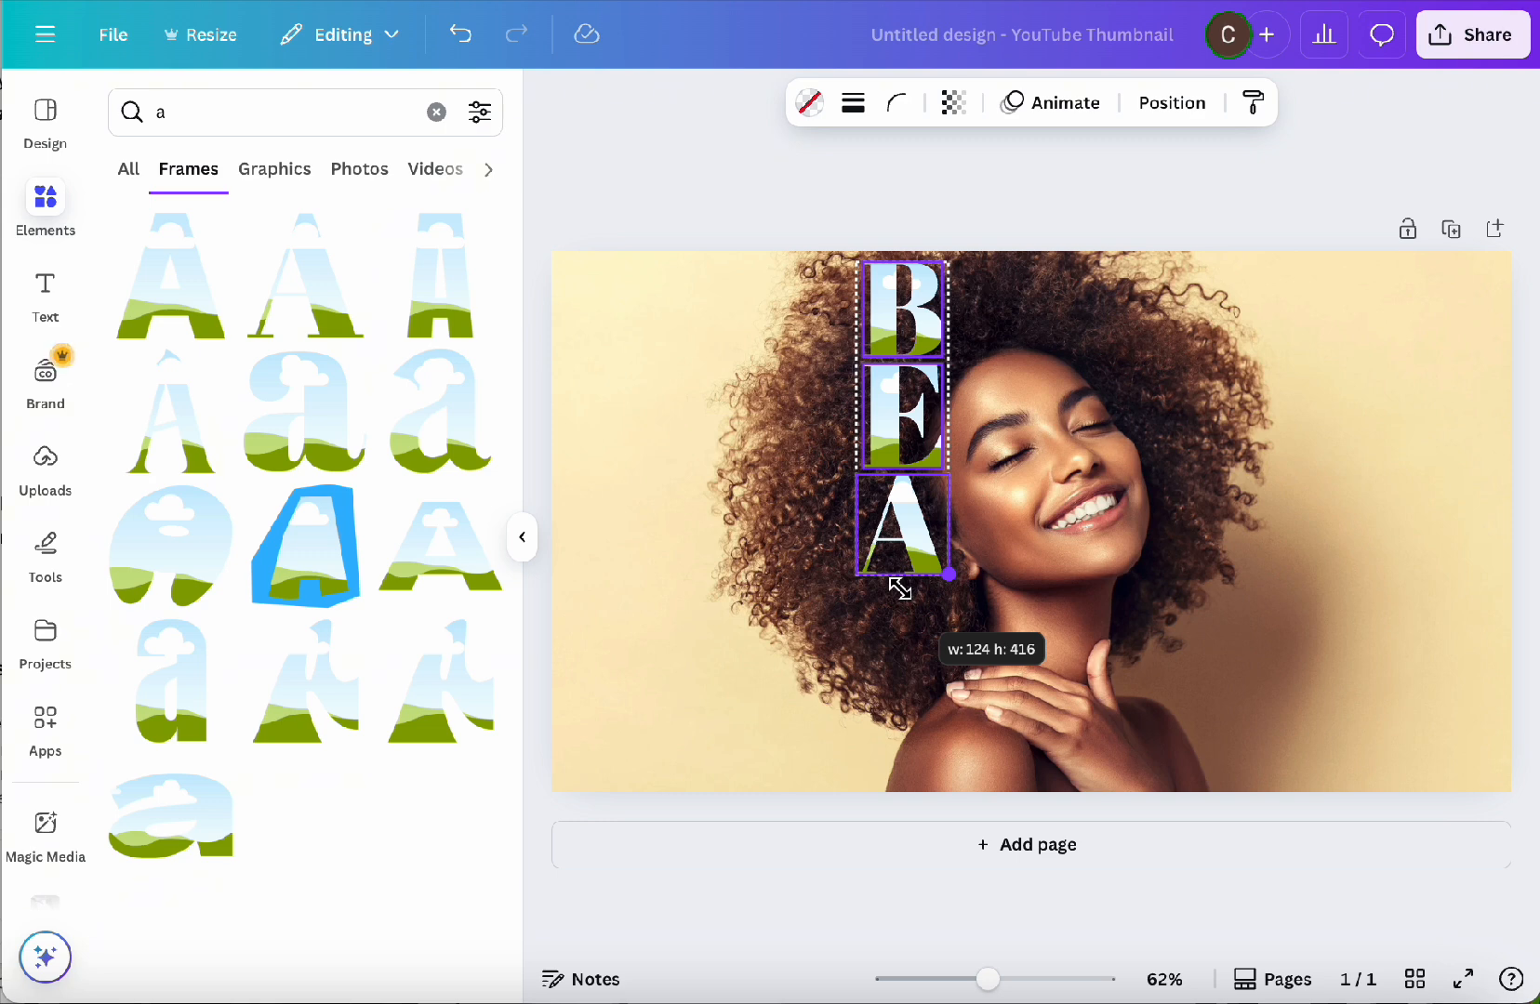
drag(900, 588, 900, 588)
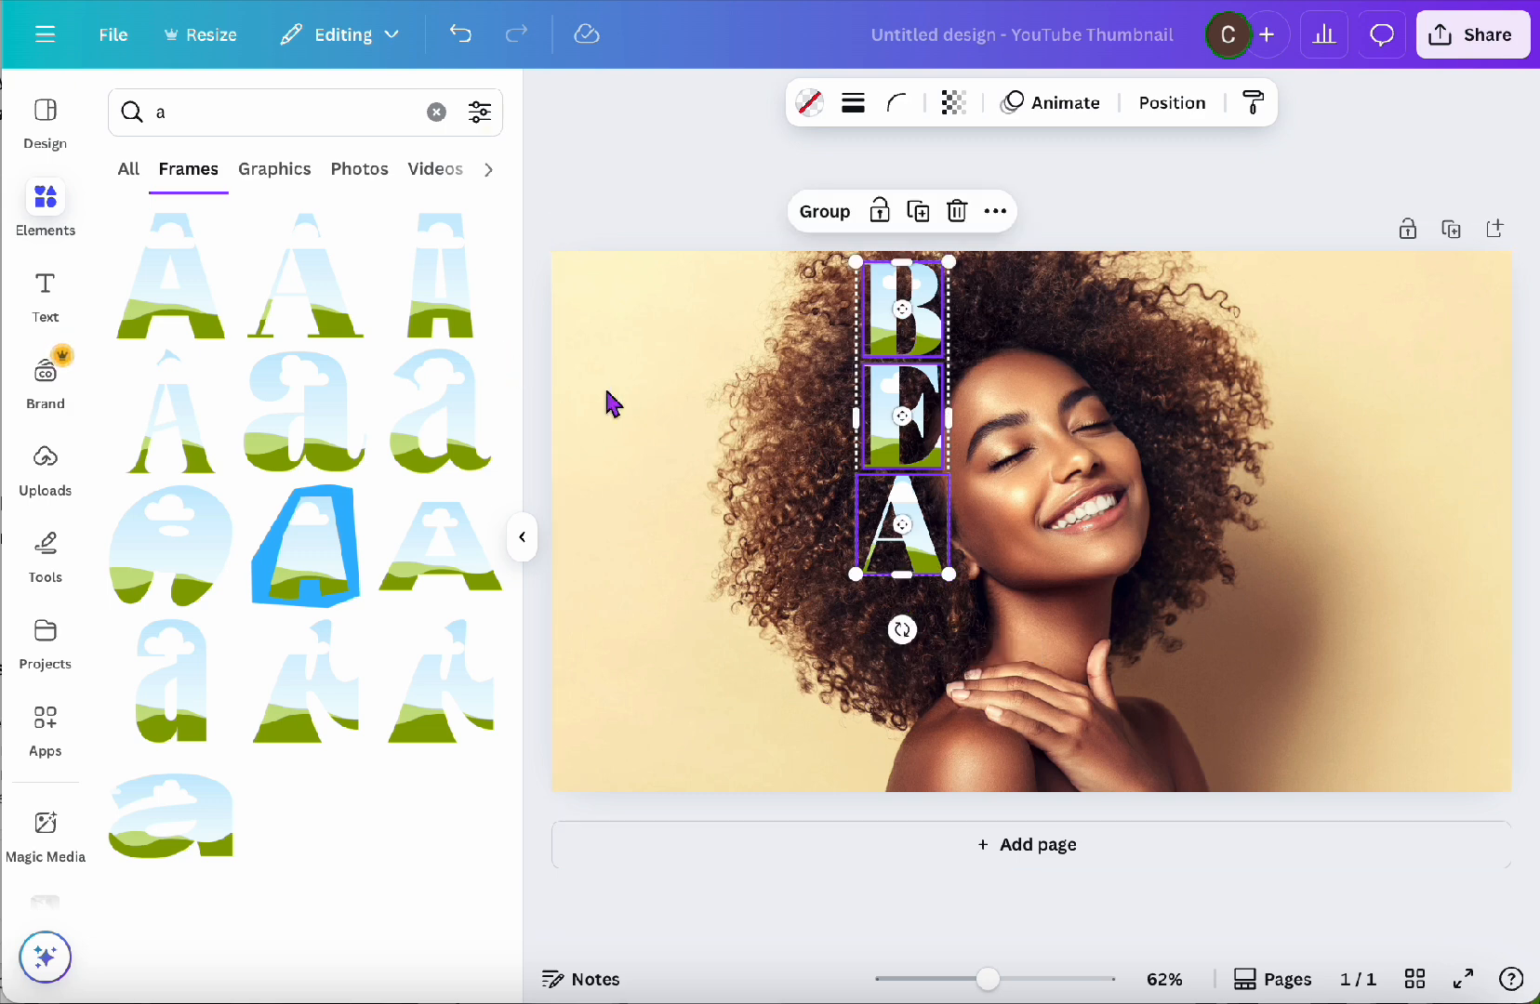
click(693, 433)
Step: Search the frames for "u", add the matching serif U frame below the A and shrink it to about 132 by 150
click(270, 126)
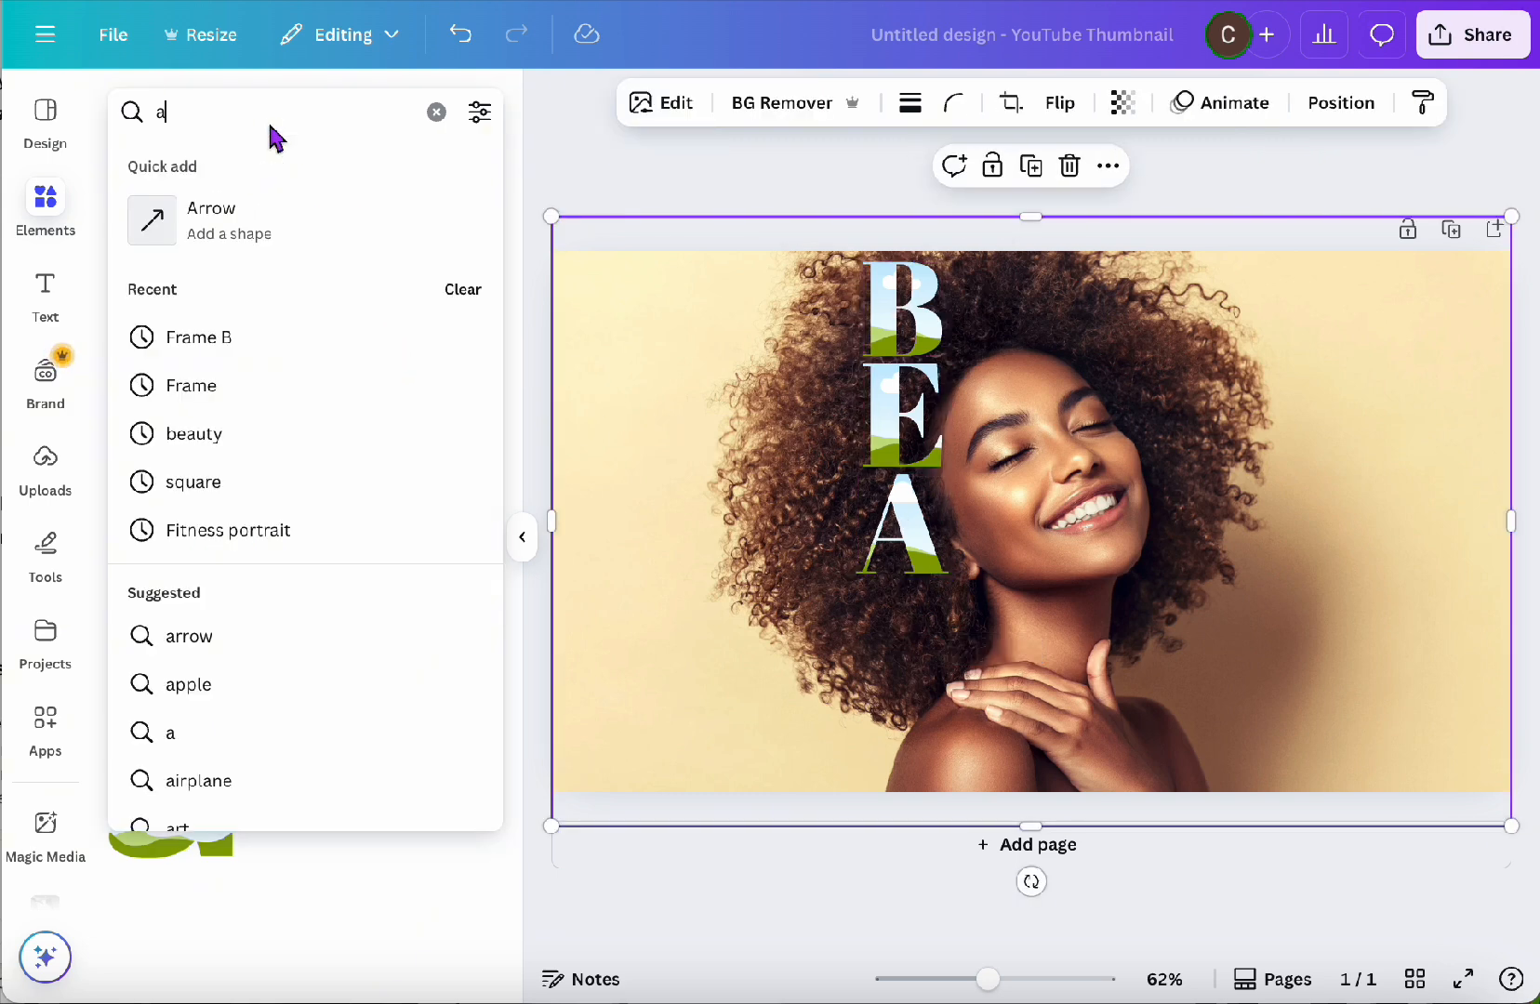
key(BackSpace)
text(u)
key(Return)
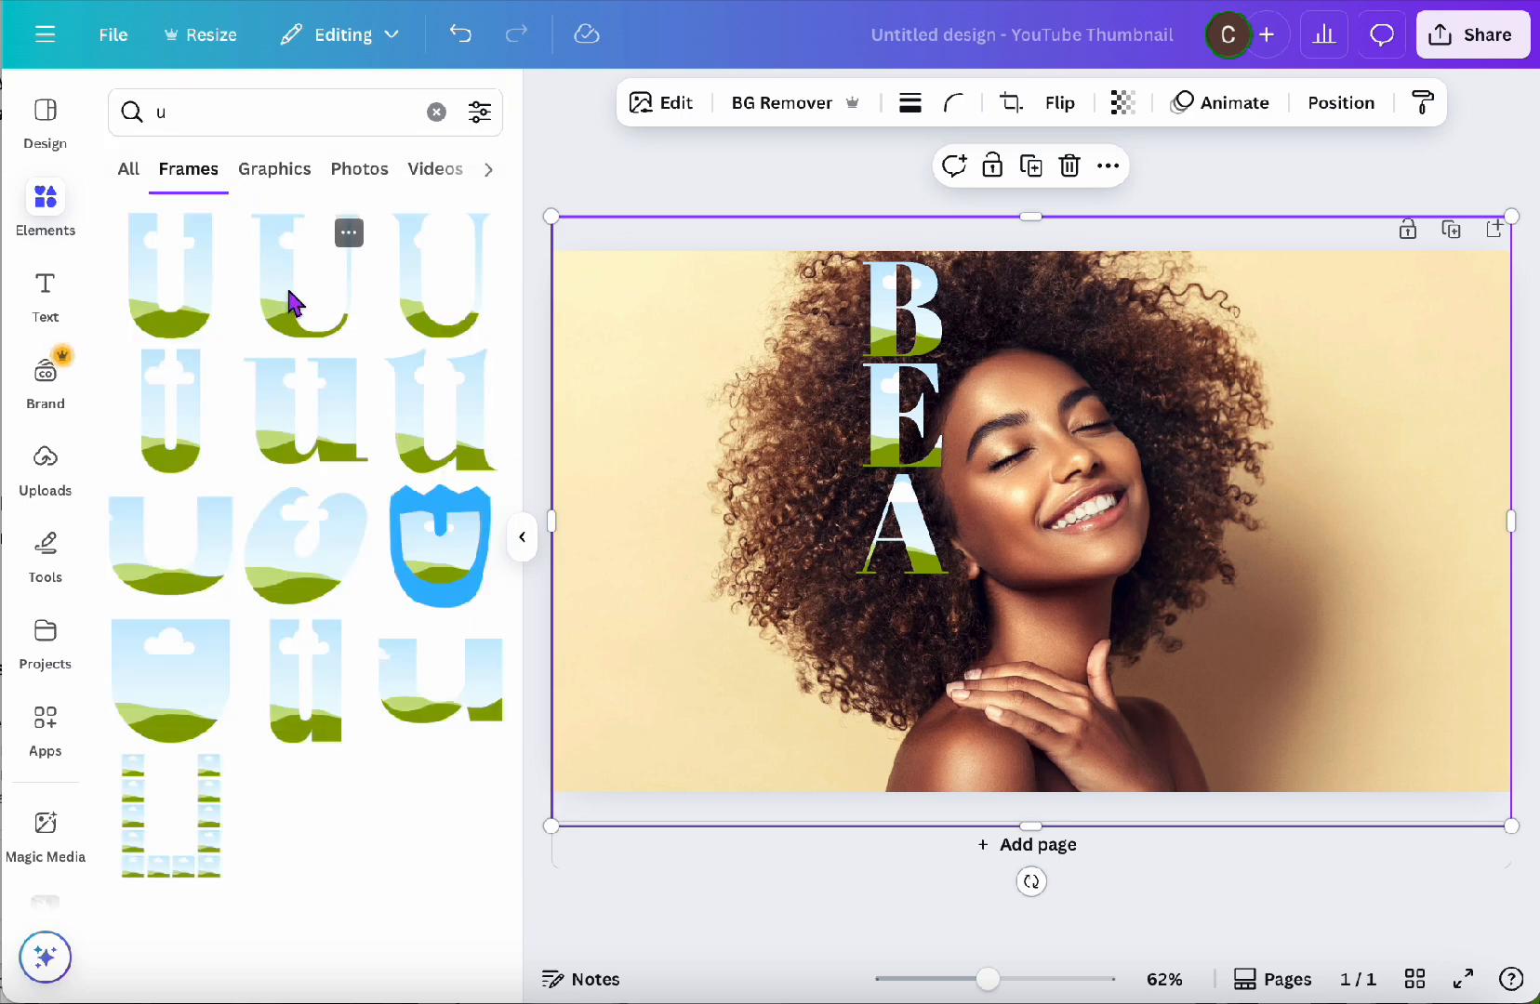
click(293, 302)
drag(1157, 383, 1053, 514)
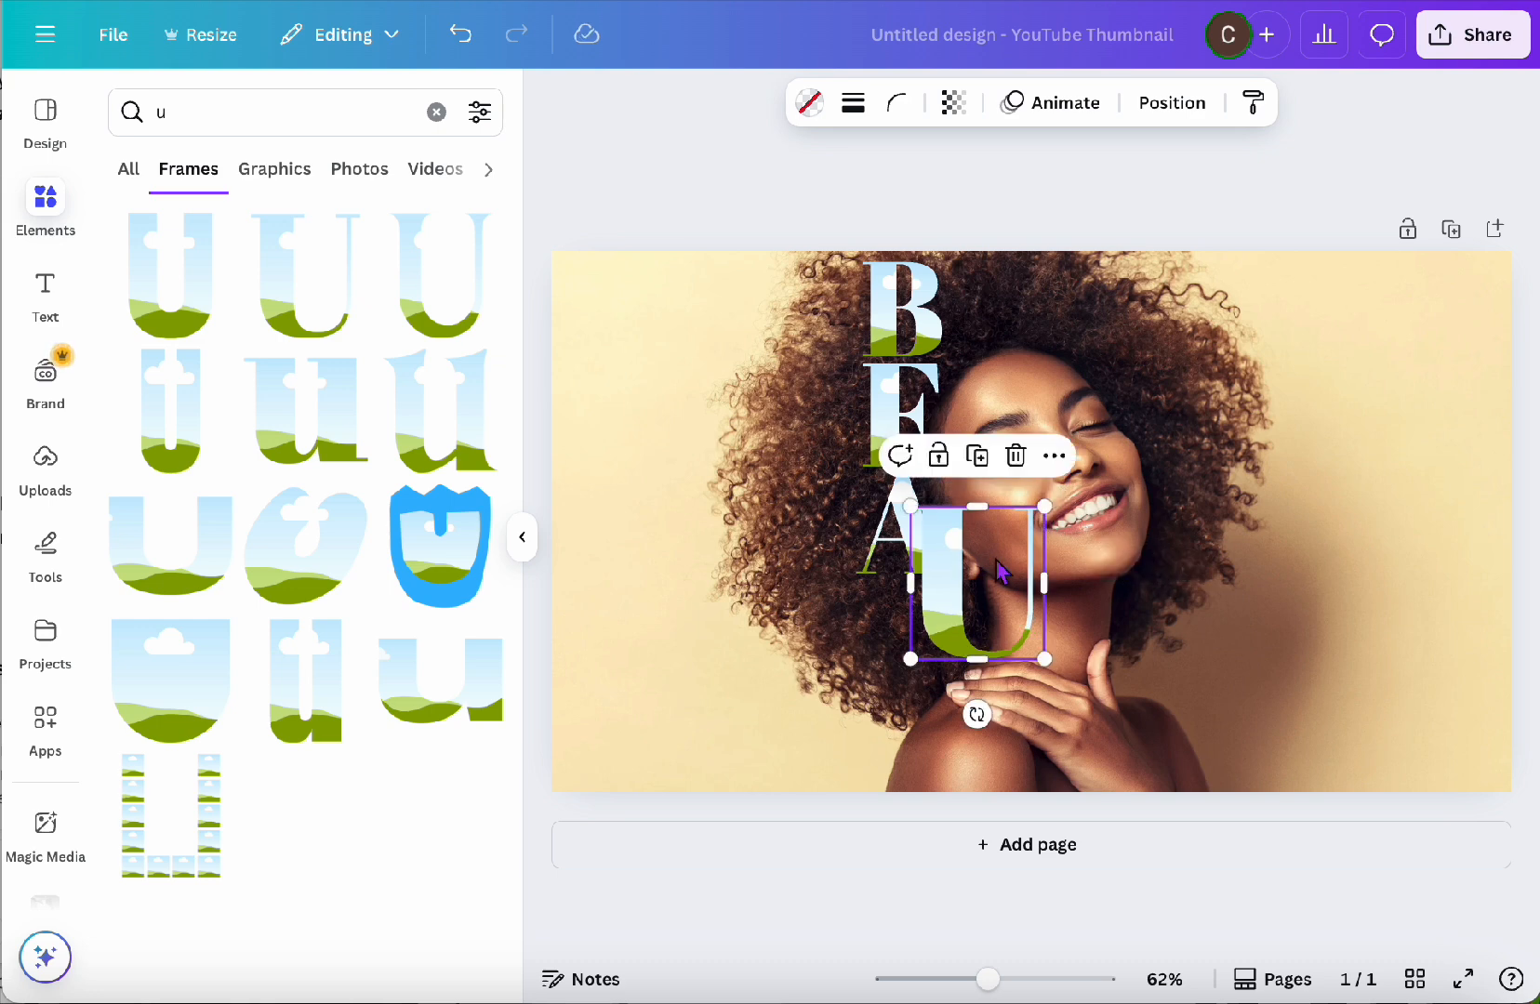
drag(996, 567, 942, 653)
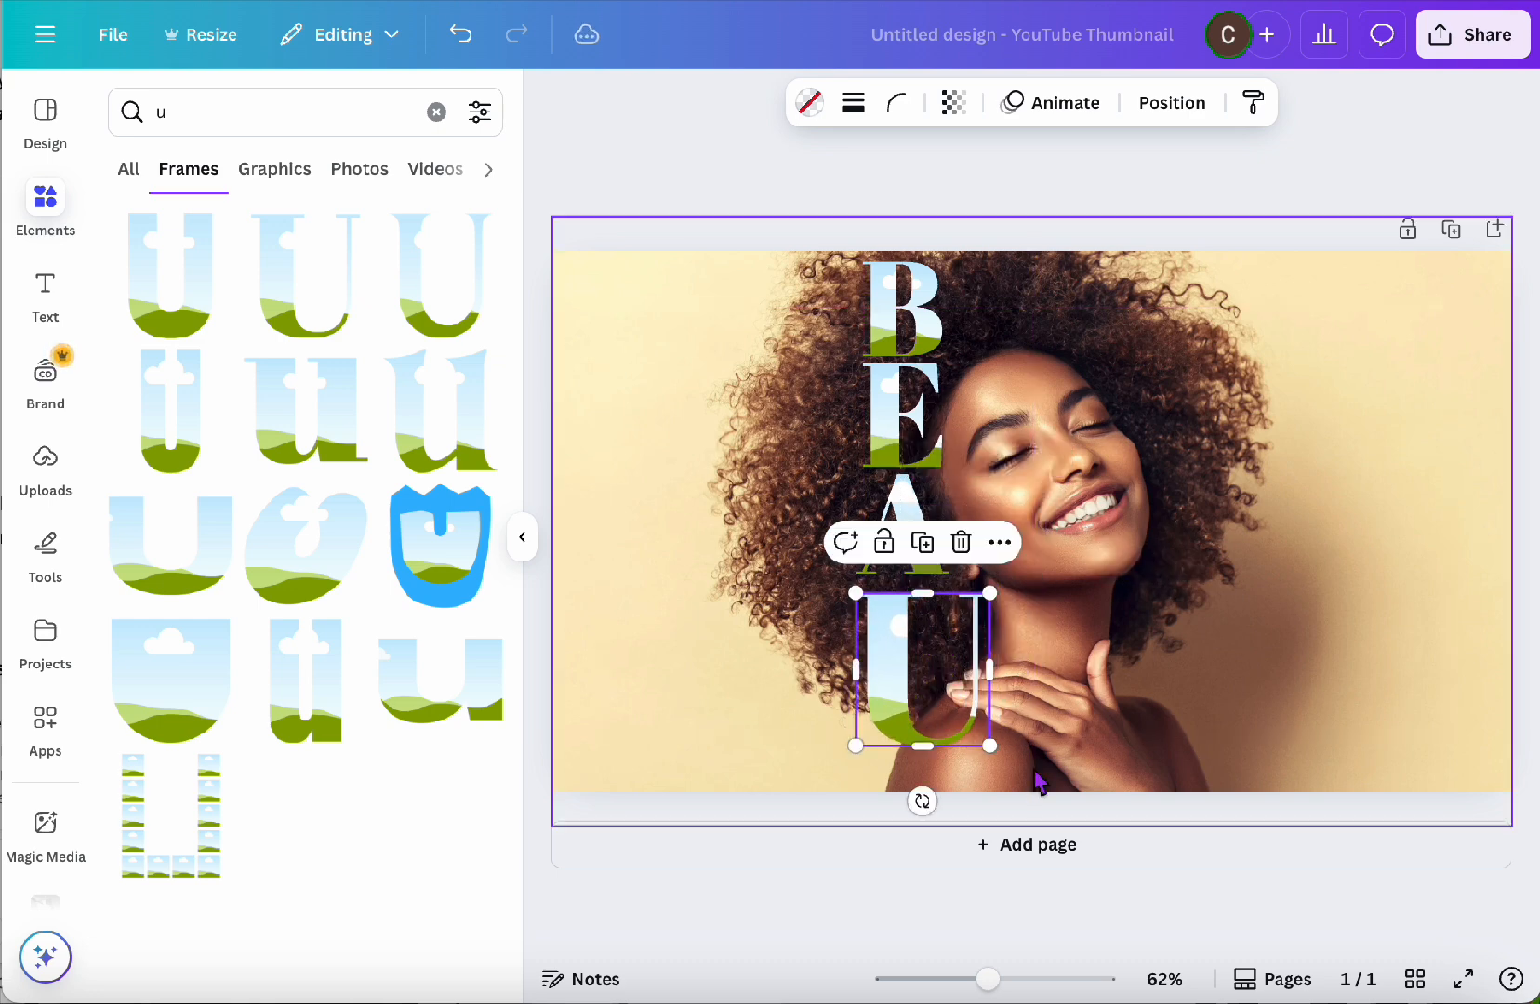
drag(993, 754, 961, 713)
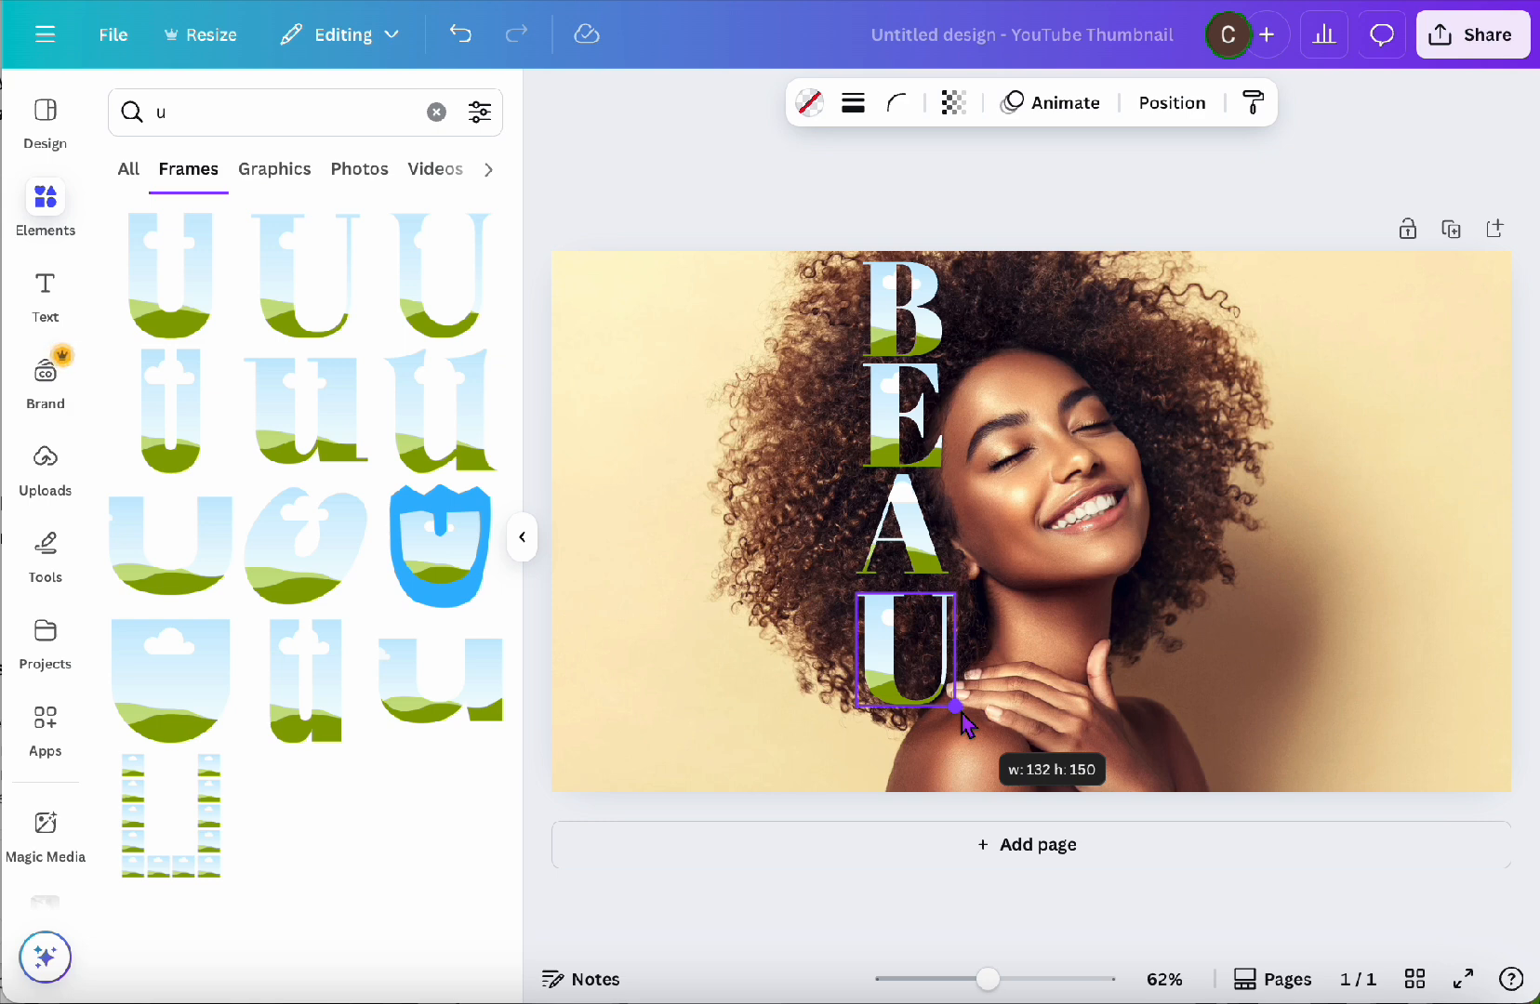
drag(962, 713, 961, 714)
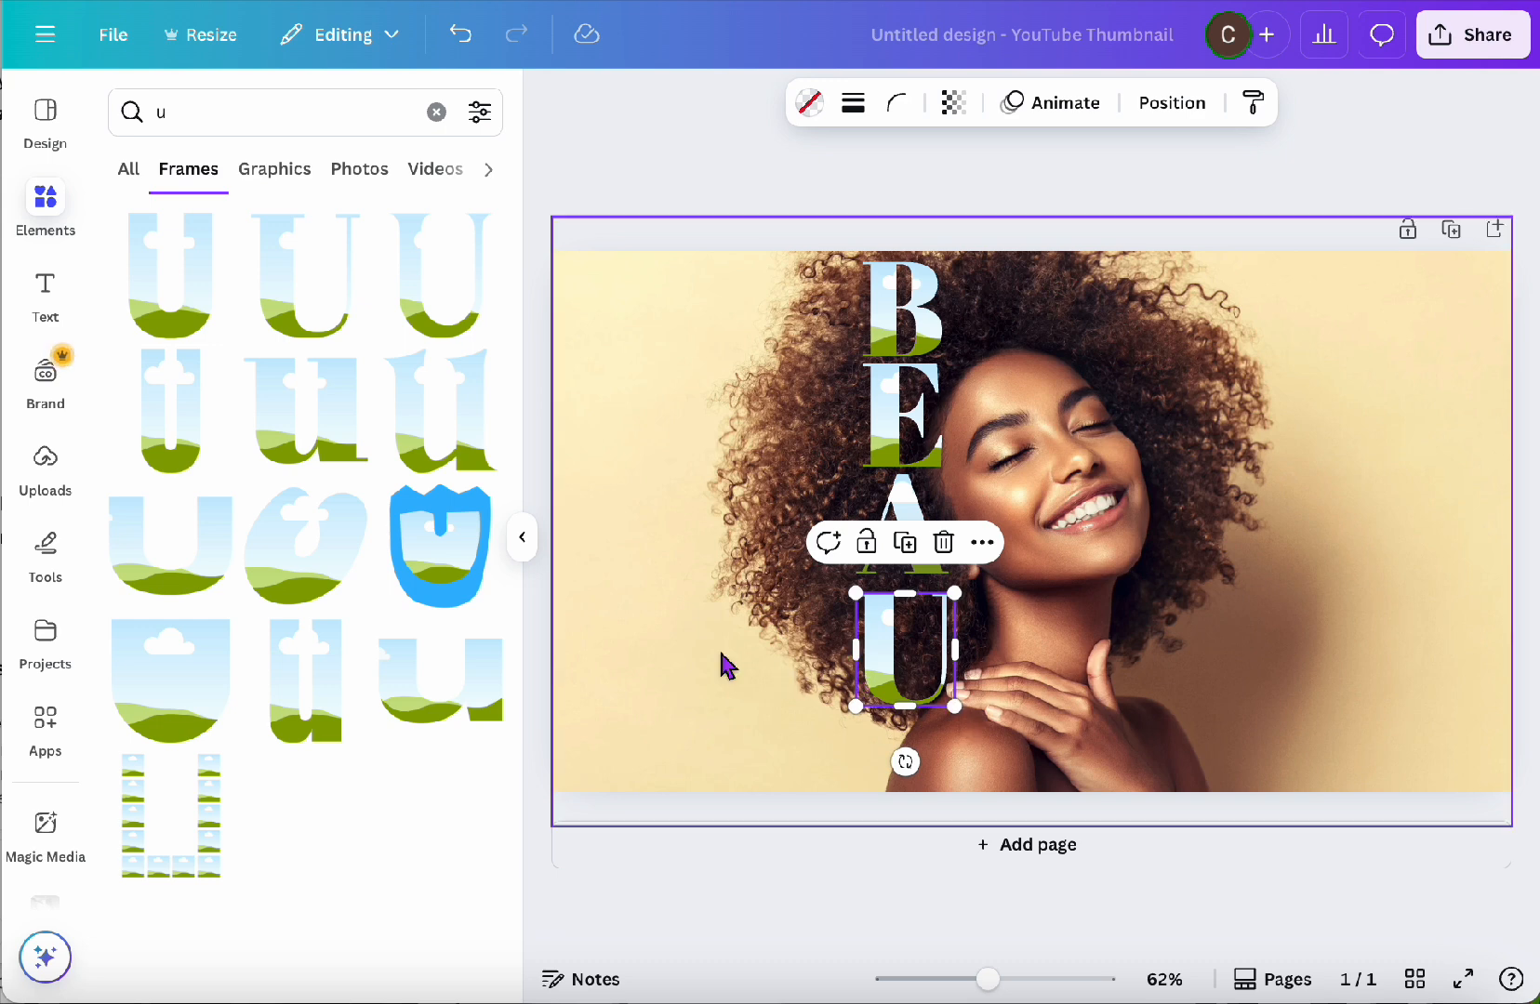
Step: Shrink the U to the A's width, then search the frames for "t" and add the matching serif T frame at similar size below the U
drag(954, 706, 948, 698)
click(230, 119)
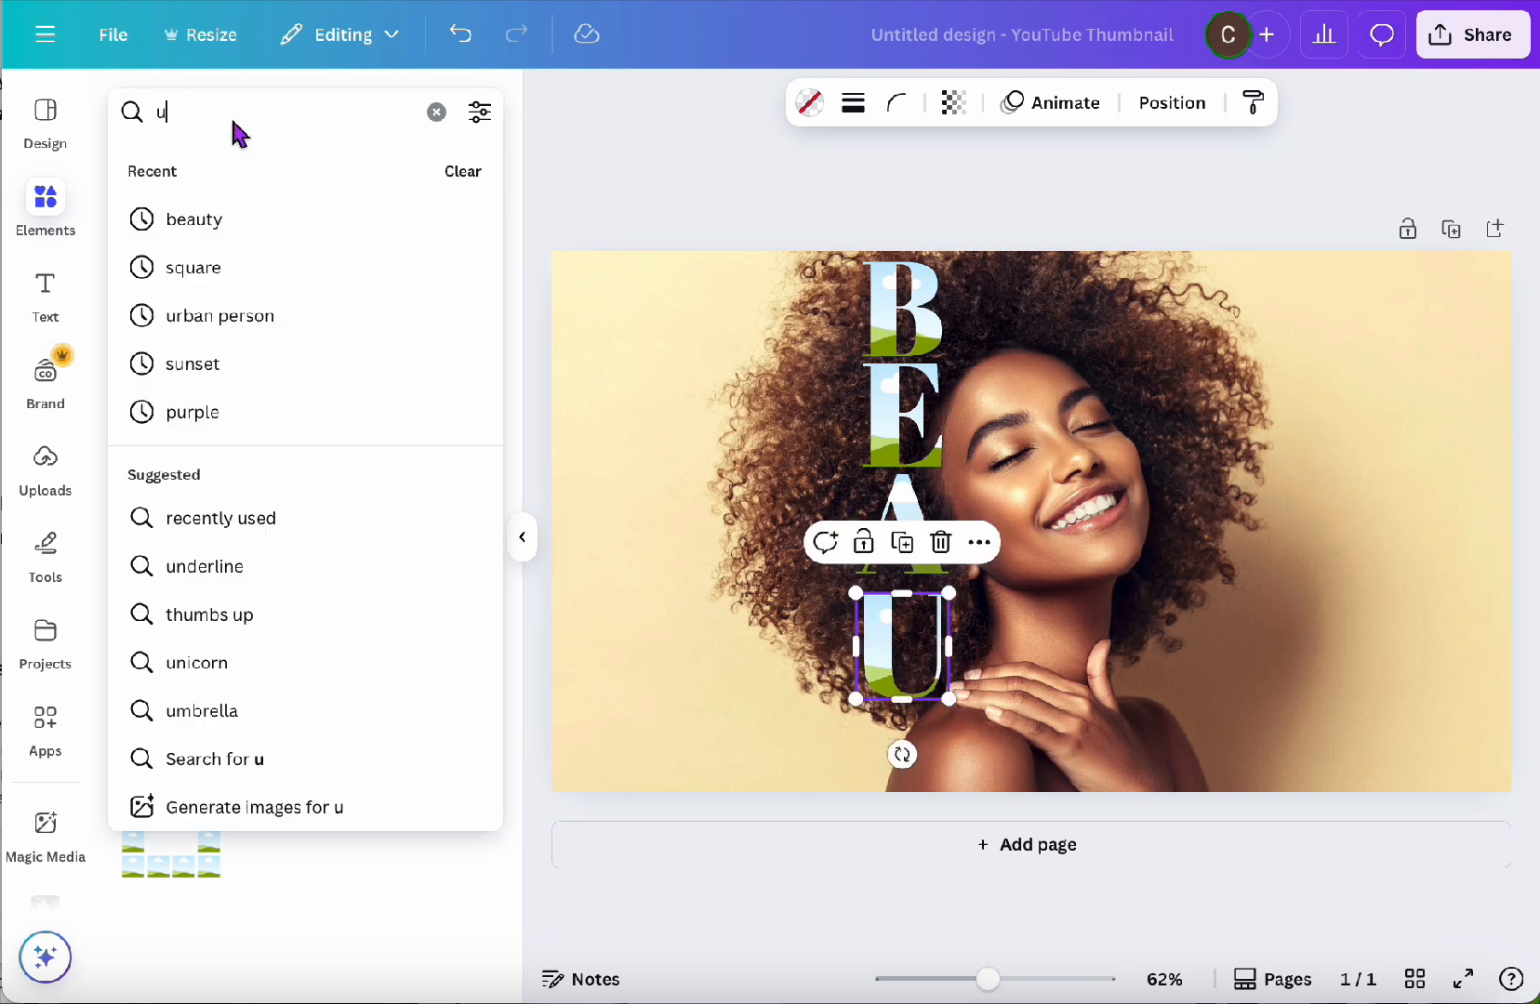
key(BackSpace)
text(t)
key(Return)
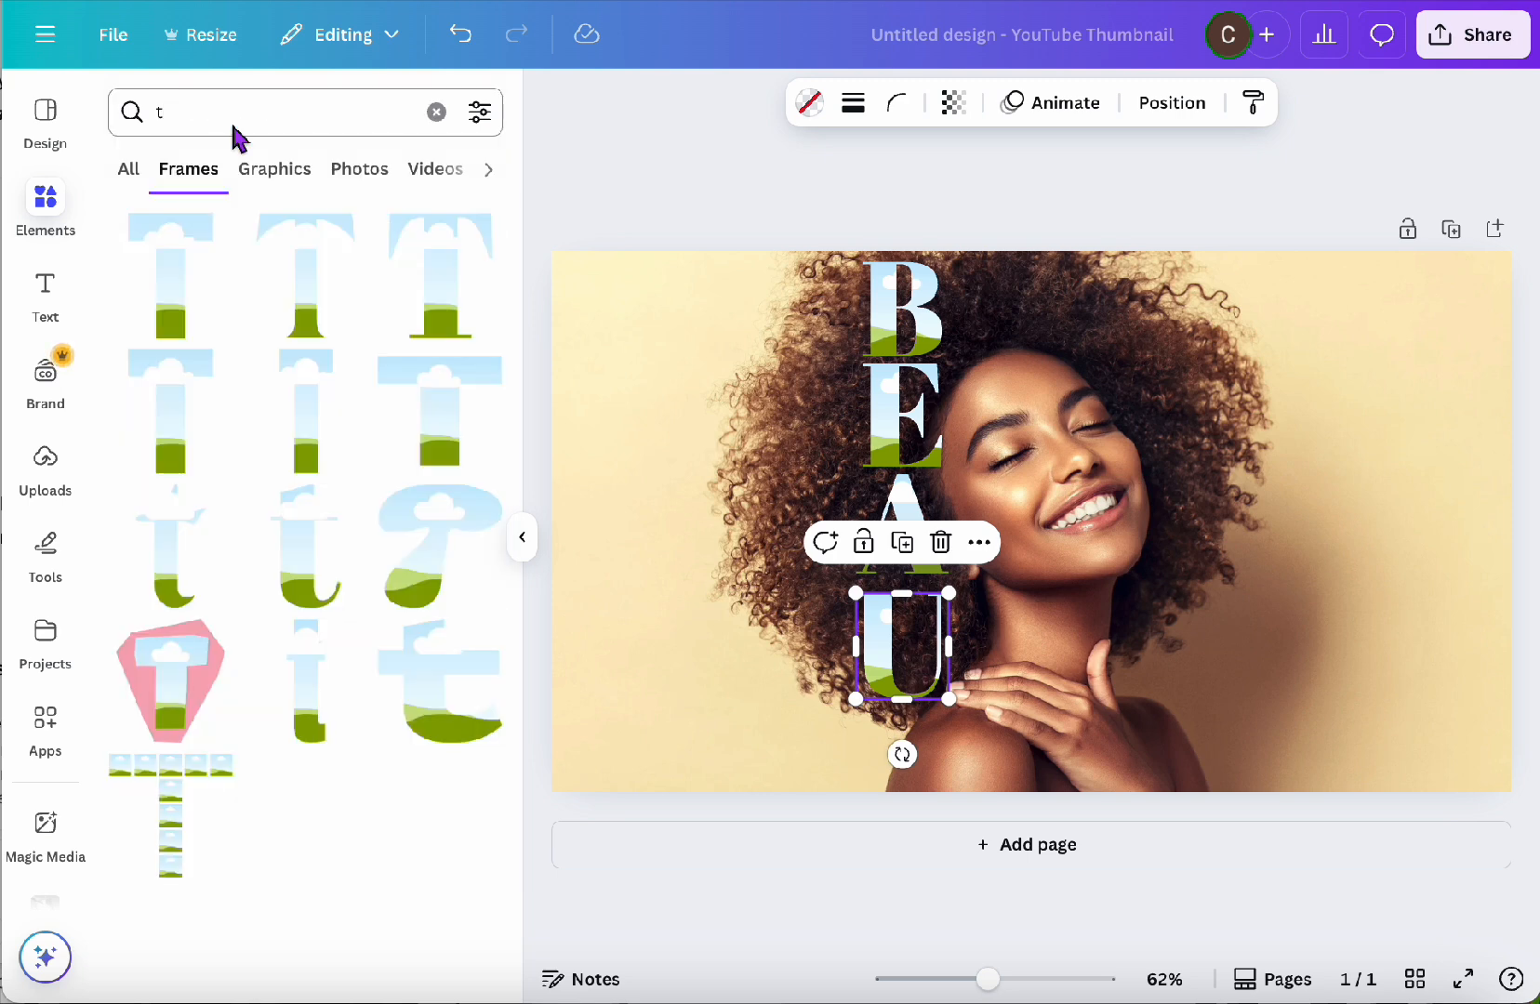
click(300, 265)
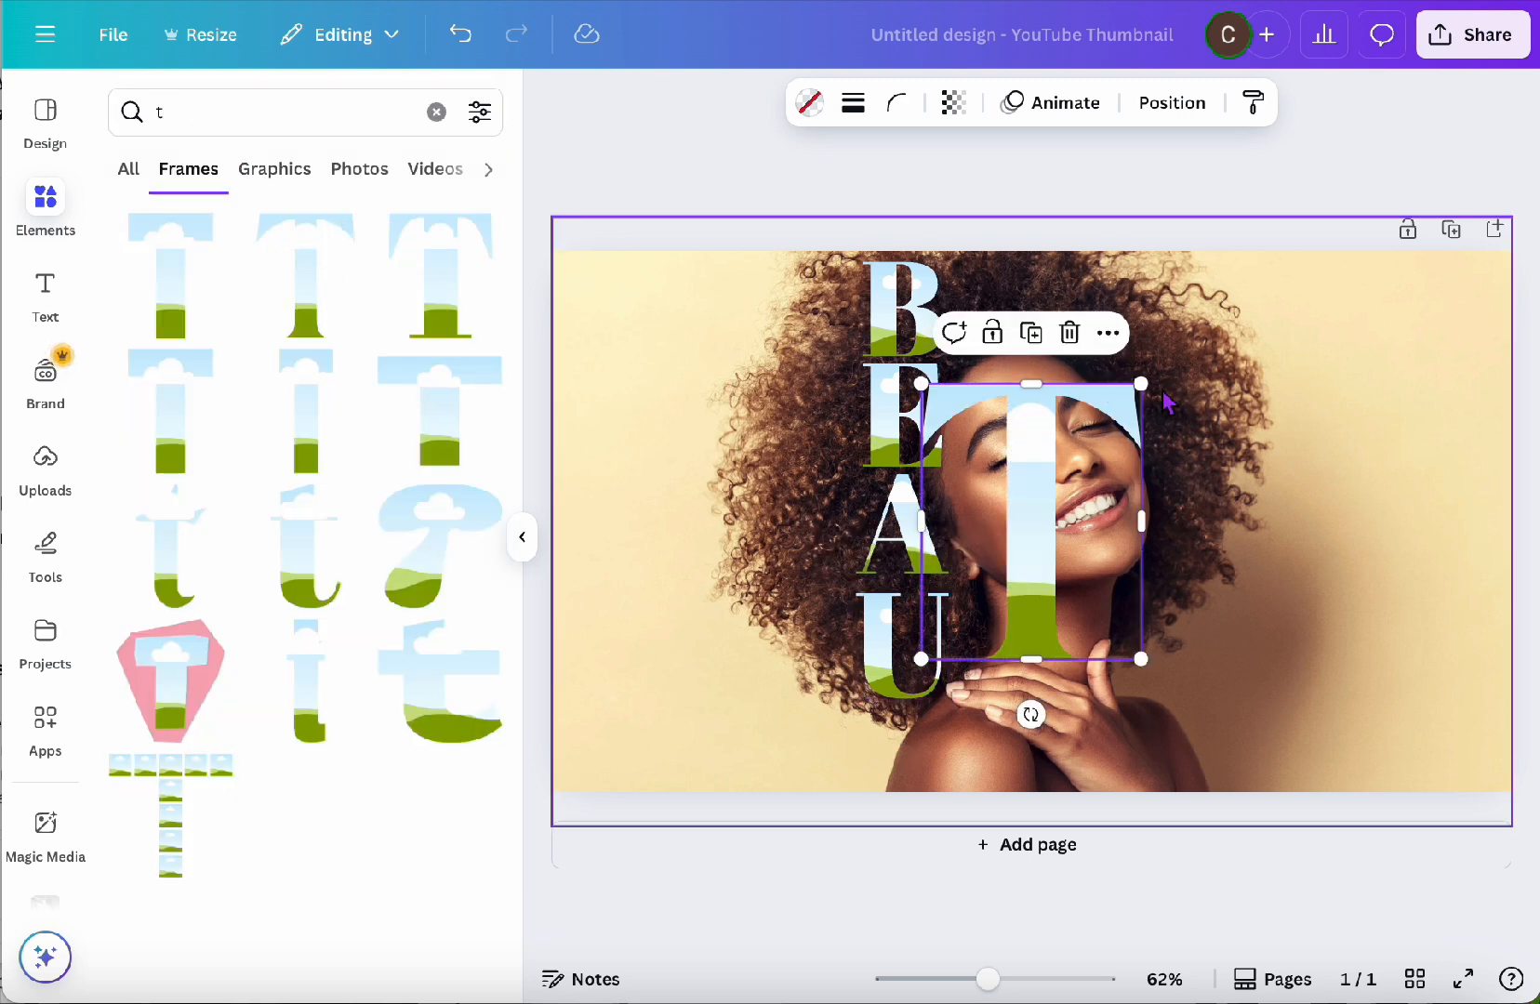
drag(1141, 383, 907, 761)
Step: Scale the B, E, A, U and T frames down together so the T fits on the page with room beneath it
click(903, 349)
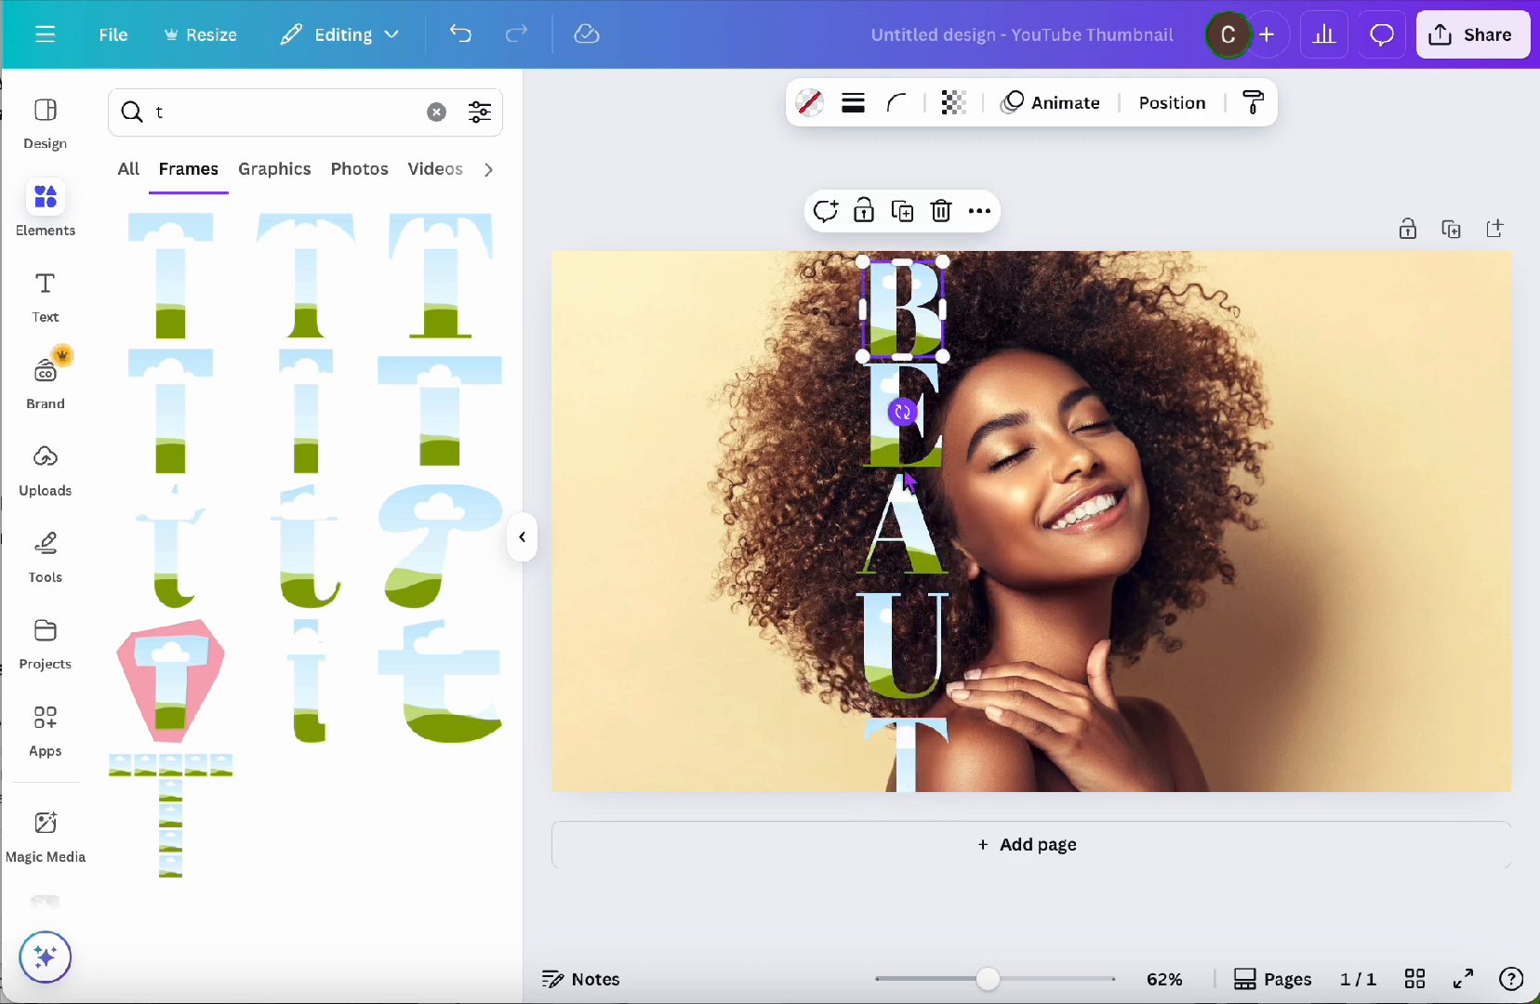
click(928, 774)
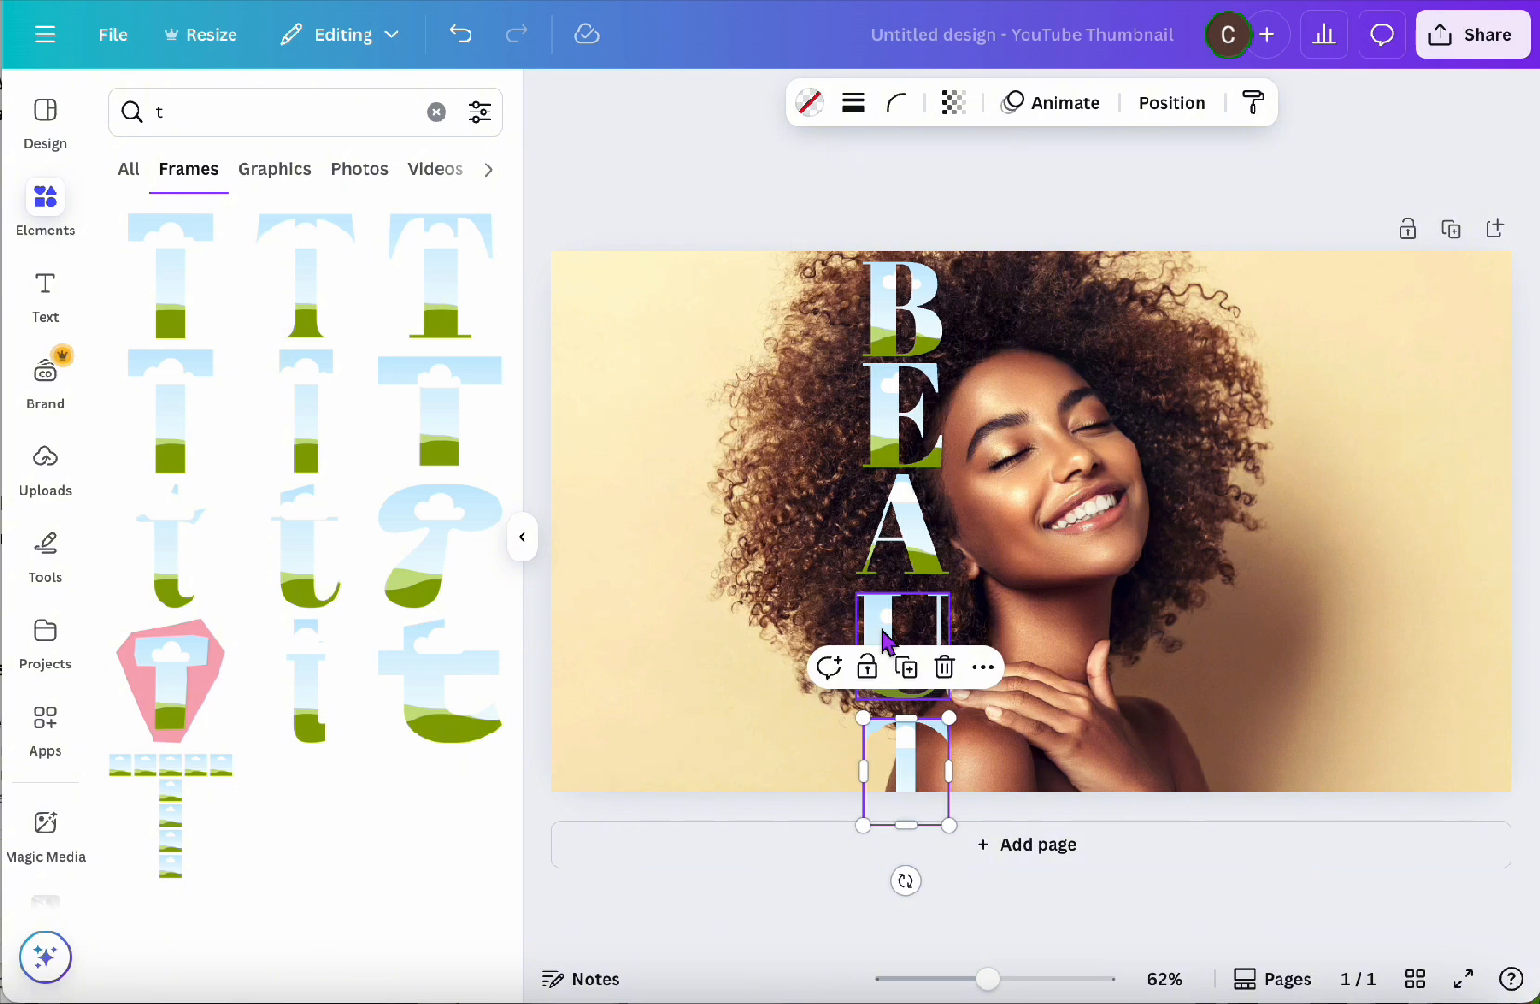
click(885, 642)
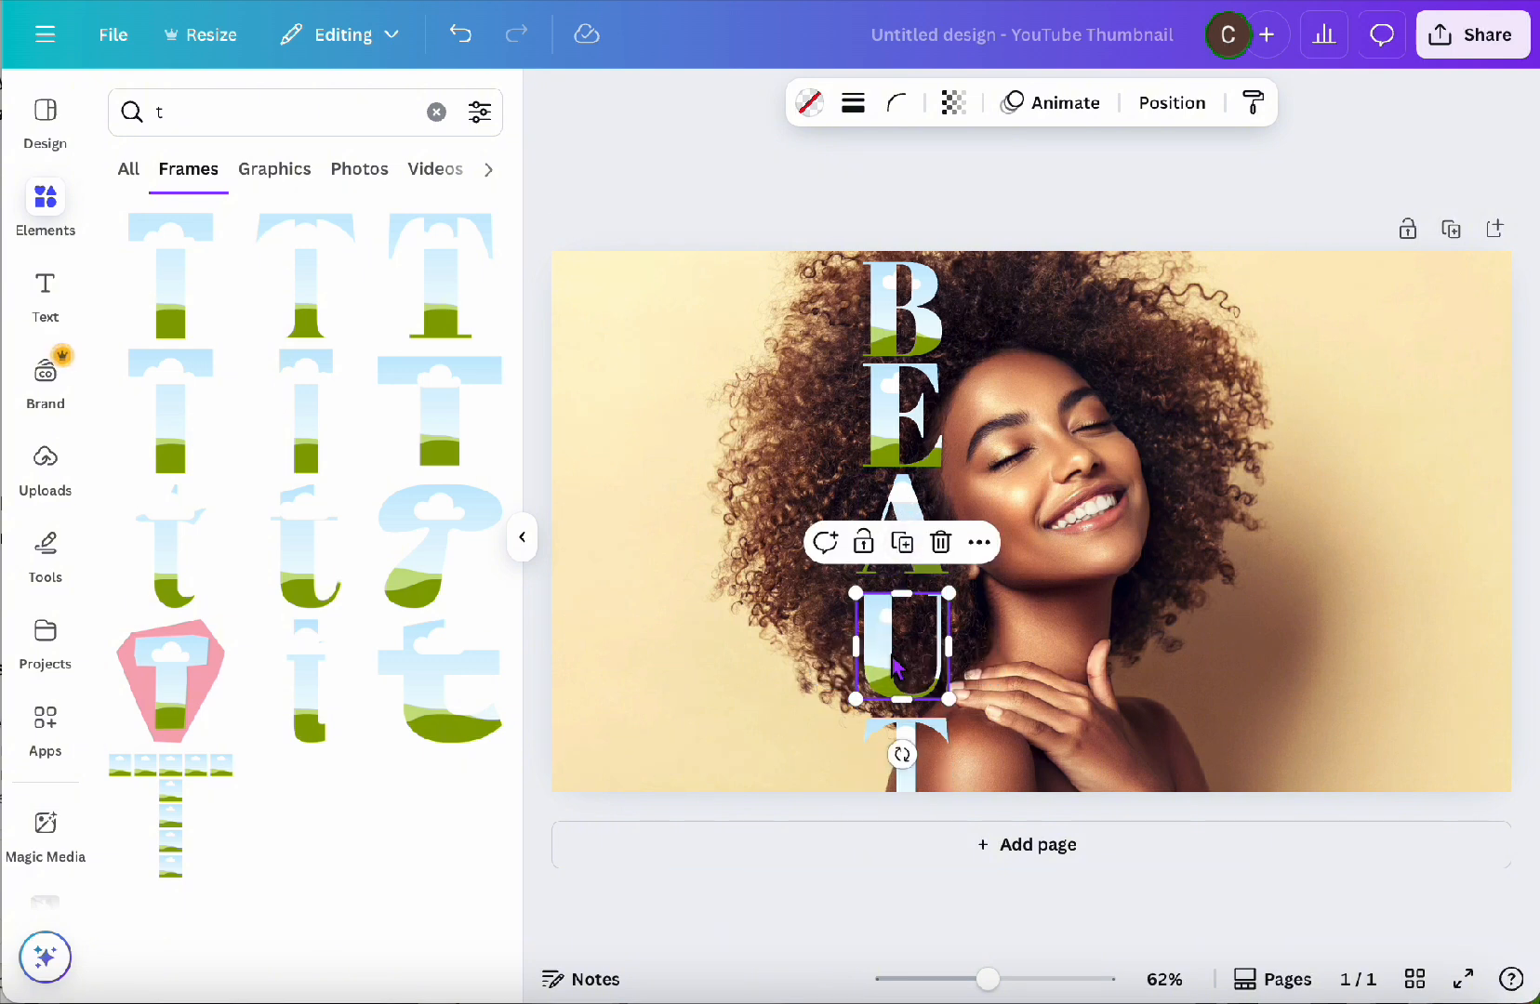
shift+click(899, 739)
shift+click(895, 507)
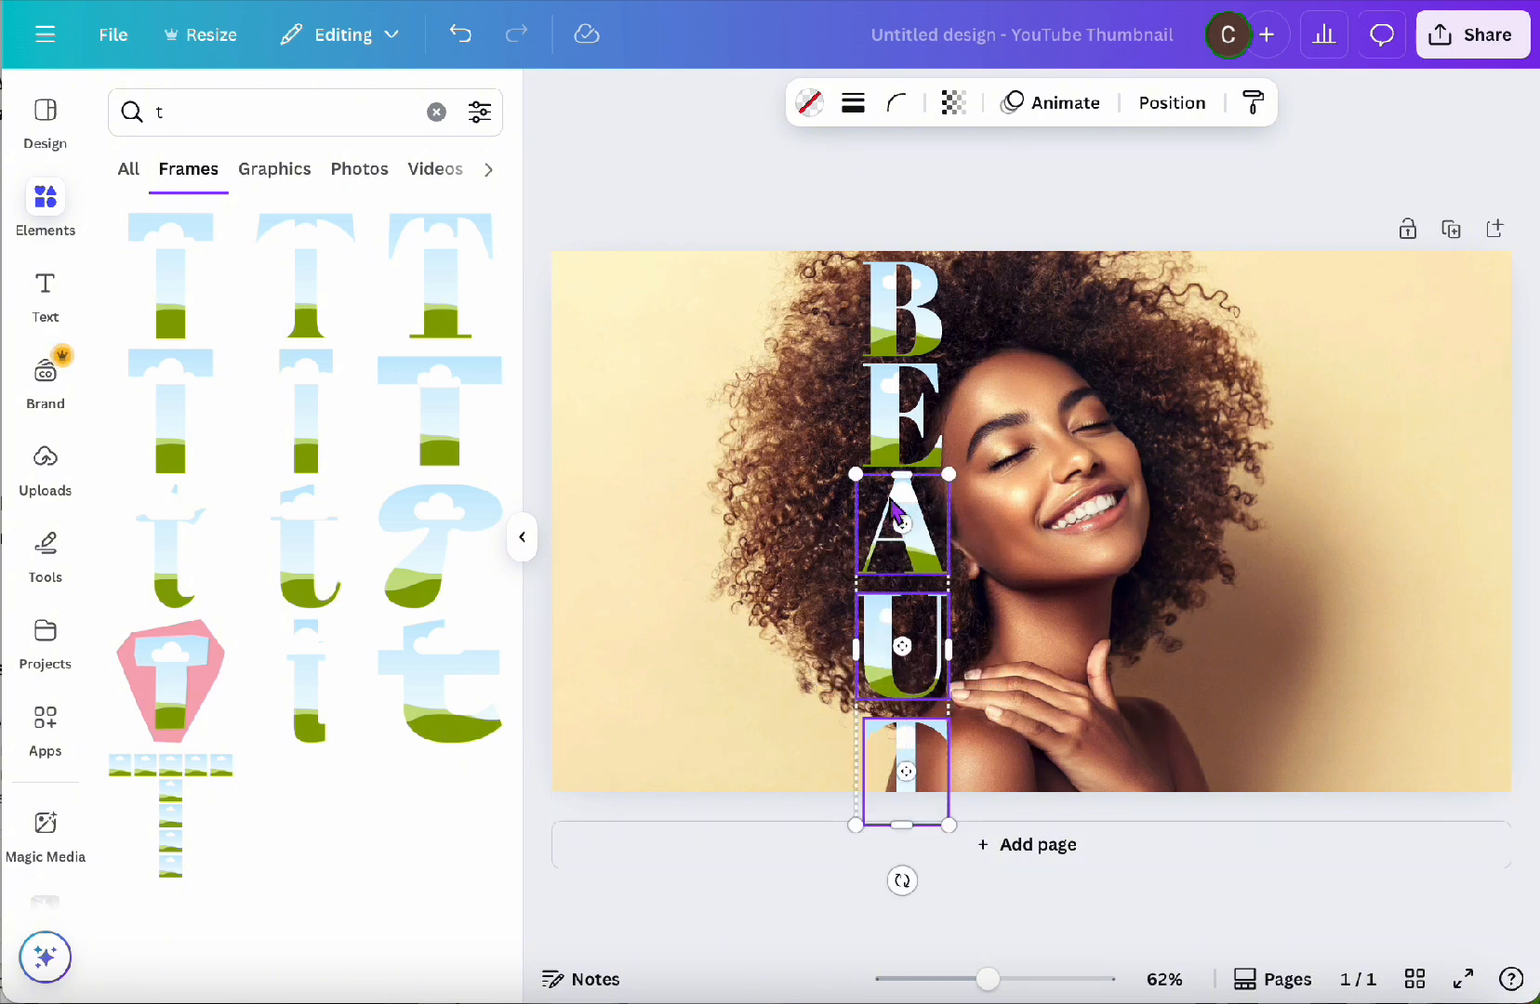
shift+click(902, 413)
shift+click(902, 307)
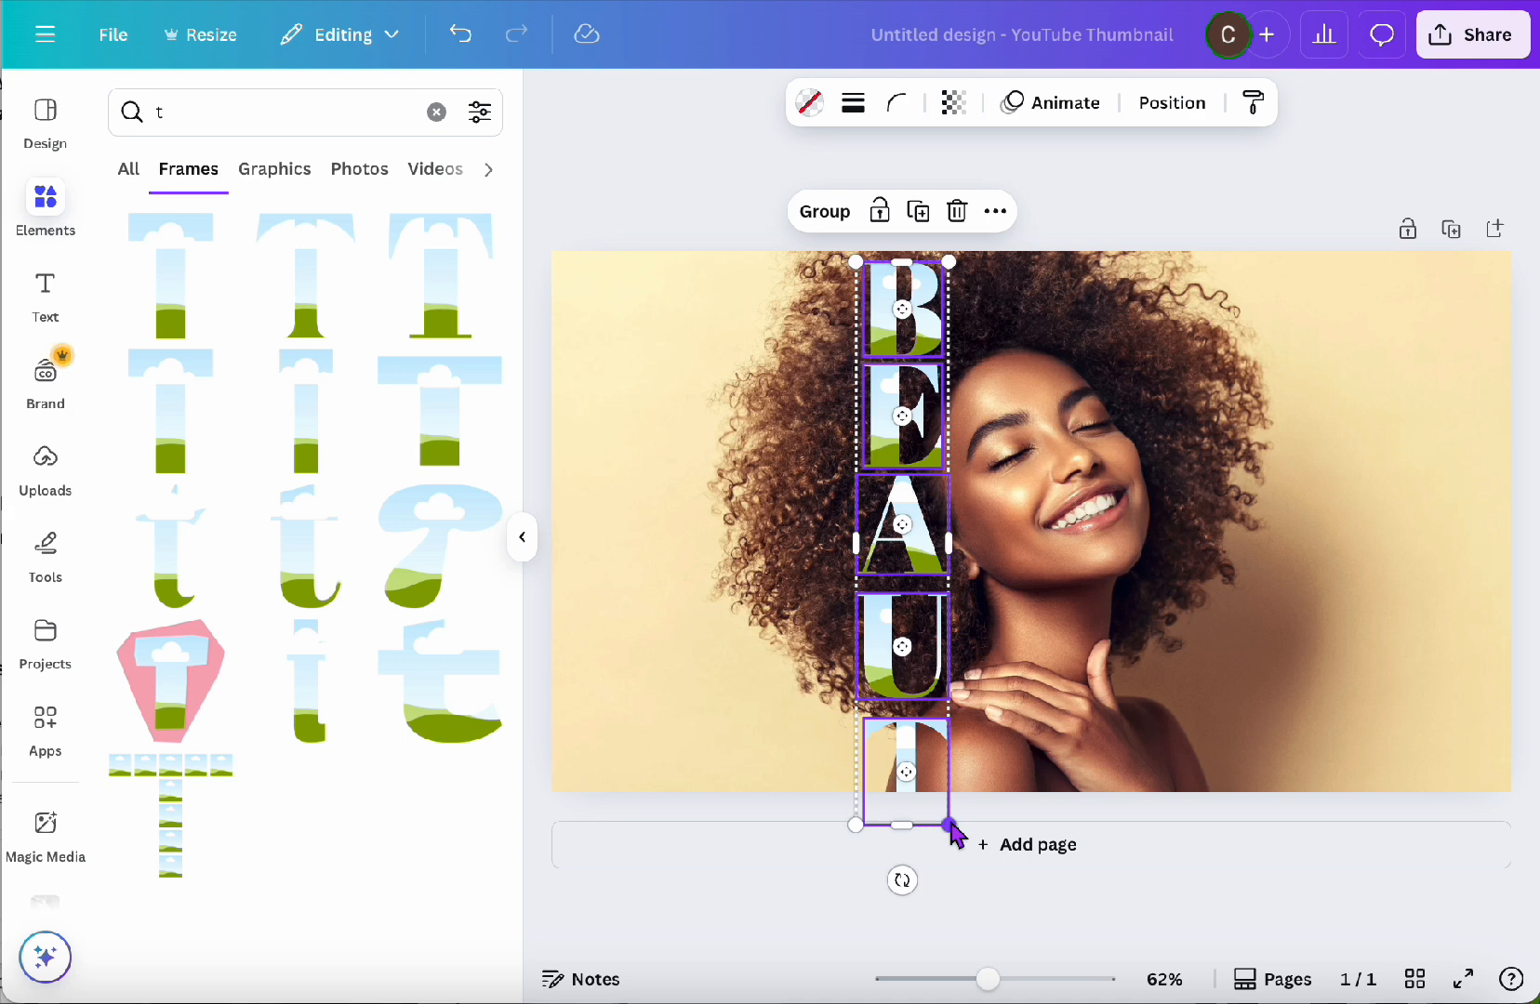
drag(949, 829, 883, 684)
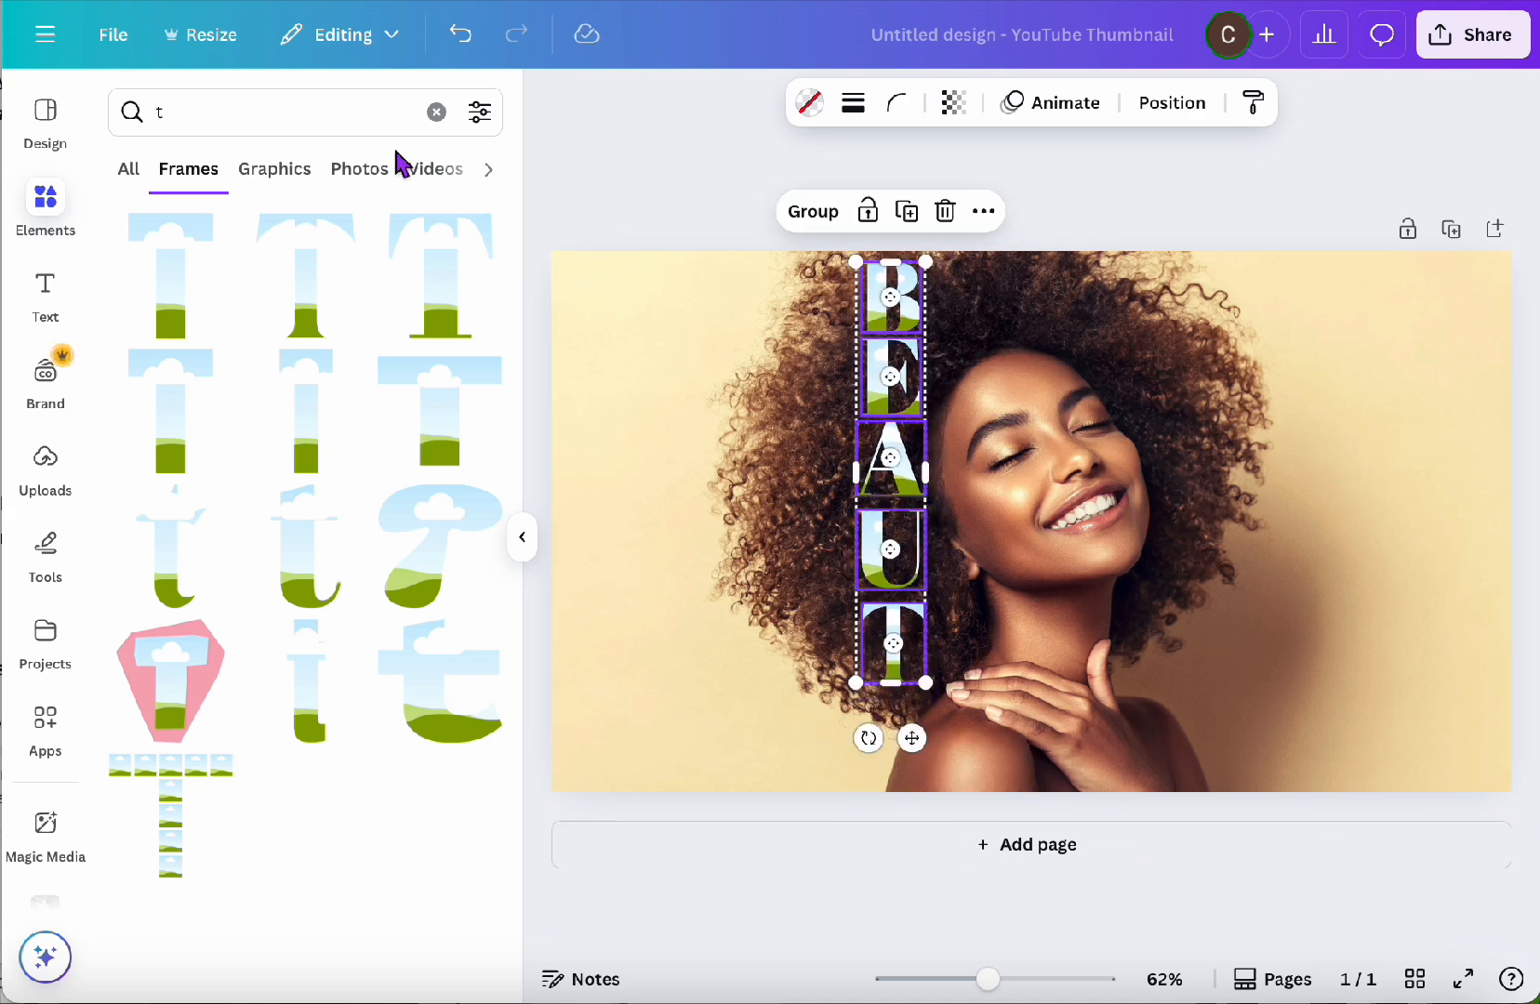
Step: Search the frames for "y", add the matching serif Y frame and shrink it to fit centred below the T
click(299, 118)
key(BackSpace)
text(y)
key(Return)
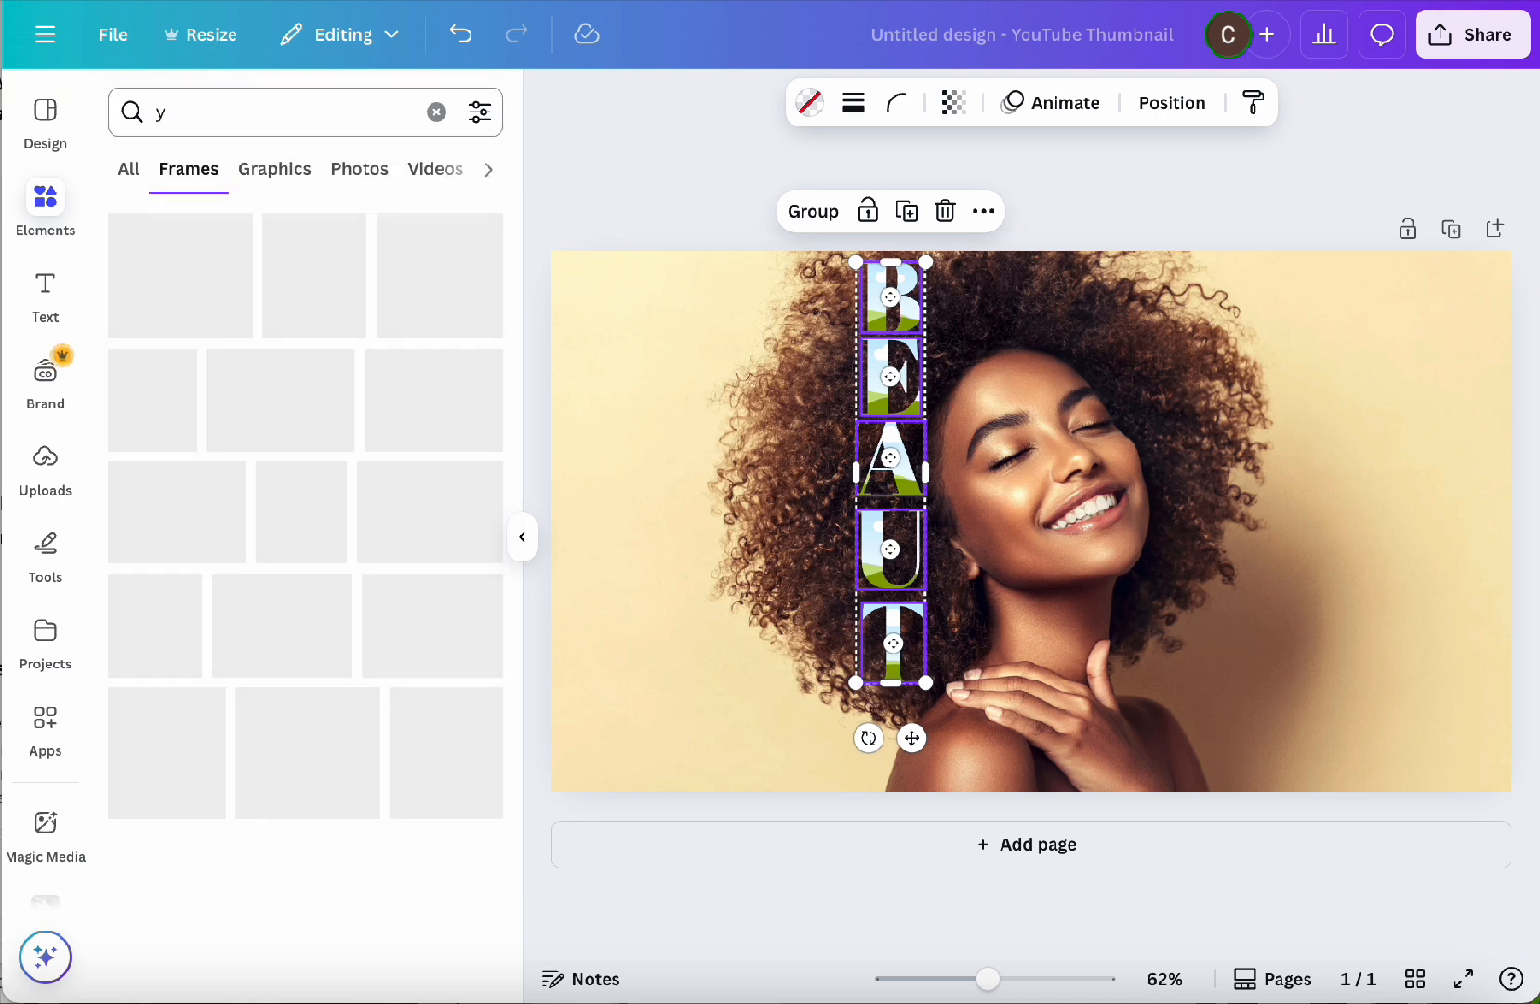
click(316, 282)
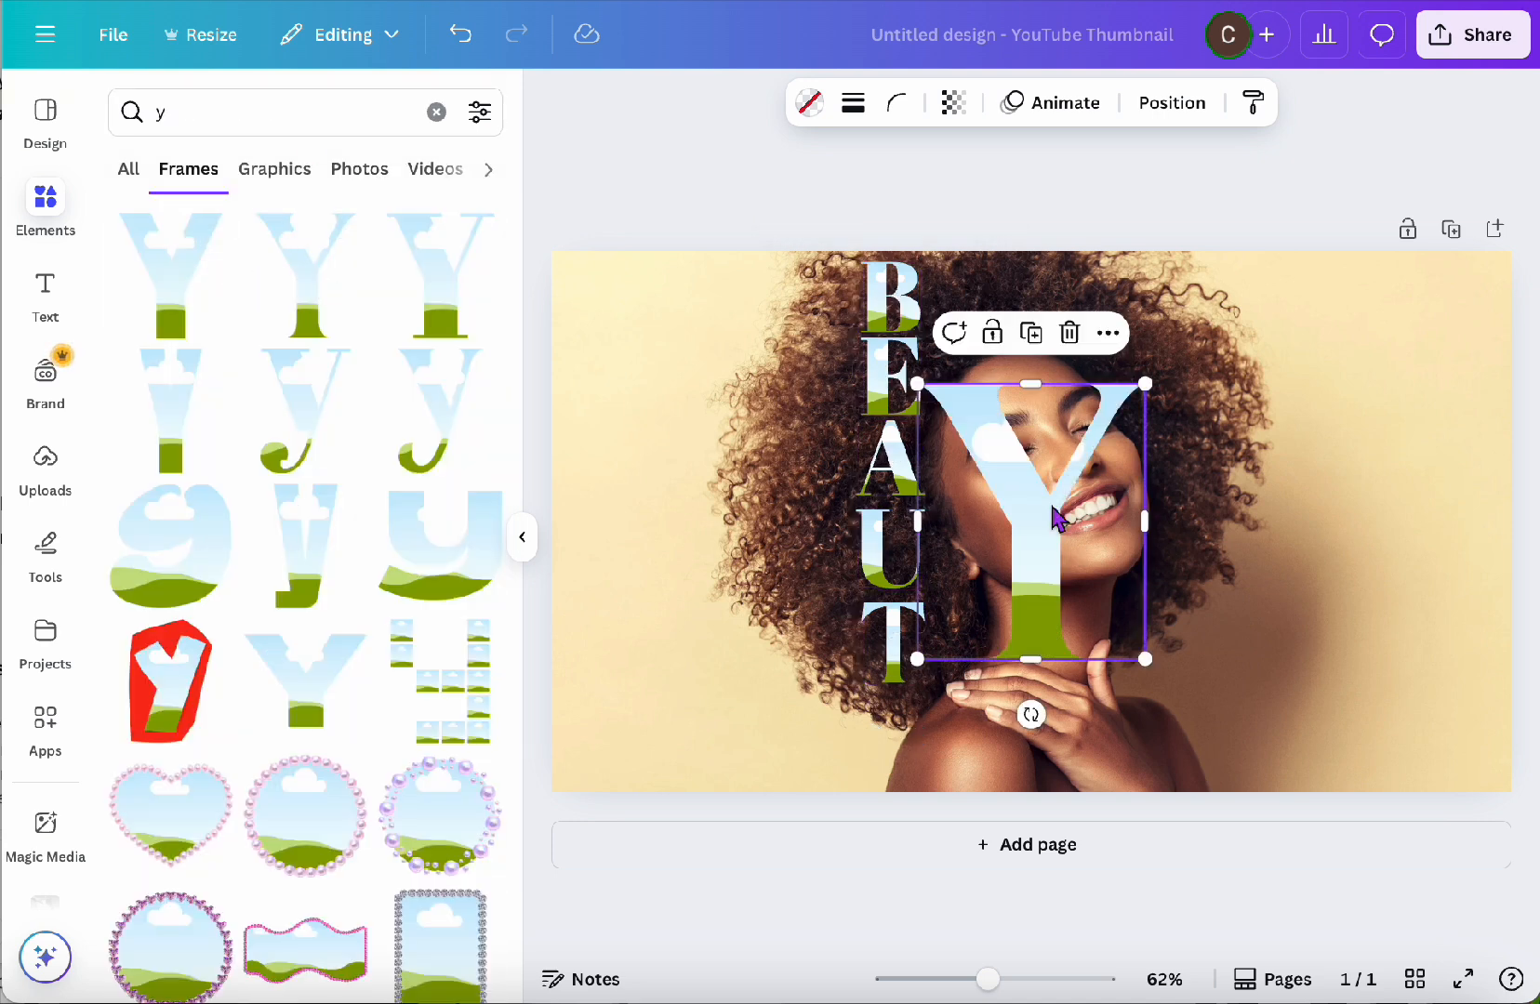
drag(1033, 467, 955, 565)
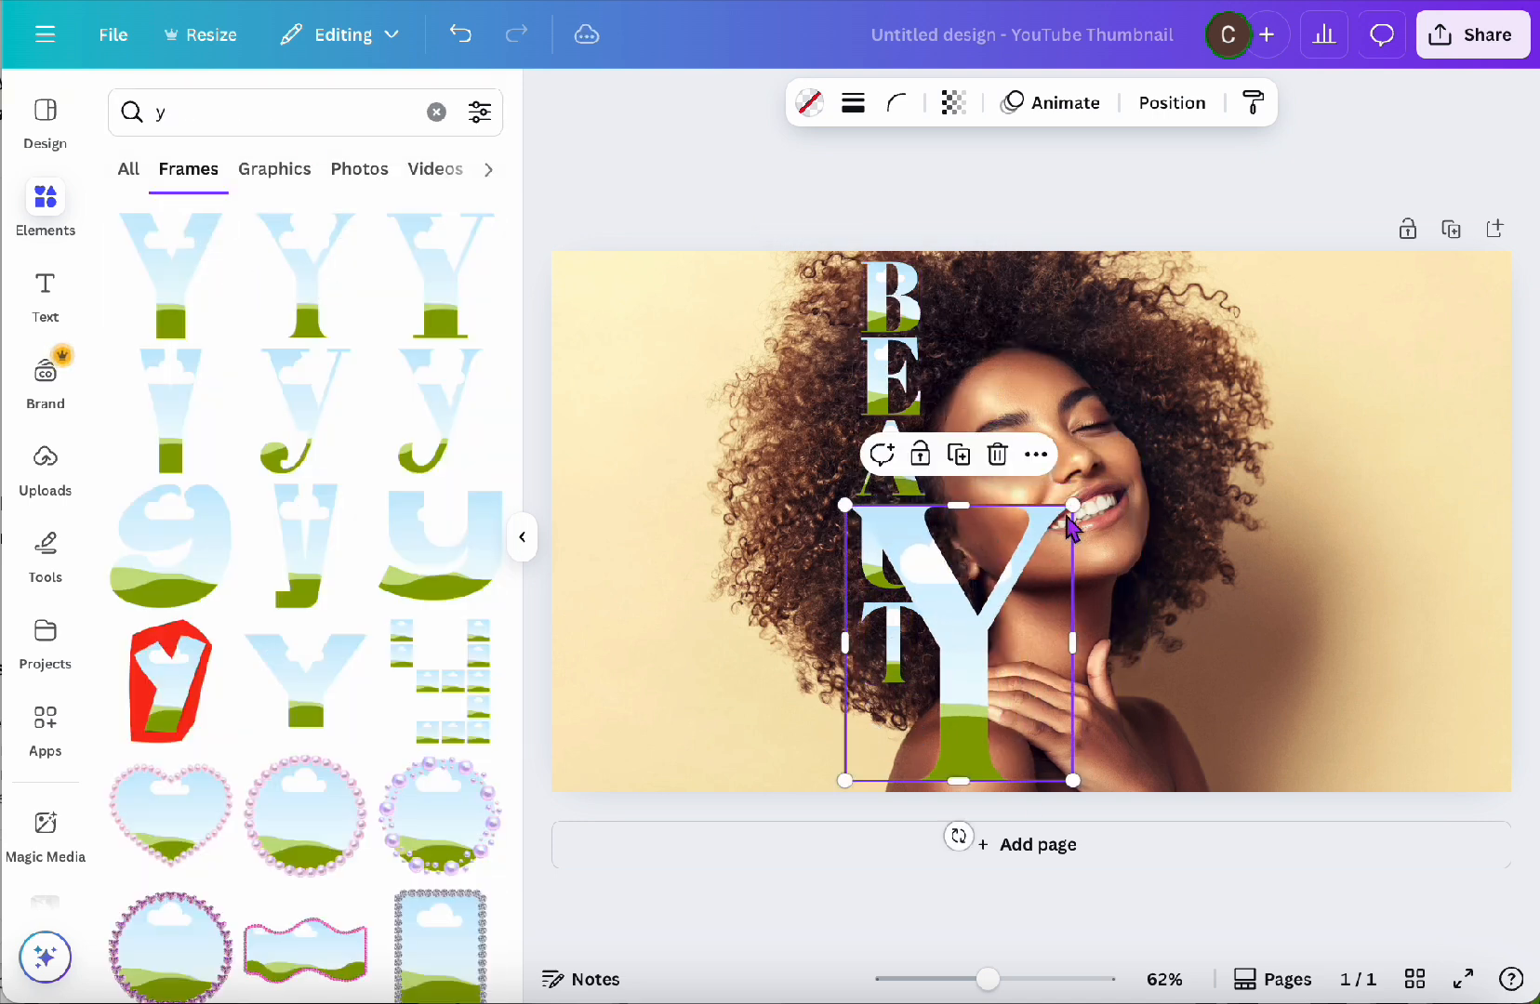
drag(1074, 506, 903, 720)
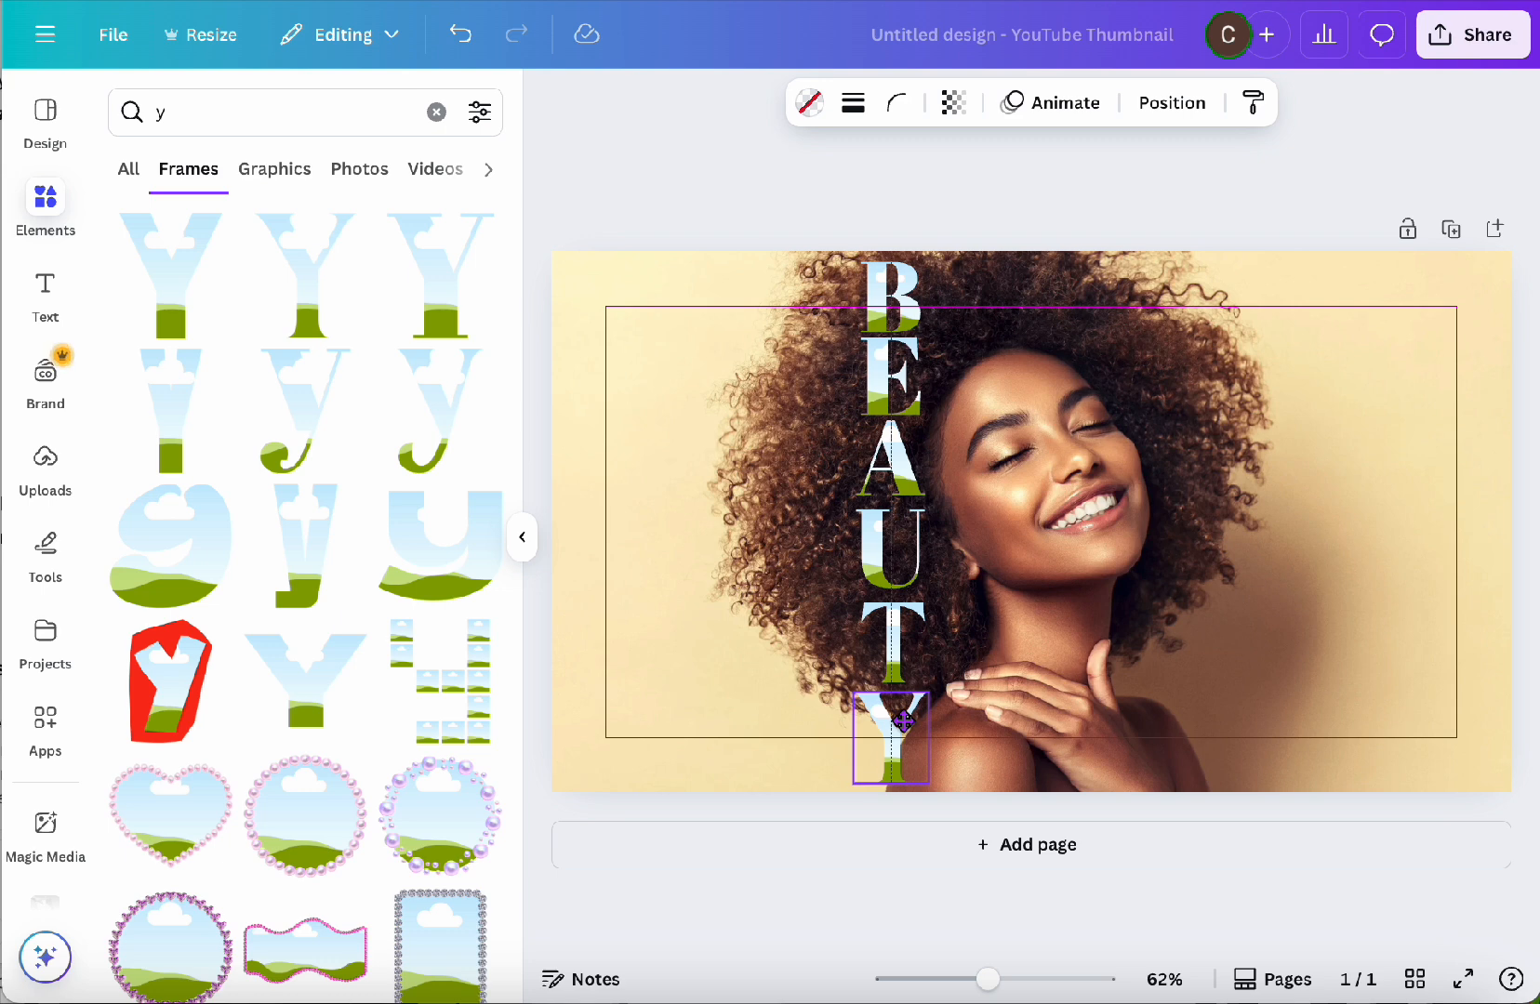
drag(902, 720, 906, 733)
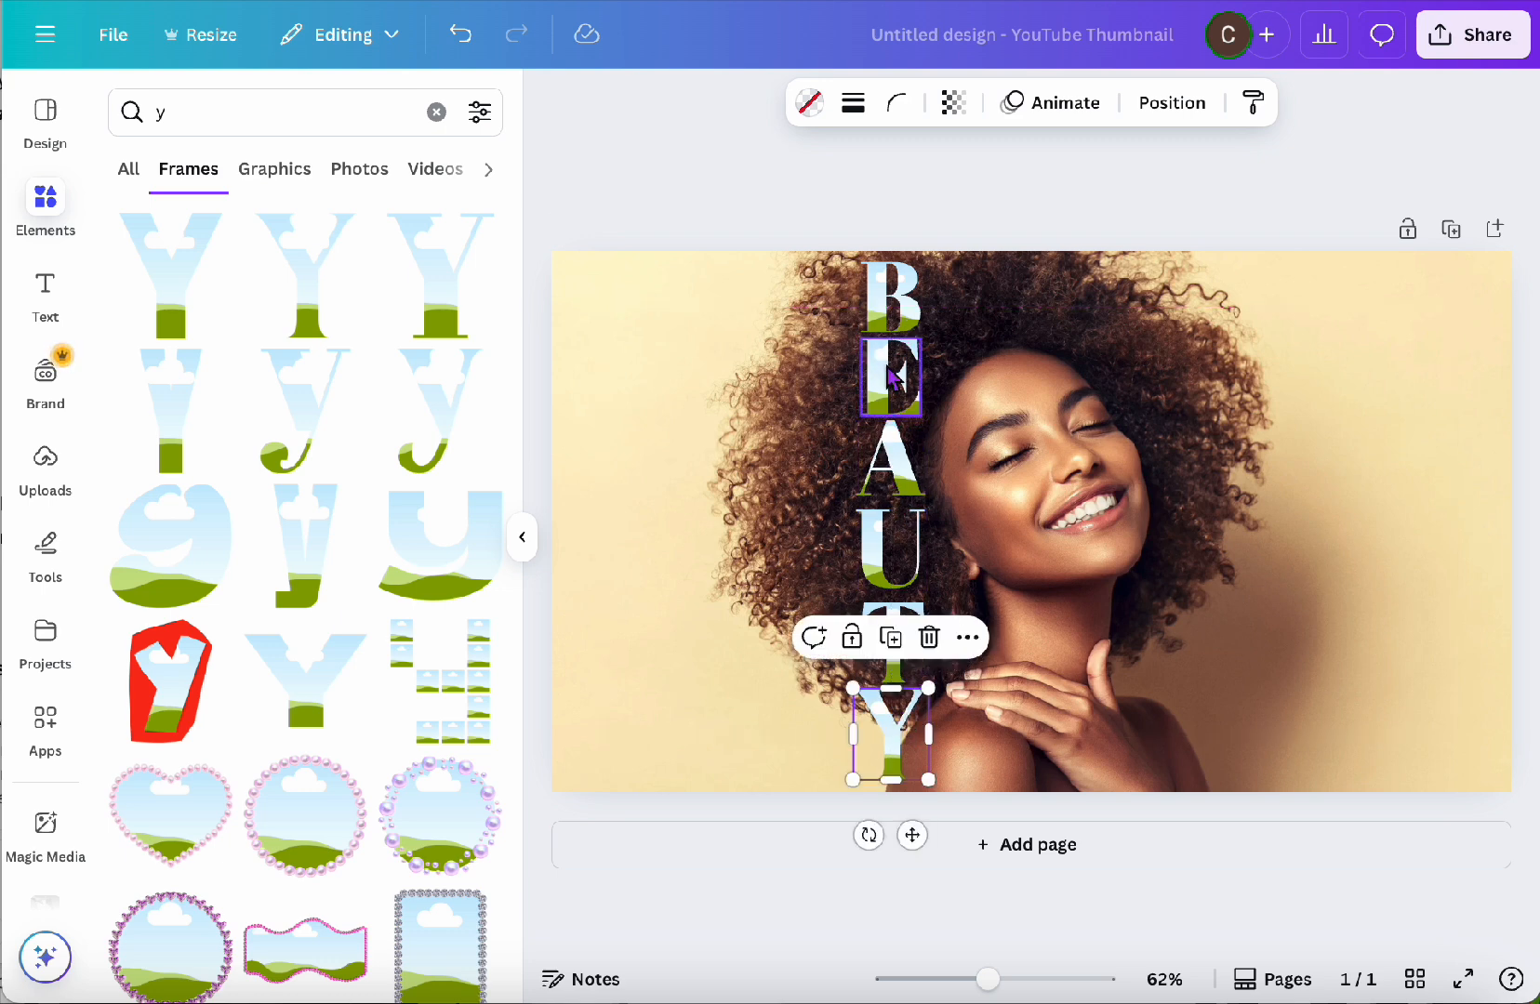
Step: Shrink the U frame slightly so its width matches the T below it
click(902, 569)
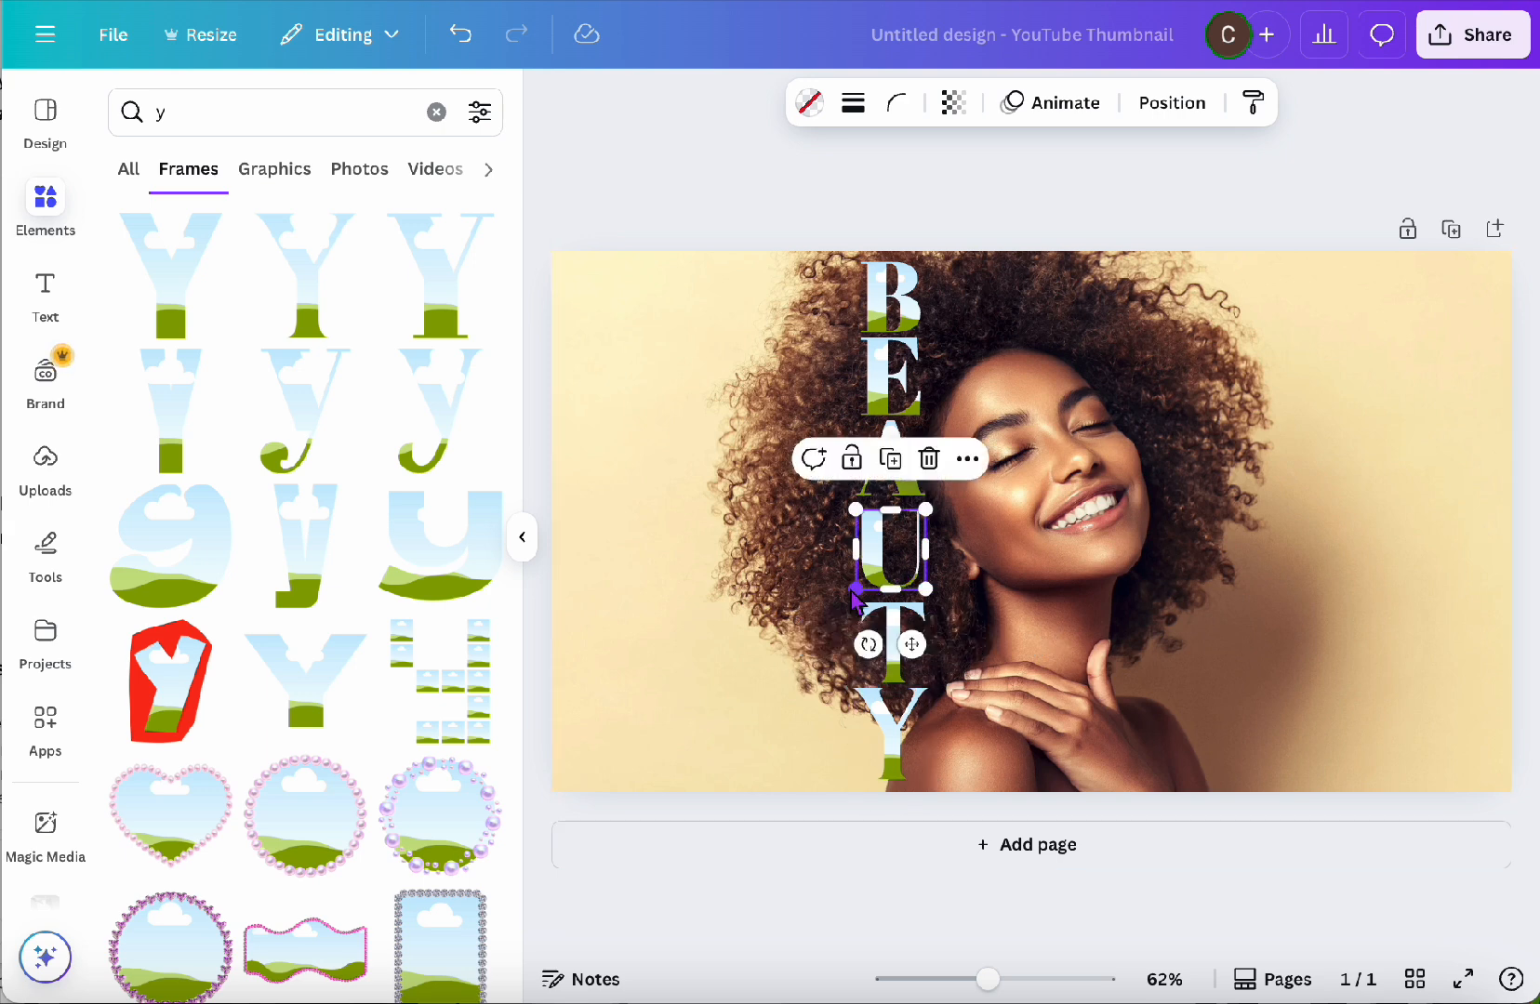
drag(851, 591, 863, 591)
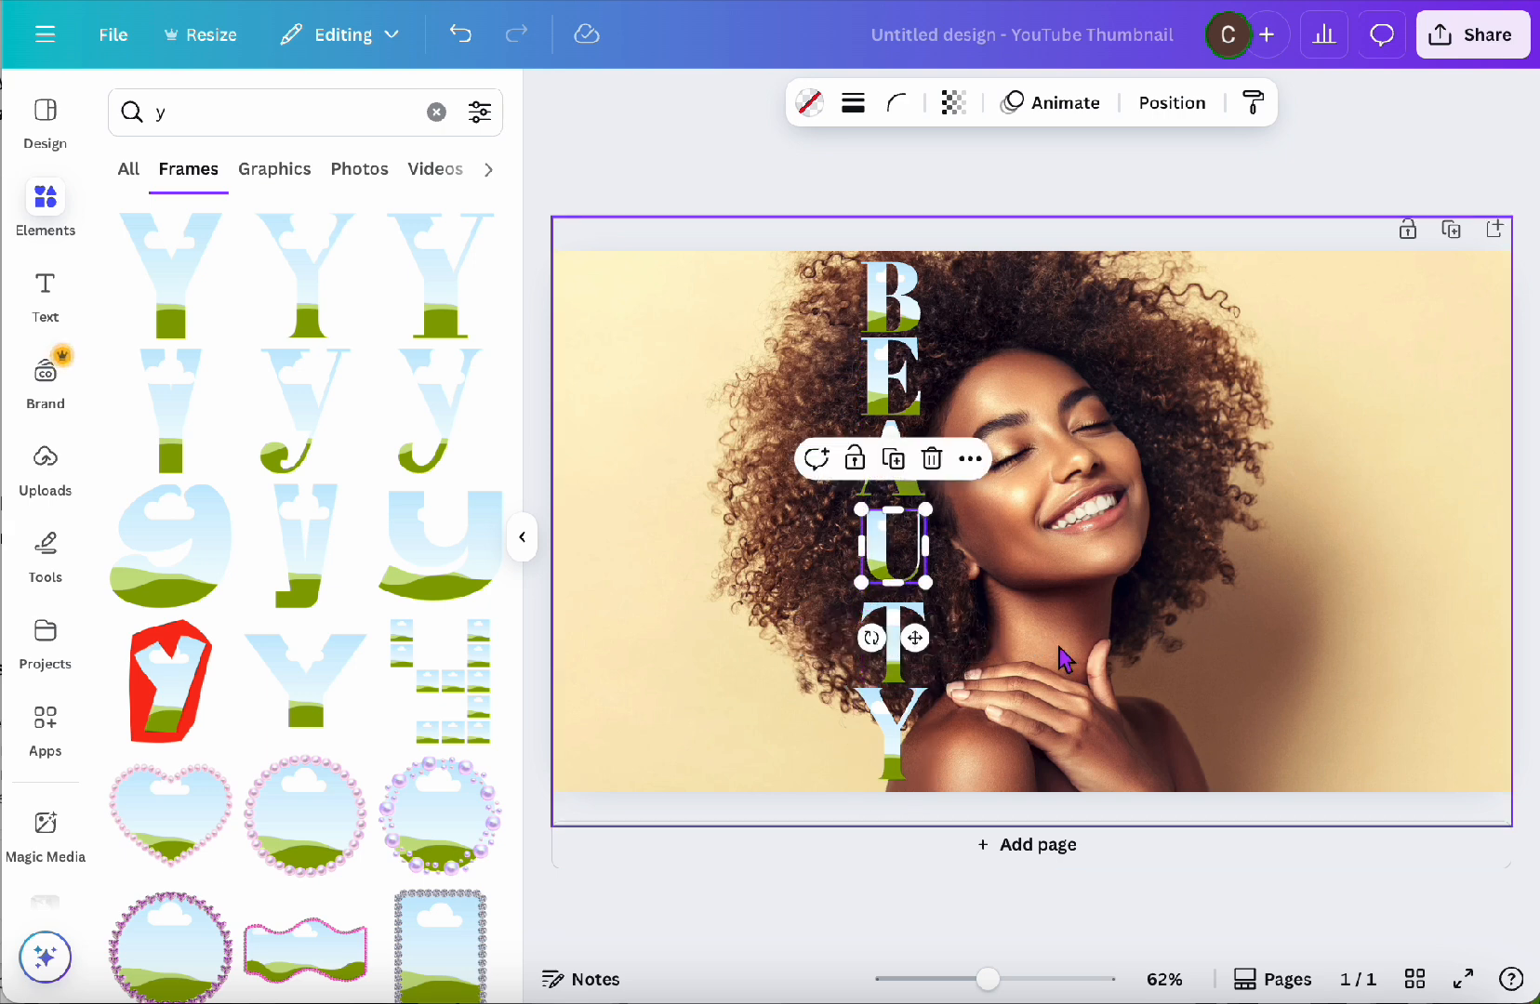
click(1062, 656)
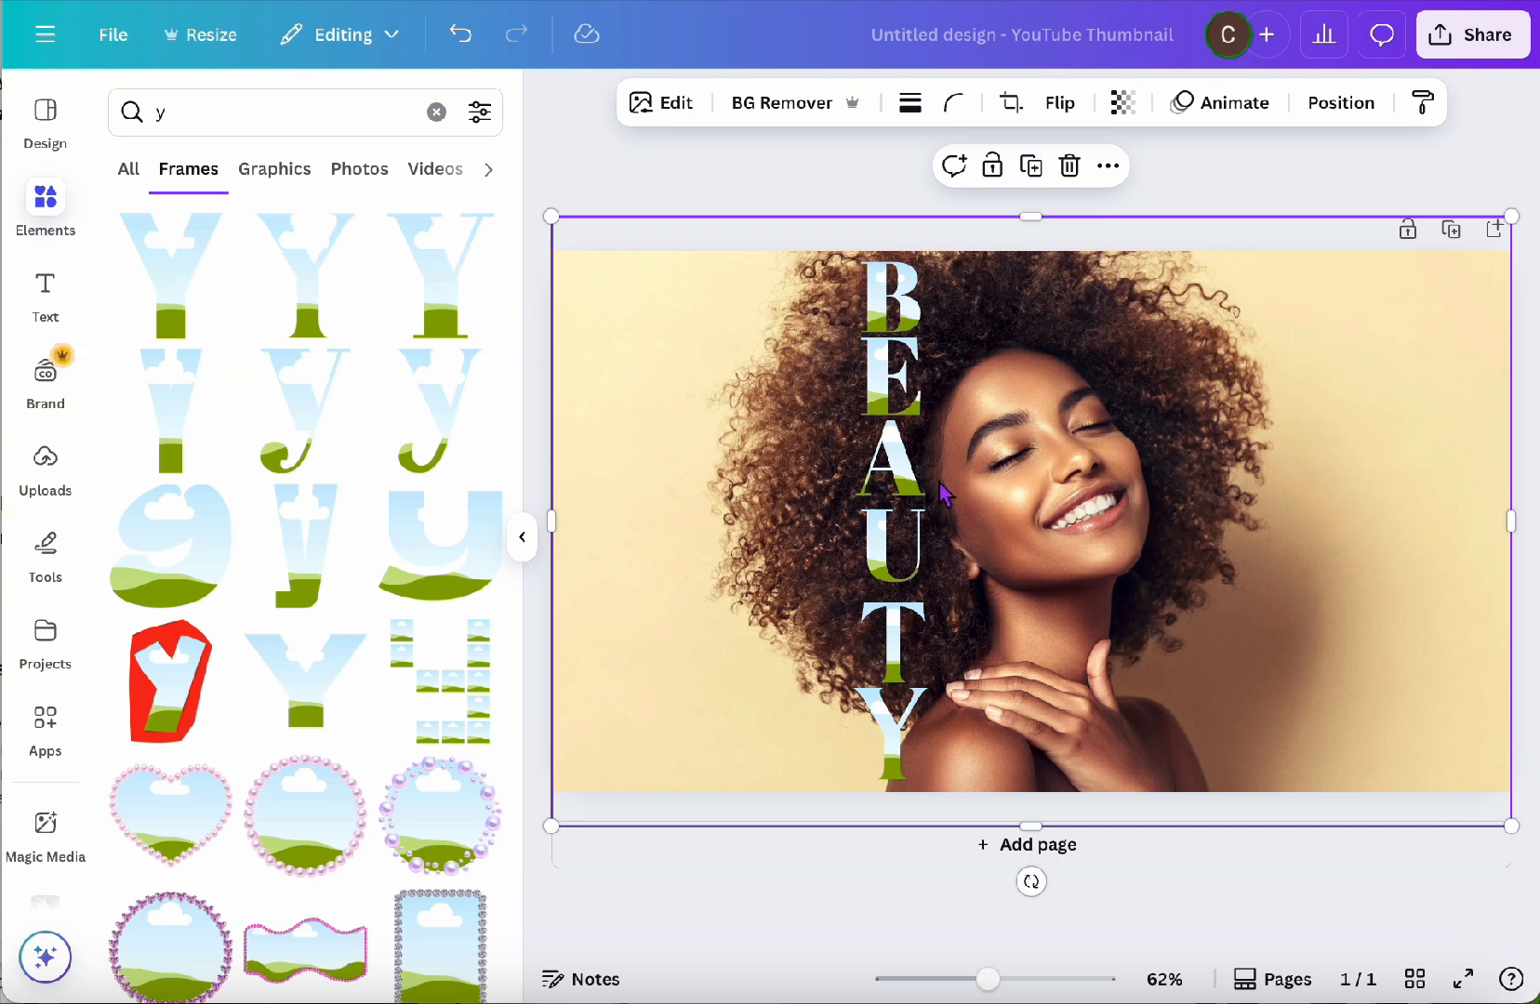
Step: Shift the E and U frames slightly down to start evening out the letter spacing
click(915, 497)
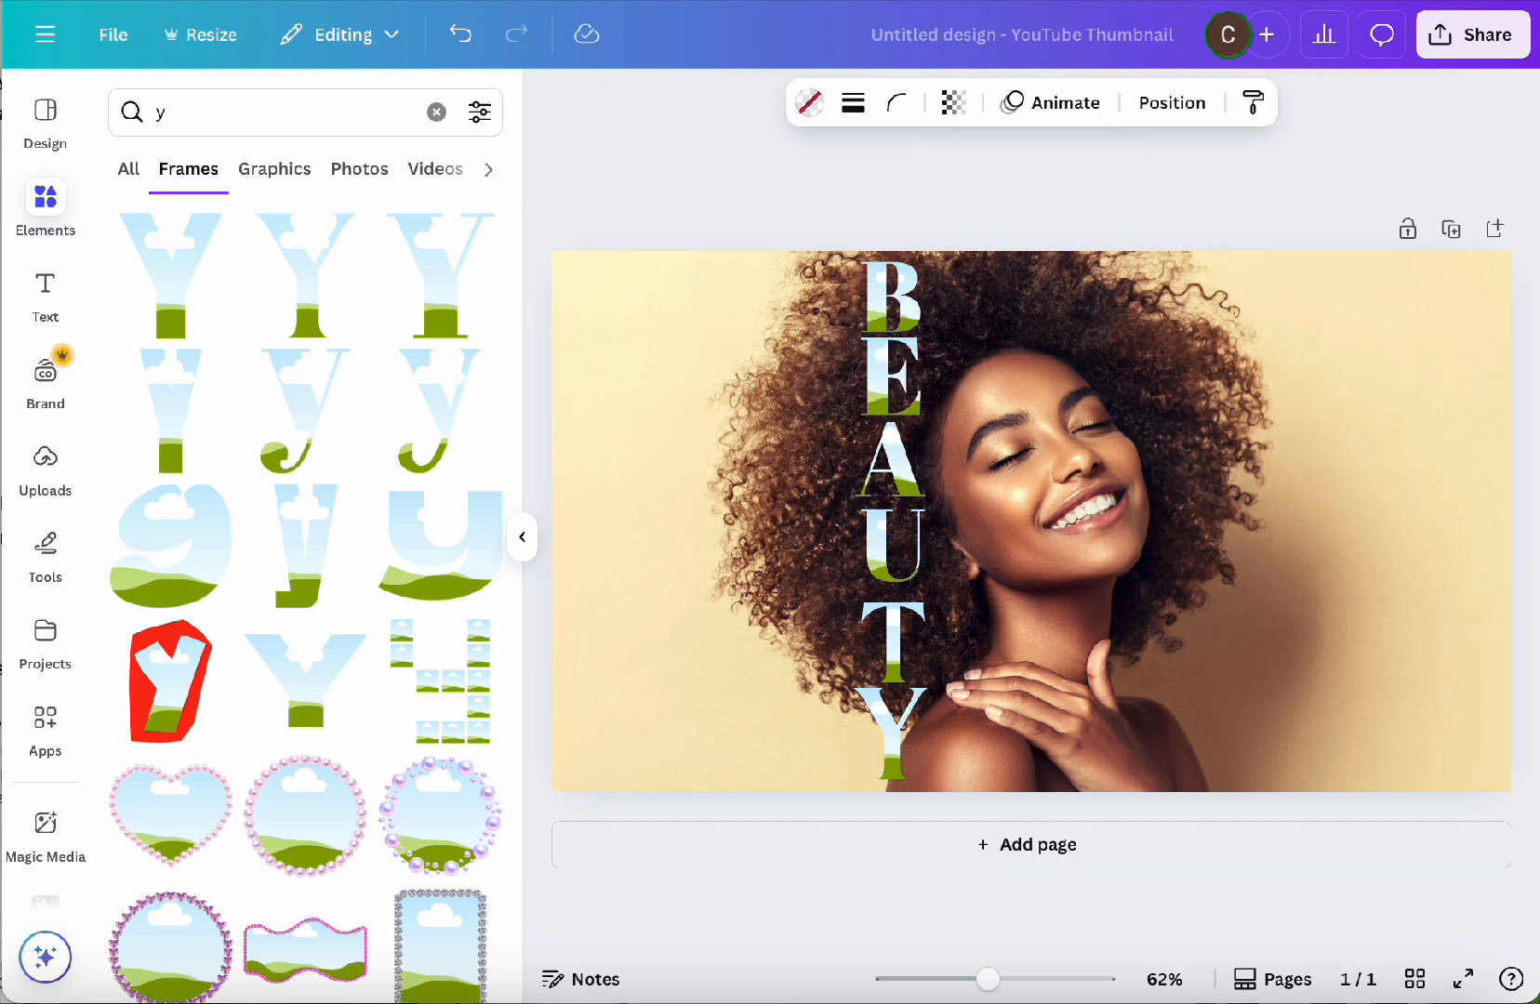
click(892, 400)
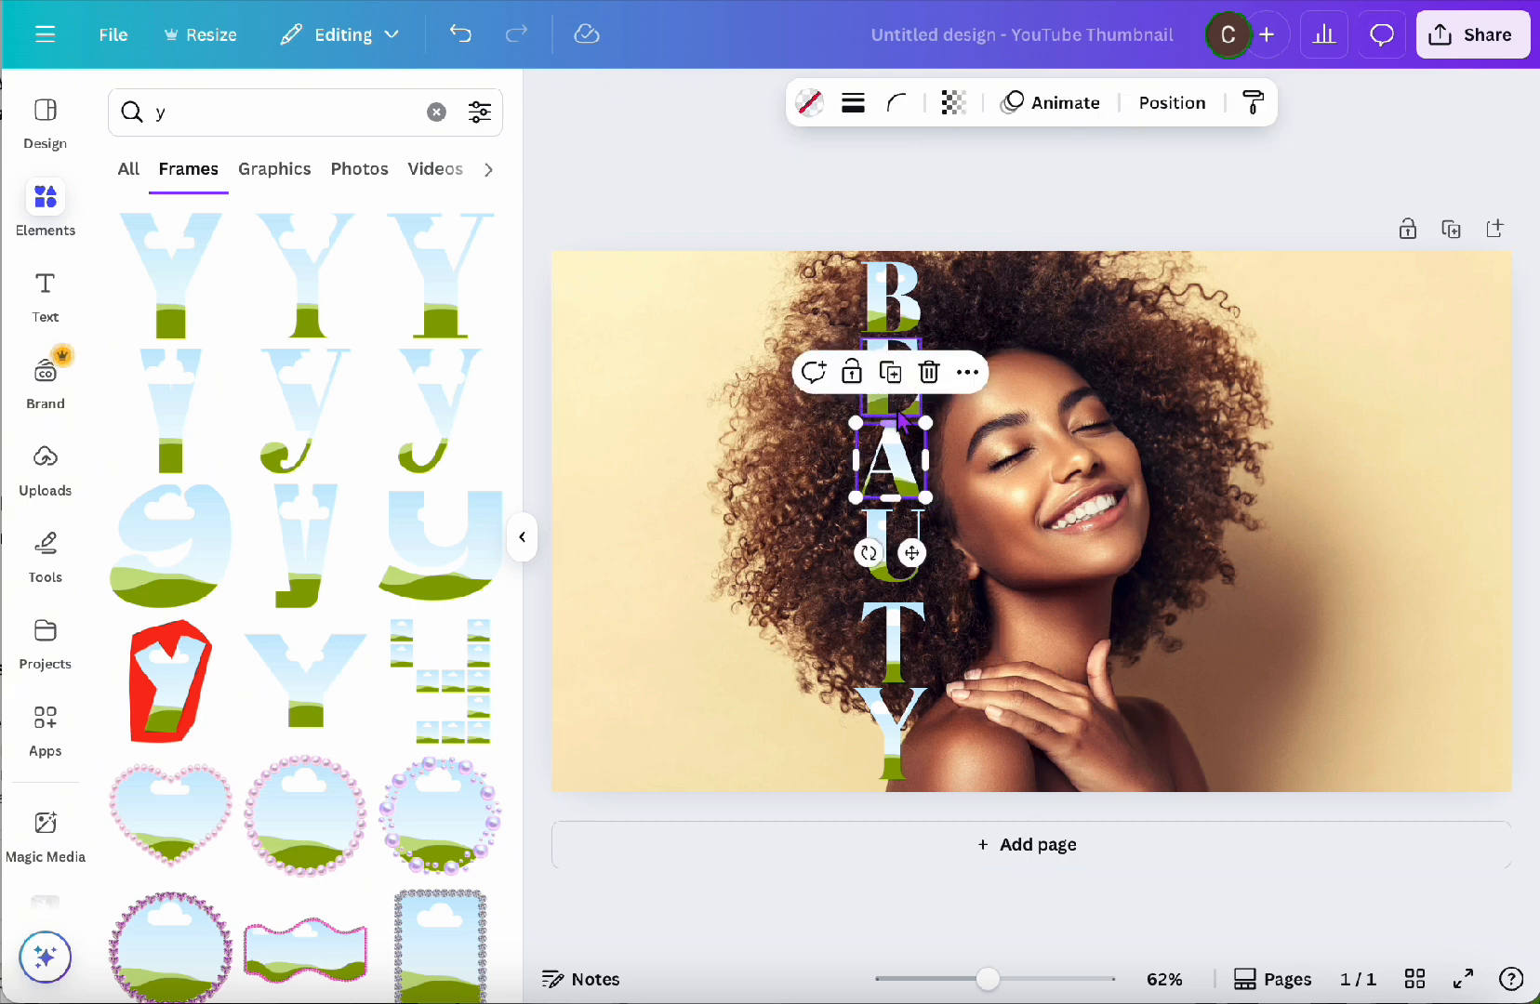
drag(896, 402, 897, 403)
click(893, 582)
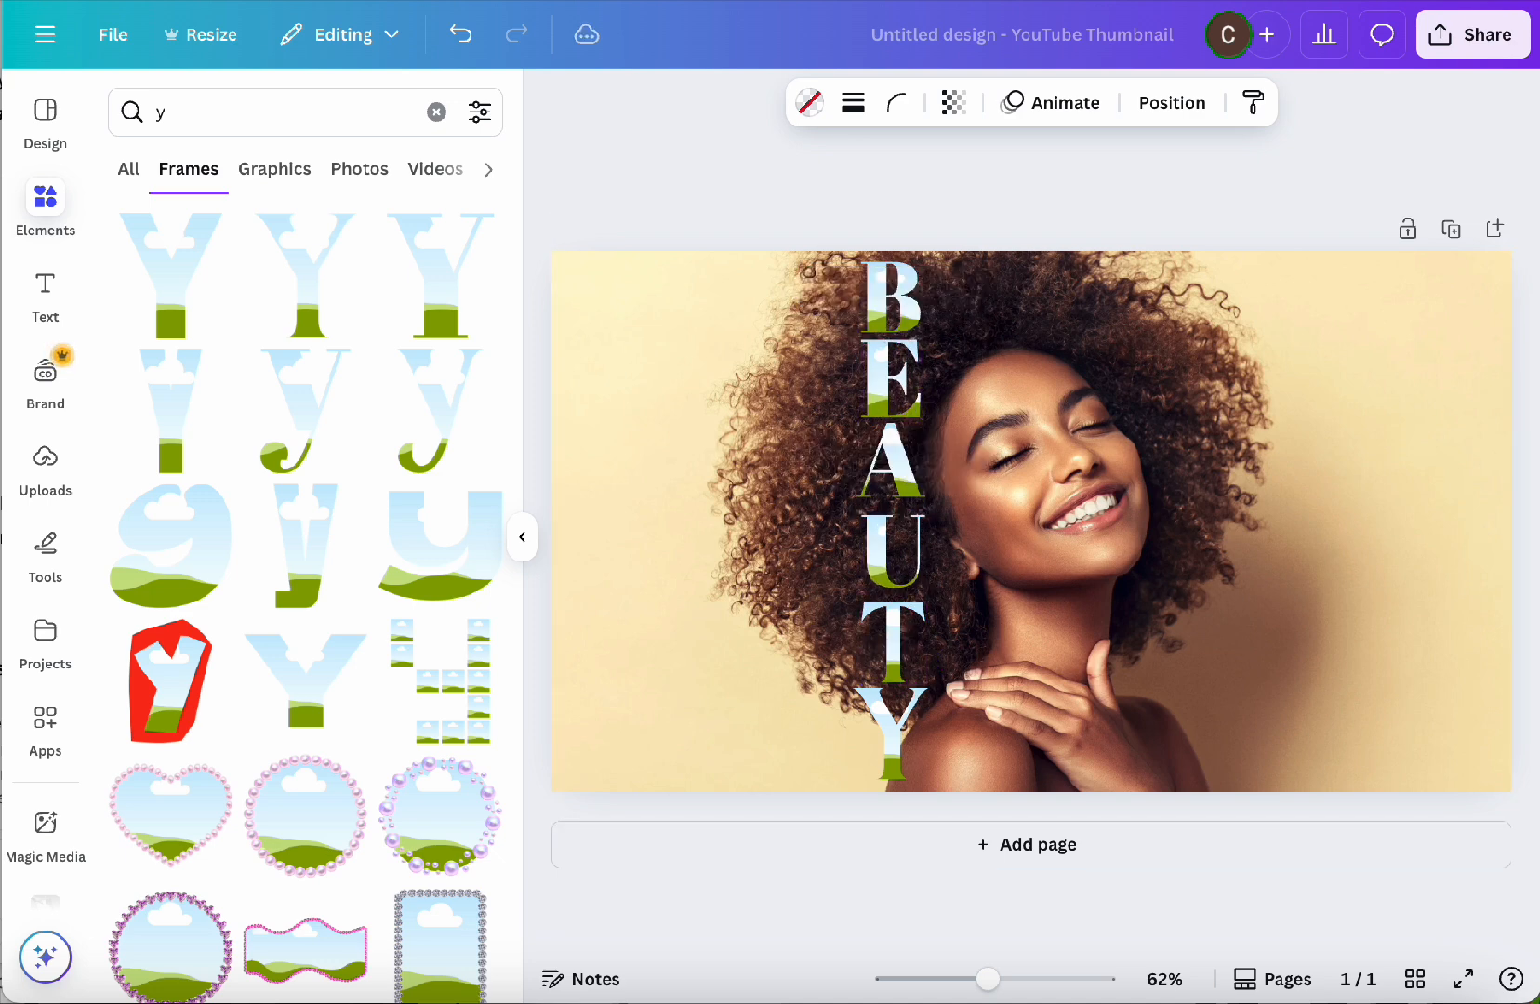
drag(893, 552, 895, 556)
key(Down)
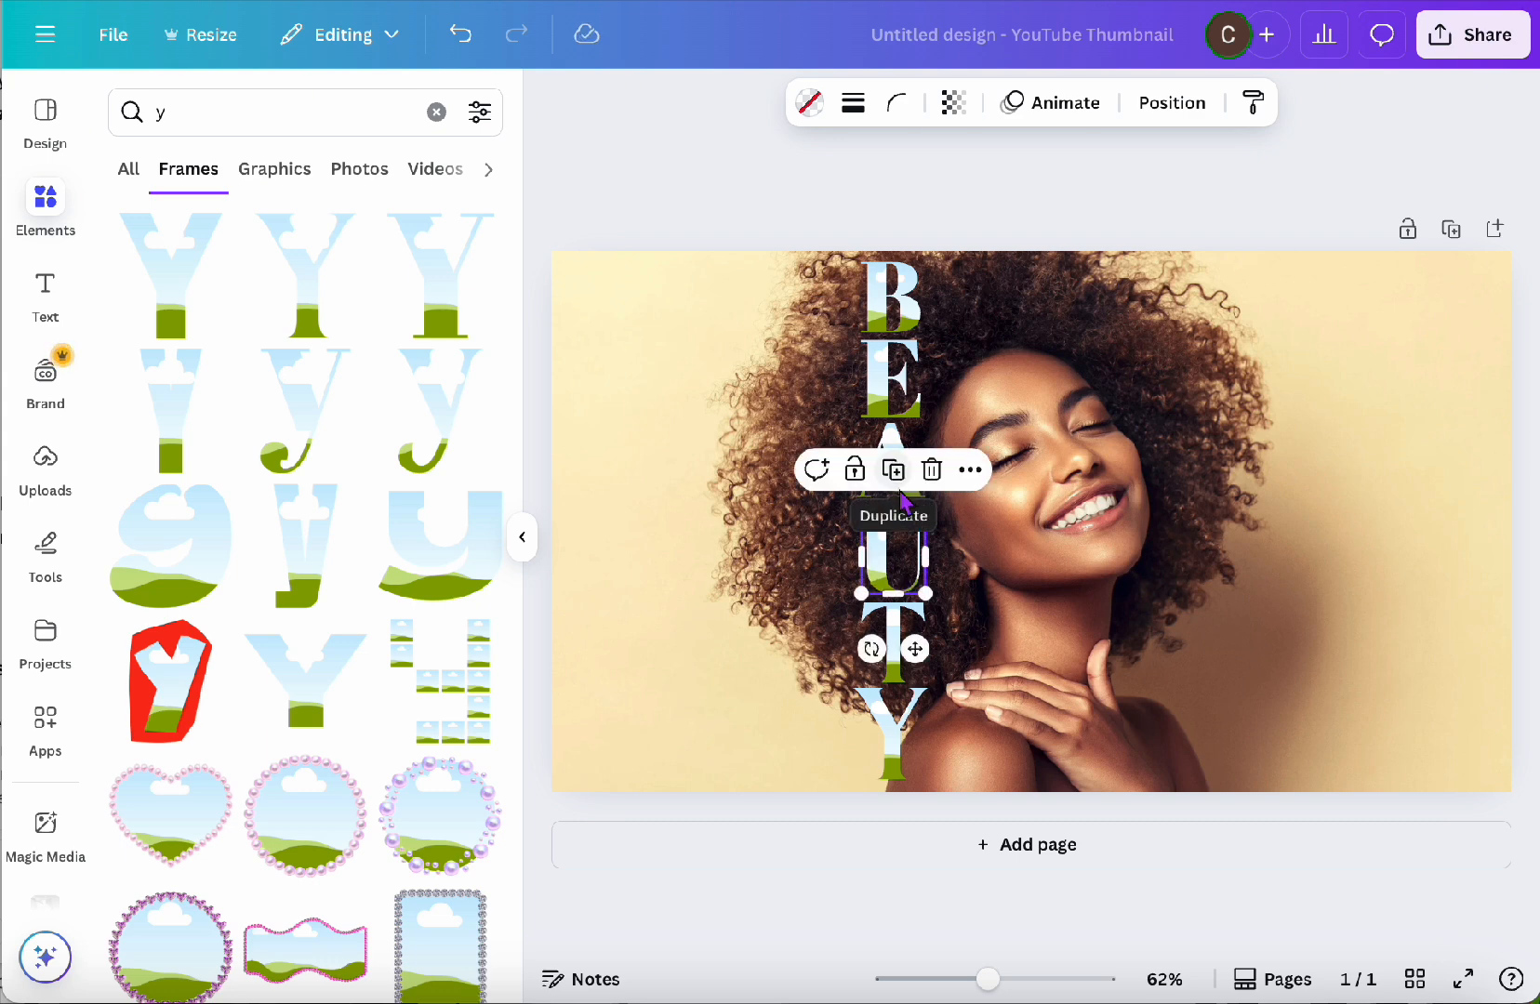
Step: Move the A frame down in small increments to reduce its gap to the U
click(895, 453)
drag(894, 453, 896, 457)
key(Down)
key(Down)
key(Down)
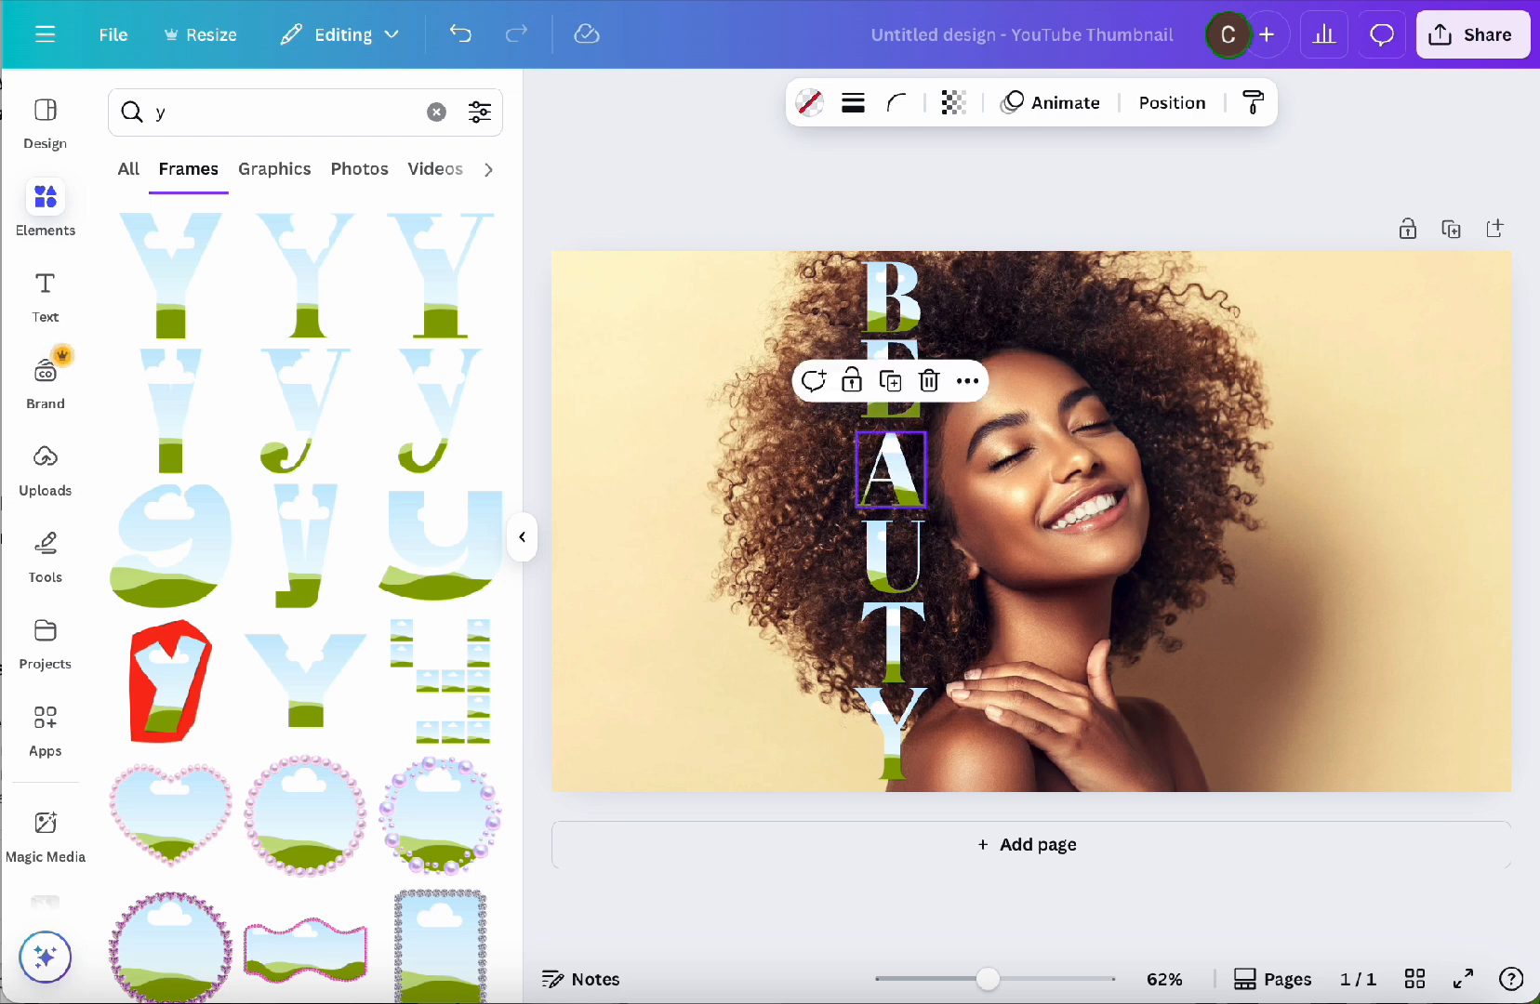
Step: Nudge the E frame down four increments to sit closer to the A
click(889, 413)
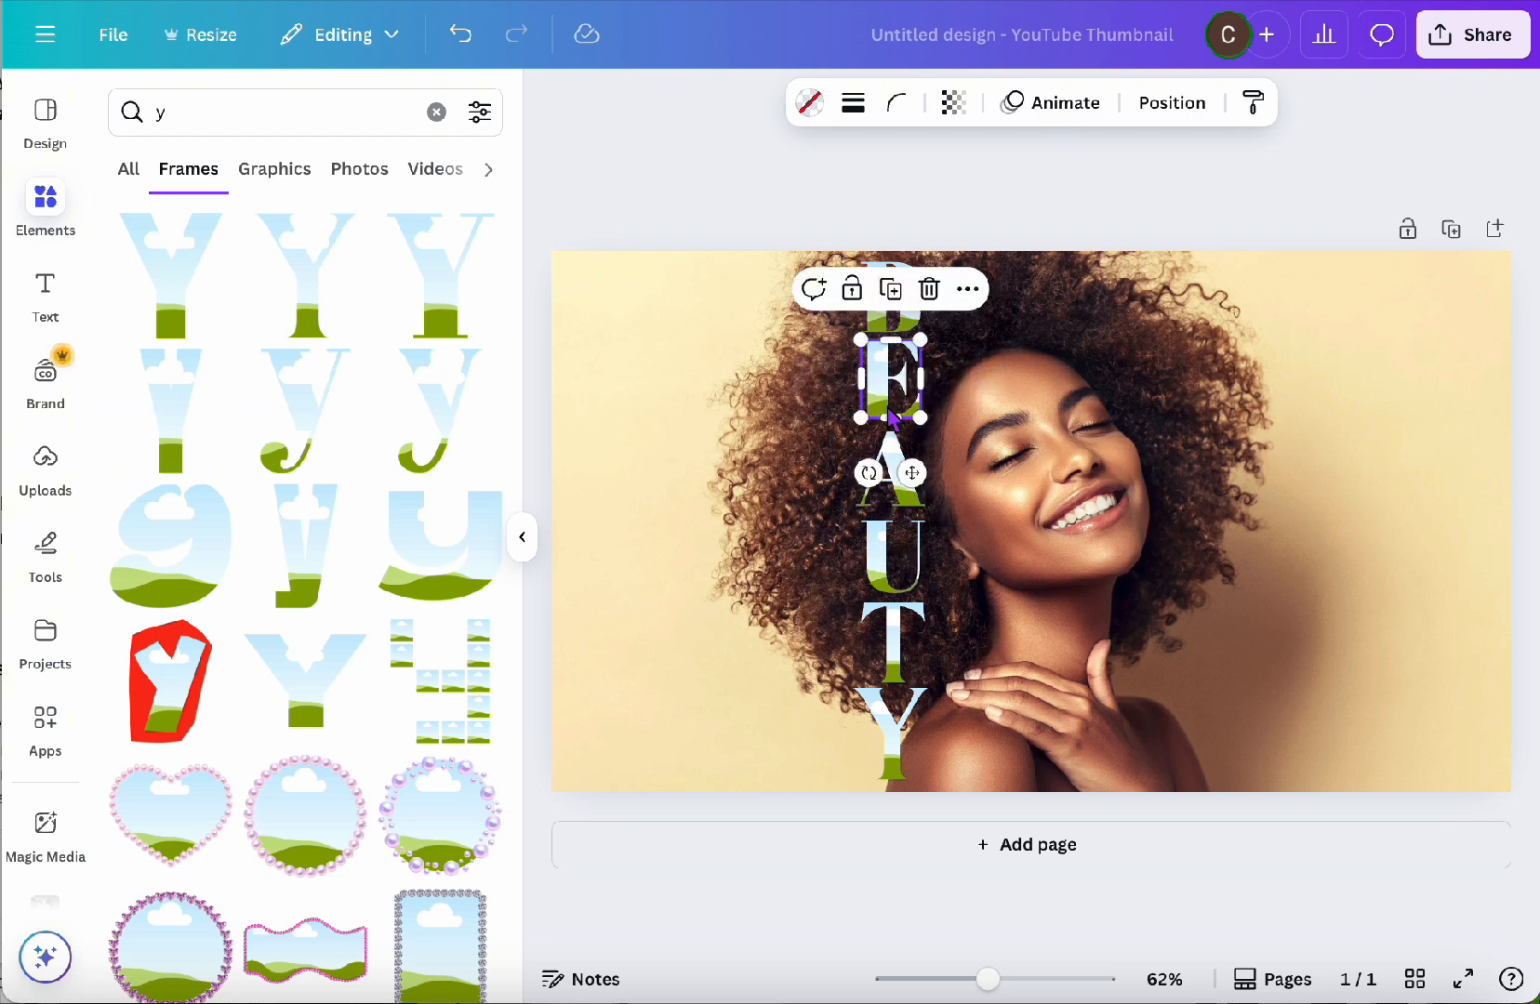
key(Down)
key(Down)
key(Down)
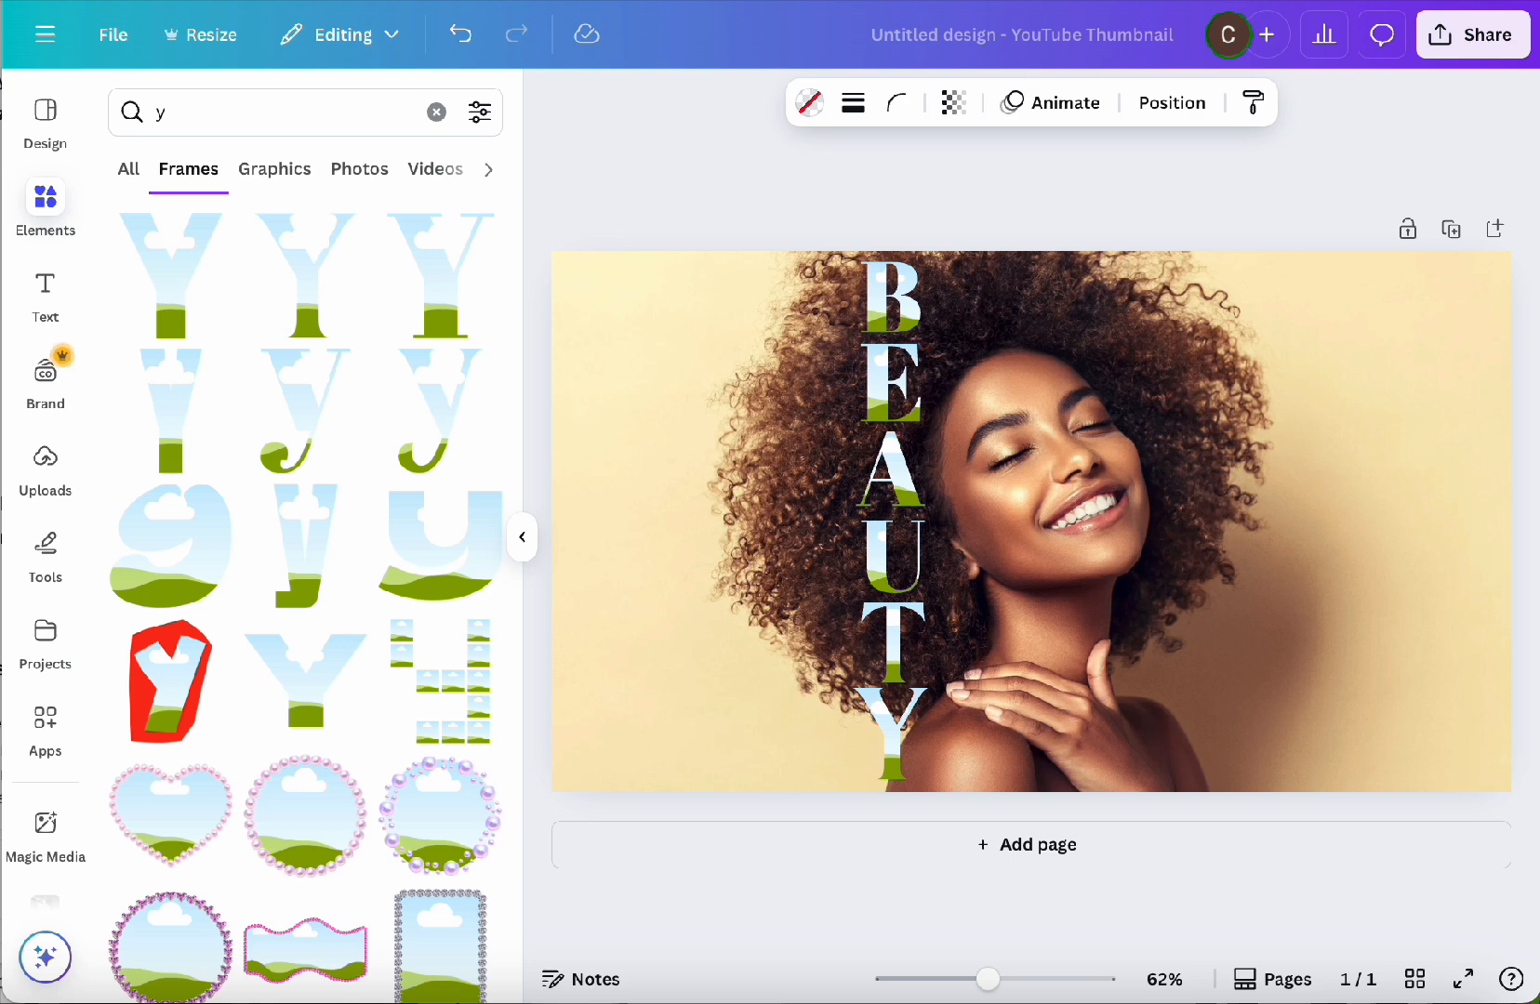
key(Down)
Step: Nudge the B frame down five increments to sit closer to the E
click(890, 271)
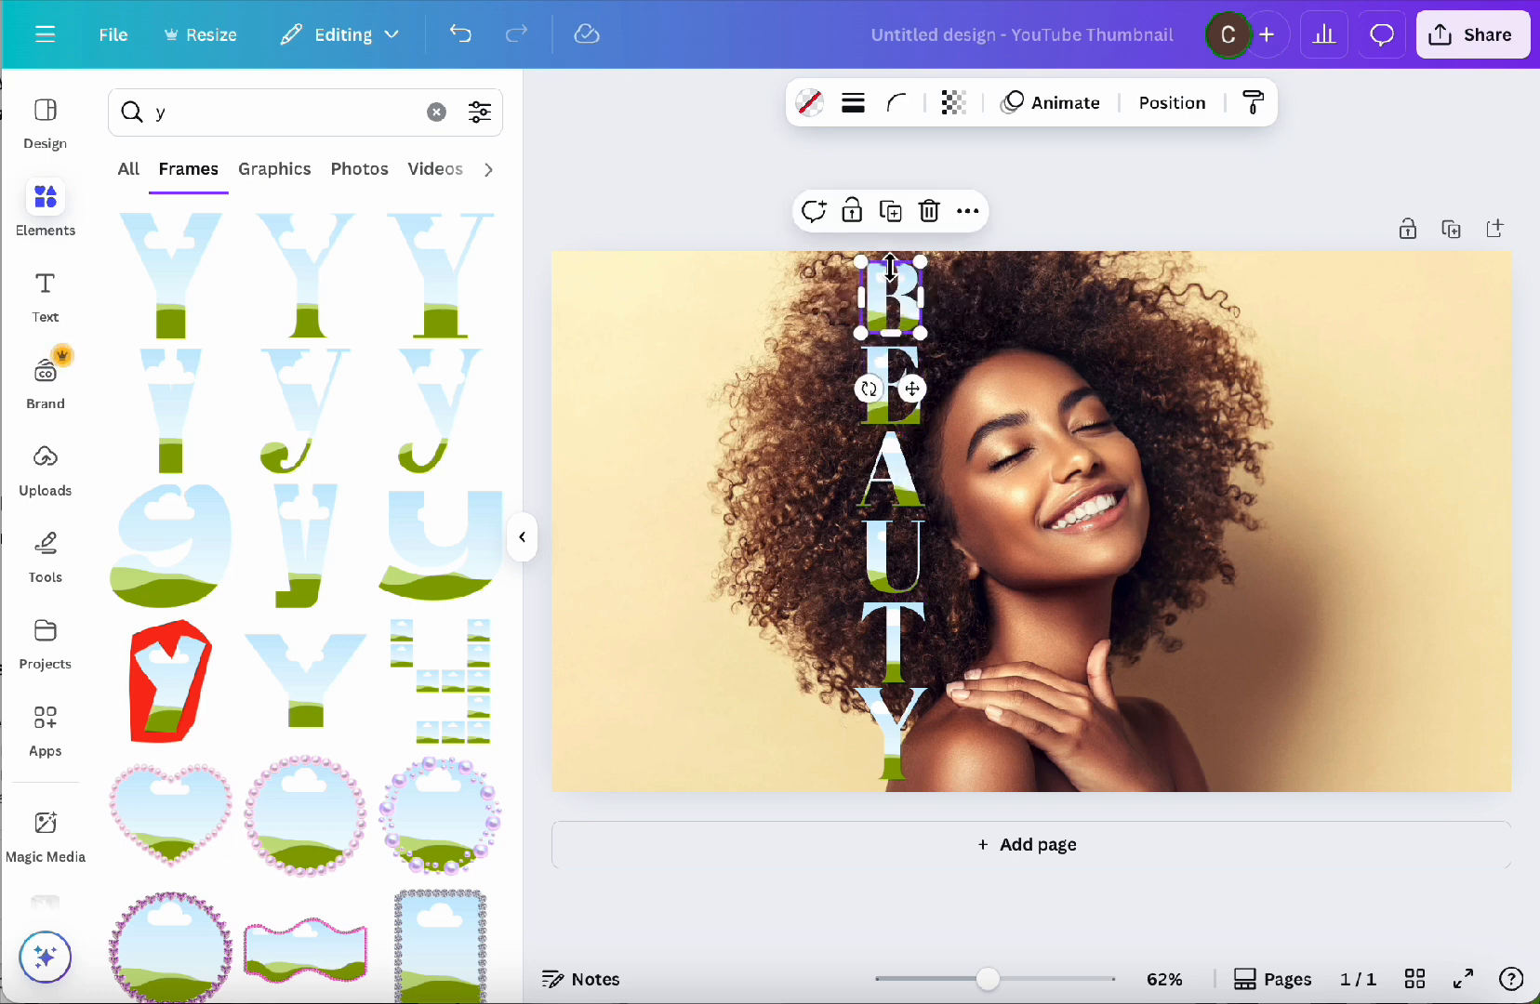
key(Down)
key(Down)
key(Down)
key(Down)
key(Down)
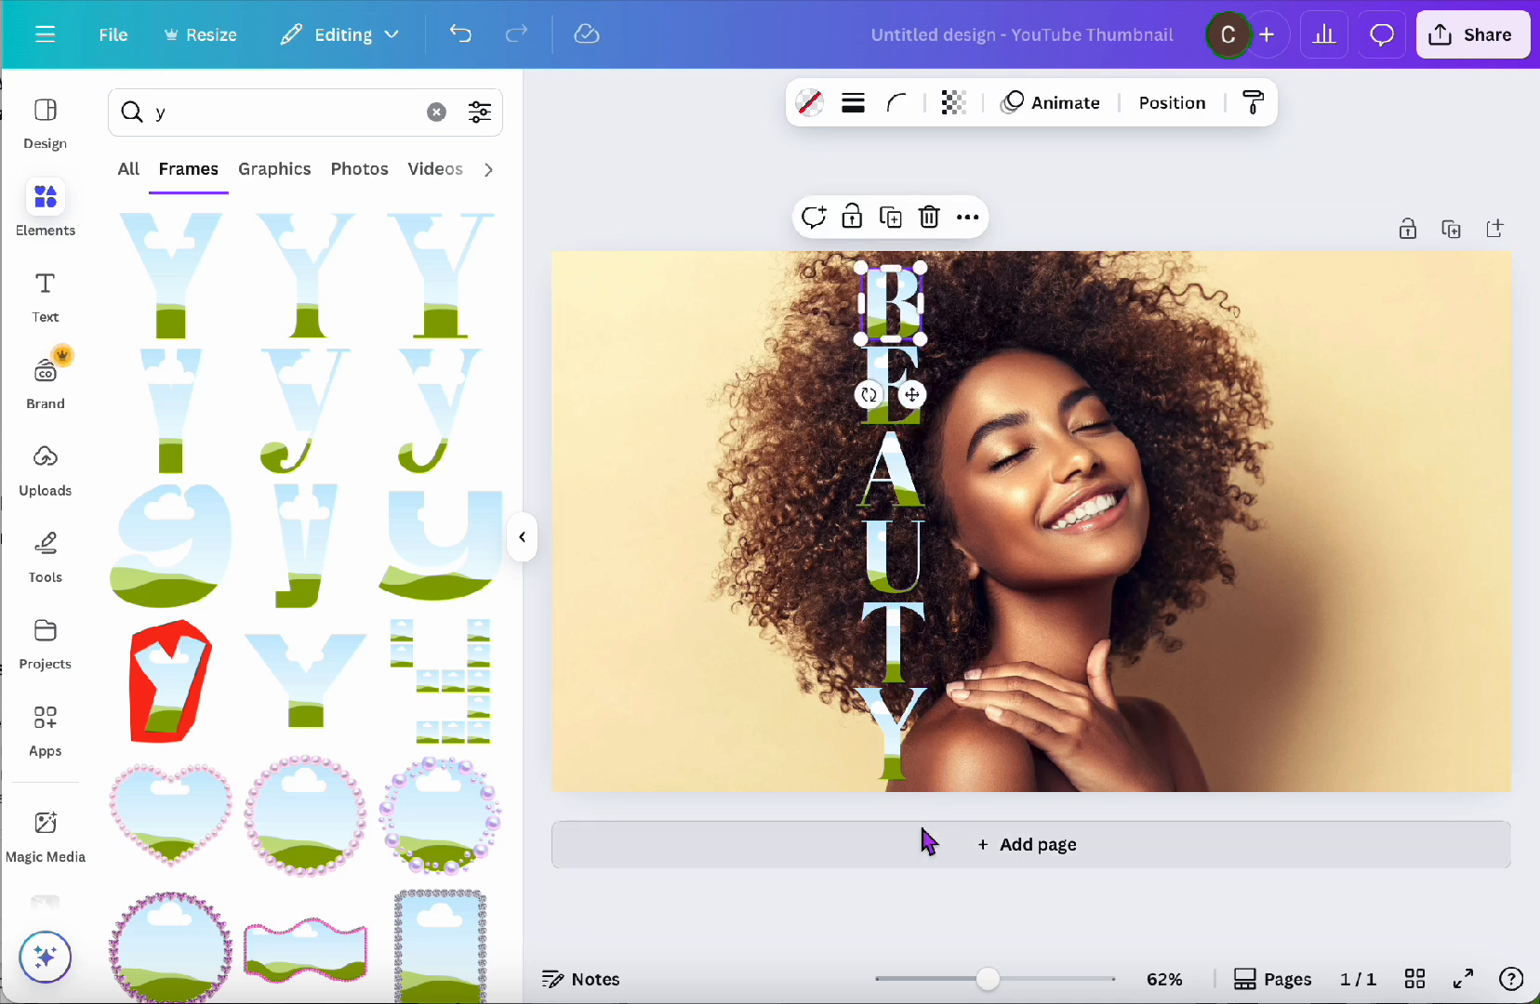
Step: Move all six BEAUTY letters together over the near side of the face, vertically centred, with their outer edge on the page's vertical centre line
drag(922, 808, 885, 293)
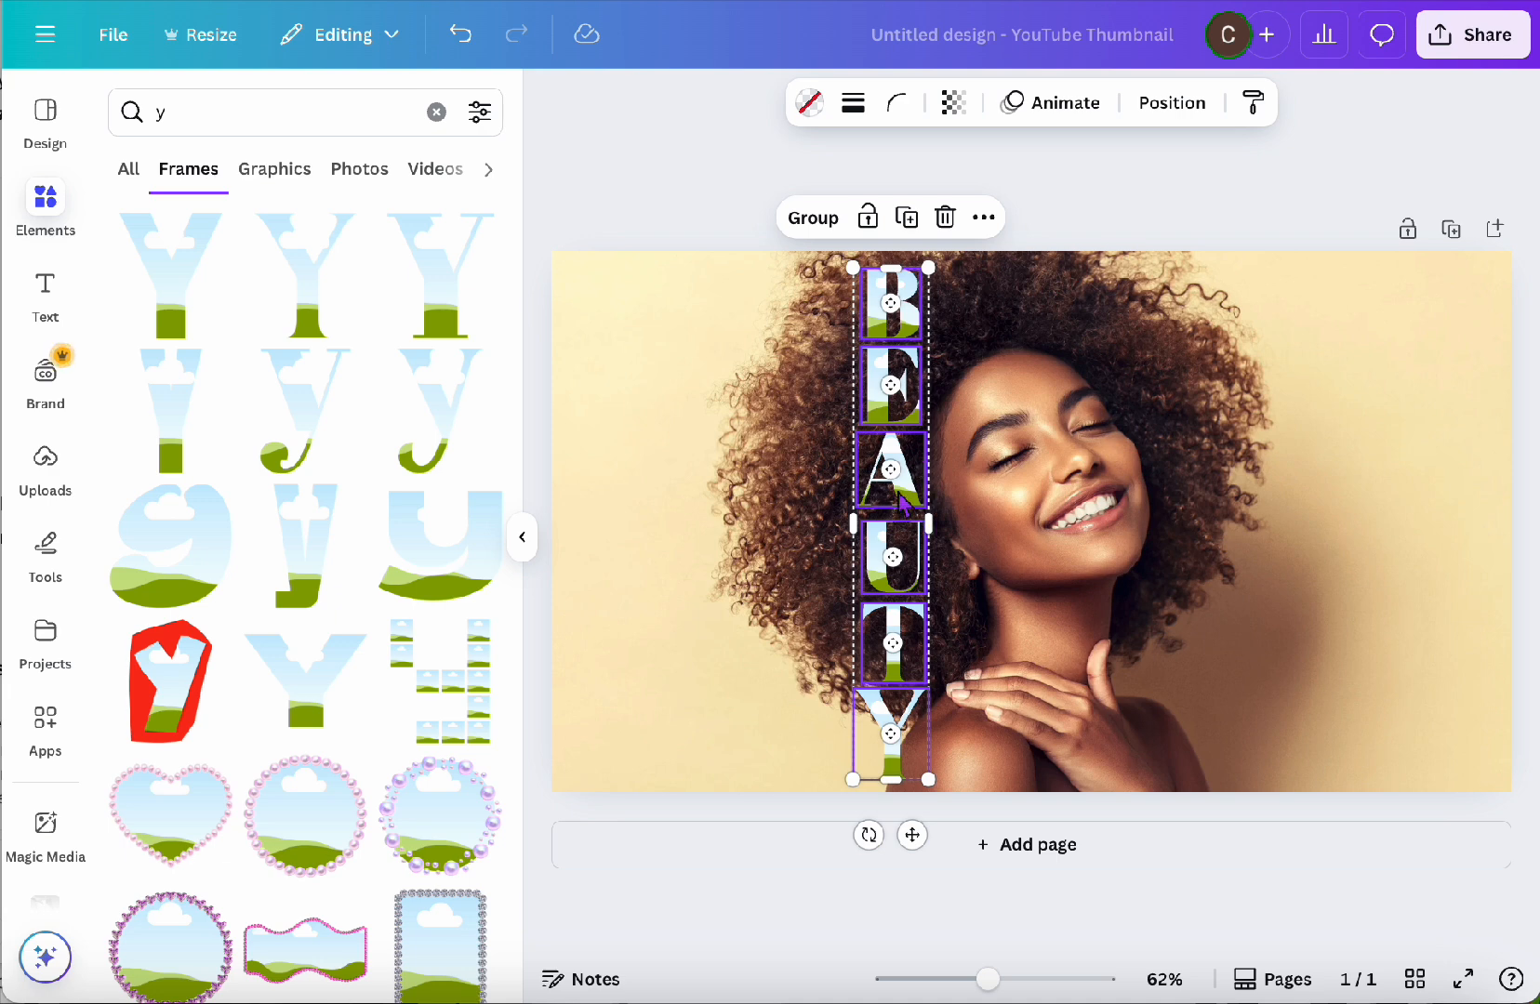
drag(898, 514, 989, 502)
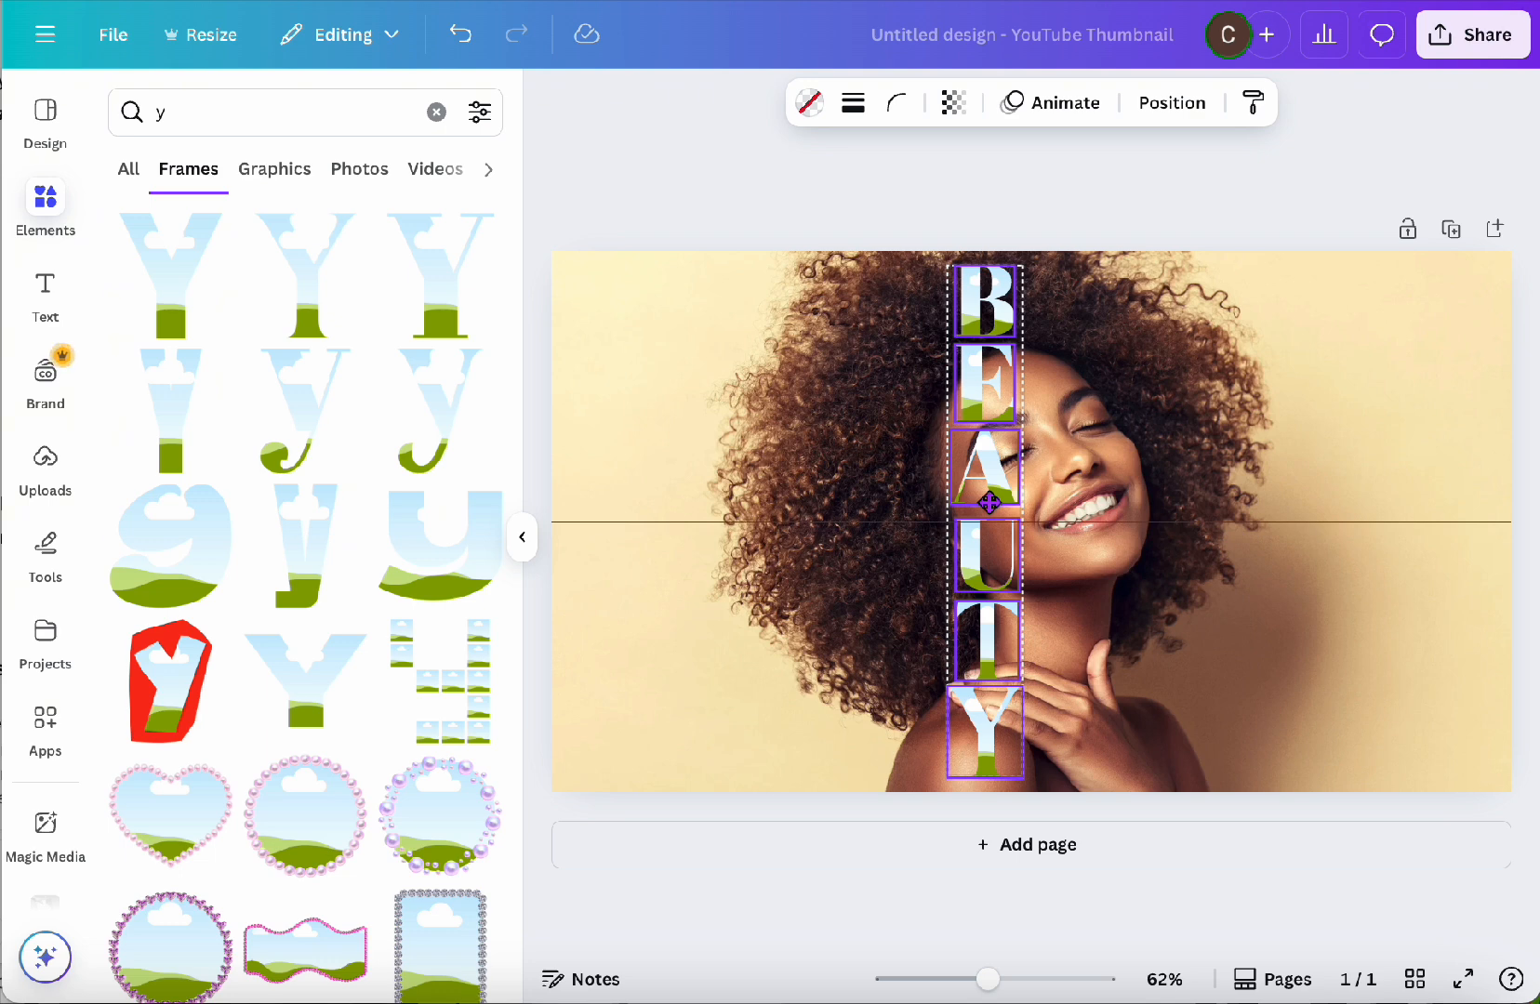
drag(989, 502, 974, 499)
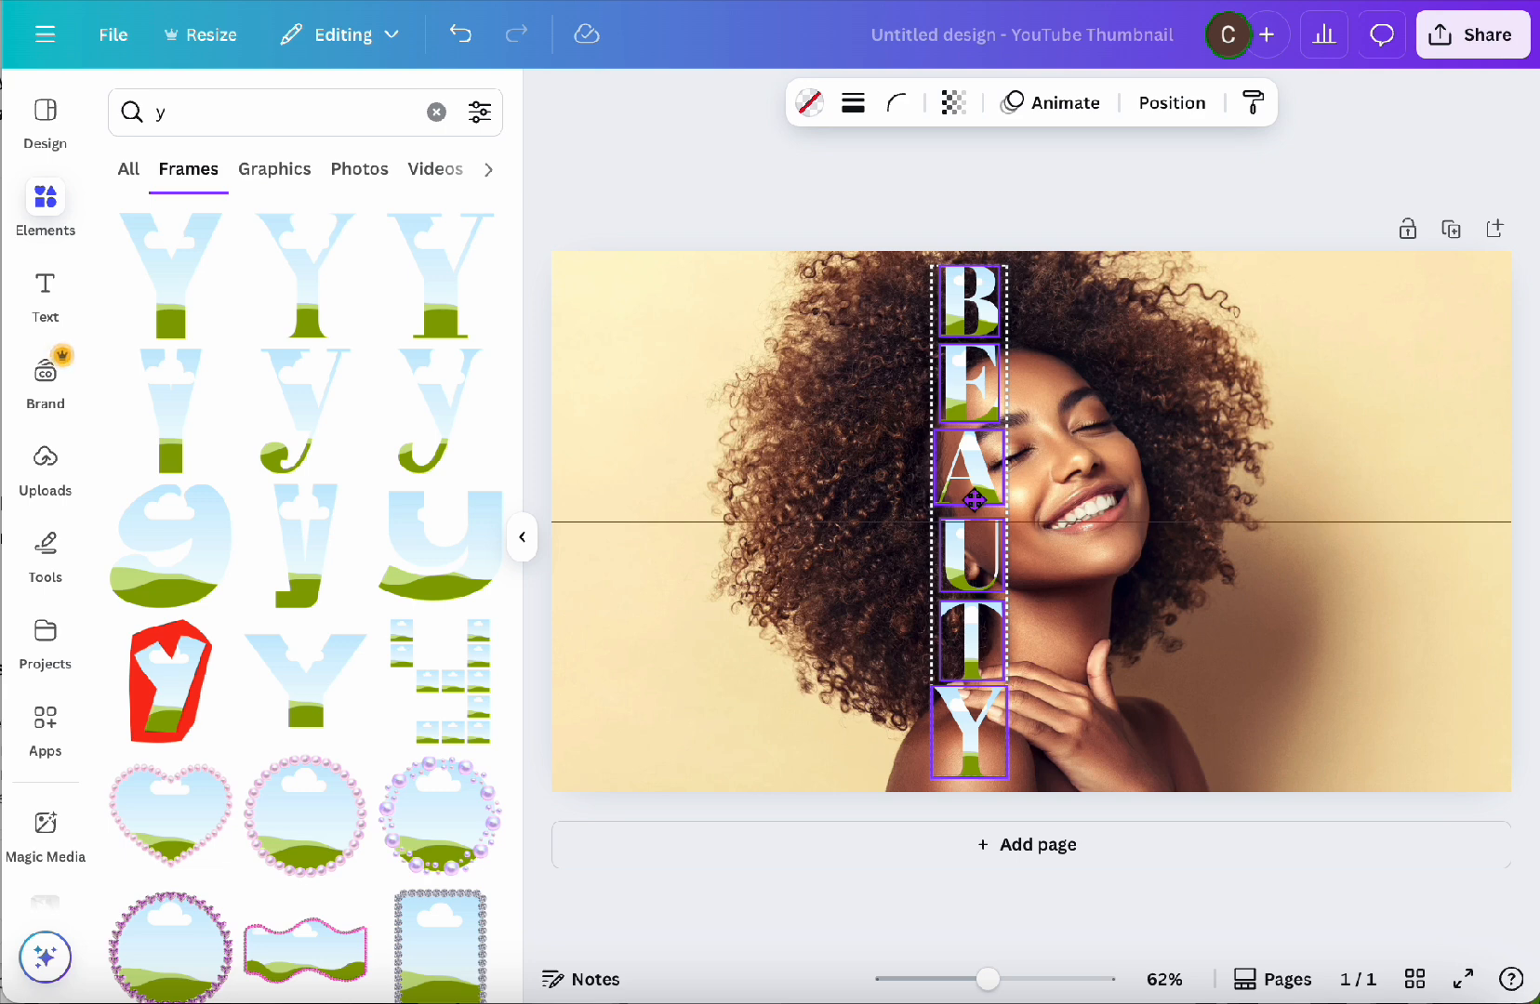
drag(973, 500, 1004, 500)
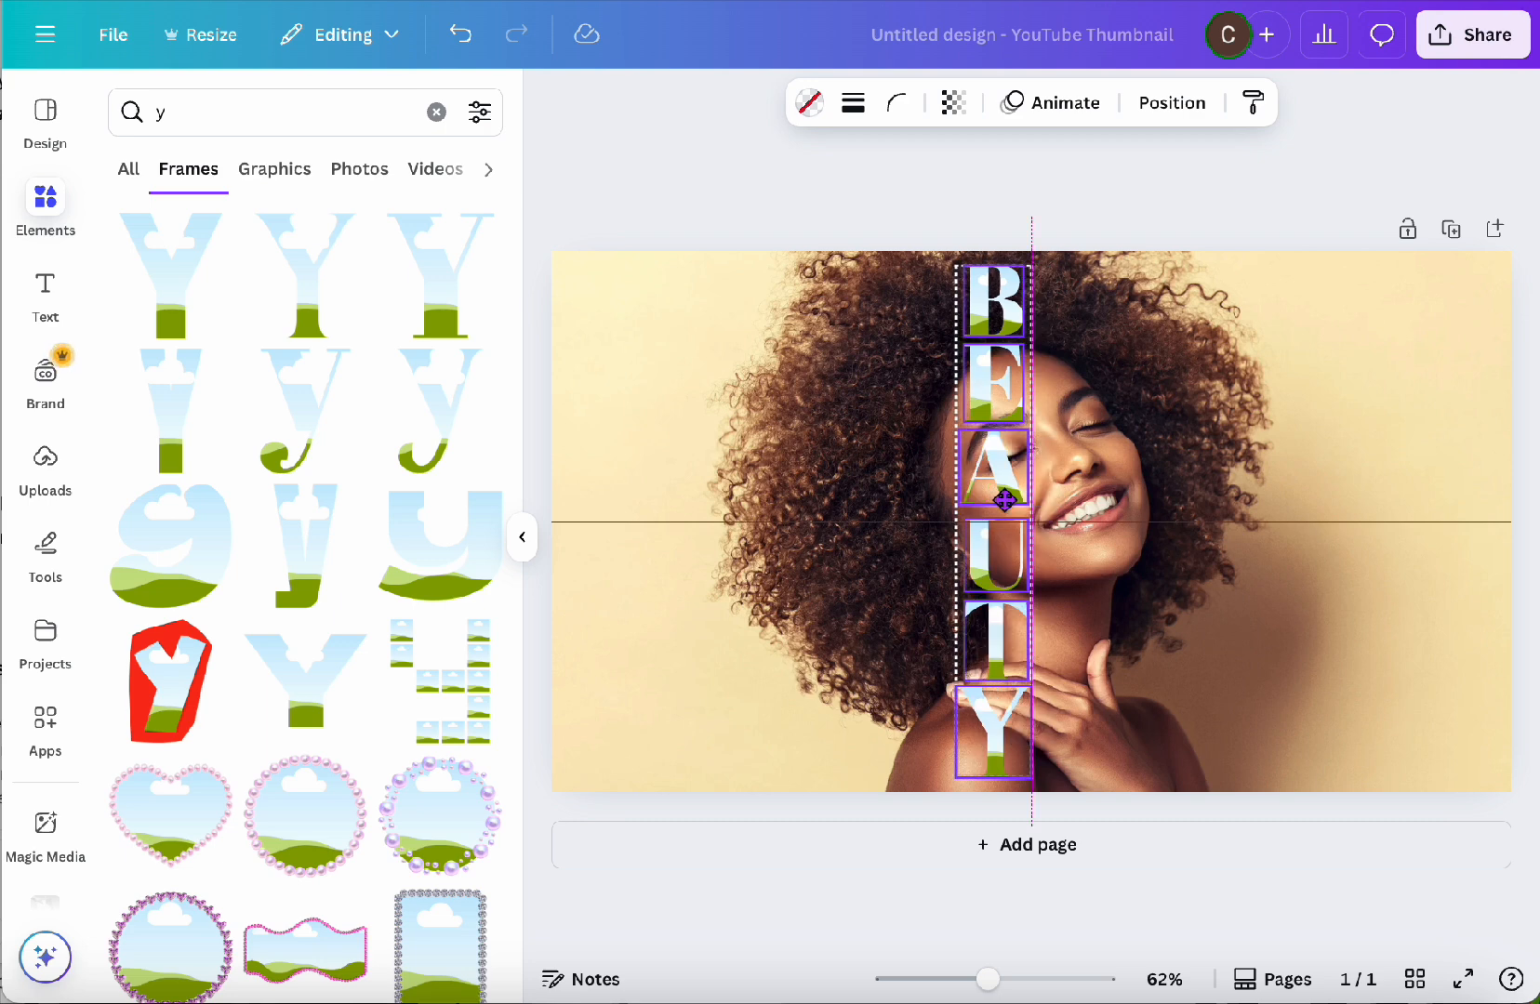
drag(1004, 500, 1004, 500)
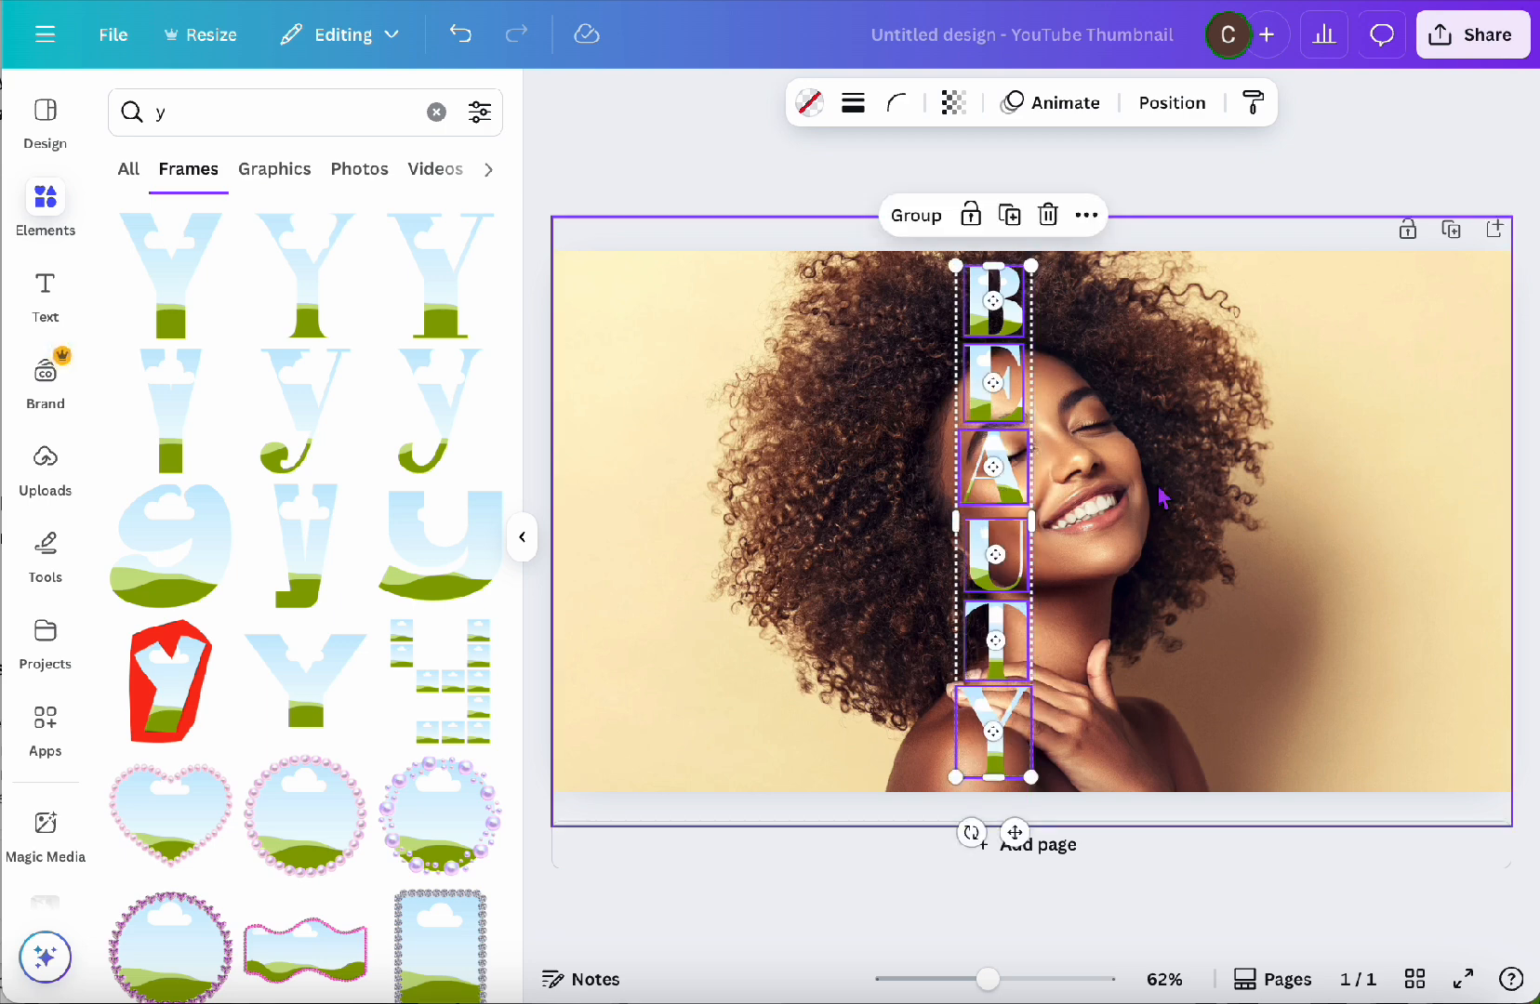
click(1222, 166)
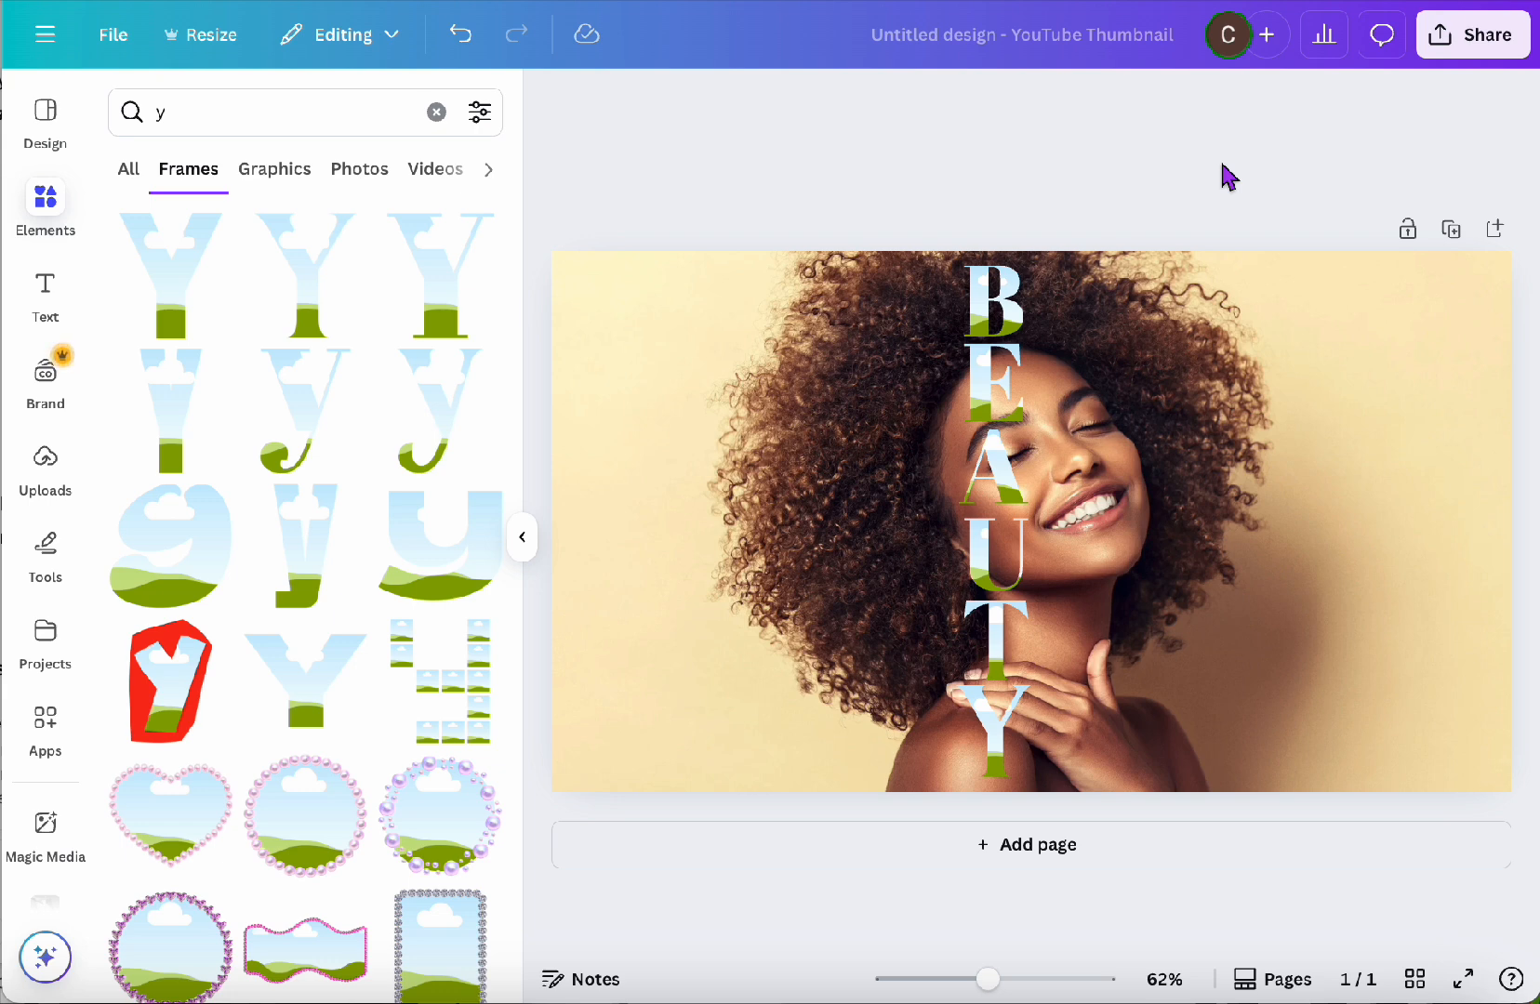
Step: Add a serif R letter frame, shrink it to match the B frame, and place it level with the B to its left
click(350, 117)
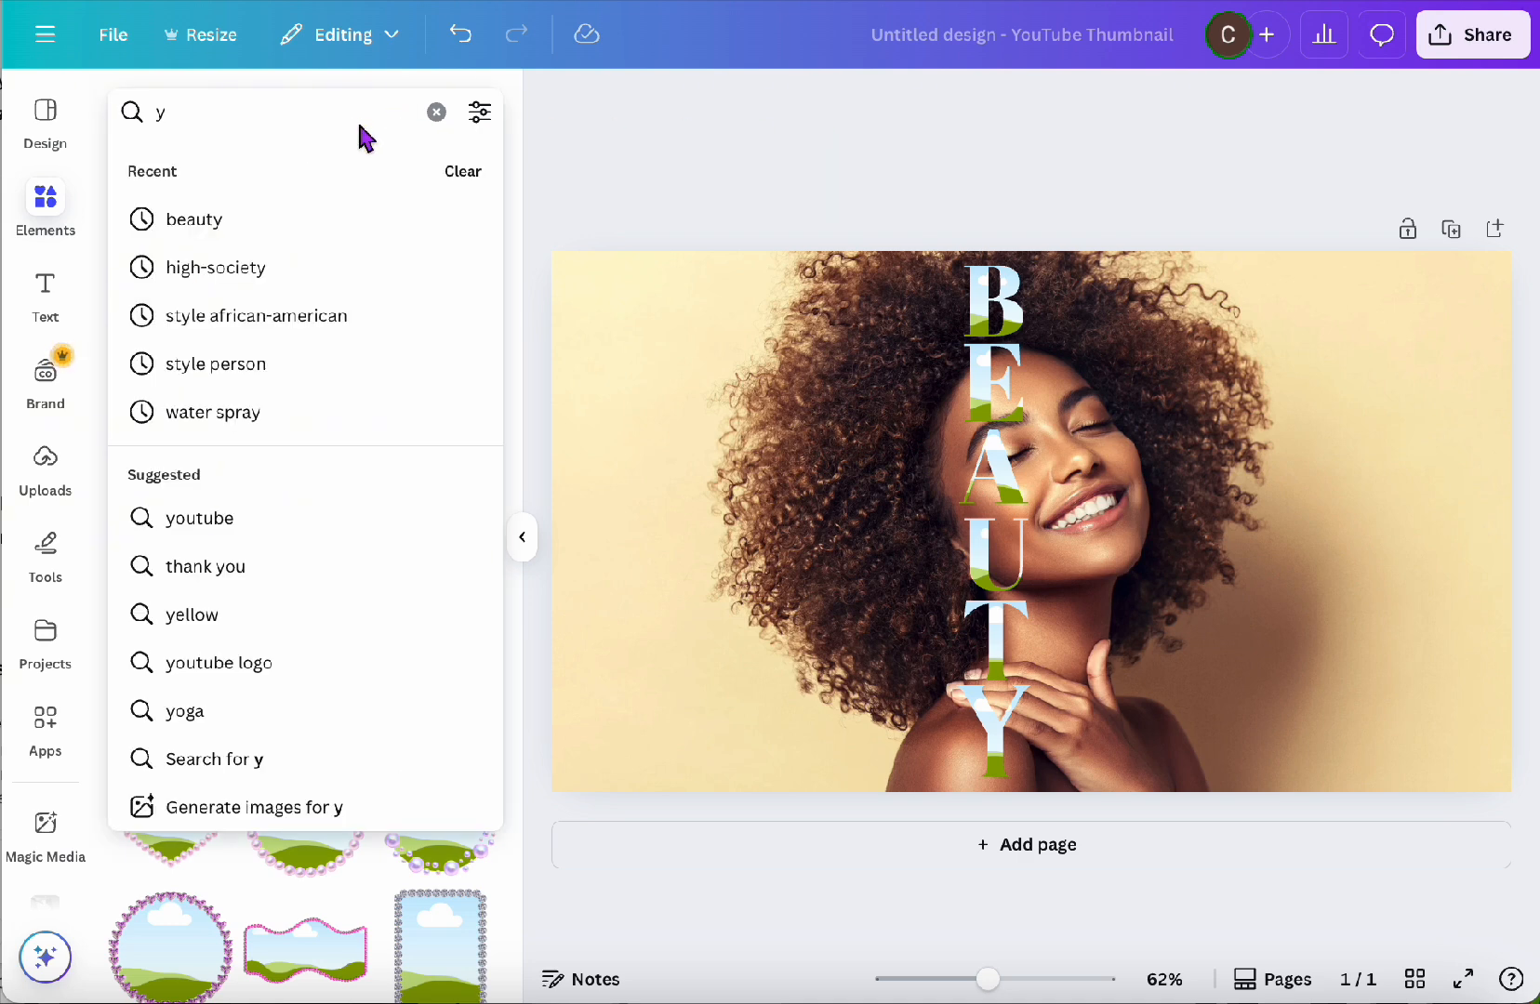
click(336, 115)
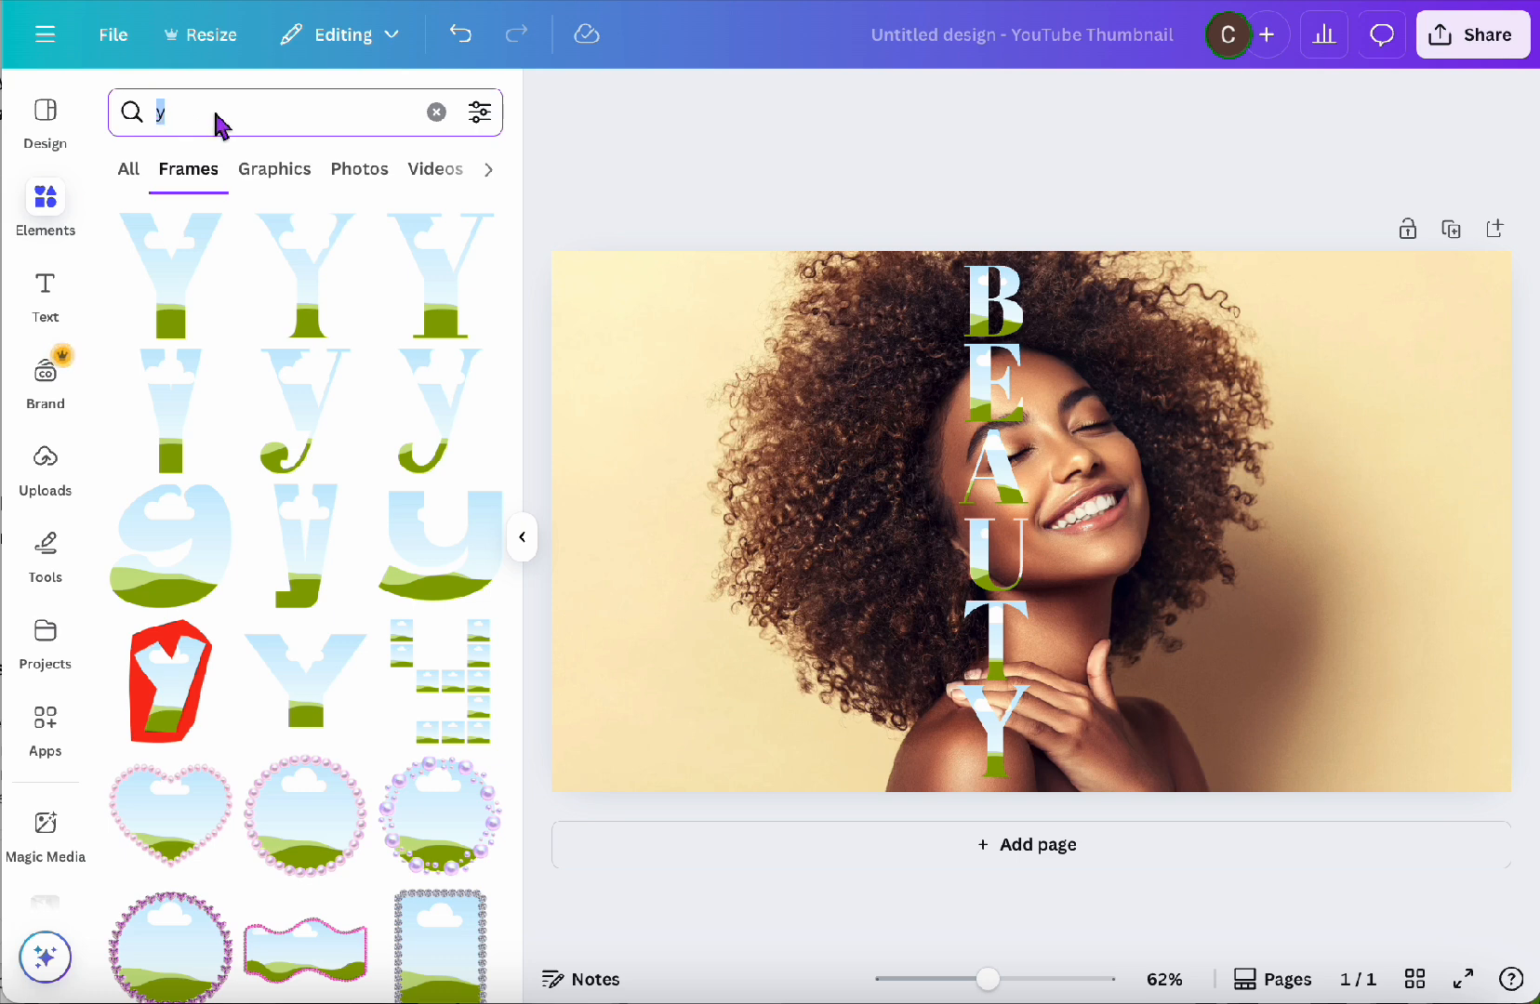
text(R)
key(Return)
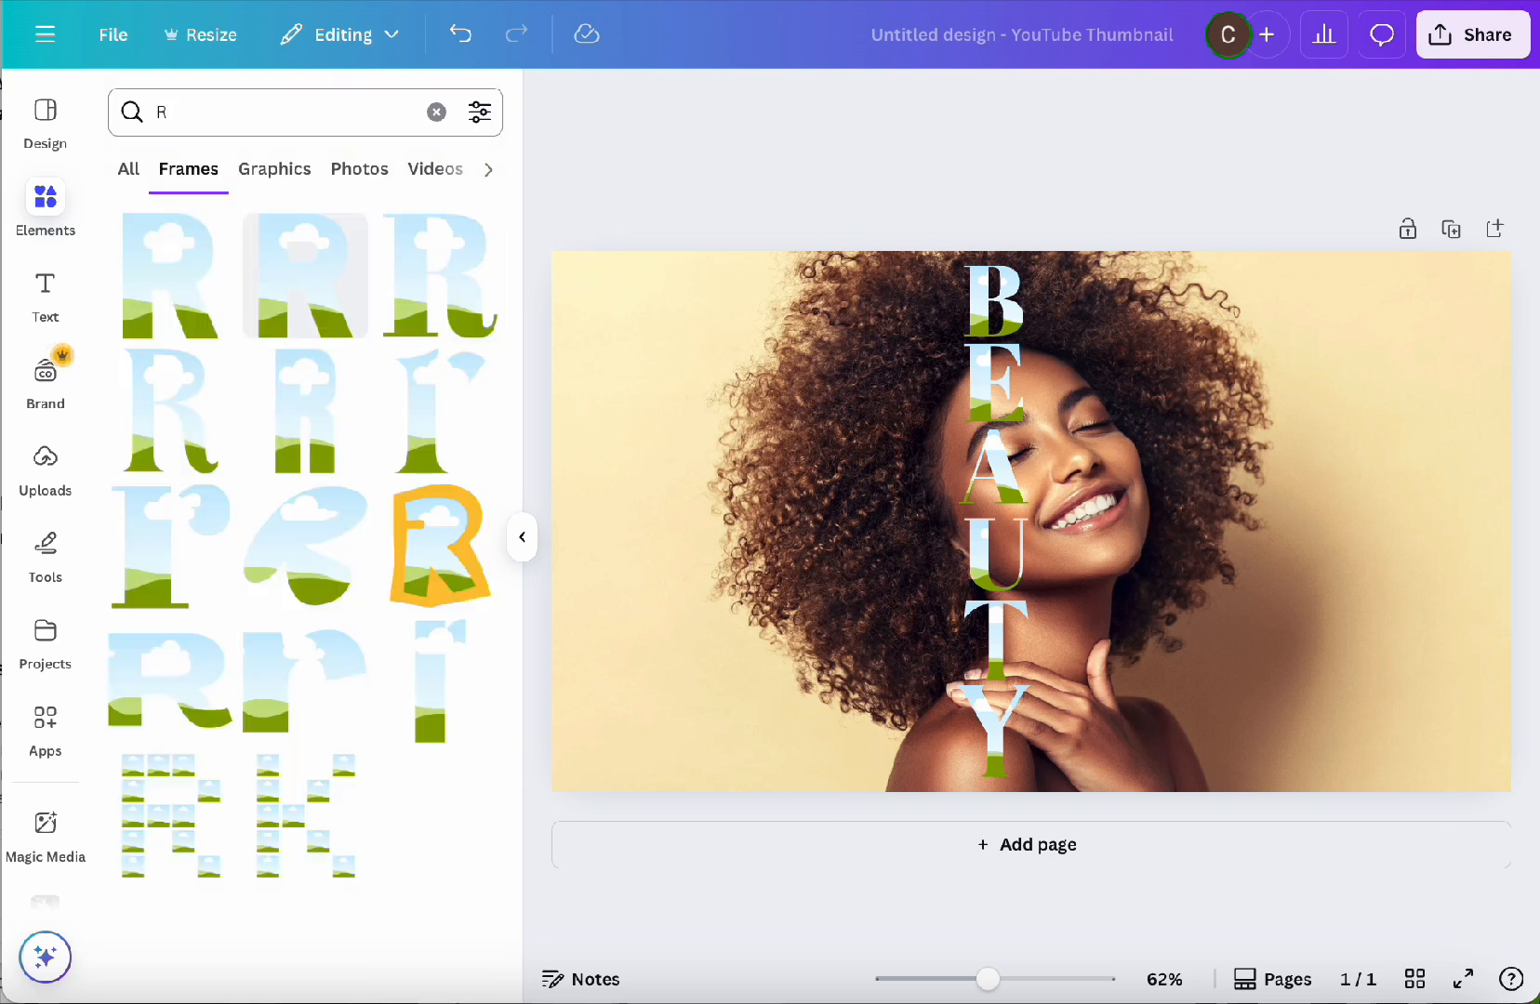
mouse_move(344, 292)
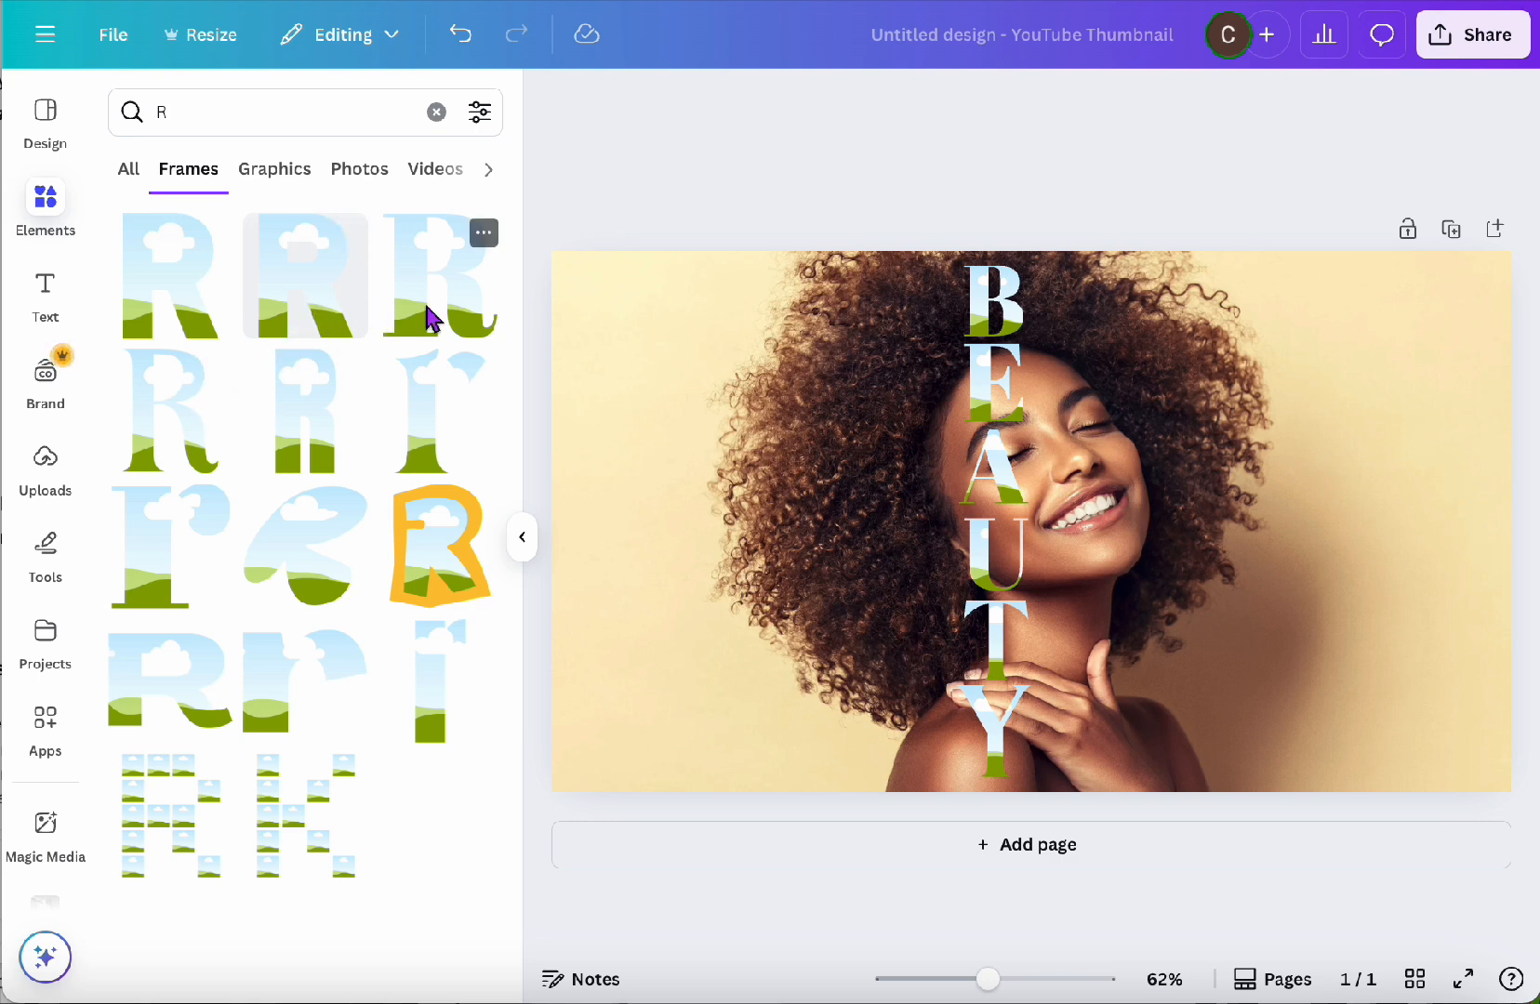
click(426, 316)
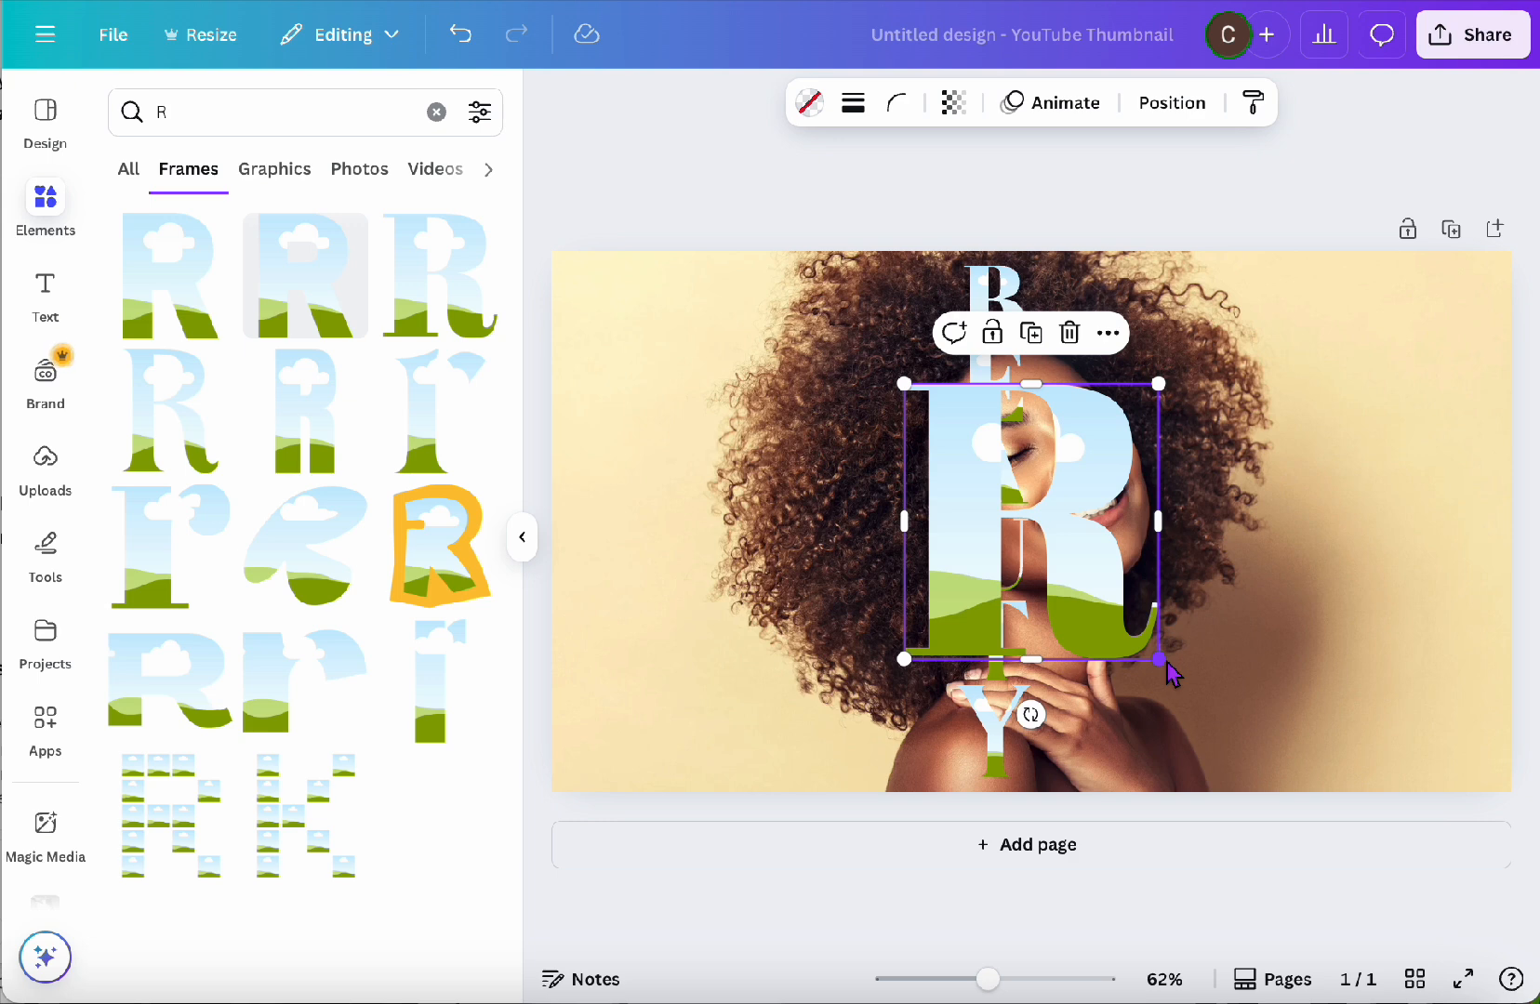
drag(1162, 667, 907, 334)
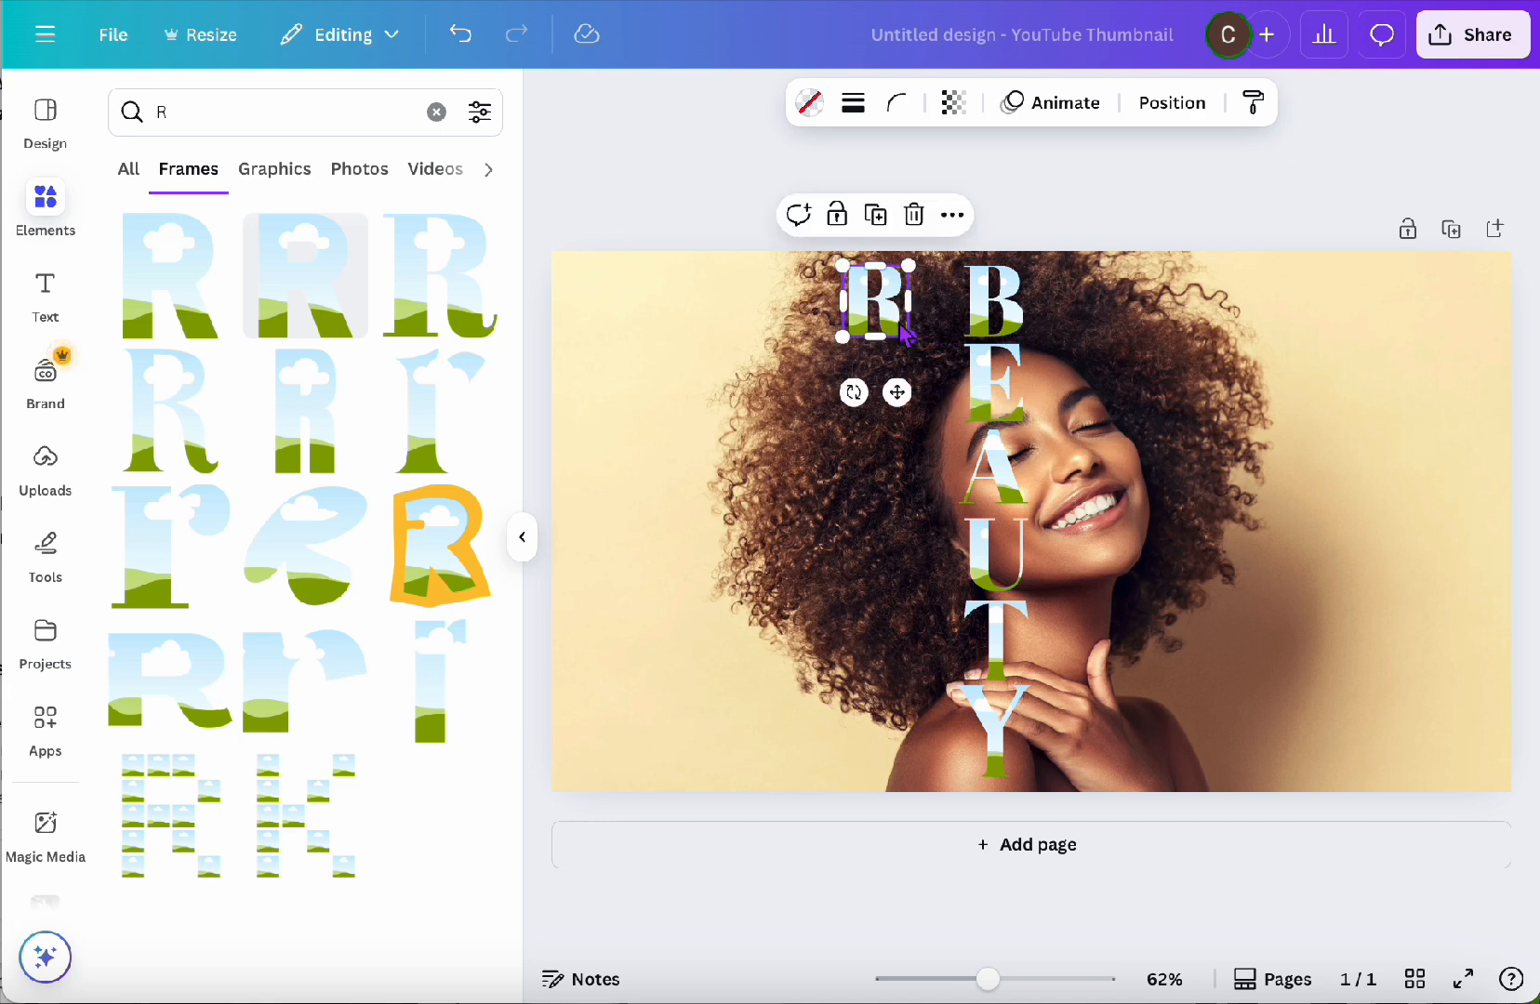
Step: Add a serif A letter frame, scaled to the R frame's size and aligned directly below the R
click(275, 121)
text(a)
key(Return)
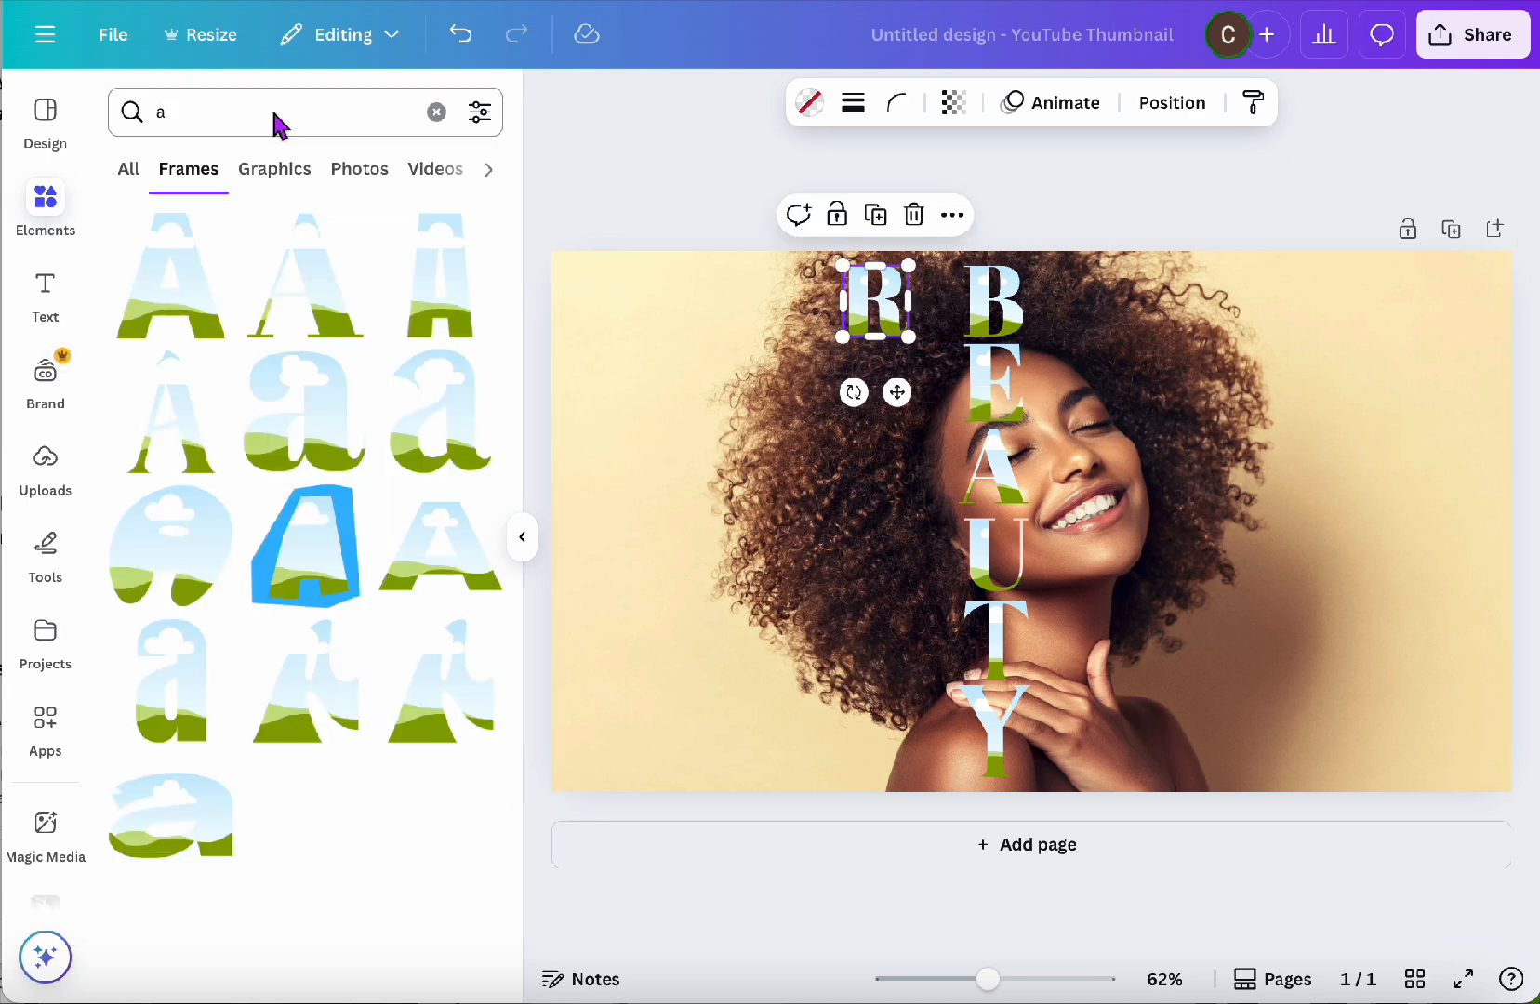
click(303, 275)
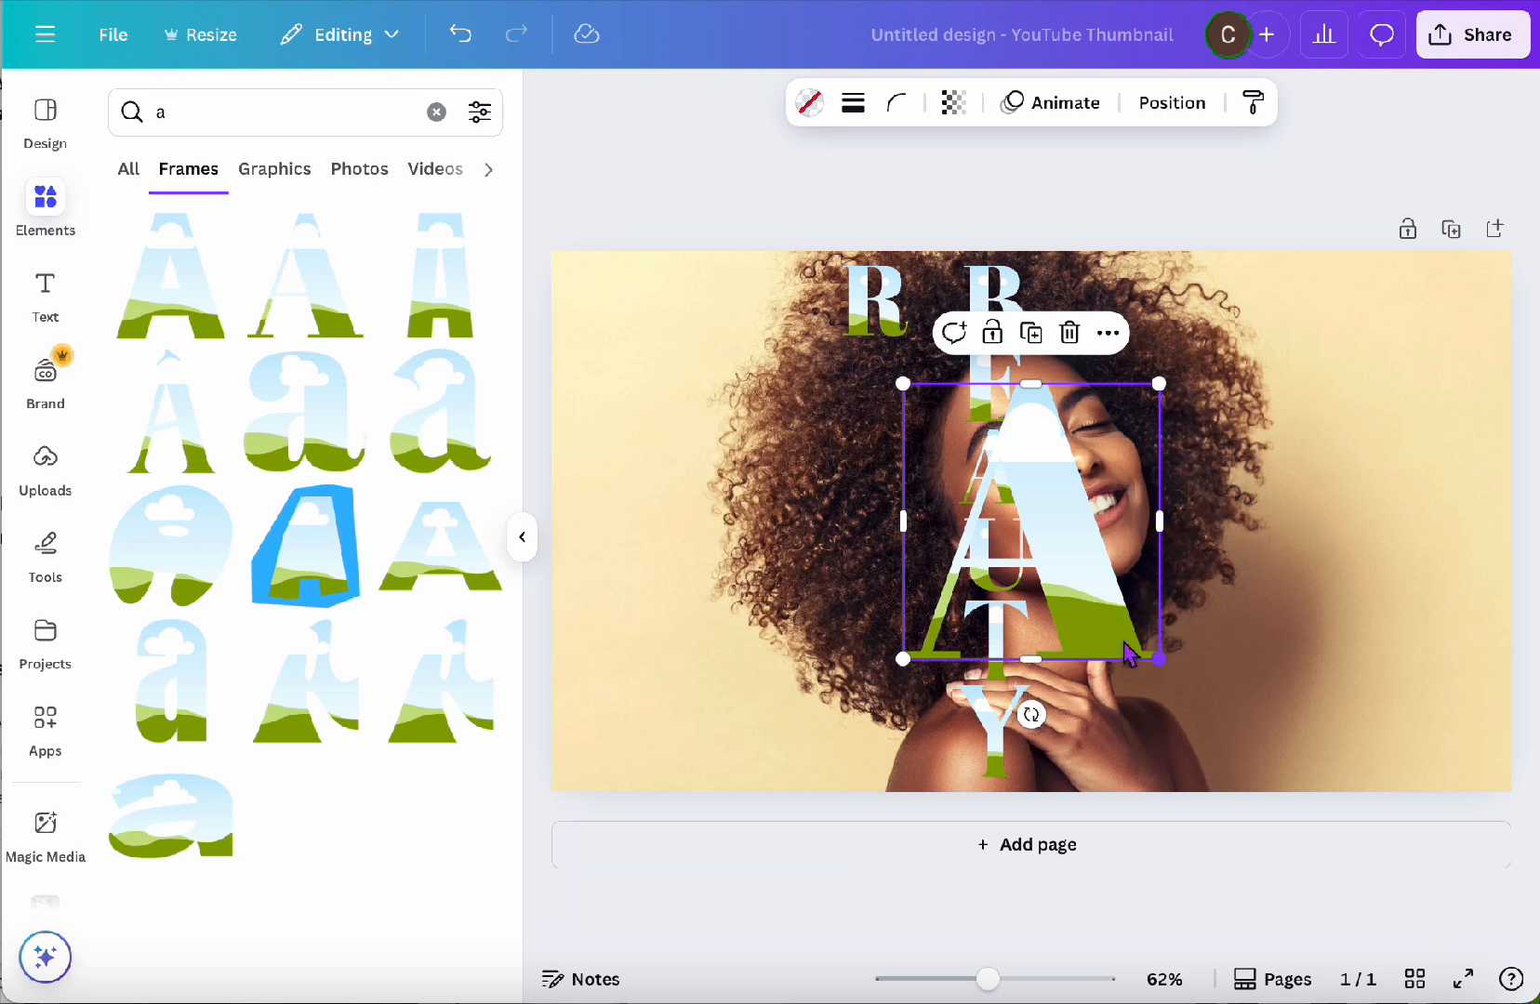
drag(1128, 651, 912, 425)
Step: Add a serif D letter frame, scaled to the same width as the R and A and aligned below the A
click(330, 116)
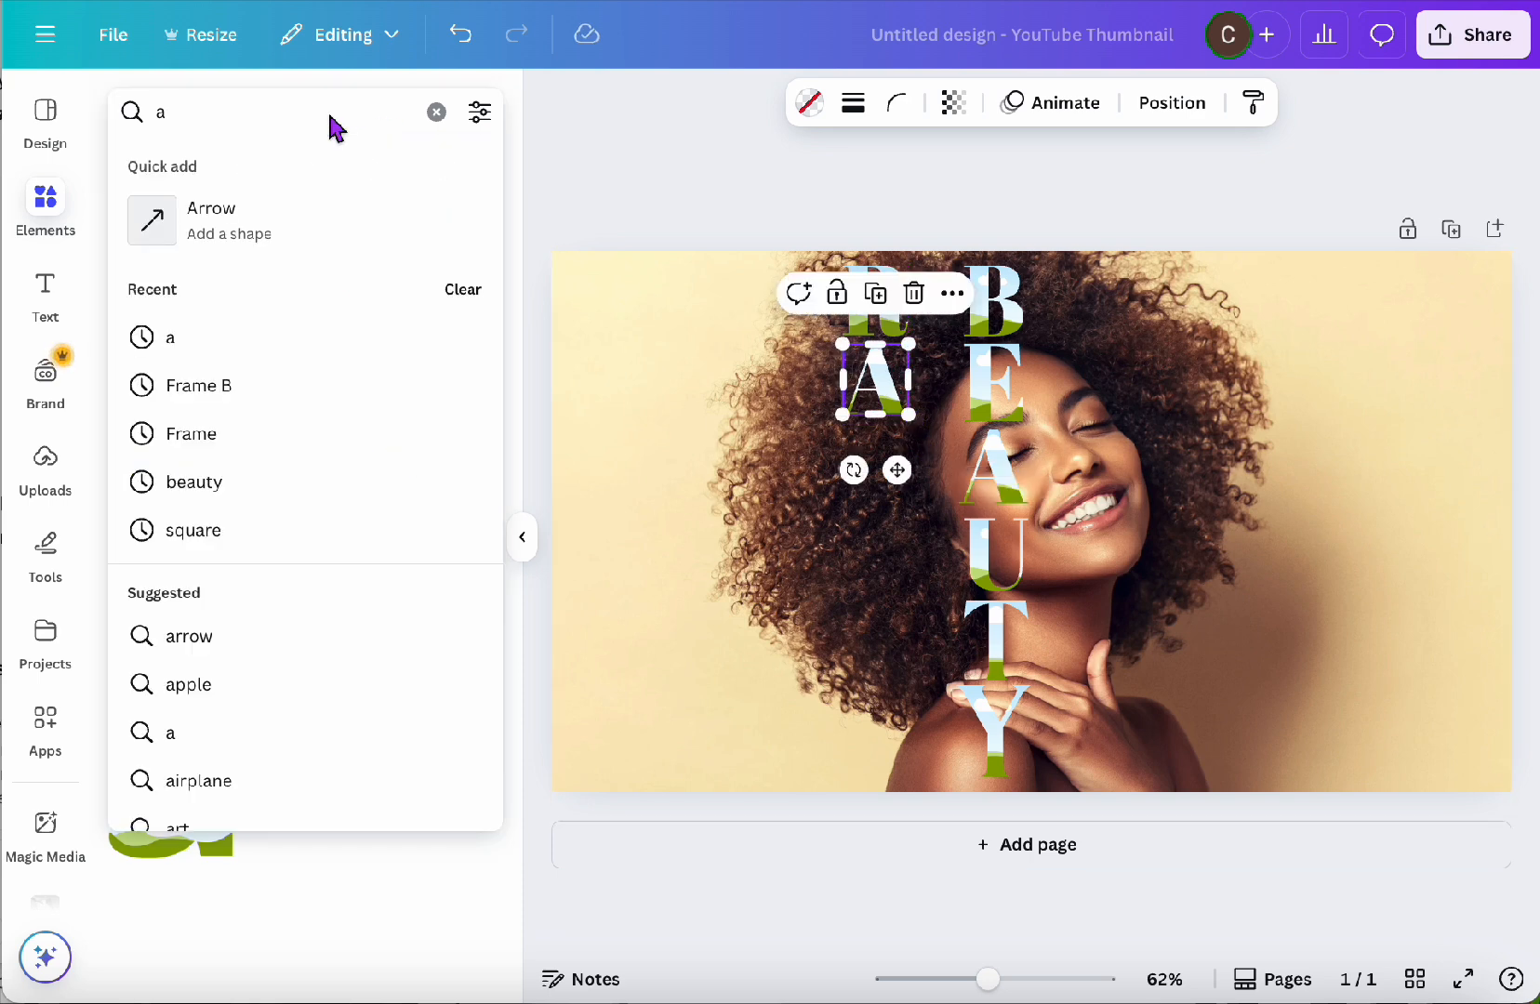
key(Return)
key(BackSpace)
text(d)
key(Return)
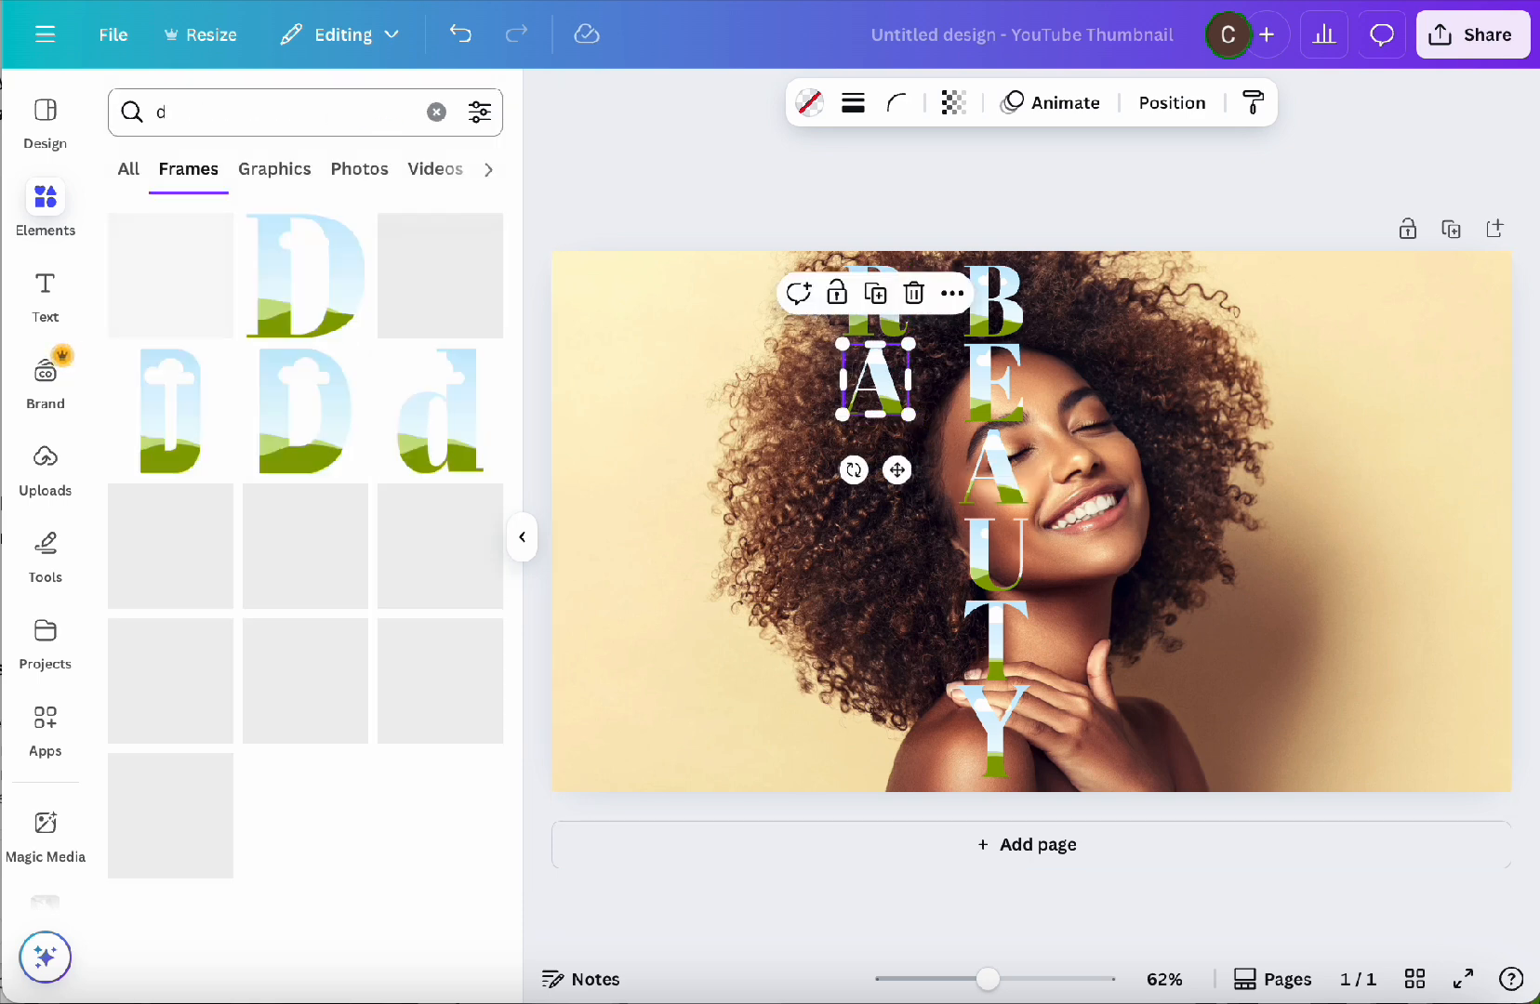
click(296, 290)
drag(987, 509, 930, 562)
drag(1105, 705, 908, 506)
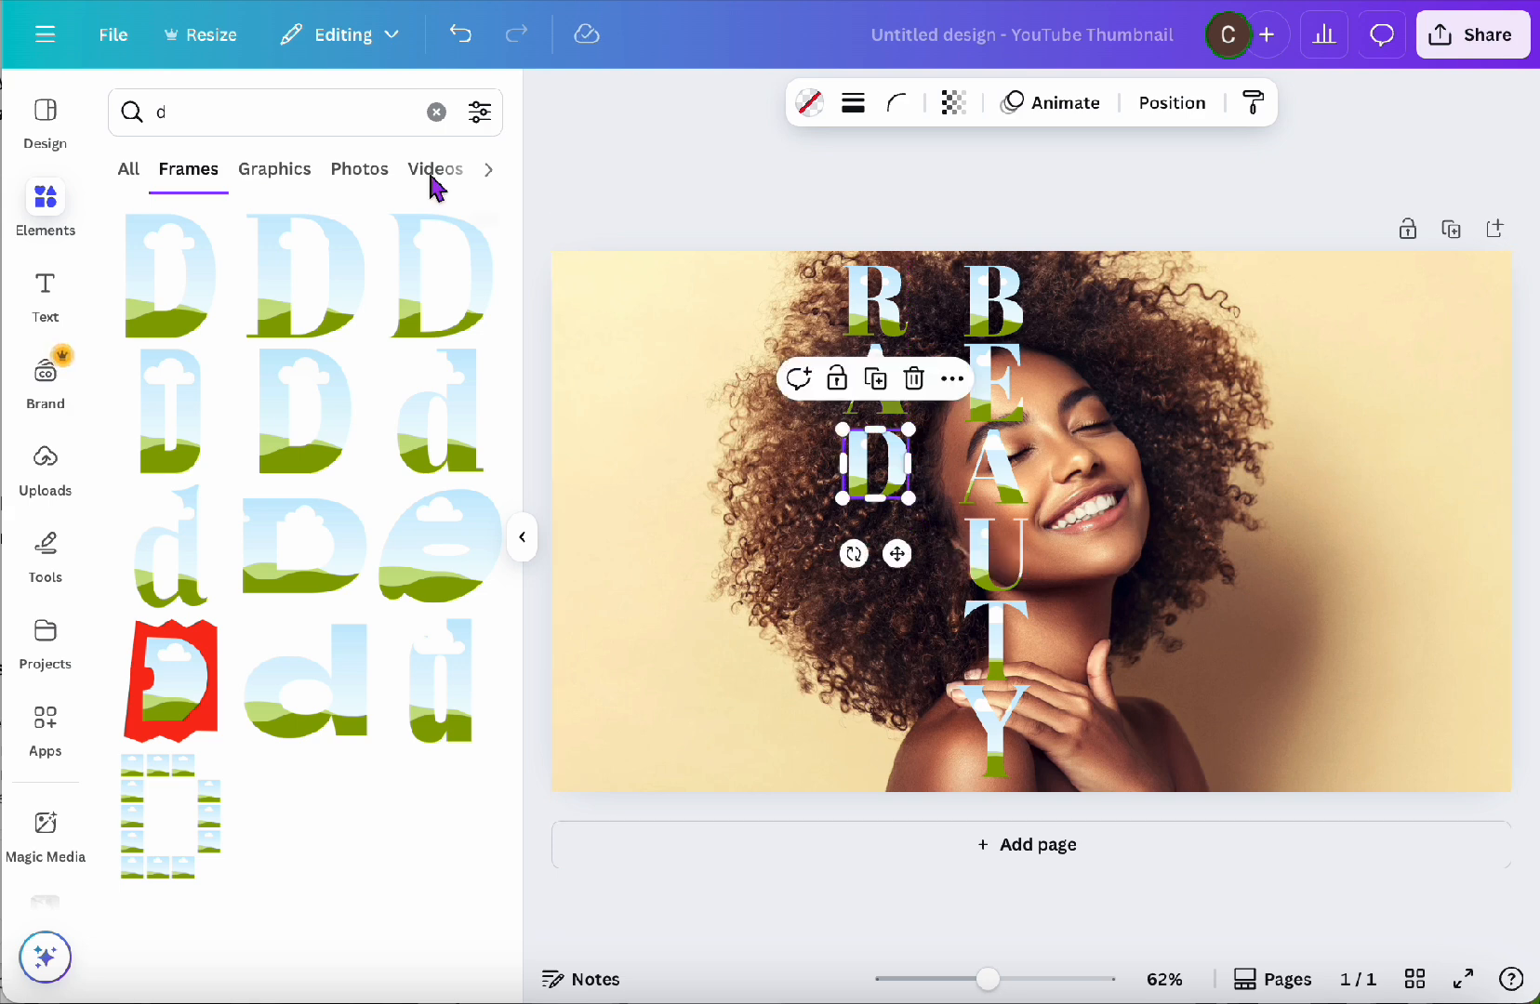
Step: Add a serif I letter frame, scaled to the height of the other letters and centred below the D
click(337, 133)
key(BackSpace)
text(i)
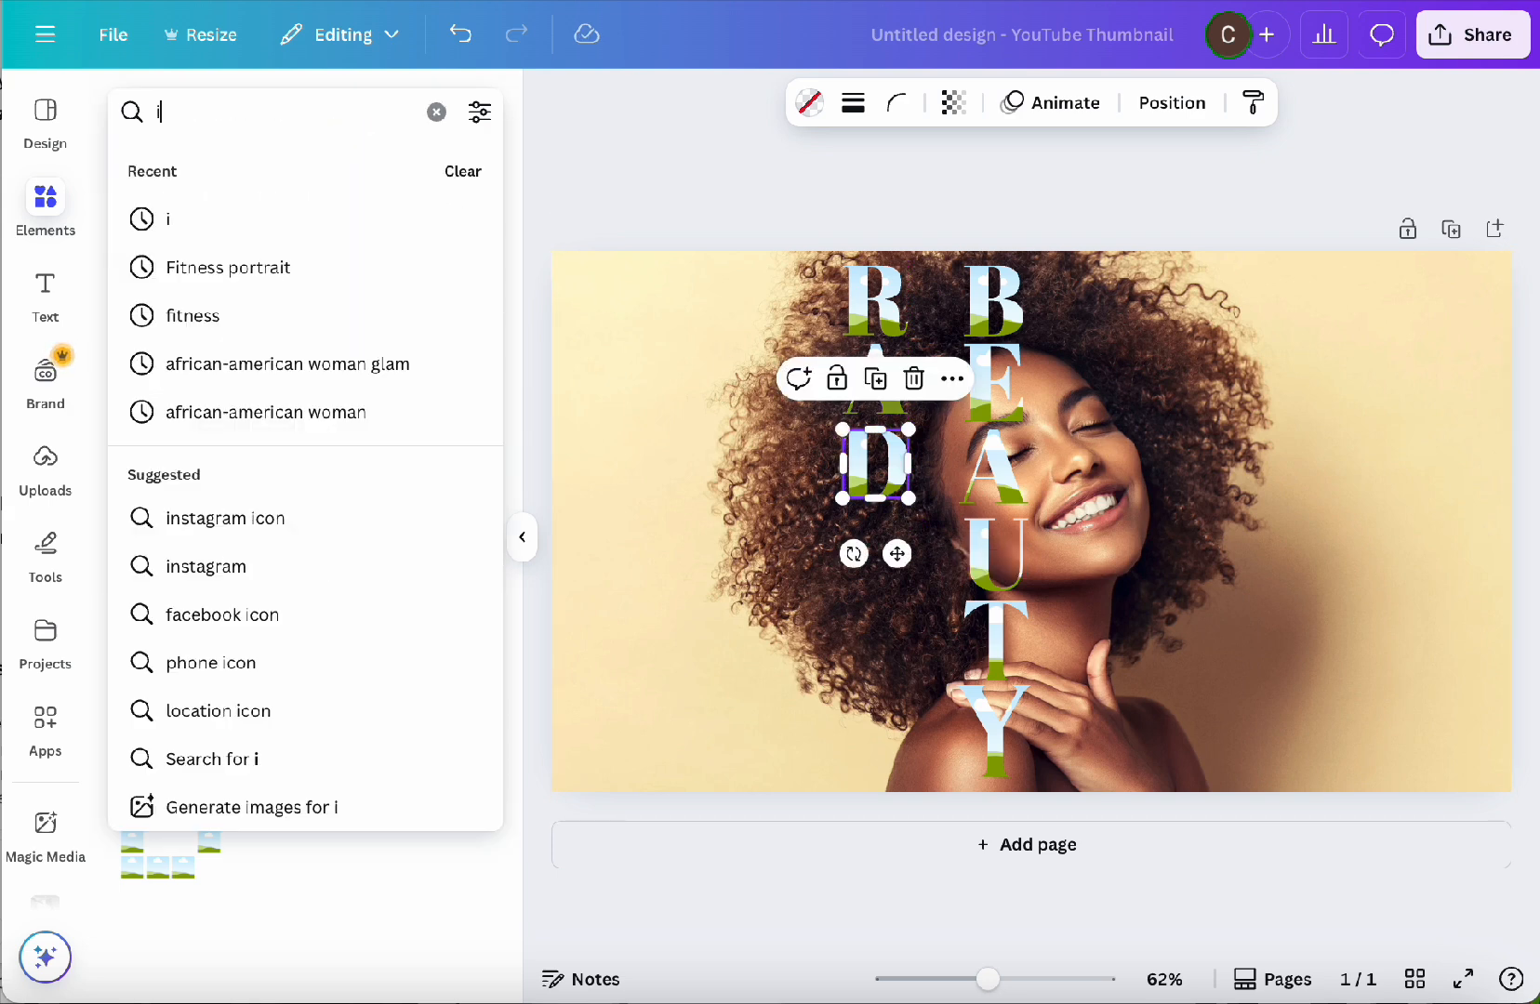
key(Return)
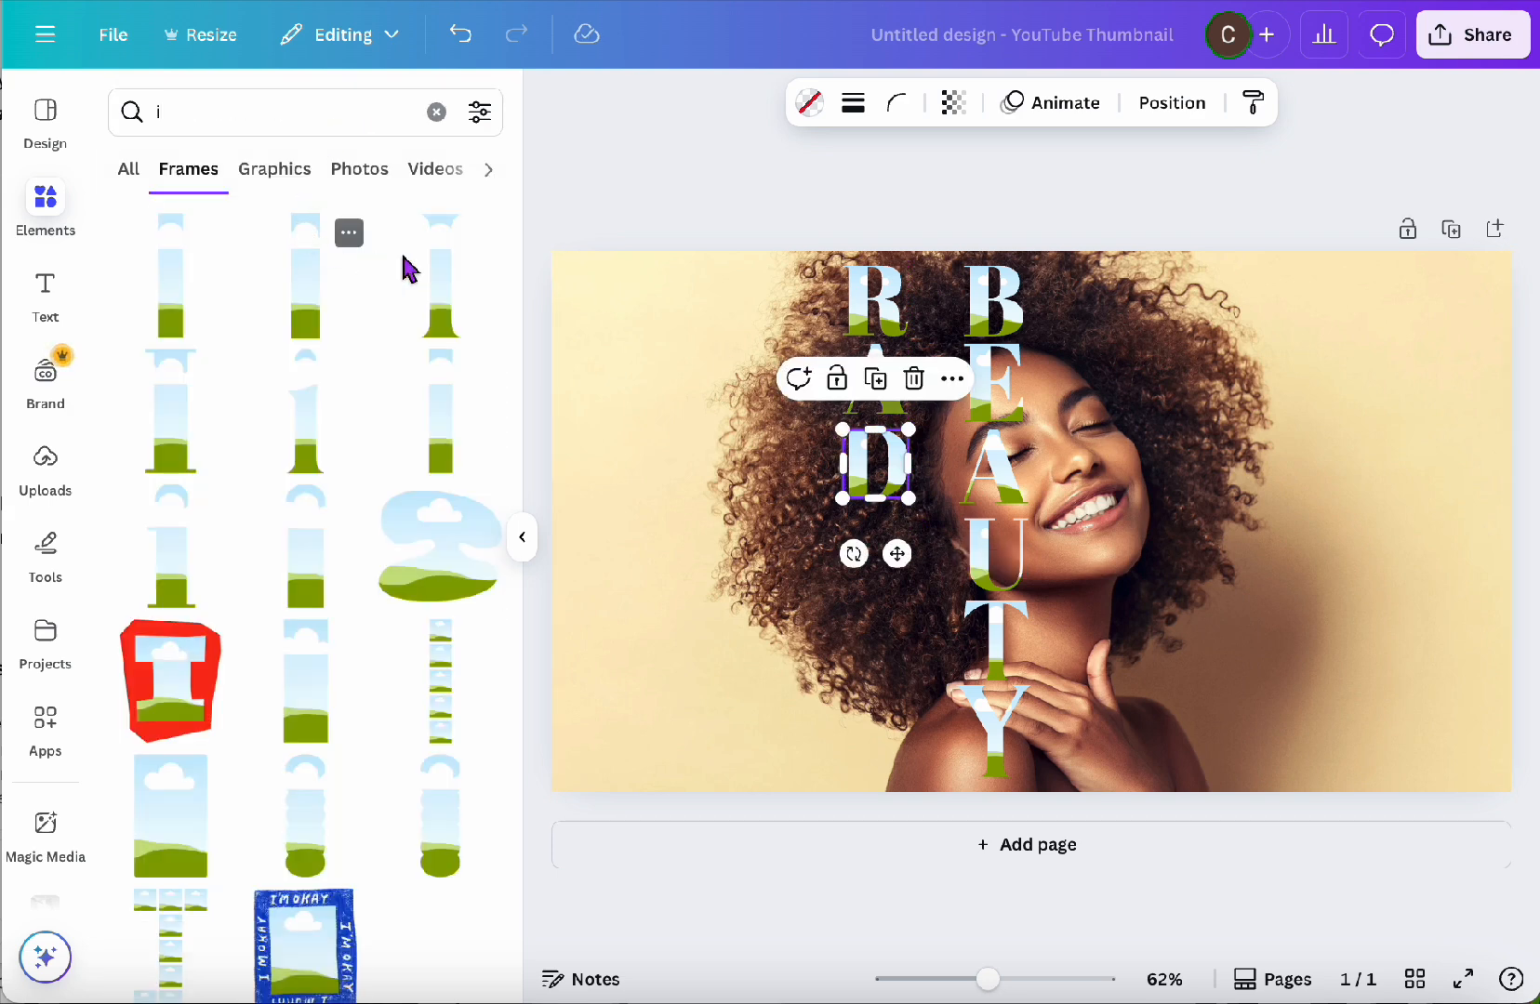
click(436, 279)
drag(1037, 524, 901, 659)
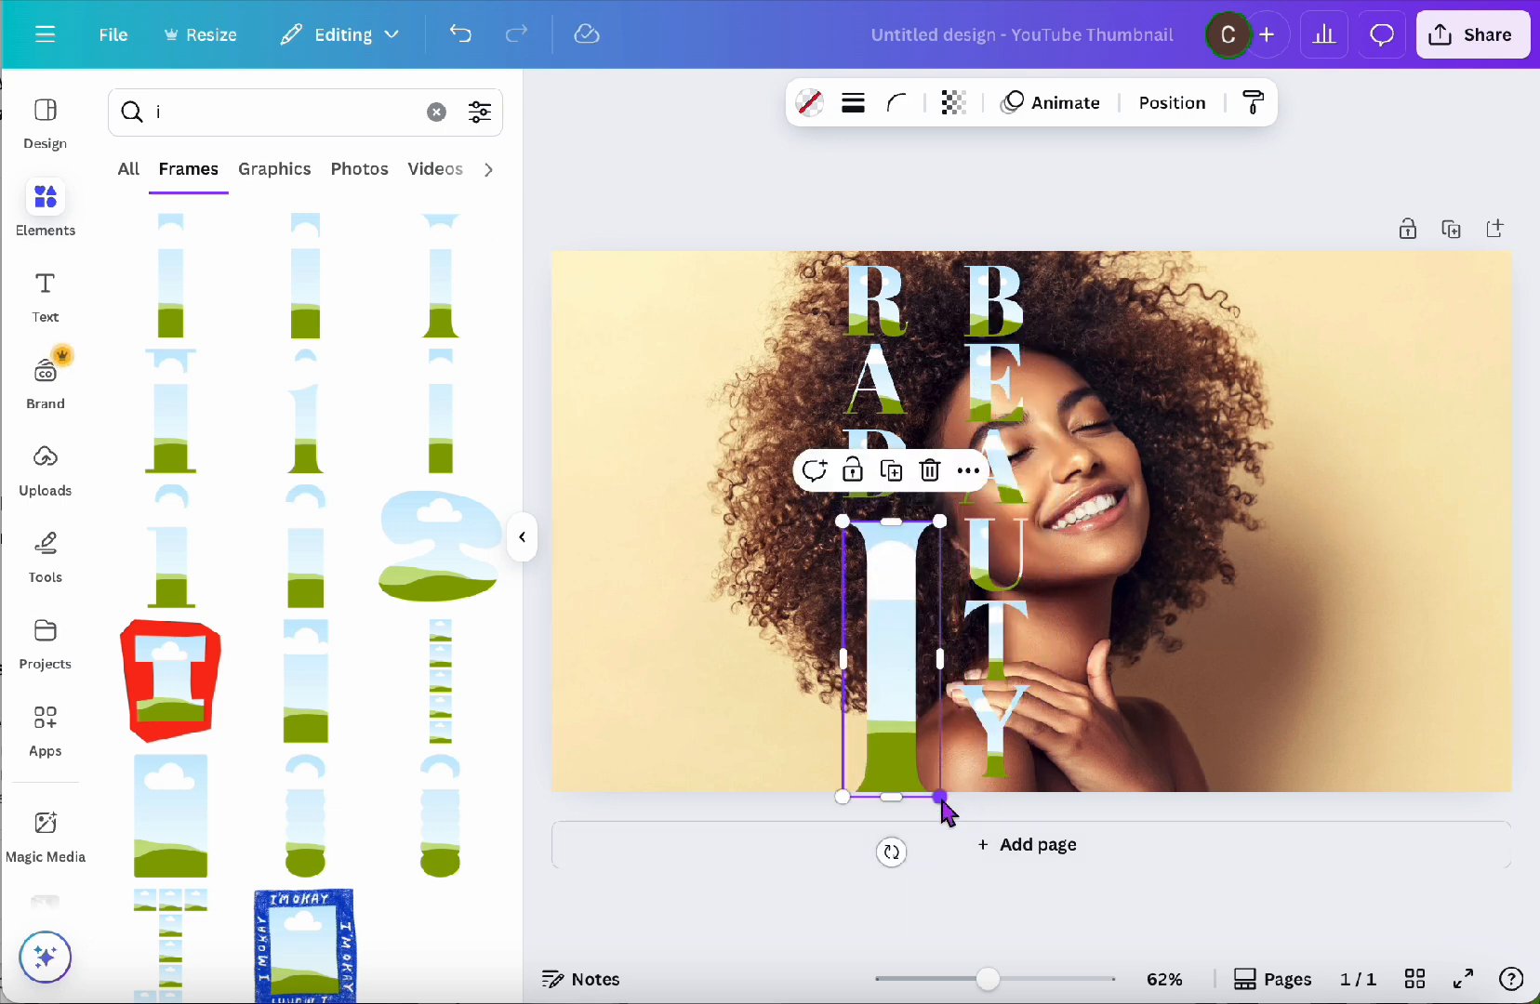
drag(938, 796, 841, 593)
mouse_move(867, 522)
mouse_down()
mouse_move(883, 510)
mouse_move(882, 556)
mouse_move(898, 557)
mouse_move(874, 555)
mouse_up()
key(super+z)
click(943, 655)
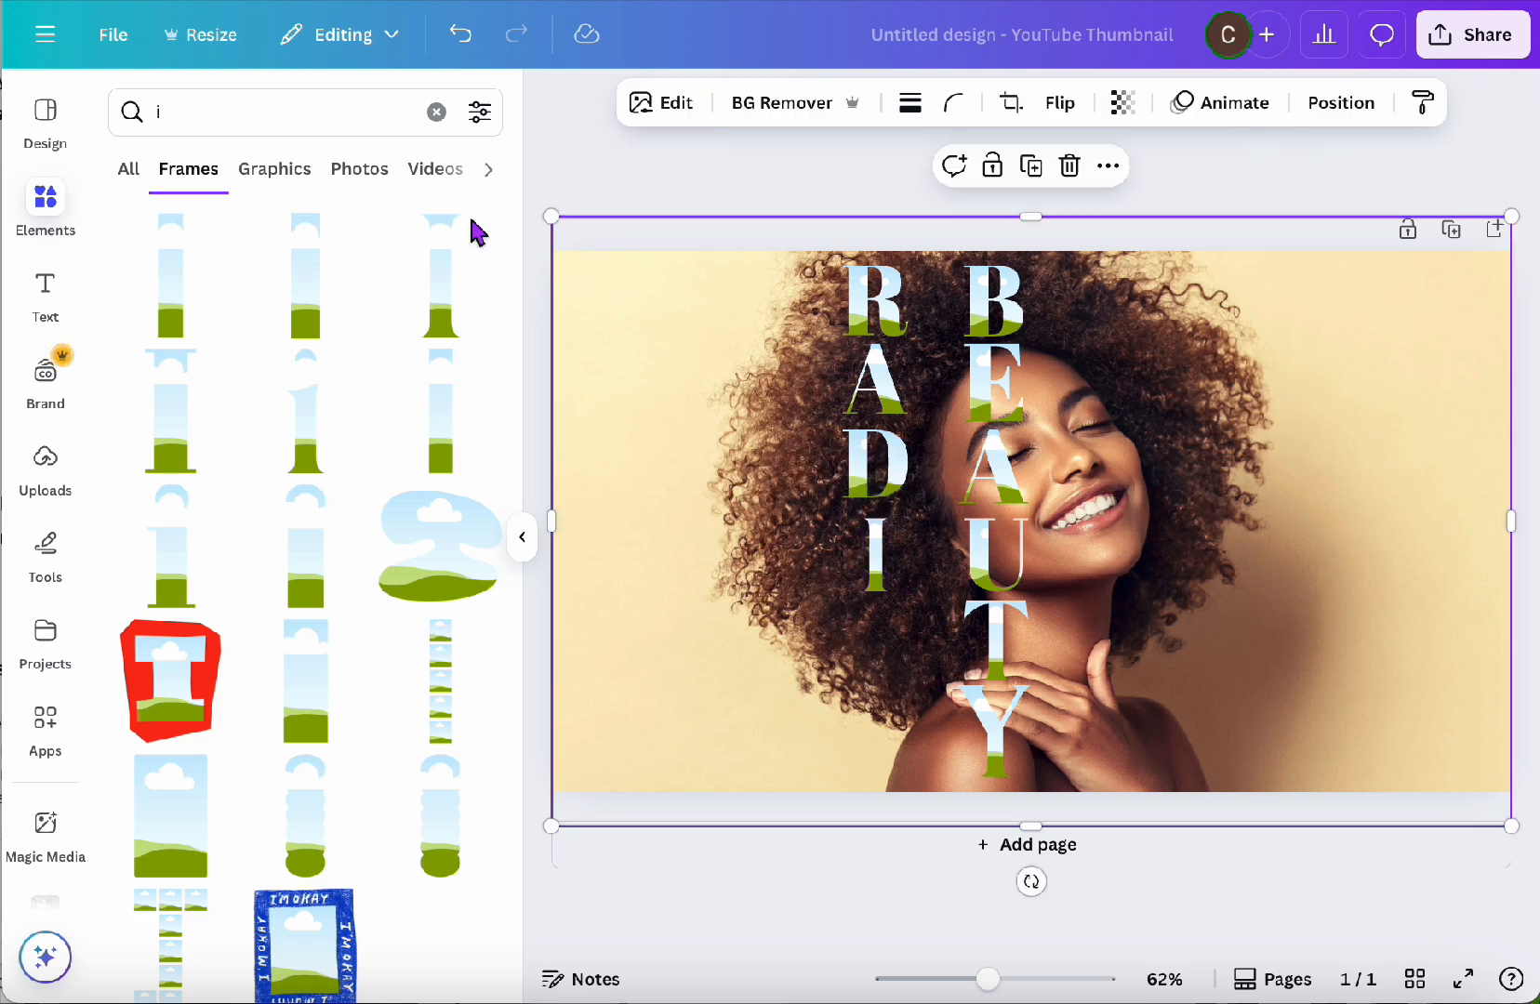
Step: Add a second serif A letter frame, scaled to match the column and aligned below the I
click(303, 126)
key(BackSpace)
text(a)
key(Return)
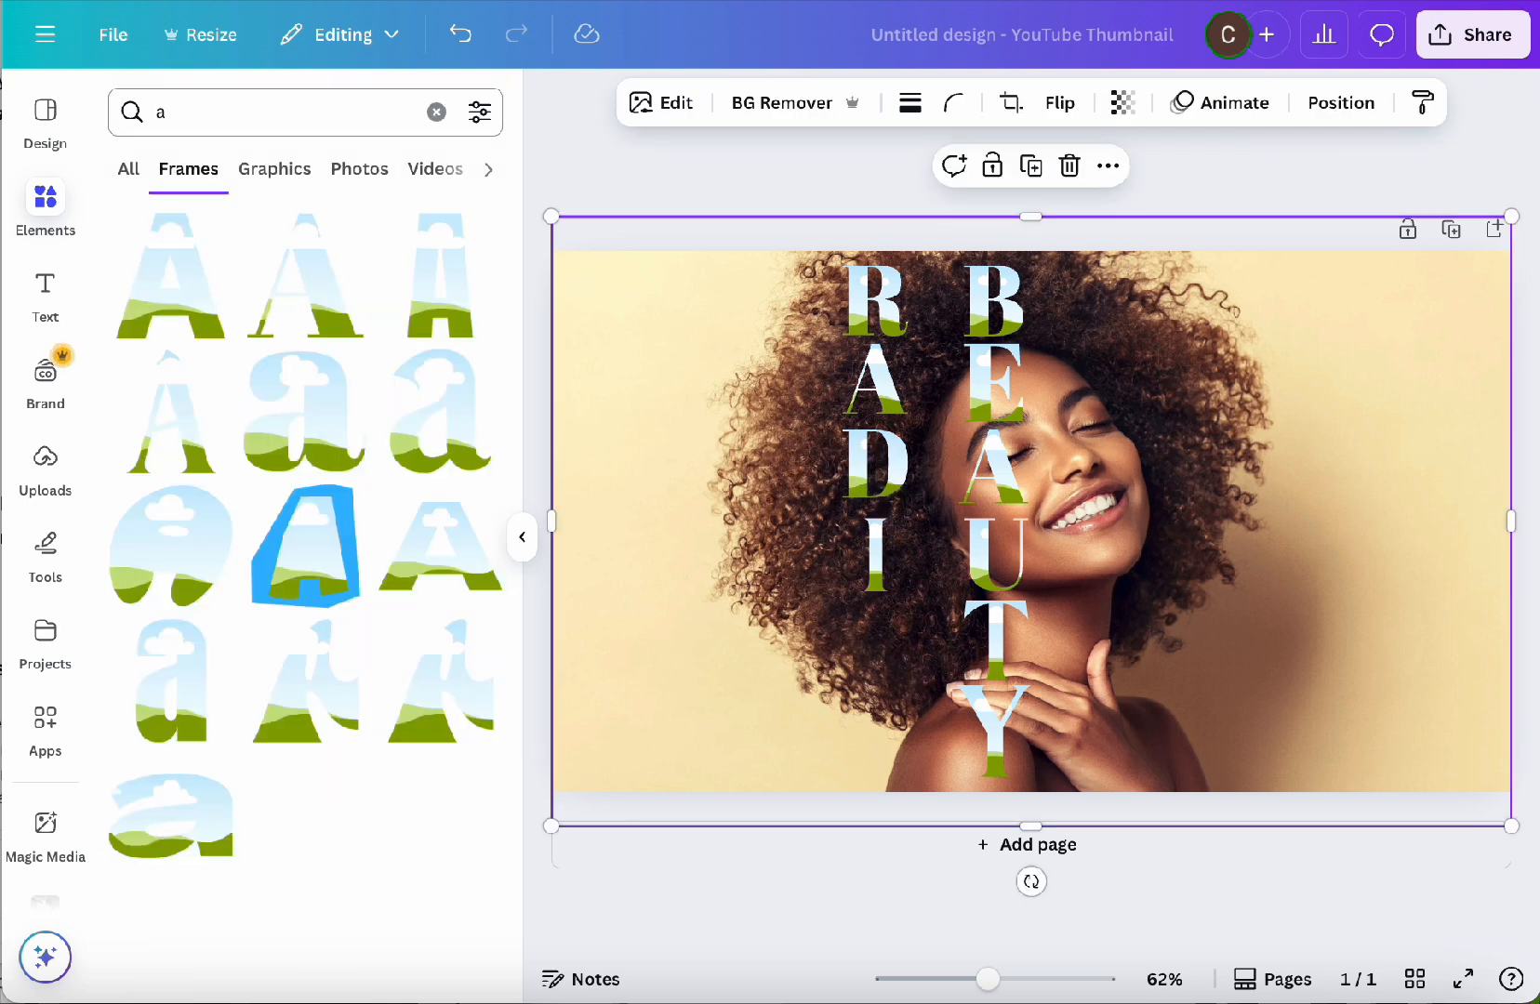
click(316, 244)
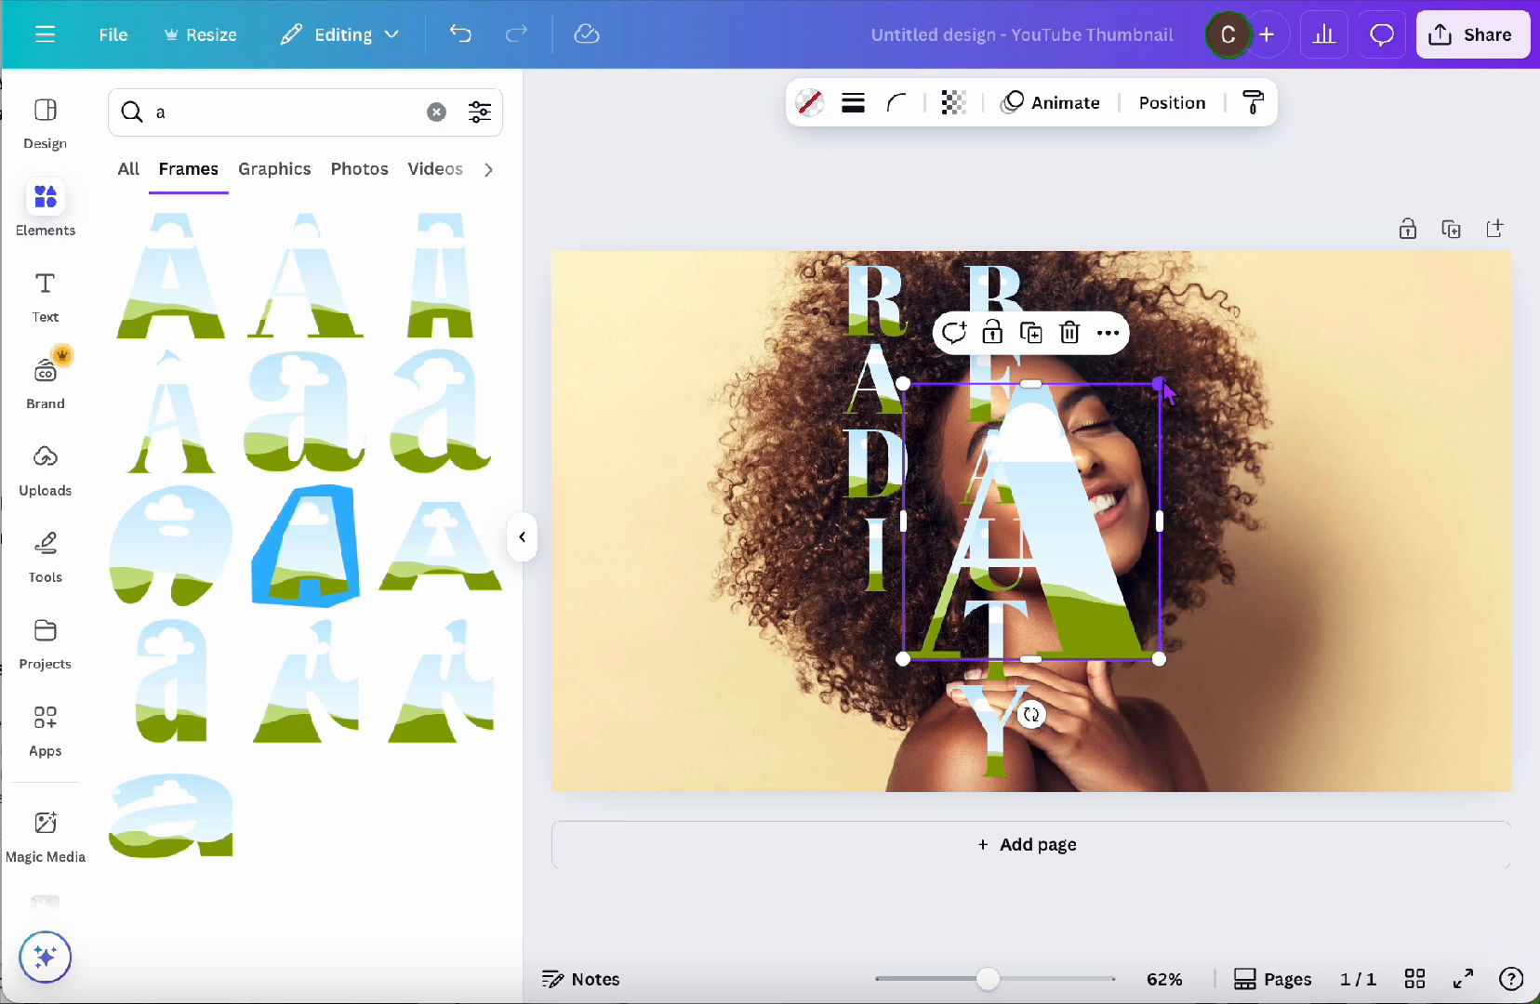
drag(1159, 383, 849, 685)
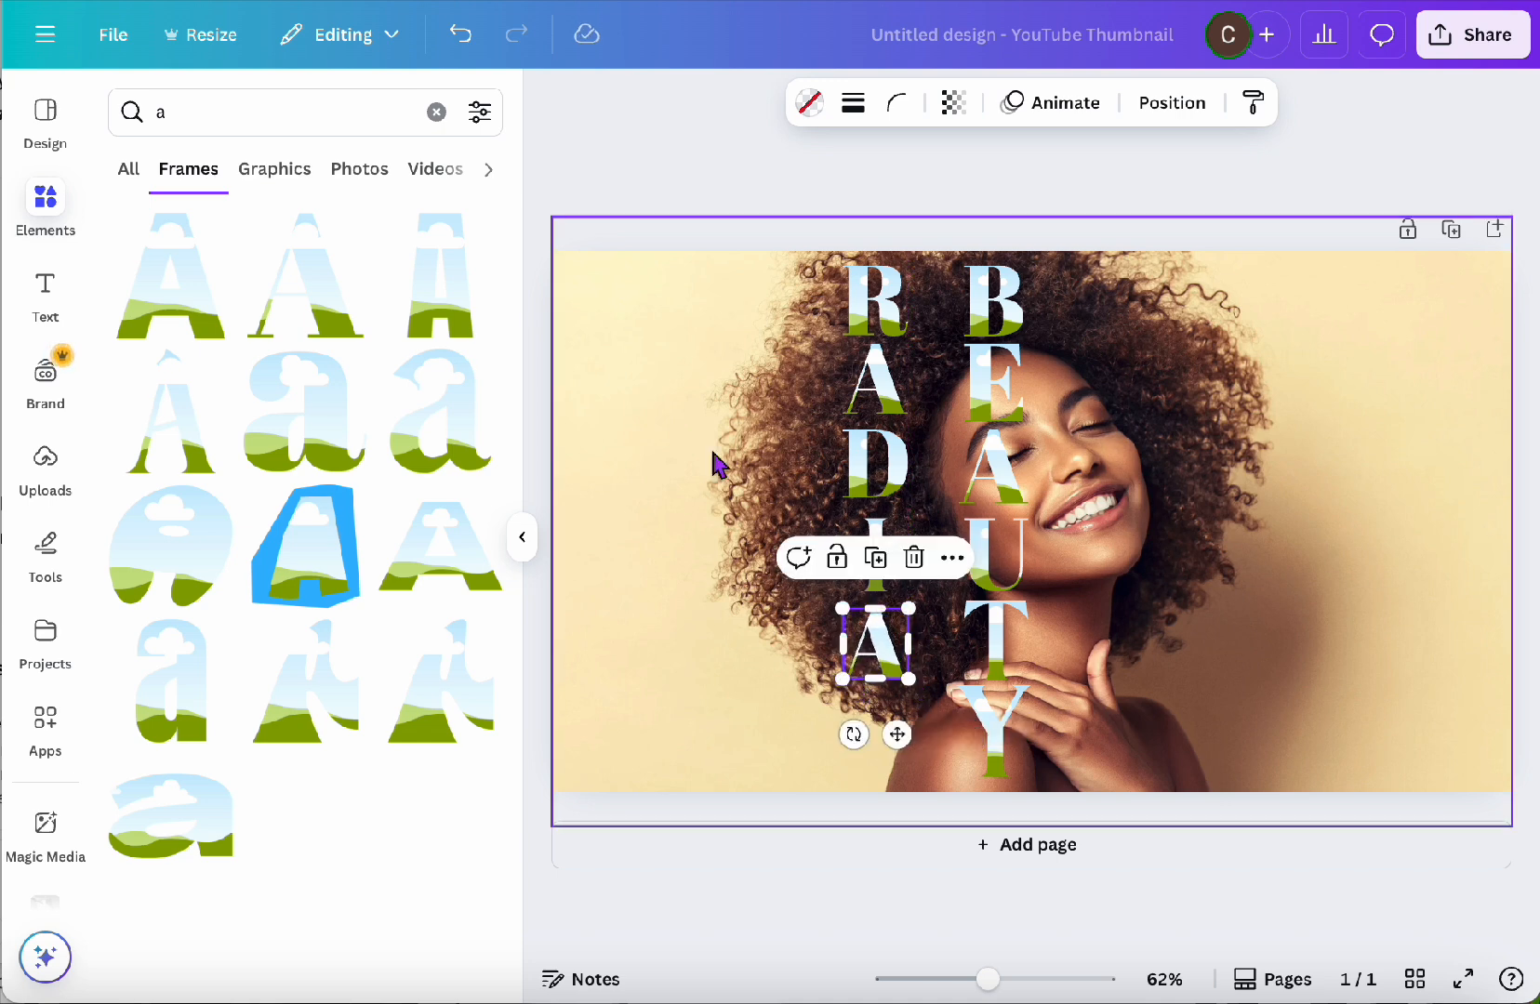
Step: Add a serif T letter frame, scaled to the column's width and aligned below the second A
click(214, 124)
key(BackSpace)
text(t)
key(Return)
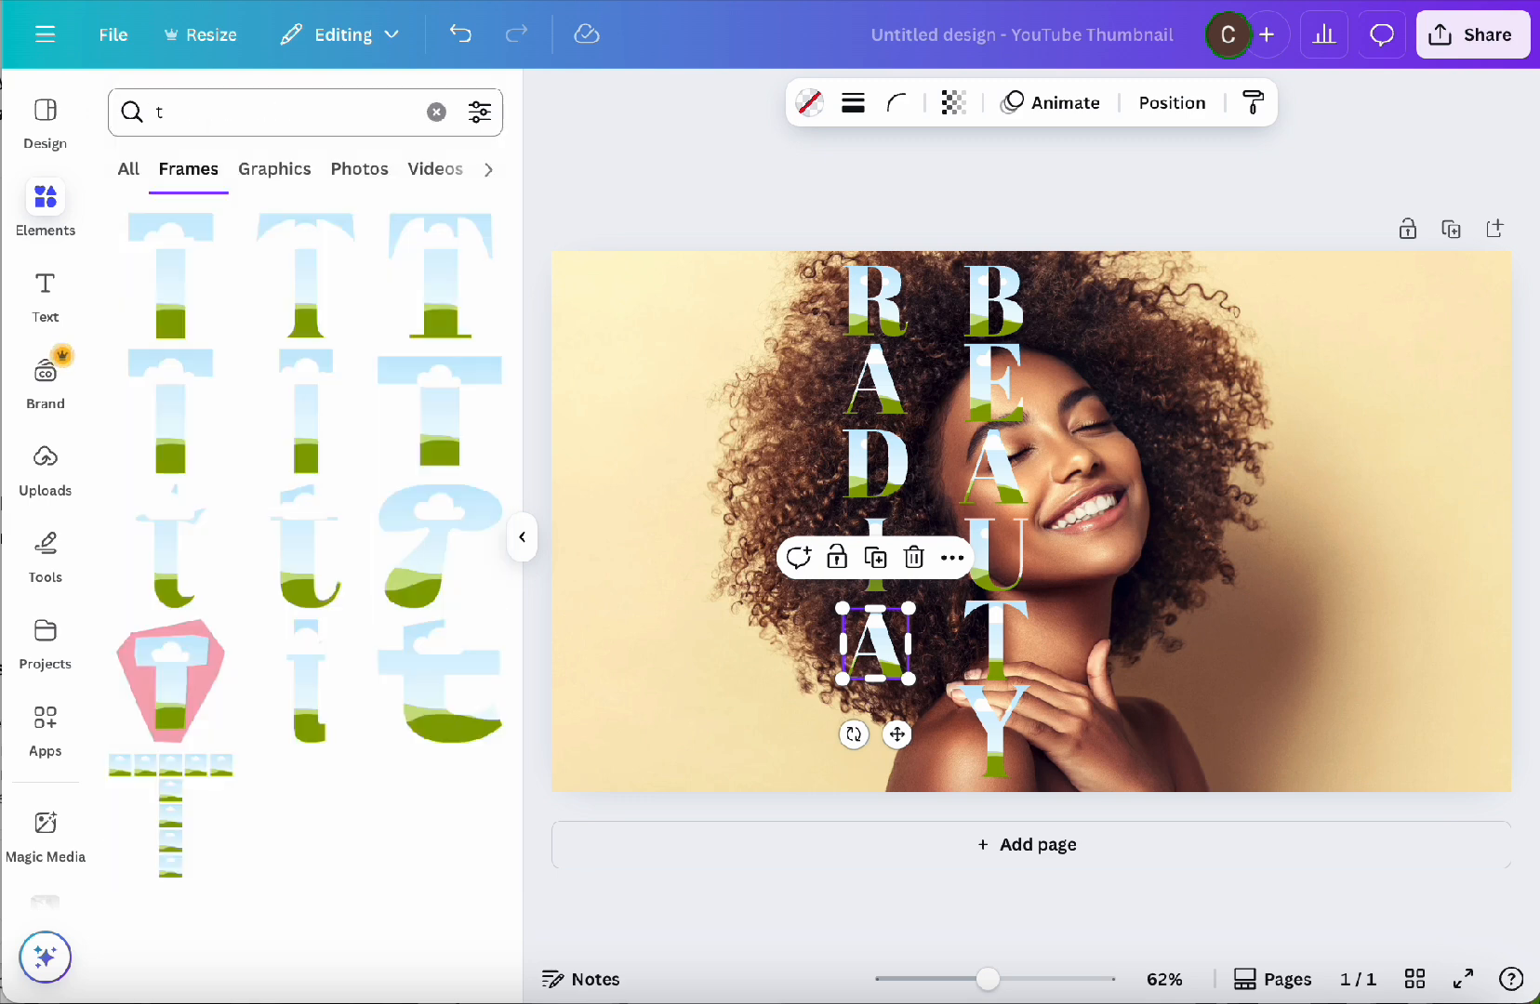
click(431, 339)
drag(1045, 457, 889, 770)
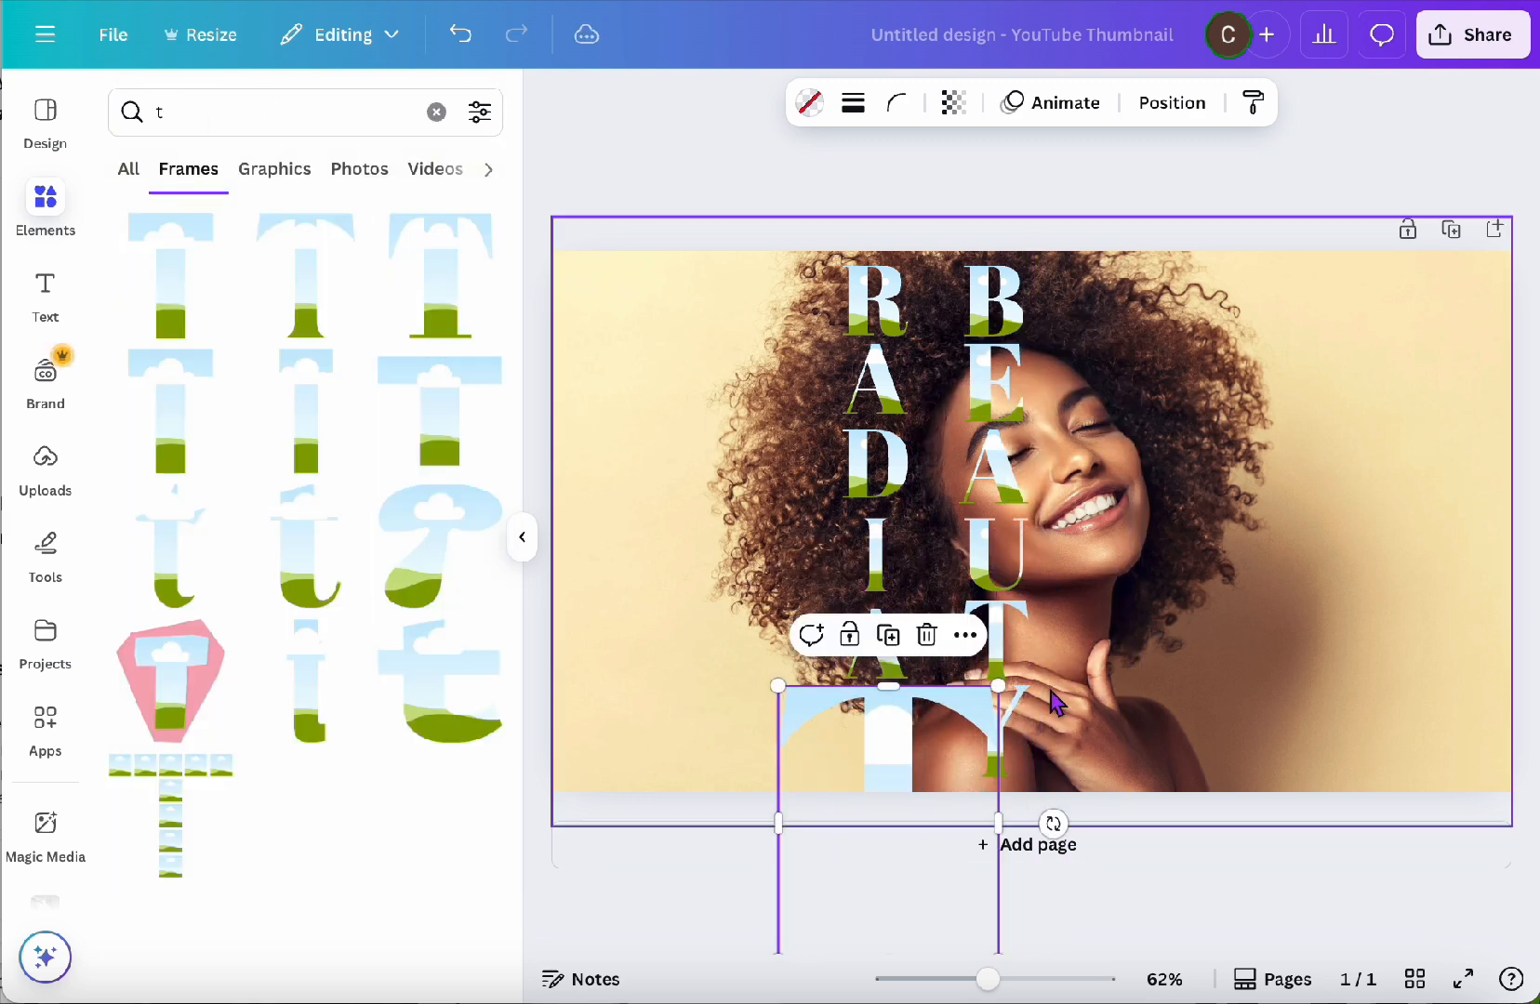
drag(1005, 689, 920, 539)
key(ctrl+z)
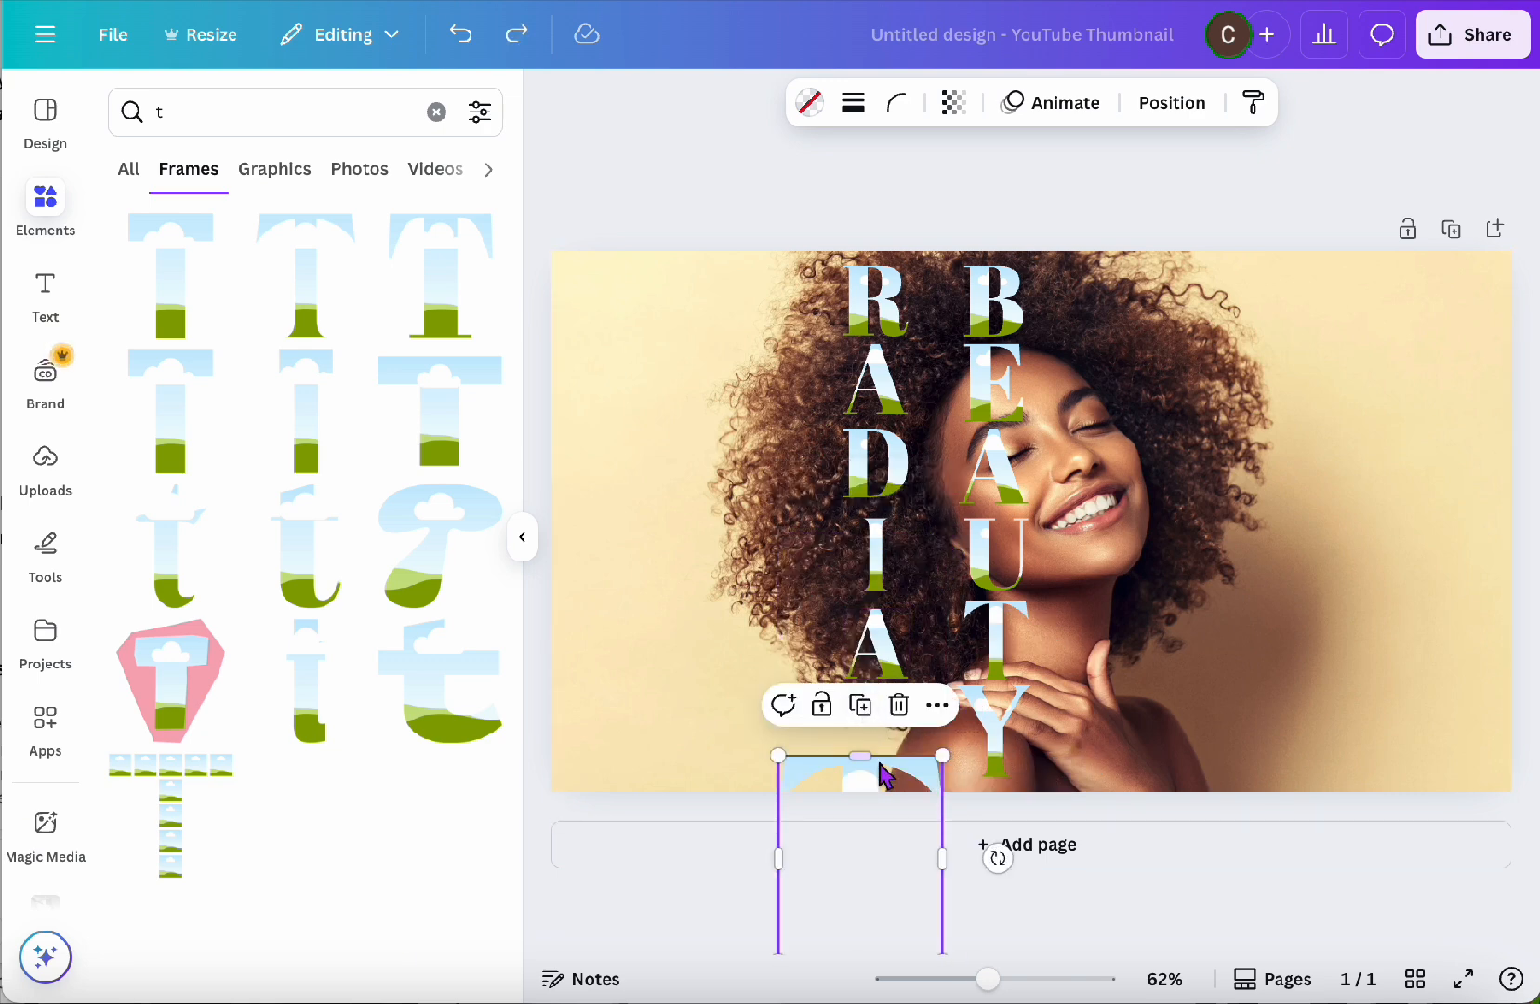
drag(883, 786, 893, 739)
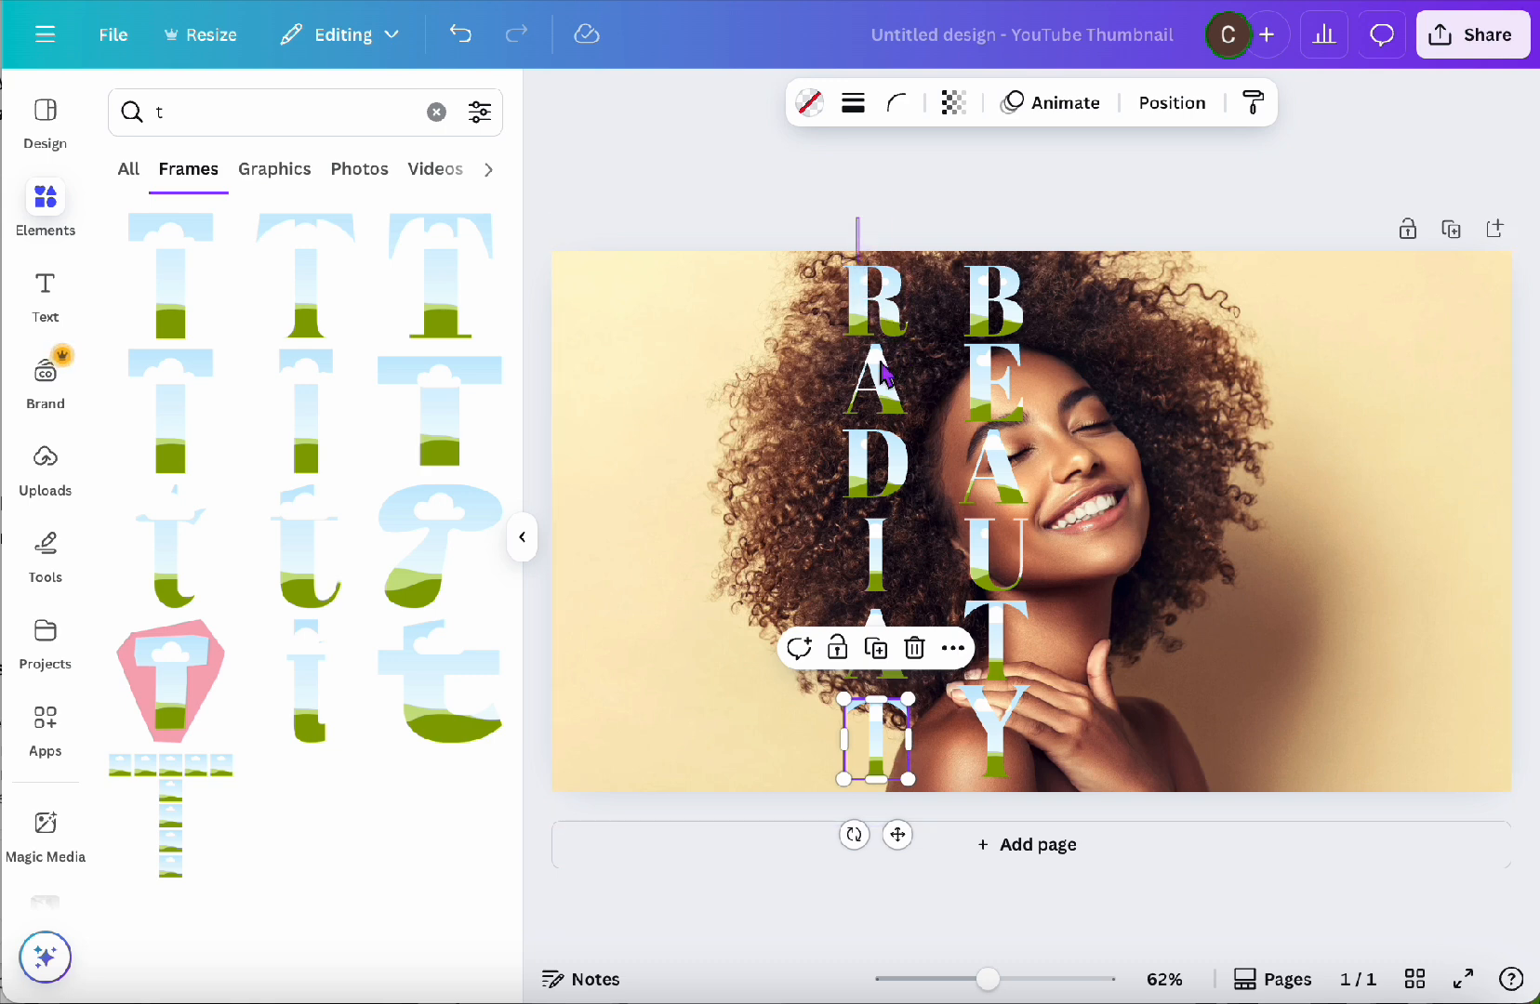
Step: Scale the six RADIAT letters together to about 75 wide and 589 high, and add a matching serif E frame below the T
drag(882, 375, 871, 709)
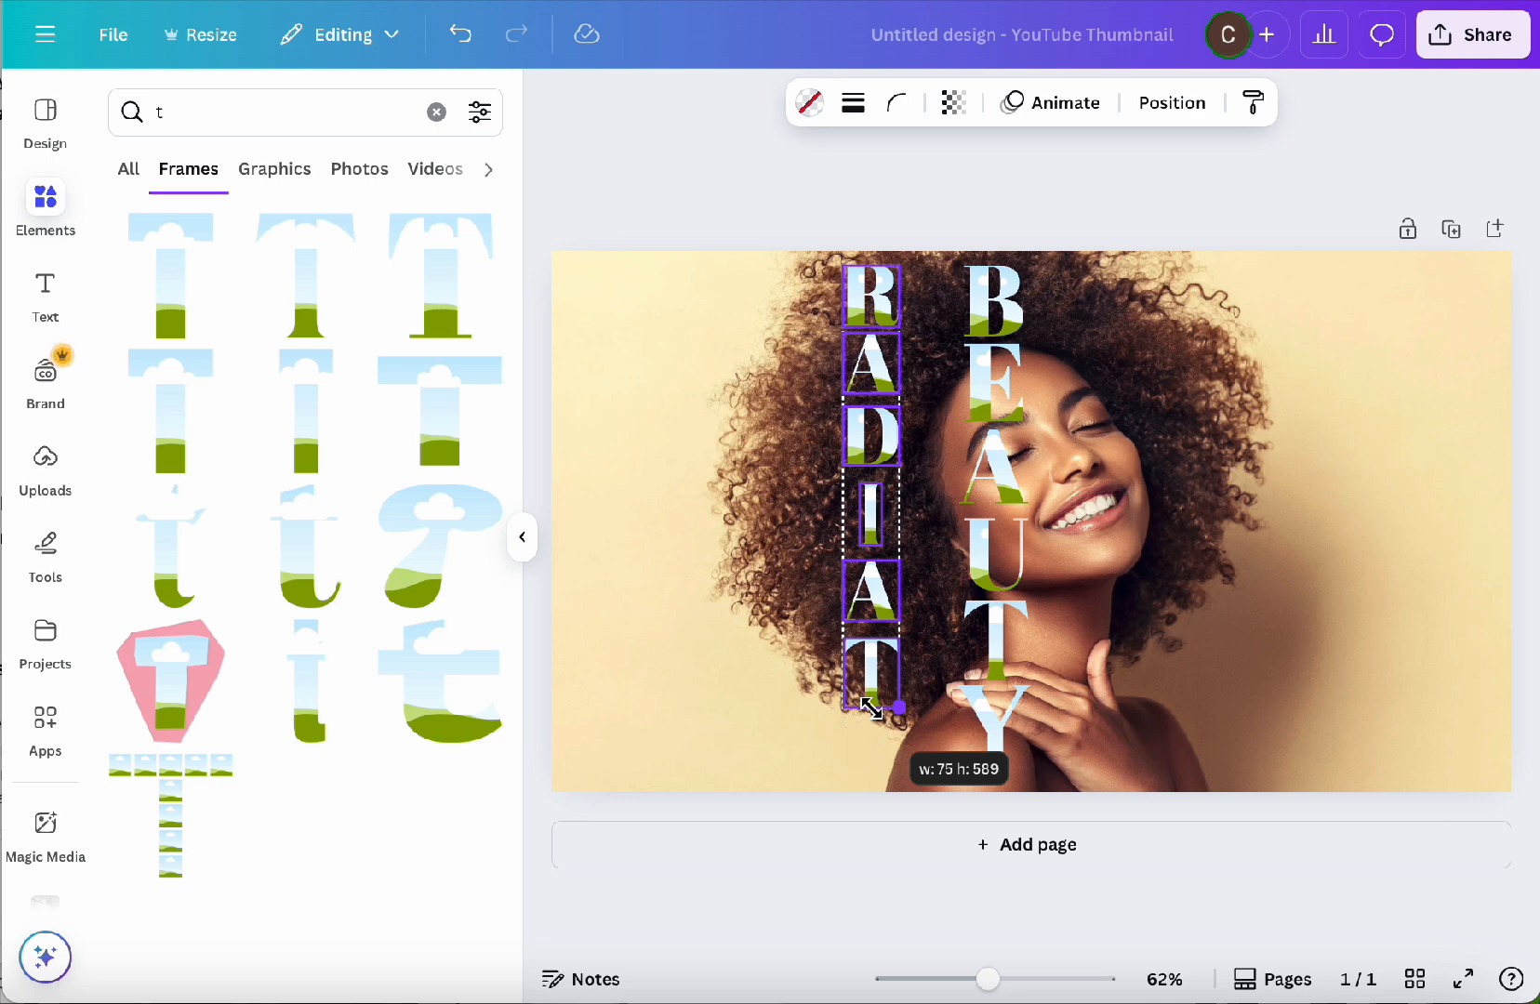
drag(871, 708, 871, 708)
click(240, 127)
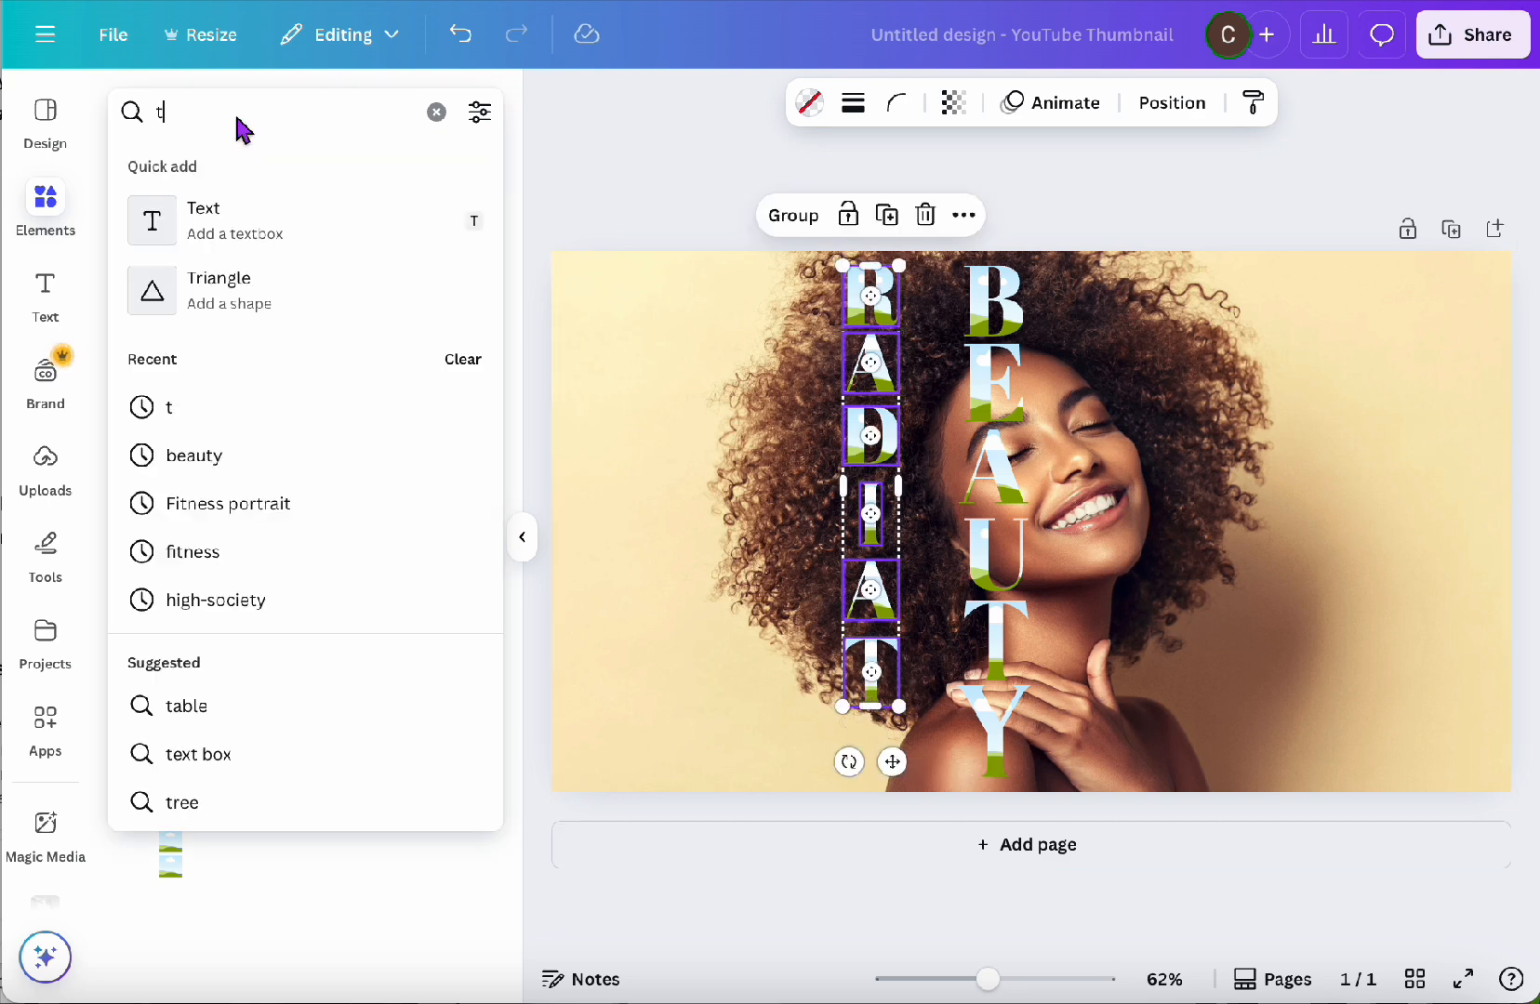
key(BackSpace)
text(e)
key(Return)
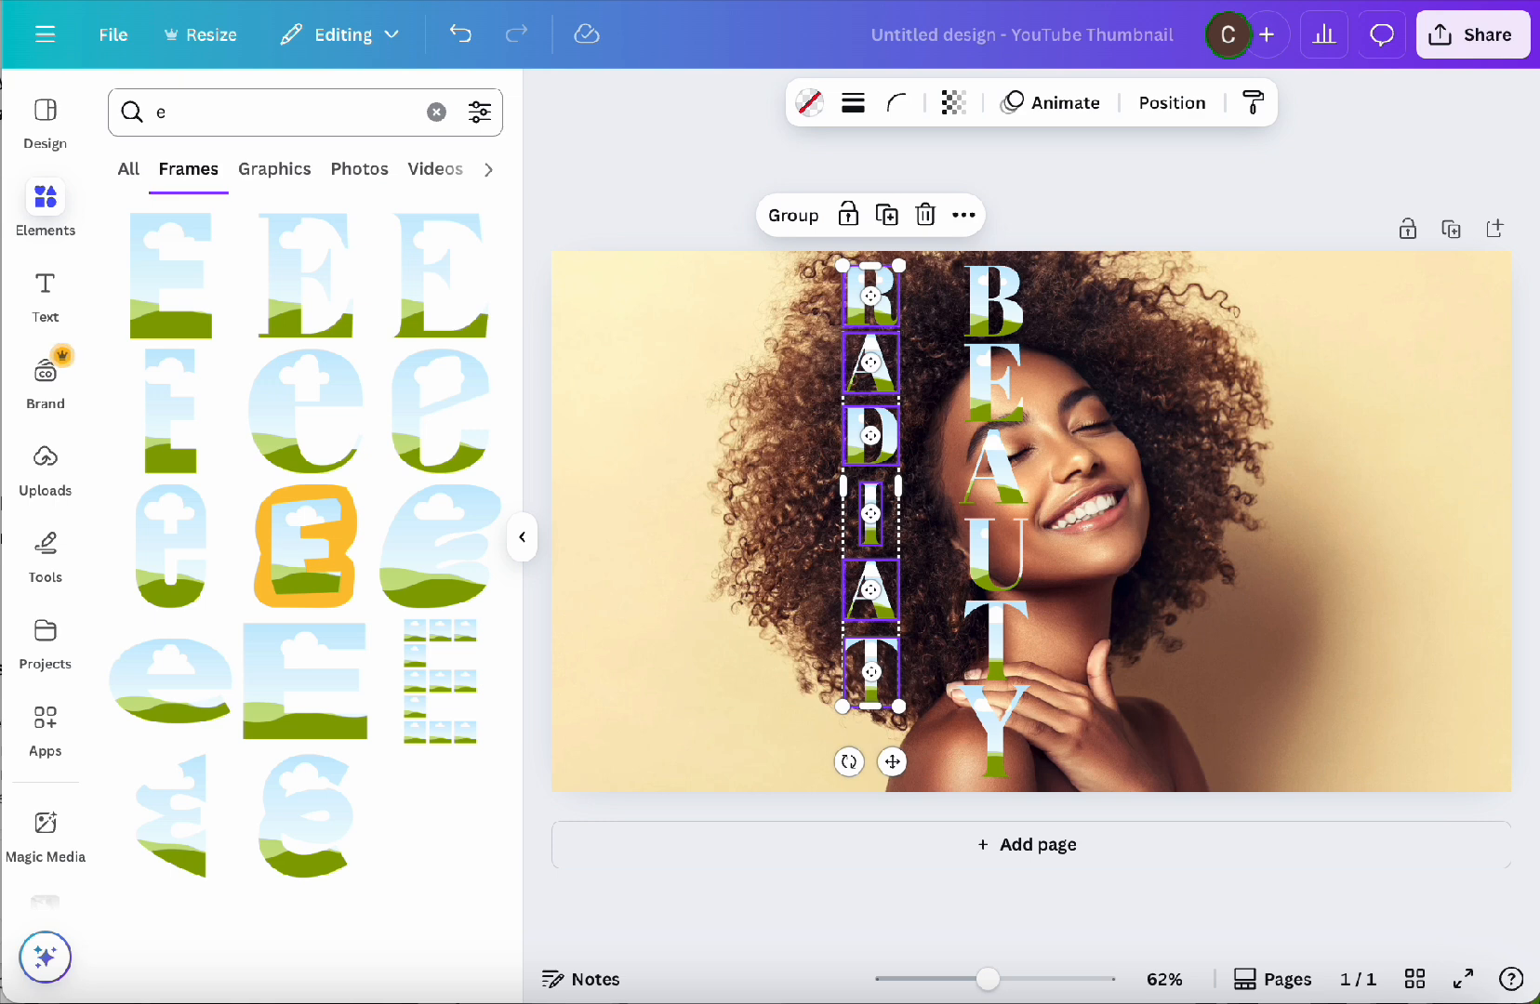
drag(299, 276, 822, 593)
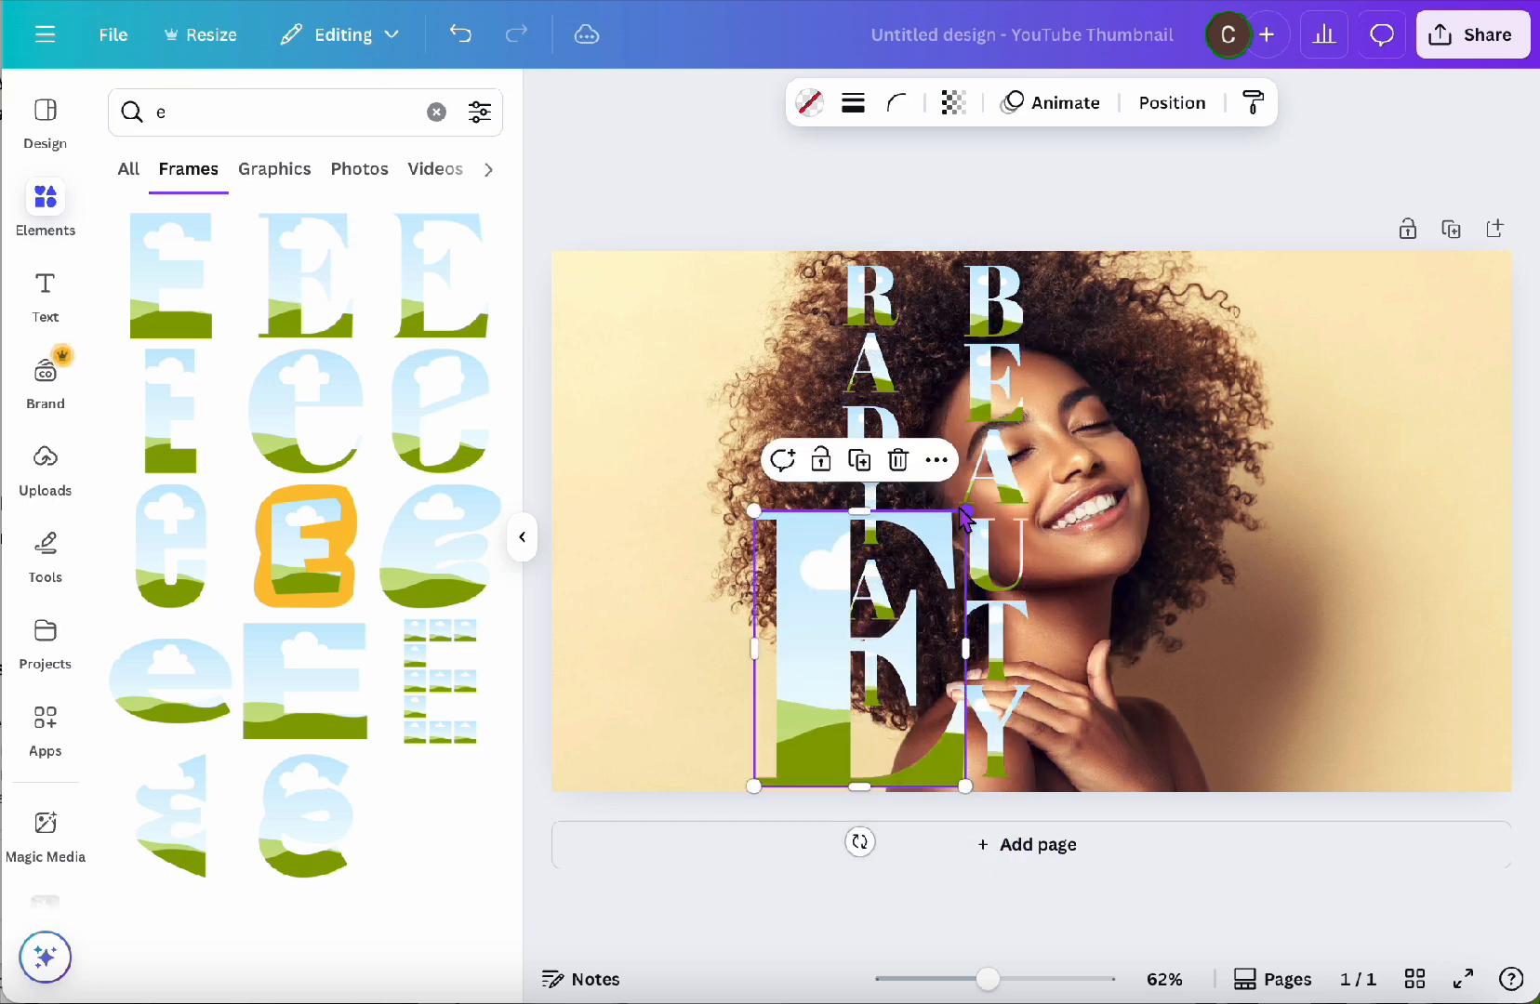
drag(967, 513, 870, 745)
click(760, 649)
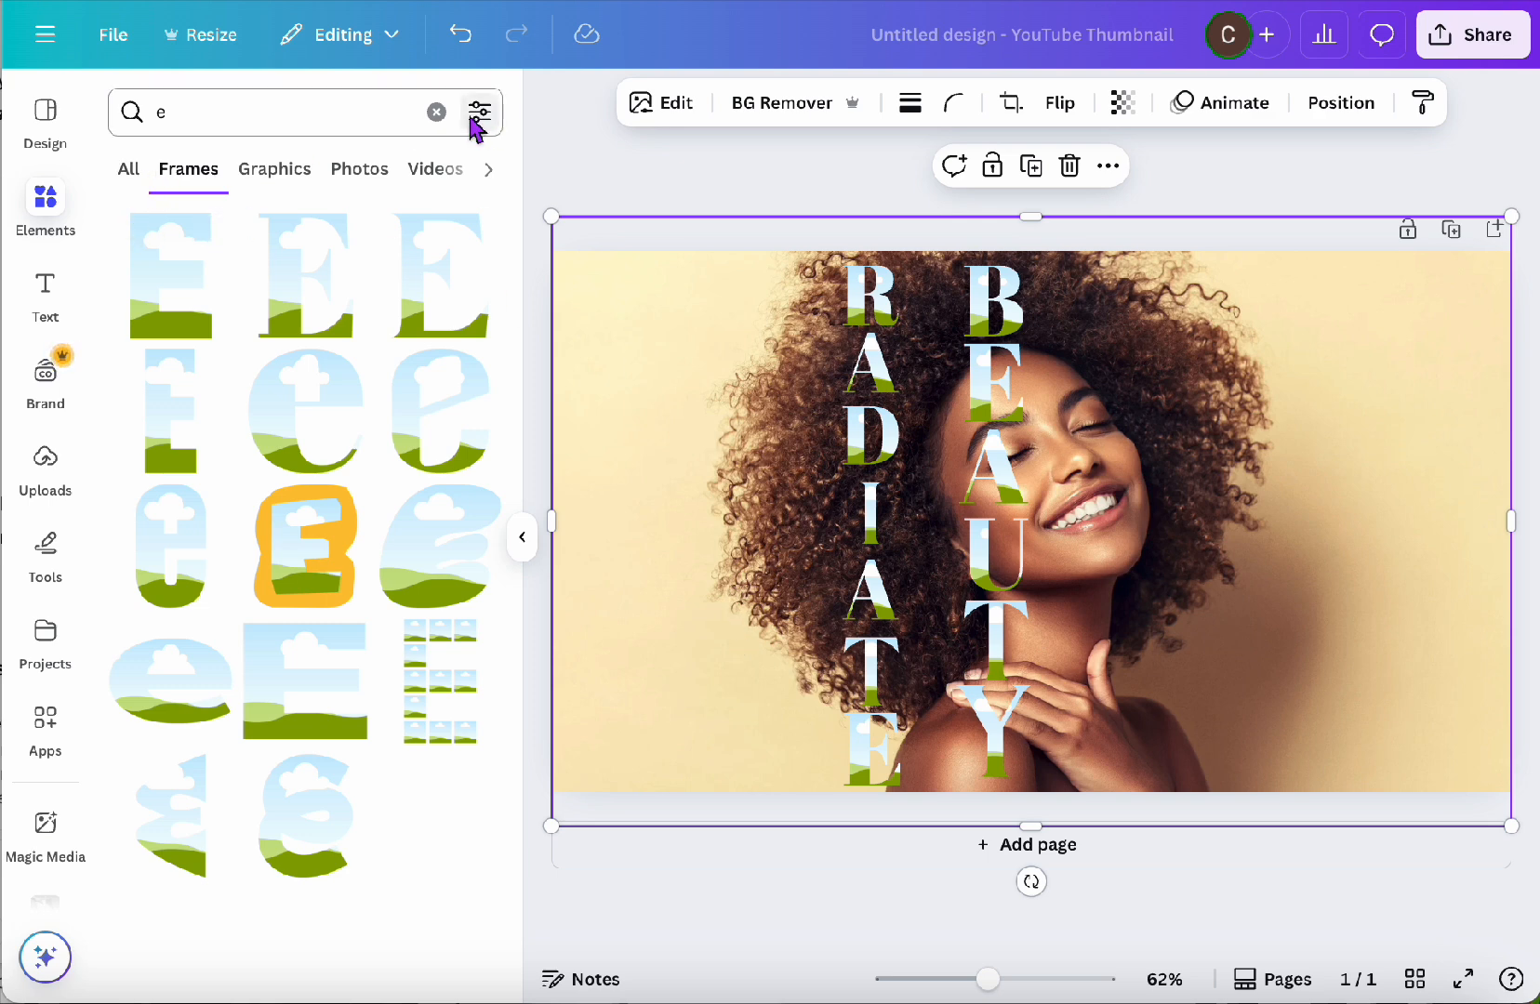
Step: Fill the R frame with the recently used portrait photo and enlarge and shift its crop to line up with the background portrait
click(432, 116)
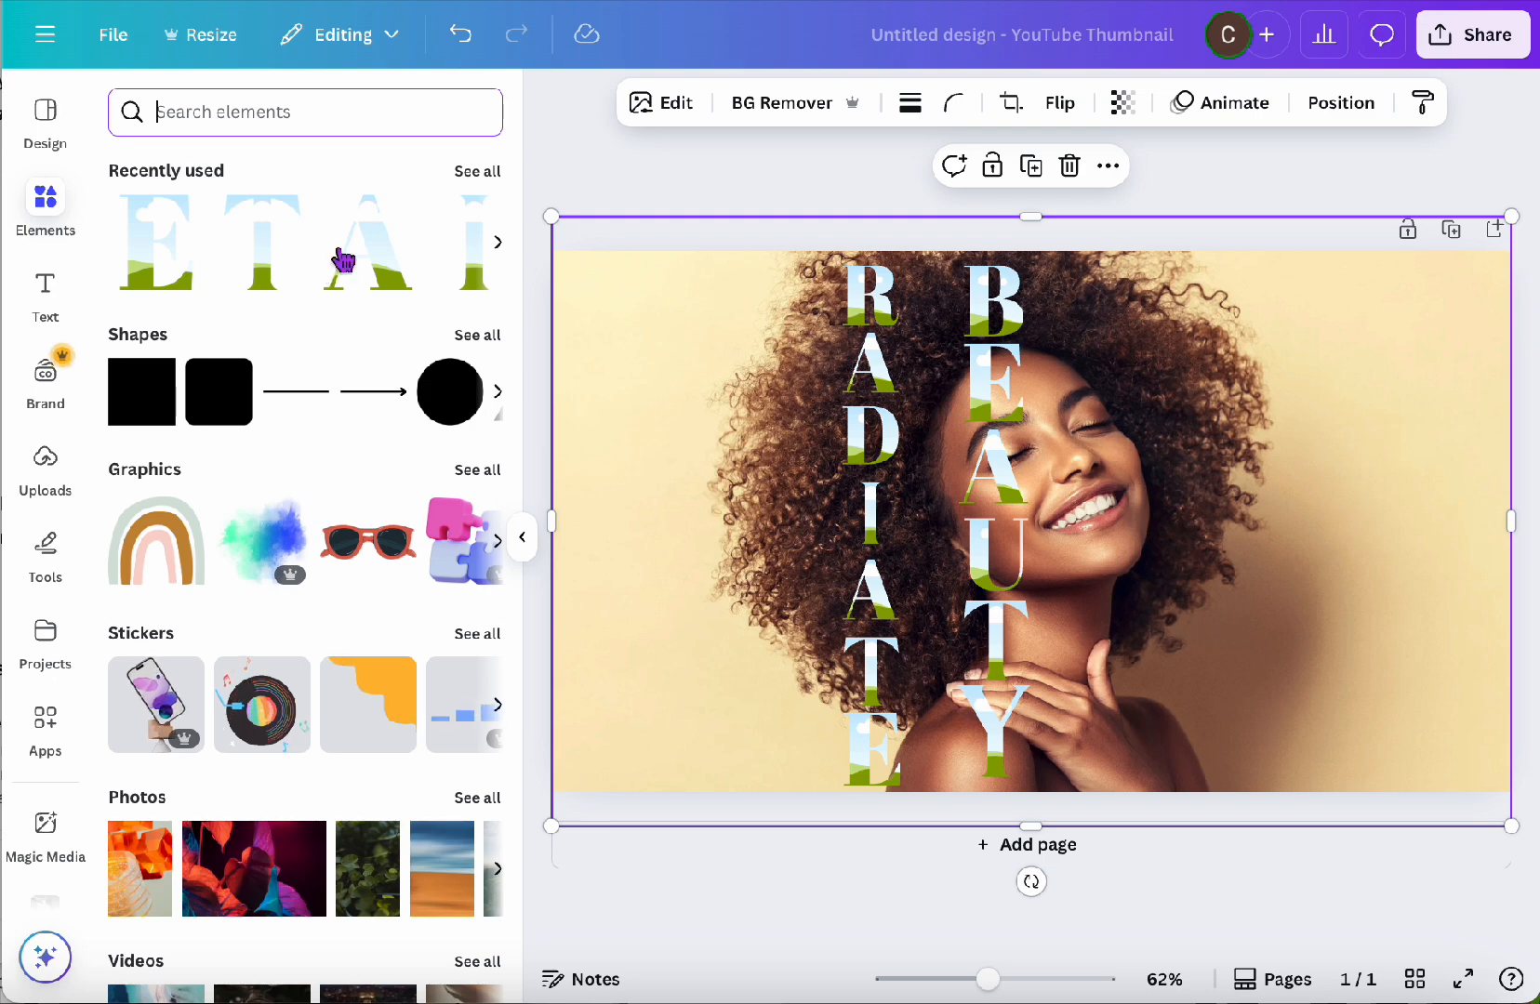
click(477, 171)
drag(226, 585, 1392, 232)
double_click(863, 300)
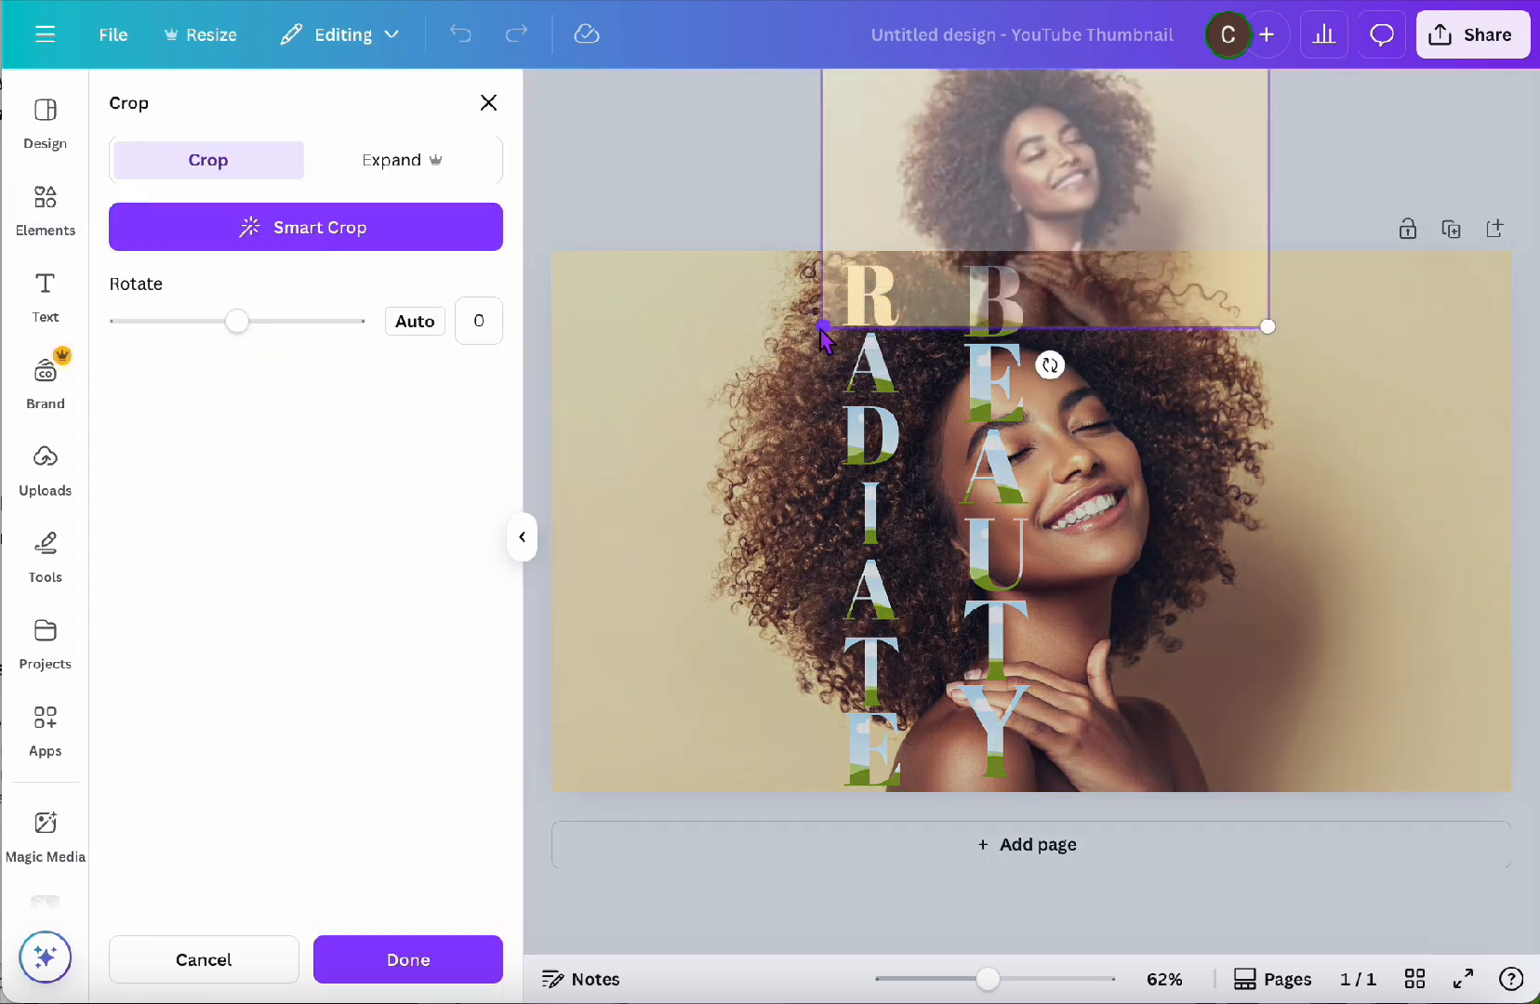
drag(822, 327, 601, 588)
drag(1266, 500, 1516, 650)
drag(704, 271, 666, 432)
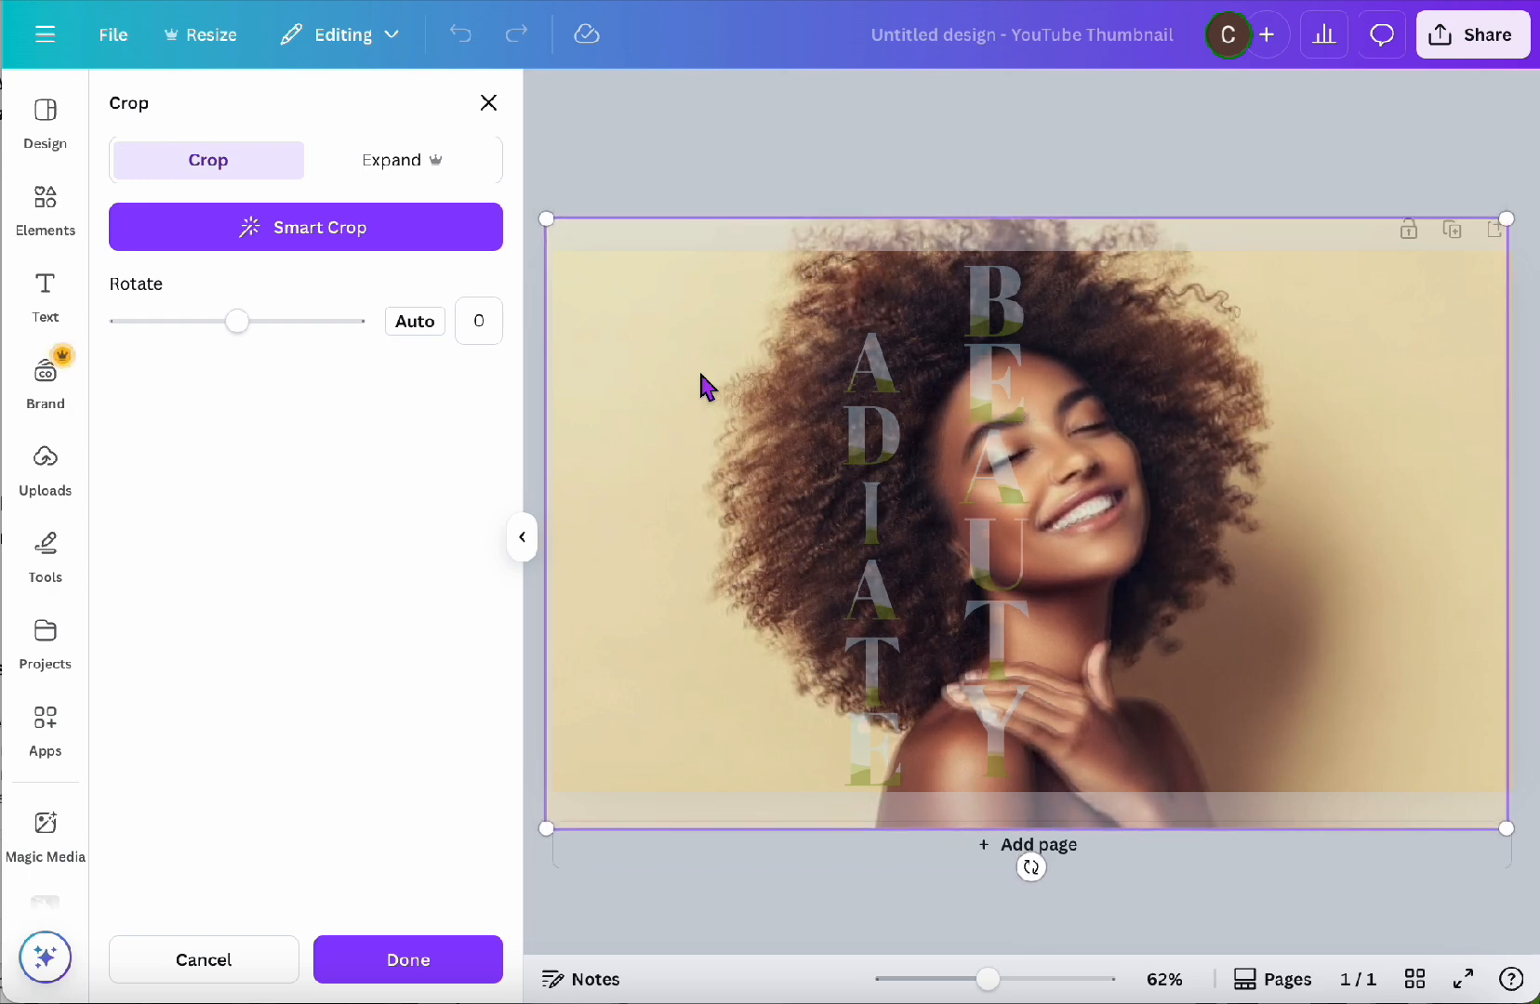
click(435, 971)
Step: Fill the A frame below the R with the portrait photo and adjust its crop to coincide with the background portrait
drag(226, 586, 1450, 120)
double_click(871, 360)
click(400, 165)
click(250, 165)
drag(822, 394, 493, 609)
drag(768, 417, 821, 576)
drag(1447, 766, 1500, 816)
drag(544, 807, 552, 803)
drag(1430, 463, 1430, 489)
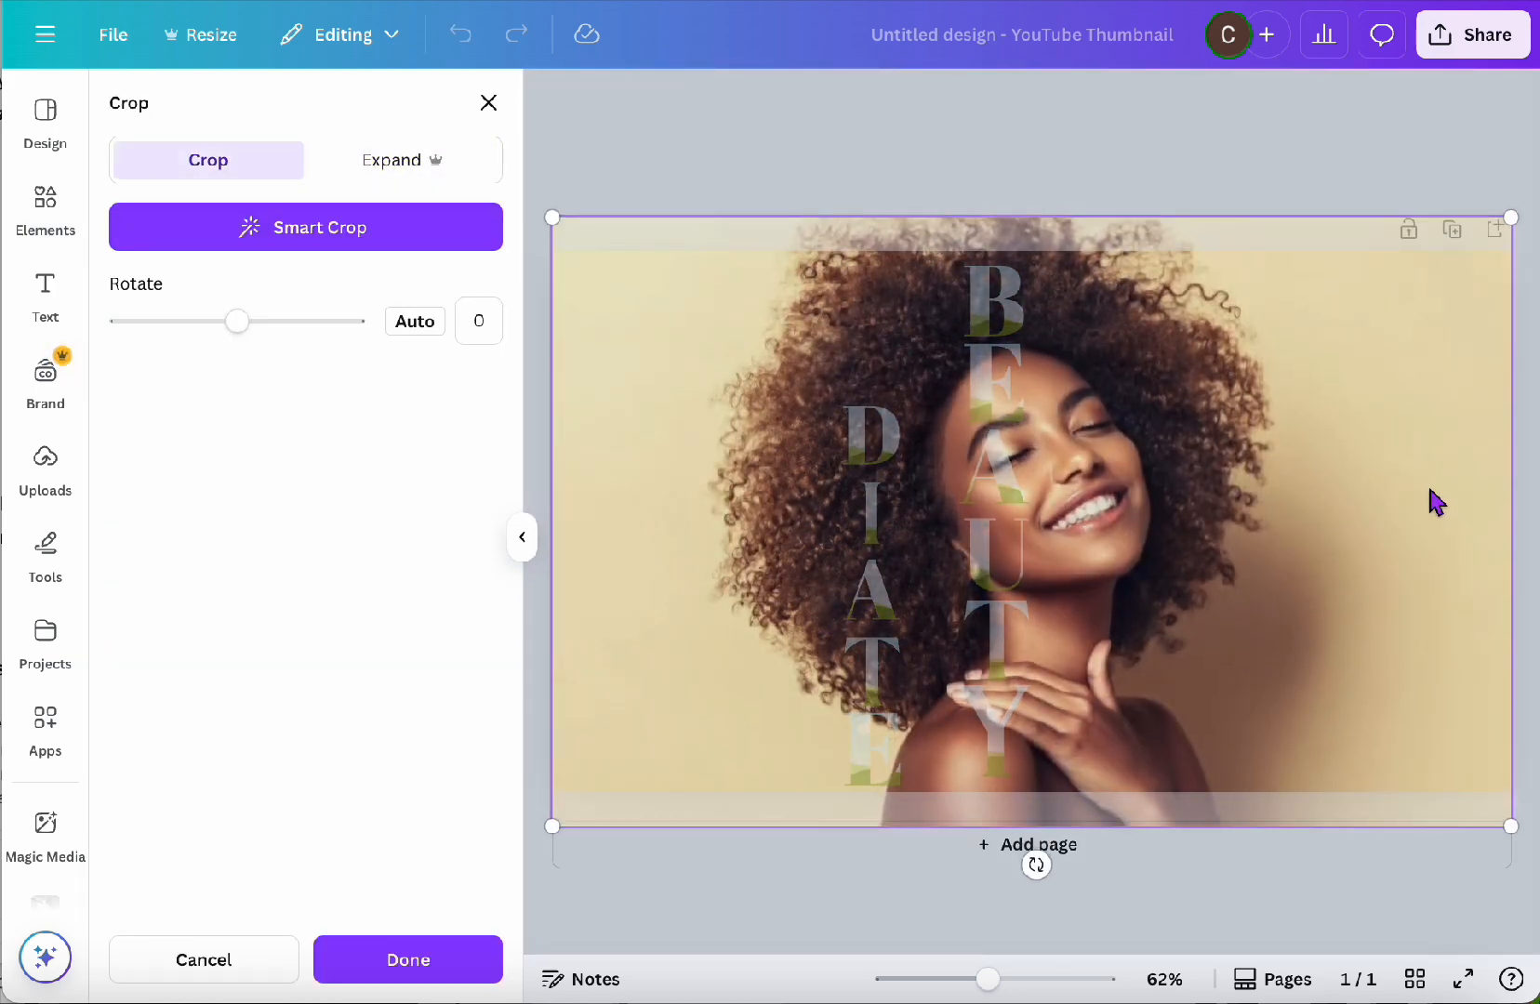
click(423, 965)
Step: Fill the D frame with the portrait photo and enlarge its crop to coincide with the background portrait
drag(226, 587, 1512, 843)
double_click(854, 446)
drag(825, 408, 551, 216)
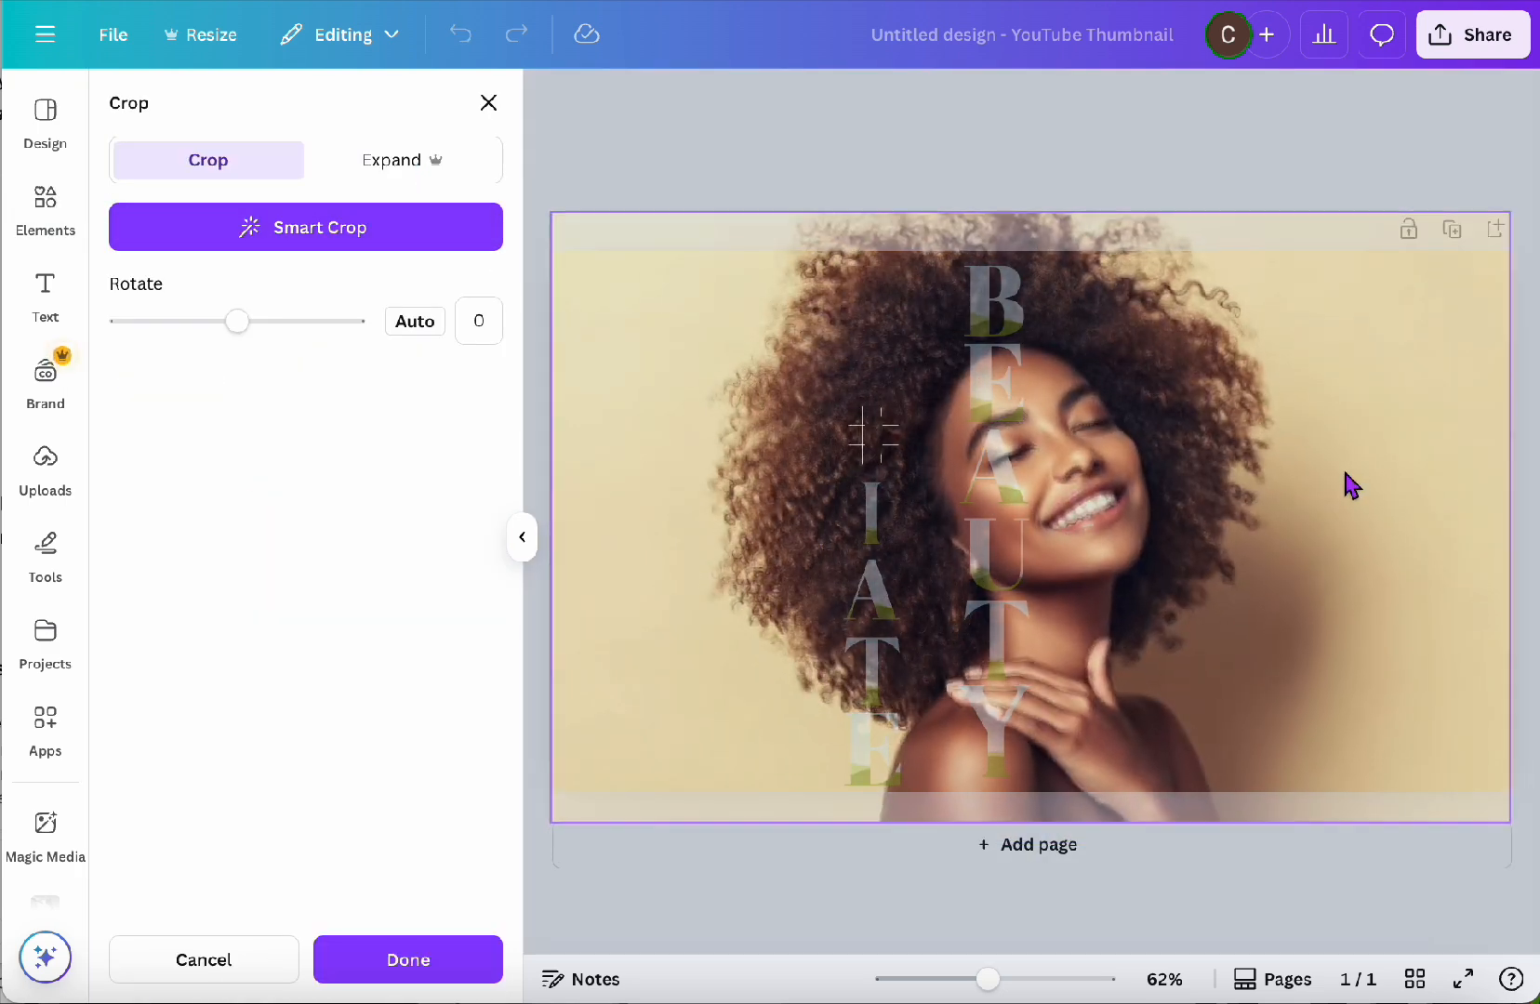
click(474, 965)
Step: Fill the I frame with the portrait photo and enlarge and shift its crop to match the background portrait
drag(226, 589, 1528, 160)
double_click(873, 517)
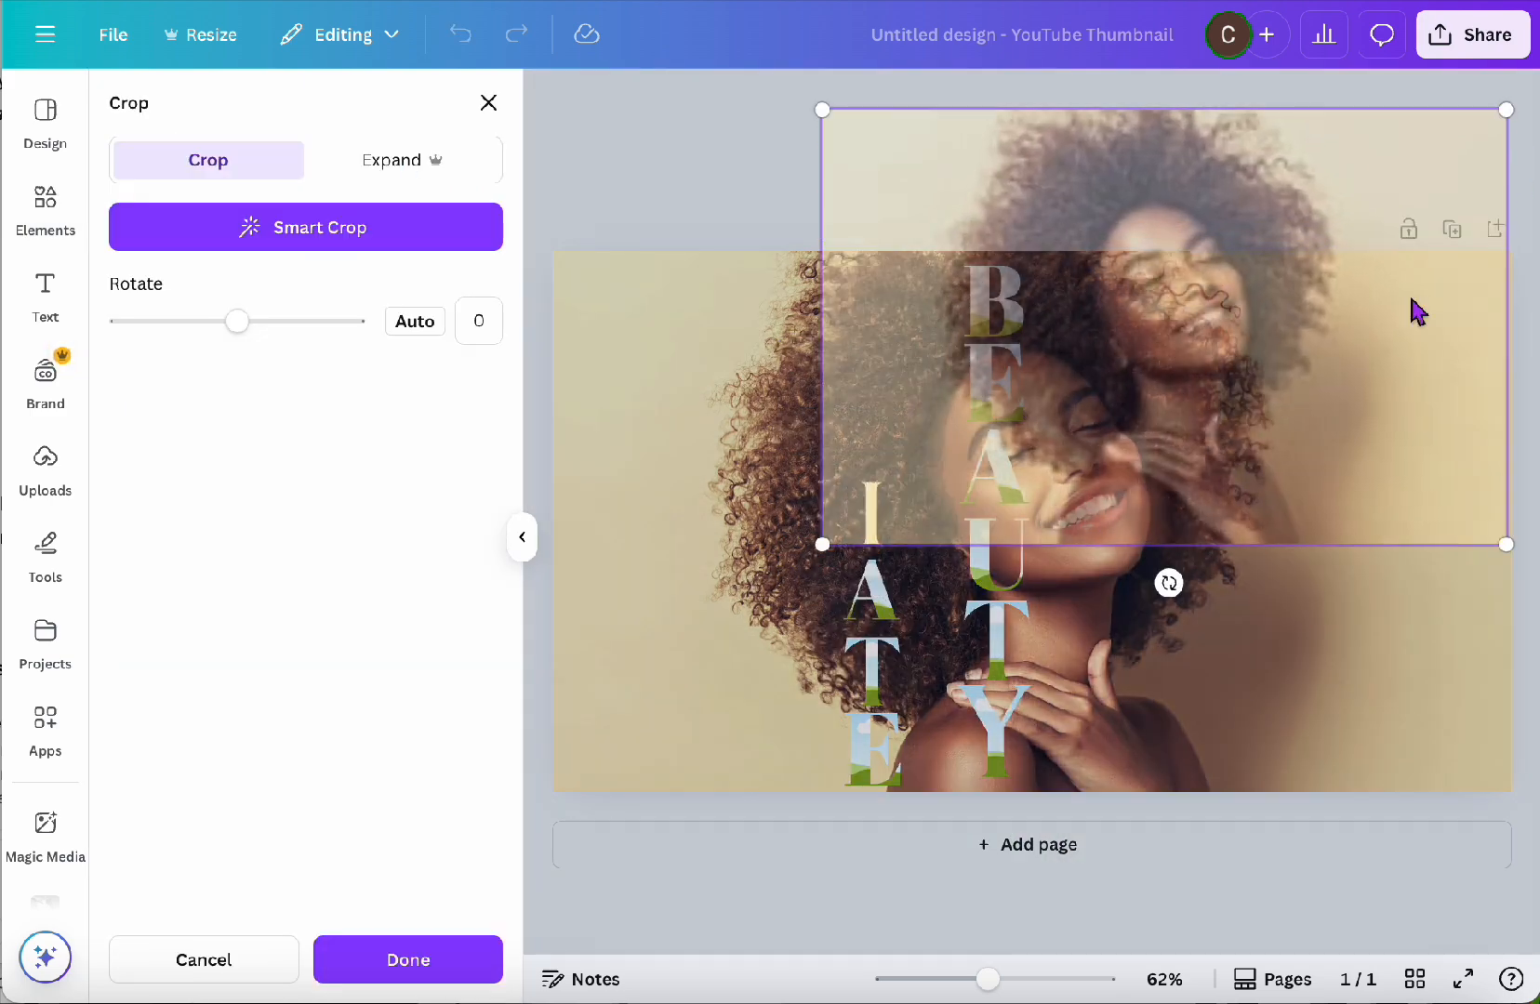
drag(821, 544, 536, 700)
drag(1285, 492, 1283, 602)
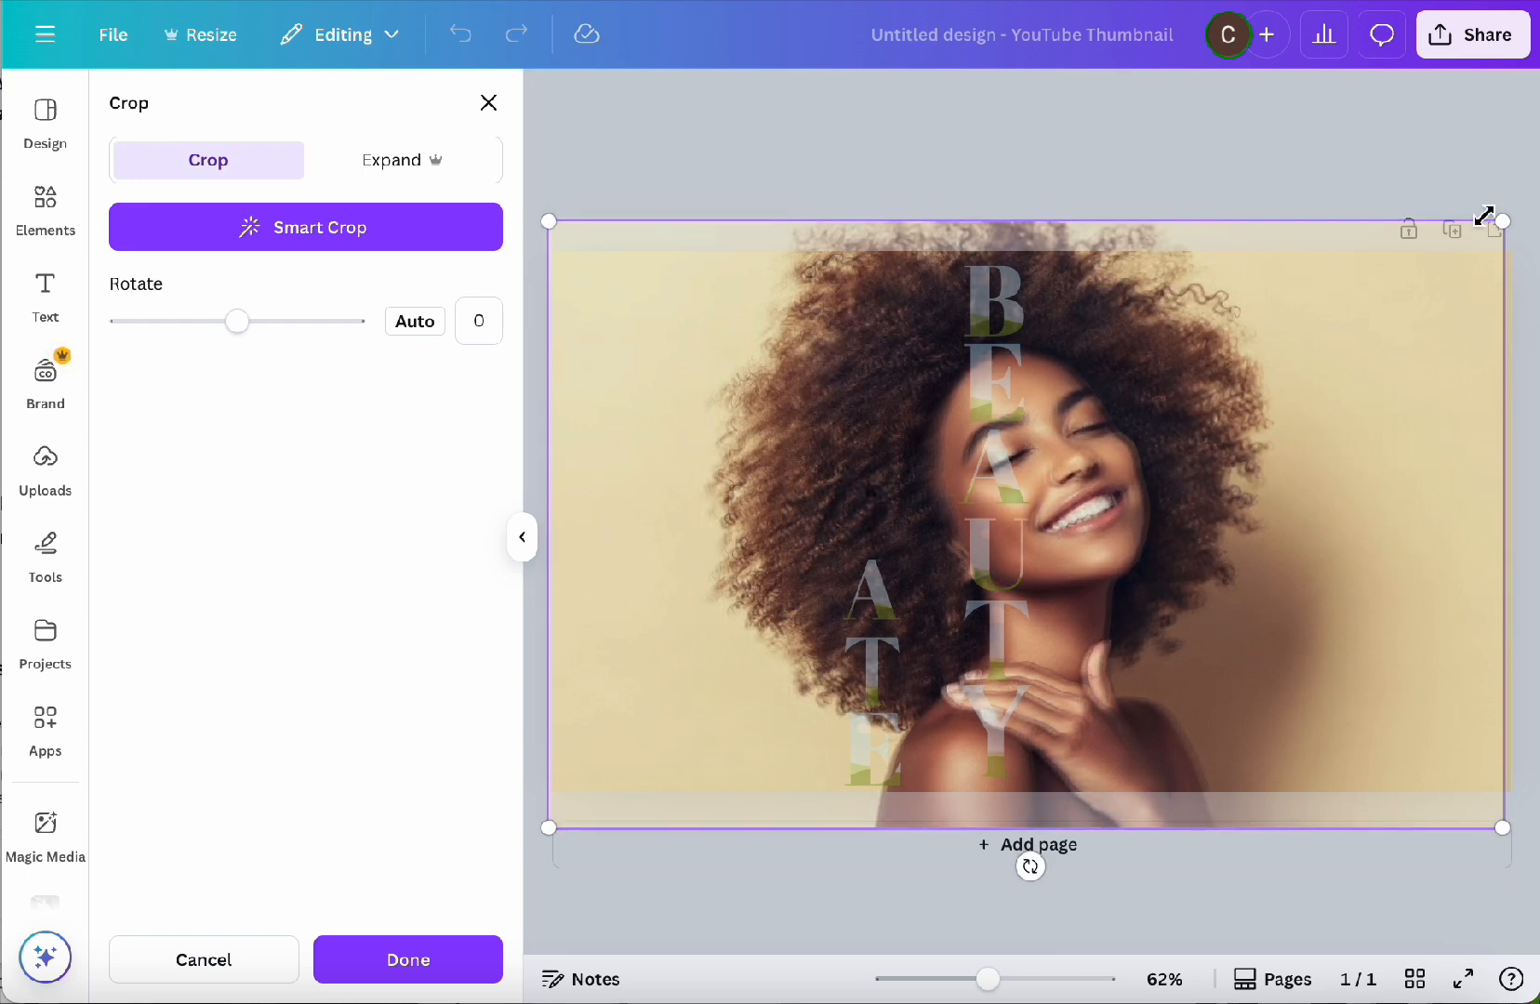
drag(1484, 216, 1501, 221)
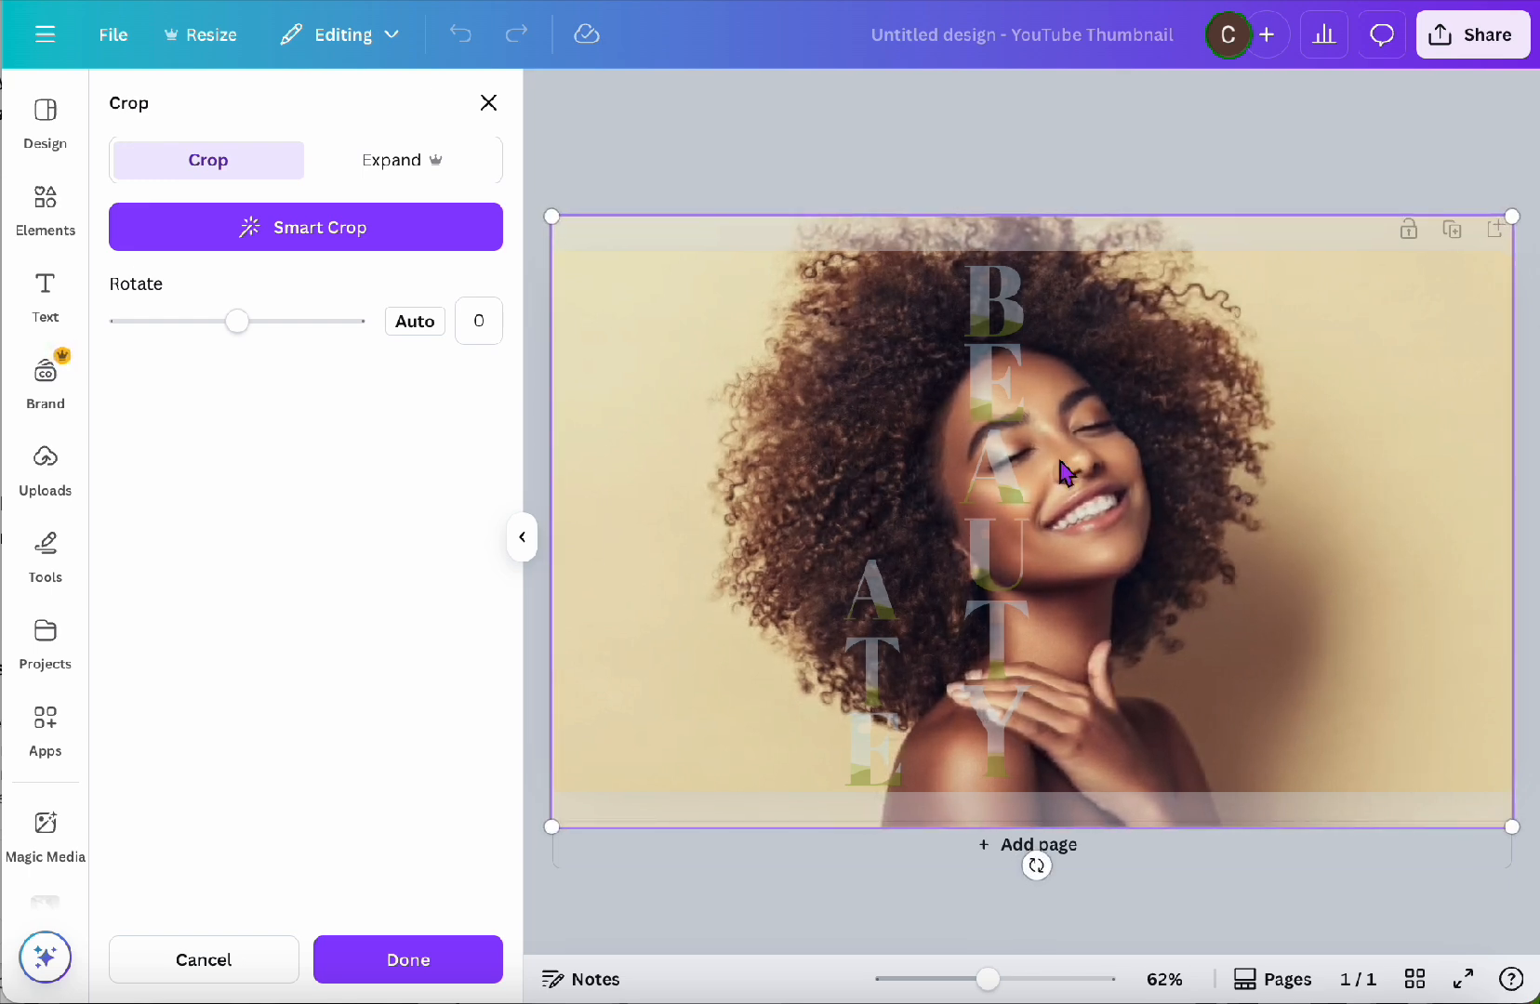
click(408, 960)
Step: Fill the A frame below the I with the portrait photo and adjust its crop to coincide with the background portrait
drag(221, 595, 1521, 199)
double_click(874, 592)
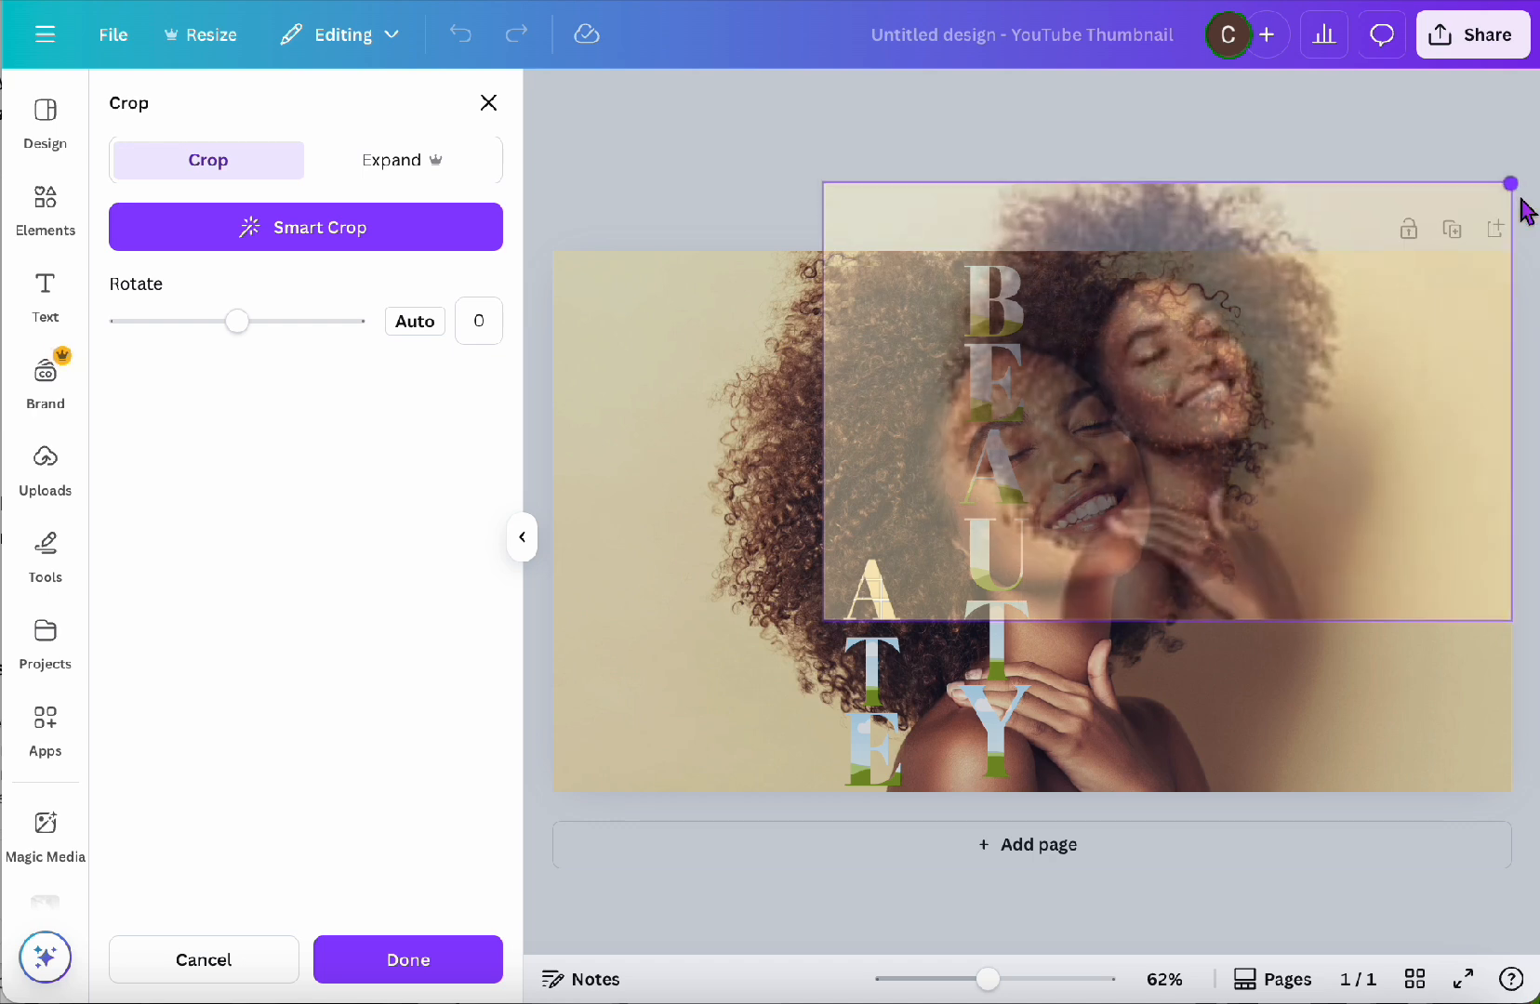
drag(823, 620, 560, 811)
drag(1186, 559, 1191, 591)
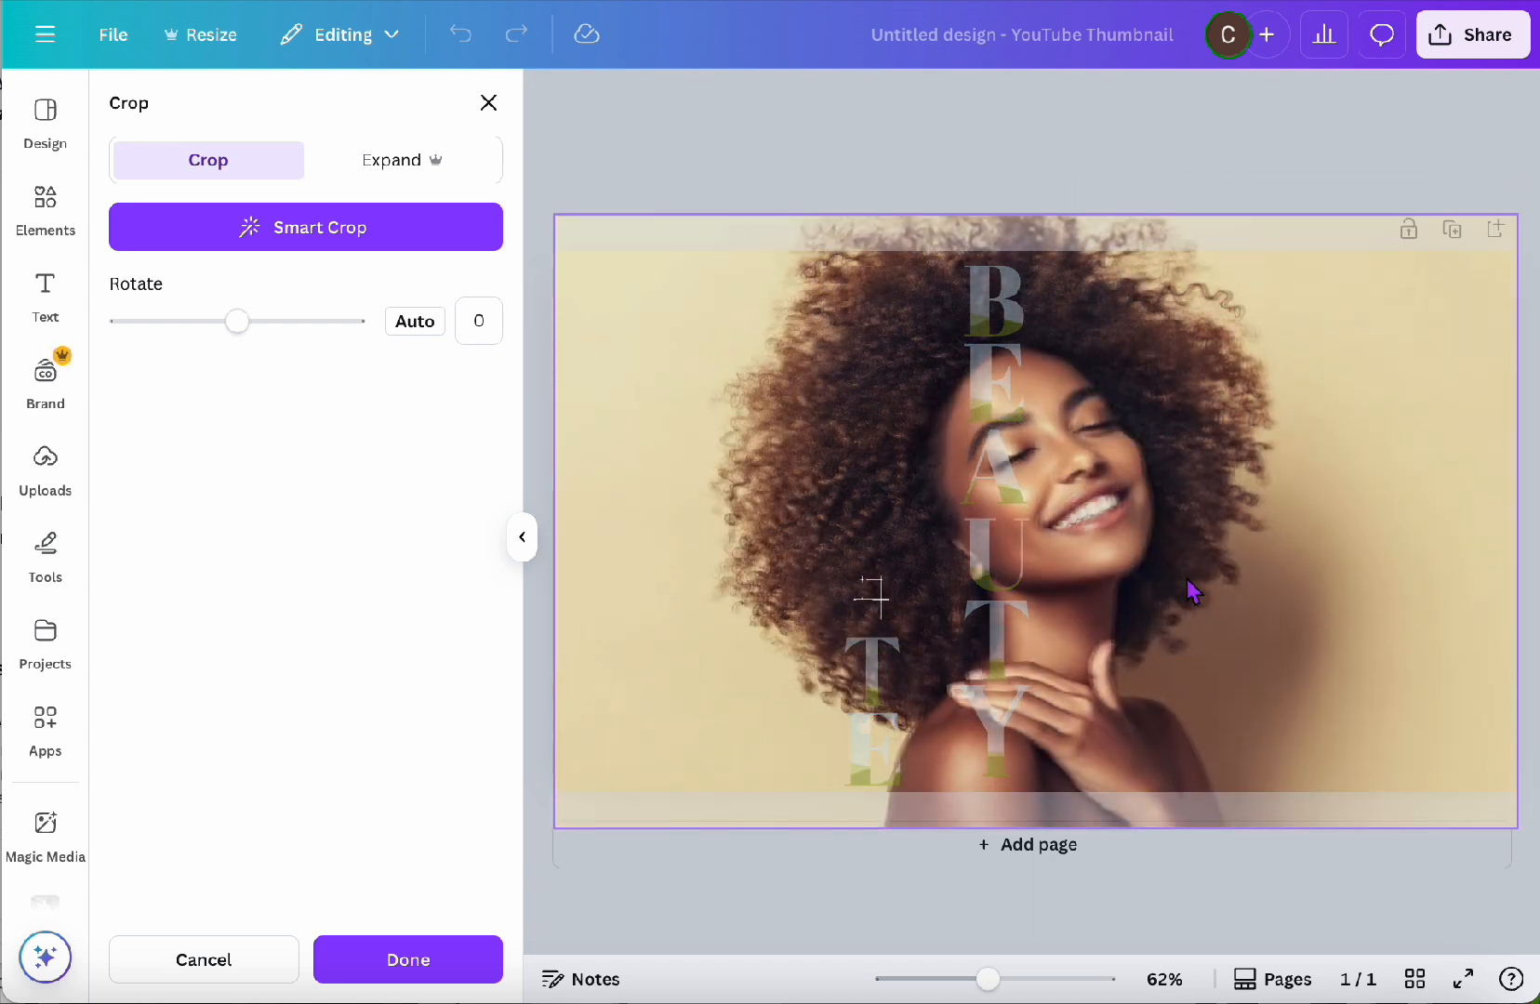
click(408, 960)
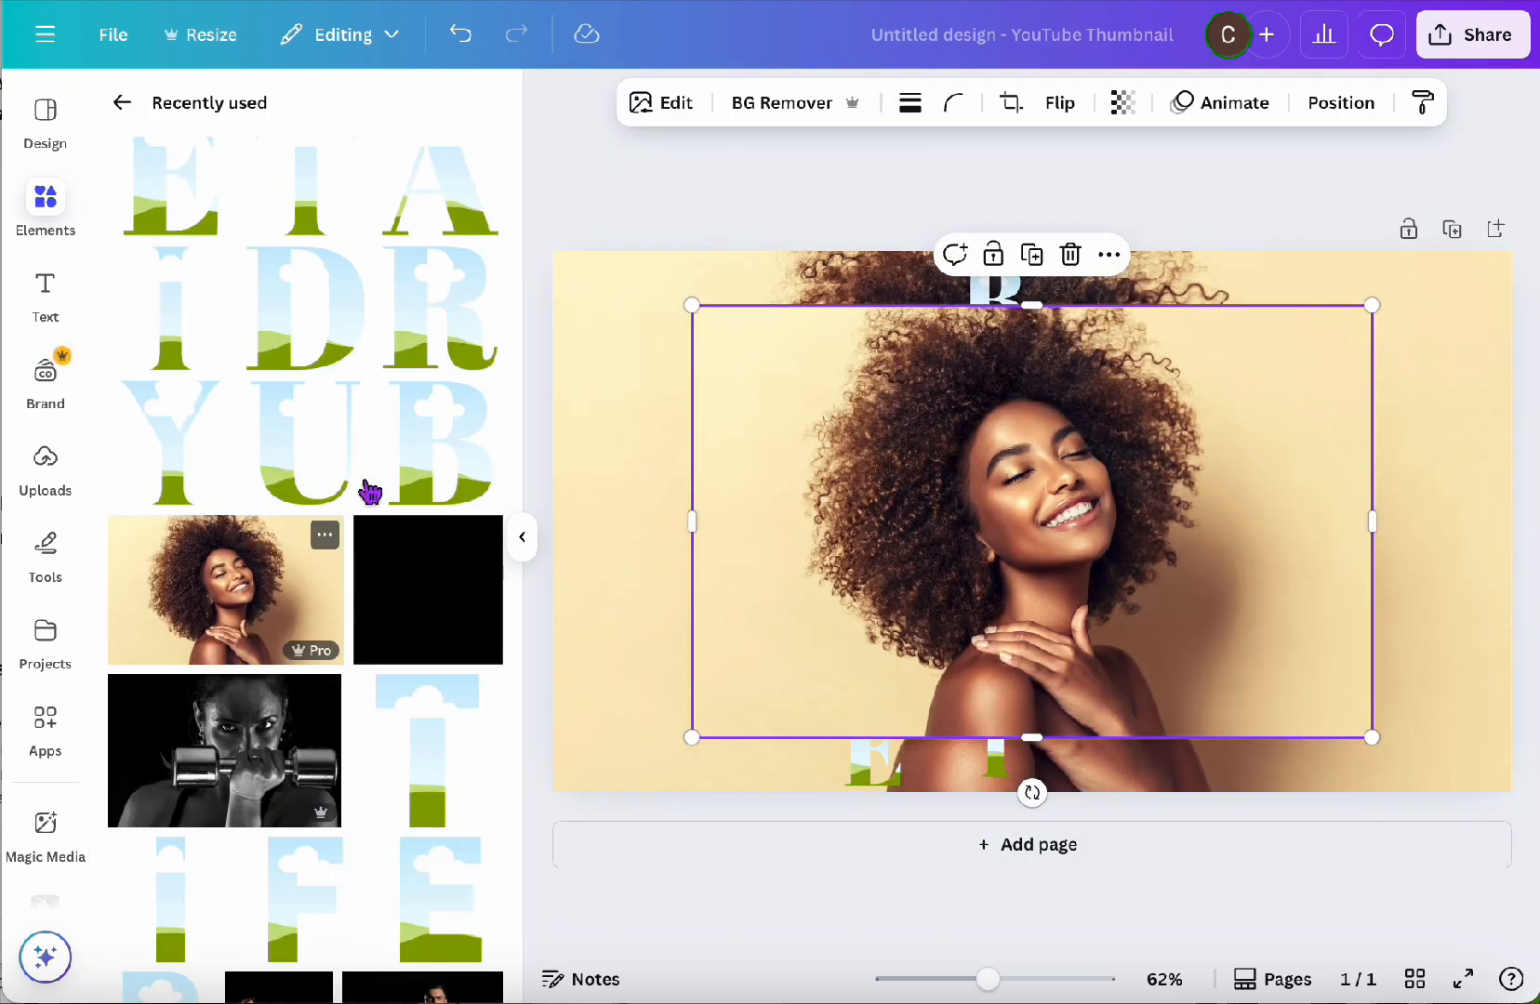
Step: Fill the T frame of RADIATE with the portrait photo and scale and shift its crop to line up with the background
drag(330, 558, 874, 669)
double_click(873, 670)
drag(1302, 395, 1534, 246)
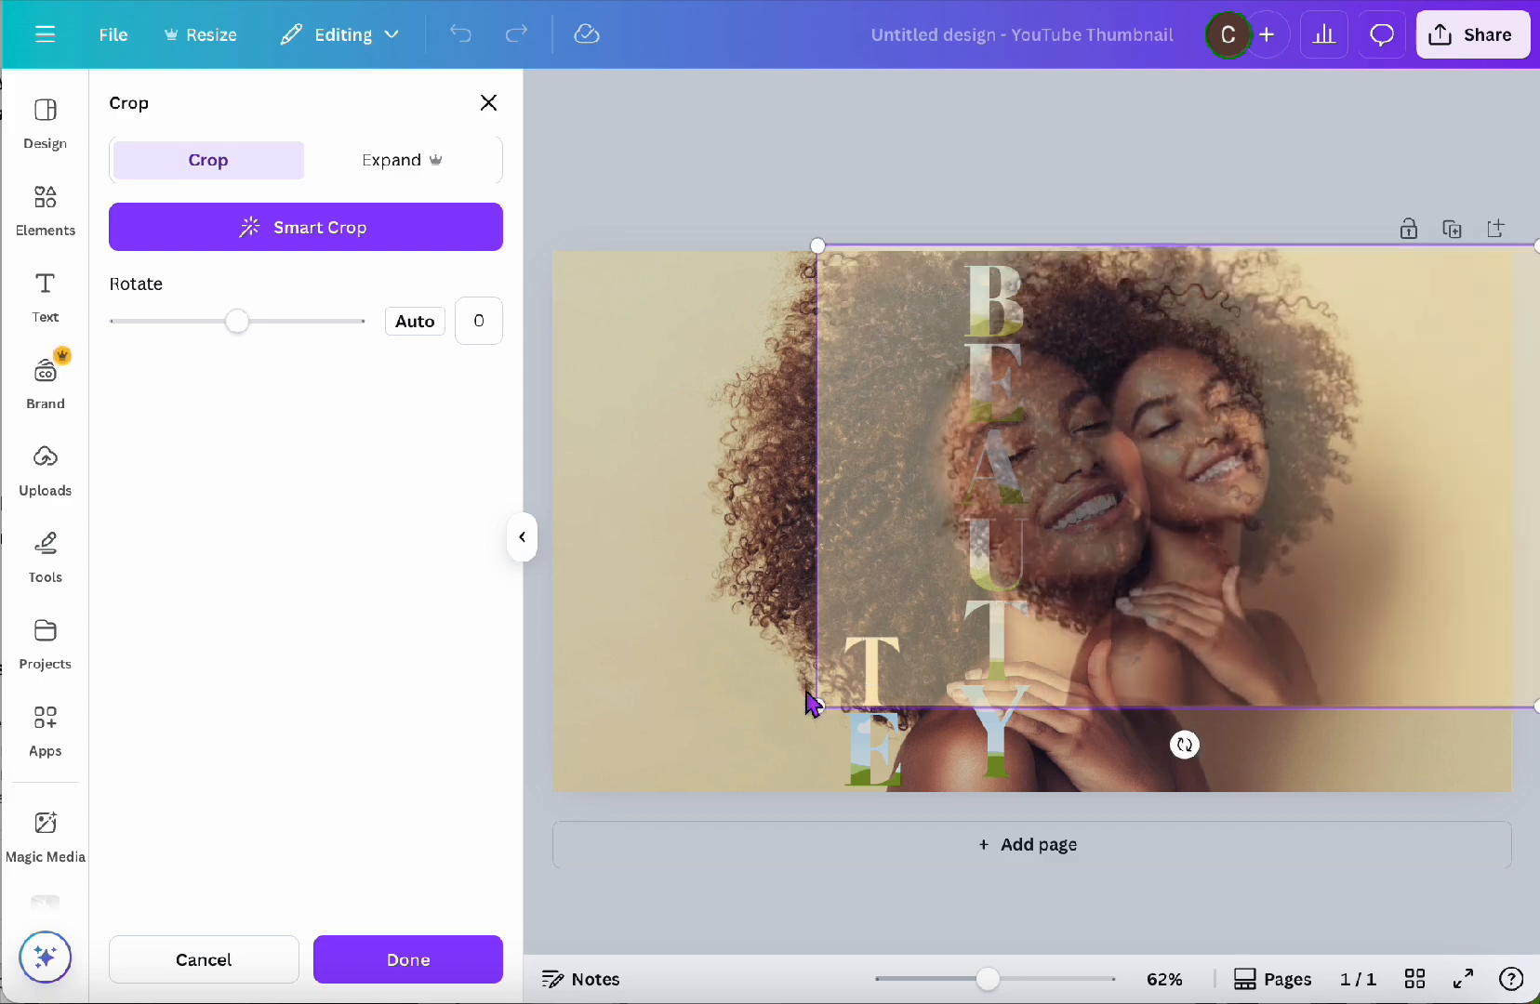
drag(815, 705, 507, 810)
drag(1536, 895, 1470, 846)
drag(1426, 749, 1460, 744)
drag(1505, 240, 1515, 234)
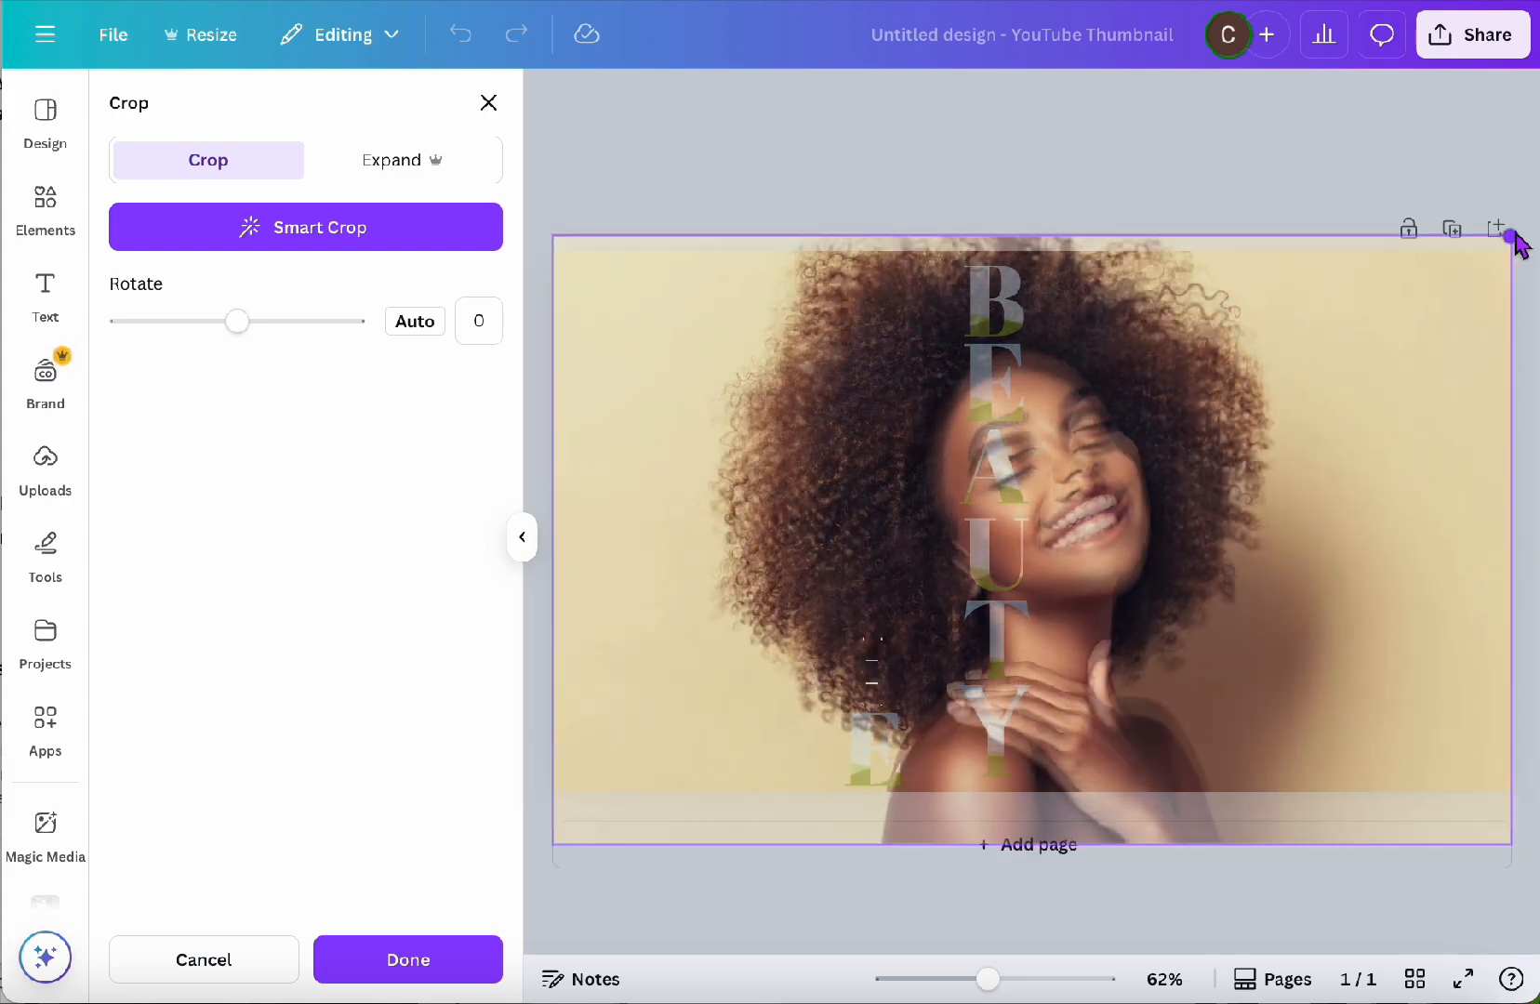
click(408, 960)
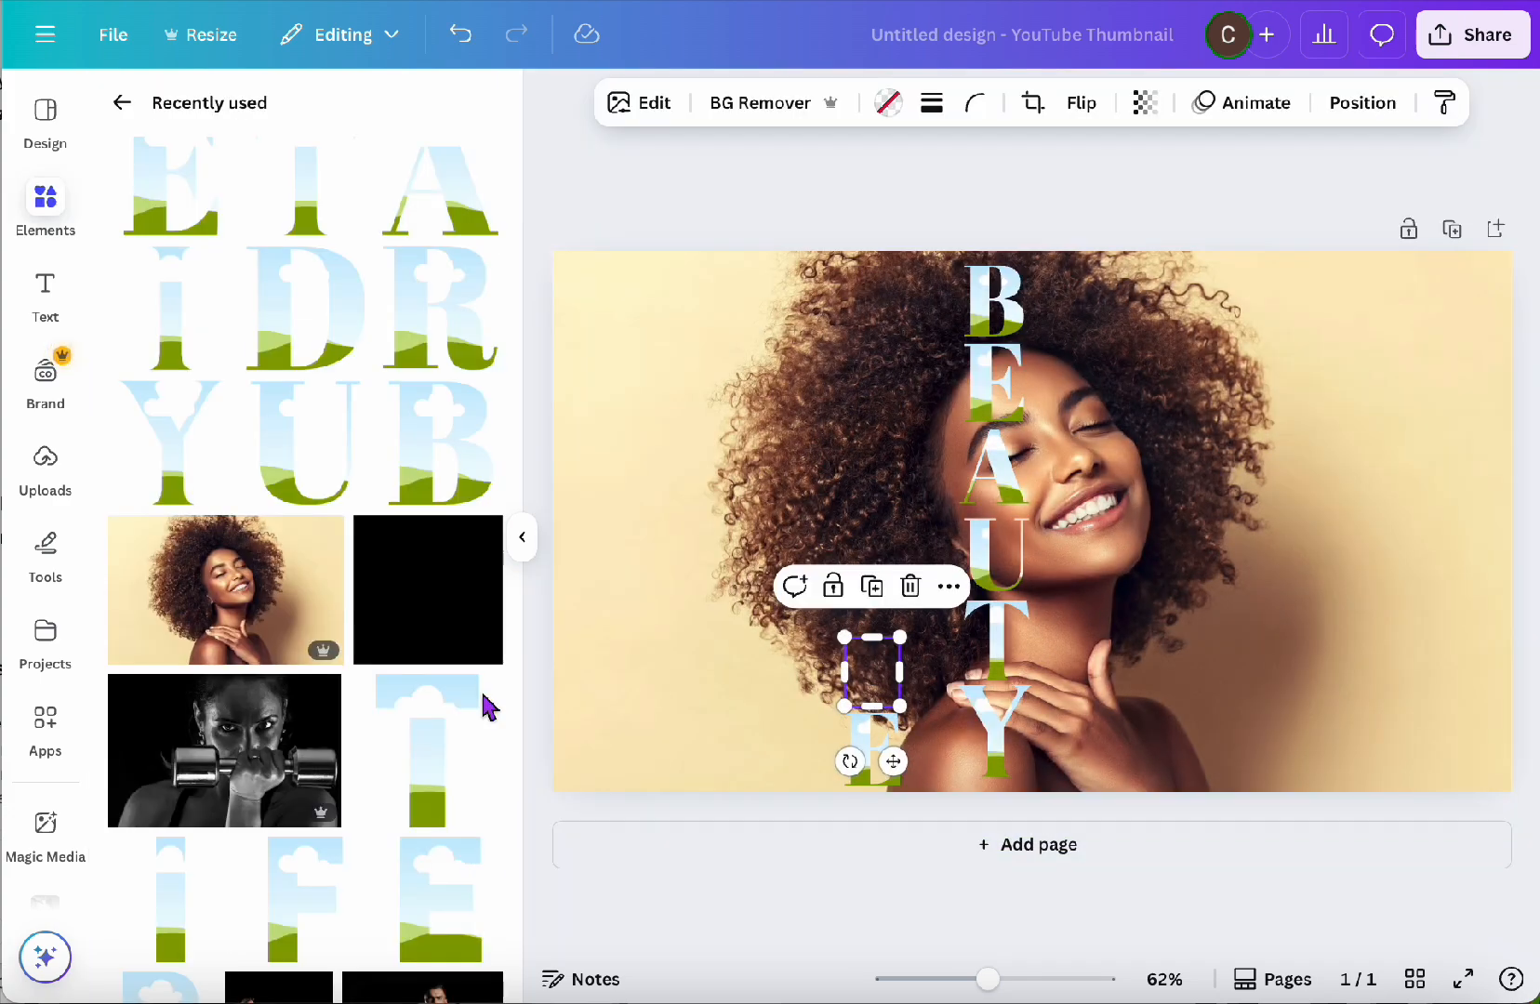
Step: Fill the final E frame of RADIATE with the portrait photo, then resize and nudge its crop onto the background portrait
drag(242, 590, 1525, 86)
double_click(870, 744)
drag(814, 253, 509, 162)
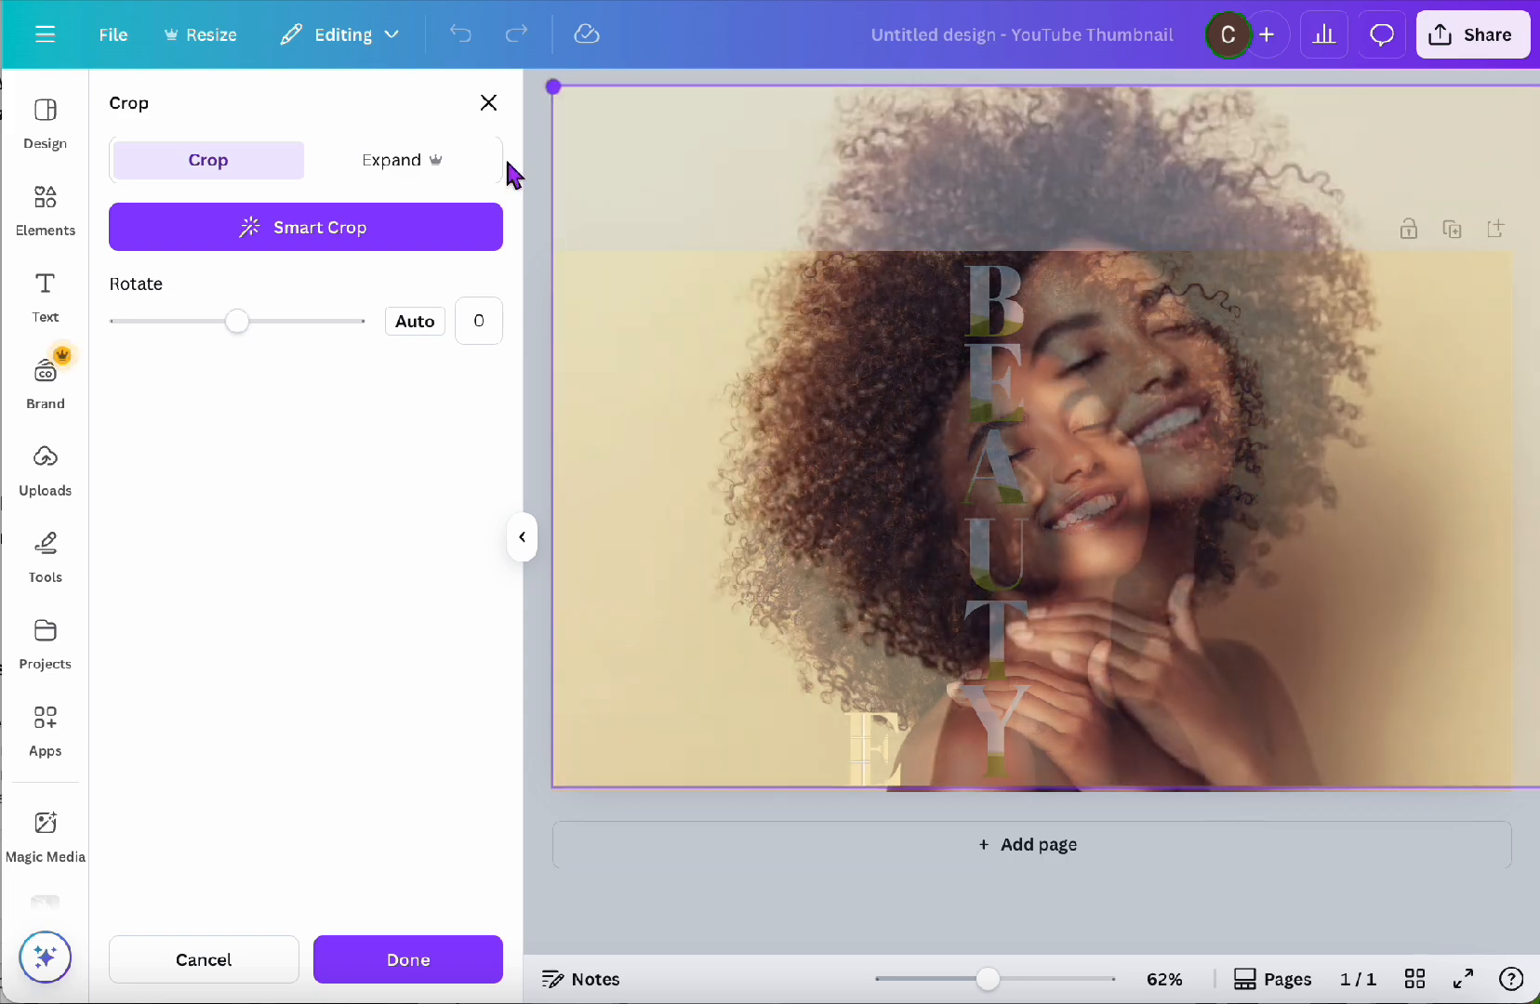
drag(1207, 559, 1252, 604)
drag(598, 133, 776, 209)
drag(1346, 374, 1145, 349)
drag(569, 216, 550, 202)
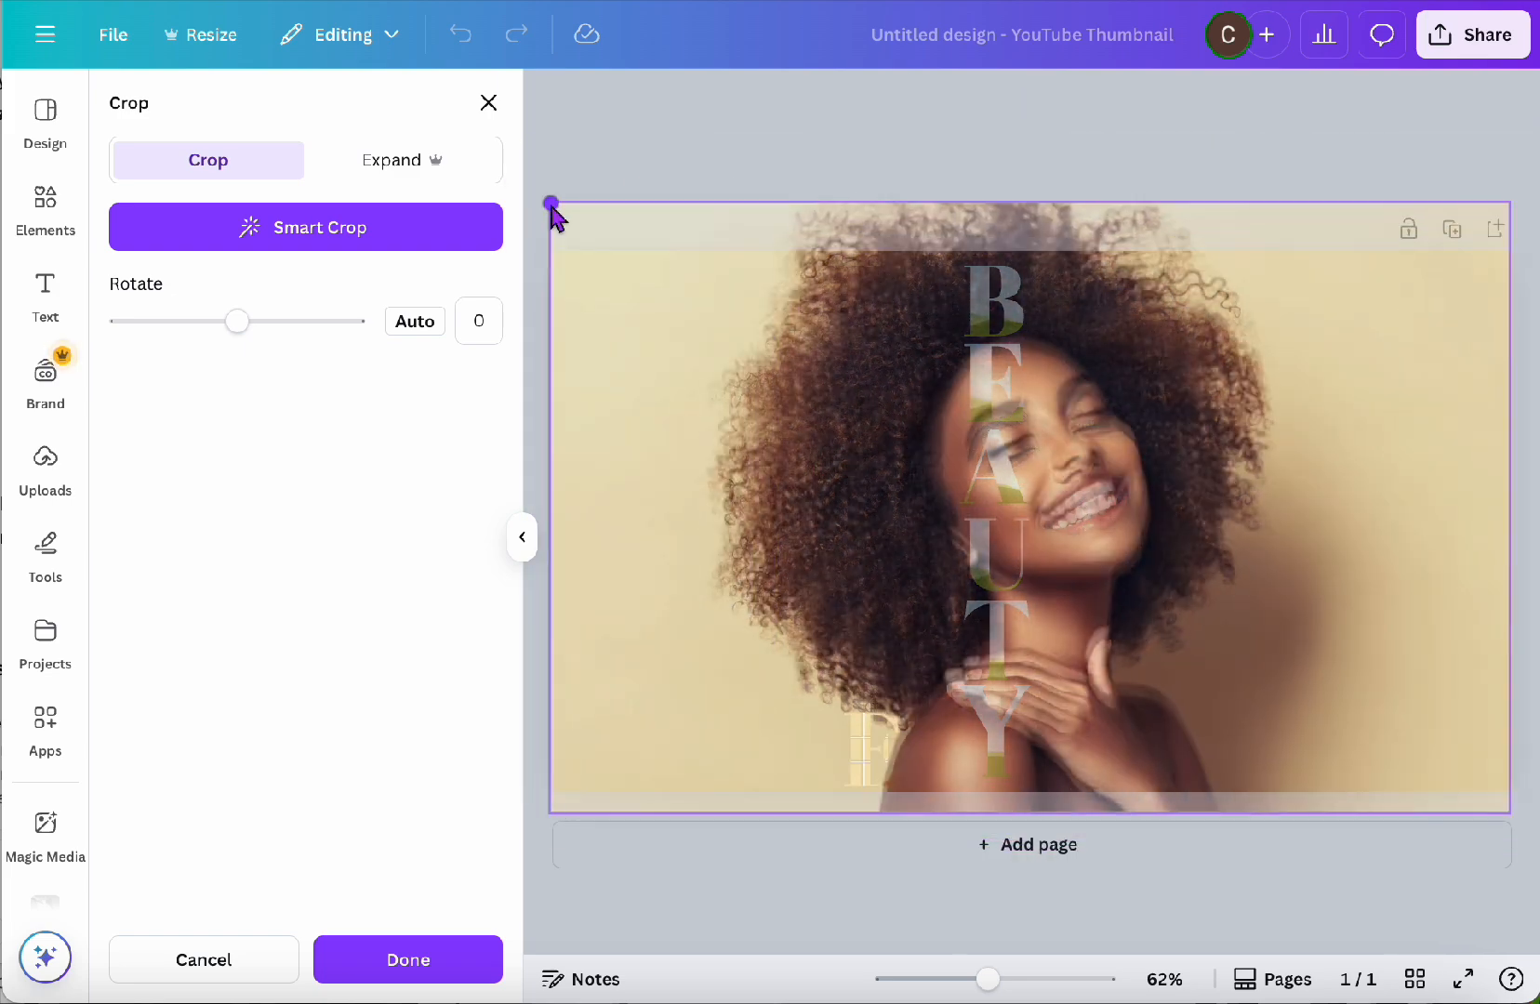
drag(1143, 336, 1140, 348)
key(Down)
key(Down)
key(Down)
key(Down)
key(Down)
key(Right)
key(Right)
key(Right)
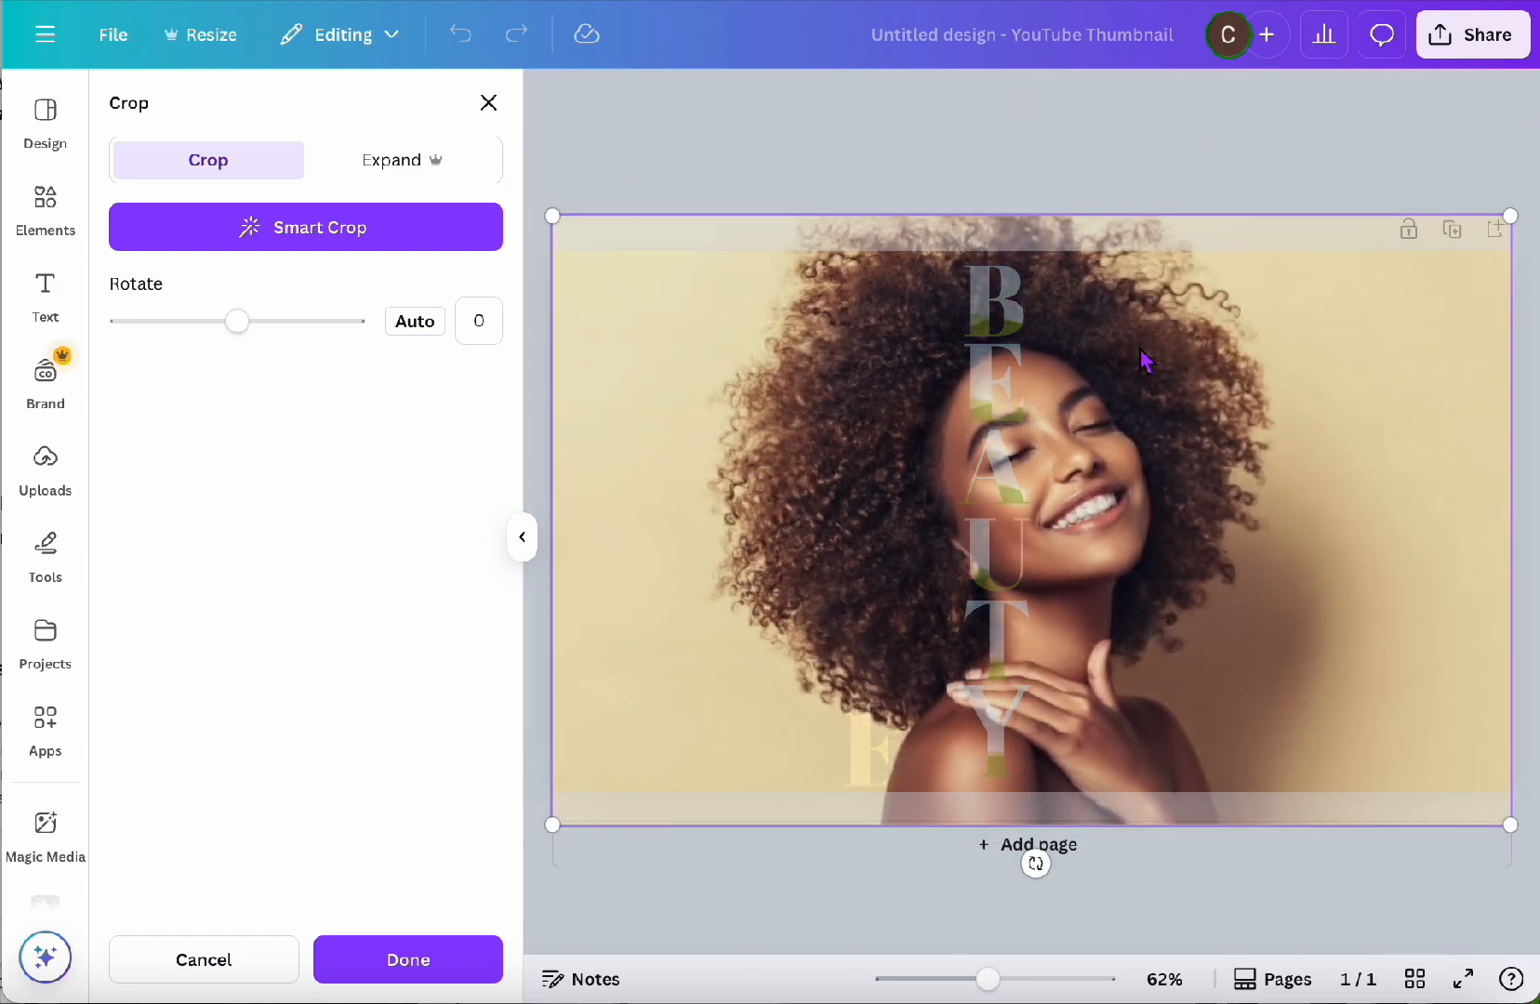
click(824, 206)
Step: Fill the B frame of BEAUTY with the portrait photo and enlarge and move its crop to match the background portrait
drag(275, 558, 1458, 909)
double_click(1015, 314)
drag(938, 683, 730, 743)
drag(1353, 387, 1211, 374)
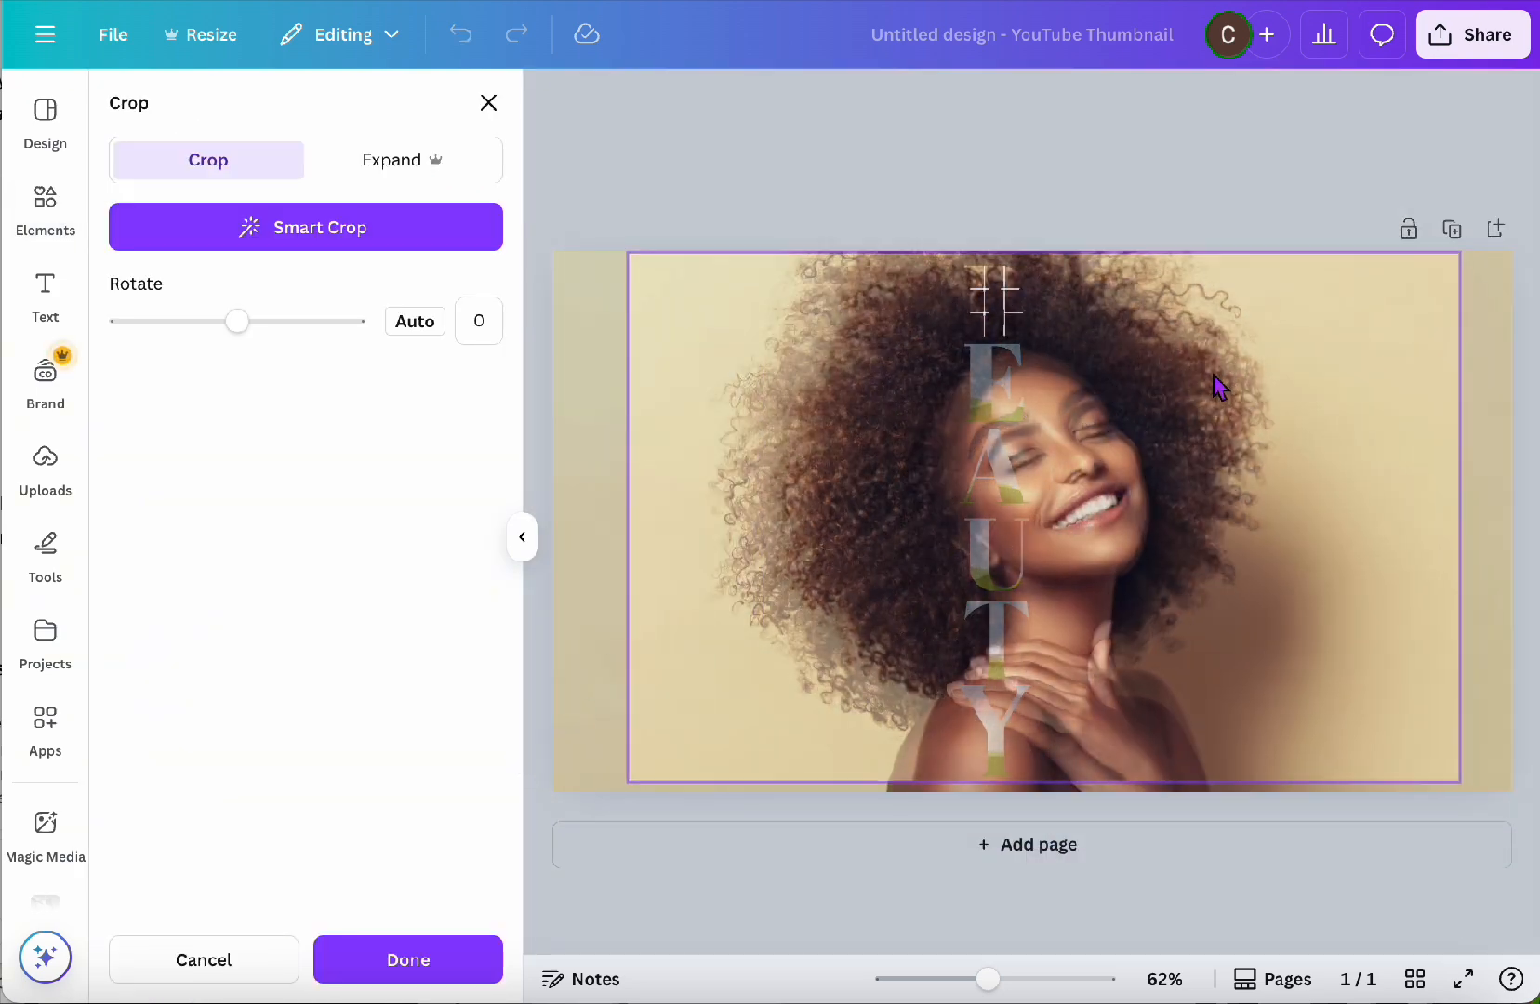
drag(1461, 250, 1500, 220)
drag(626, 220, 567, 188)
drag(1317, 409, 1323, 437)
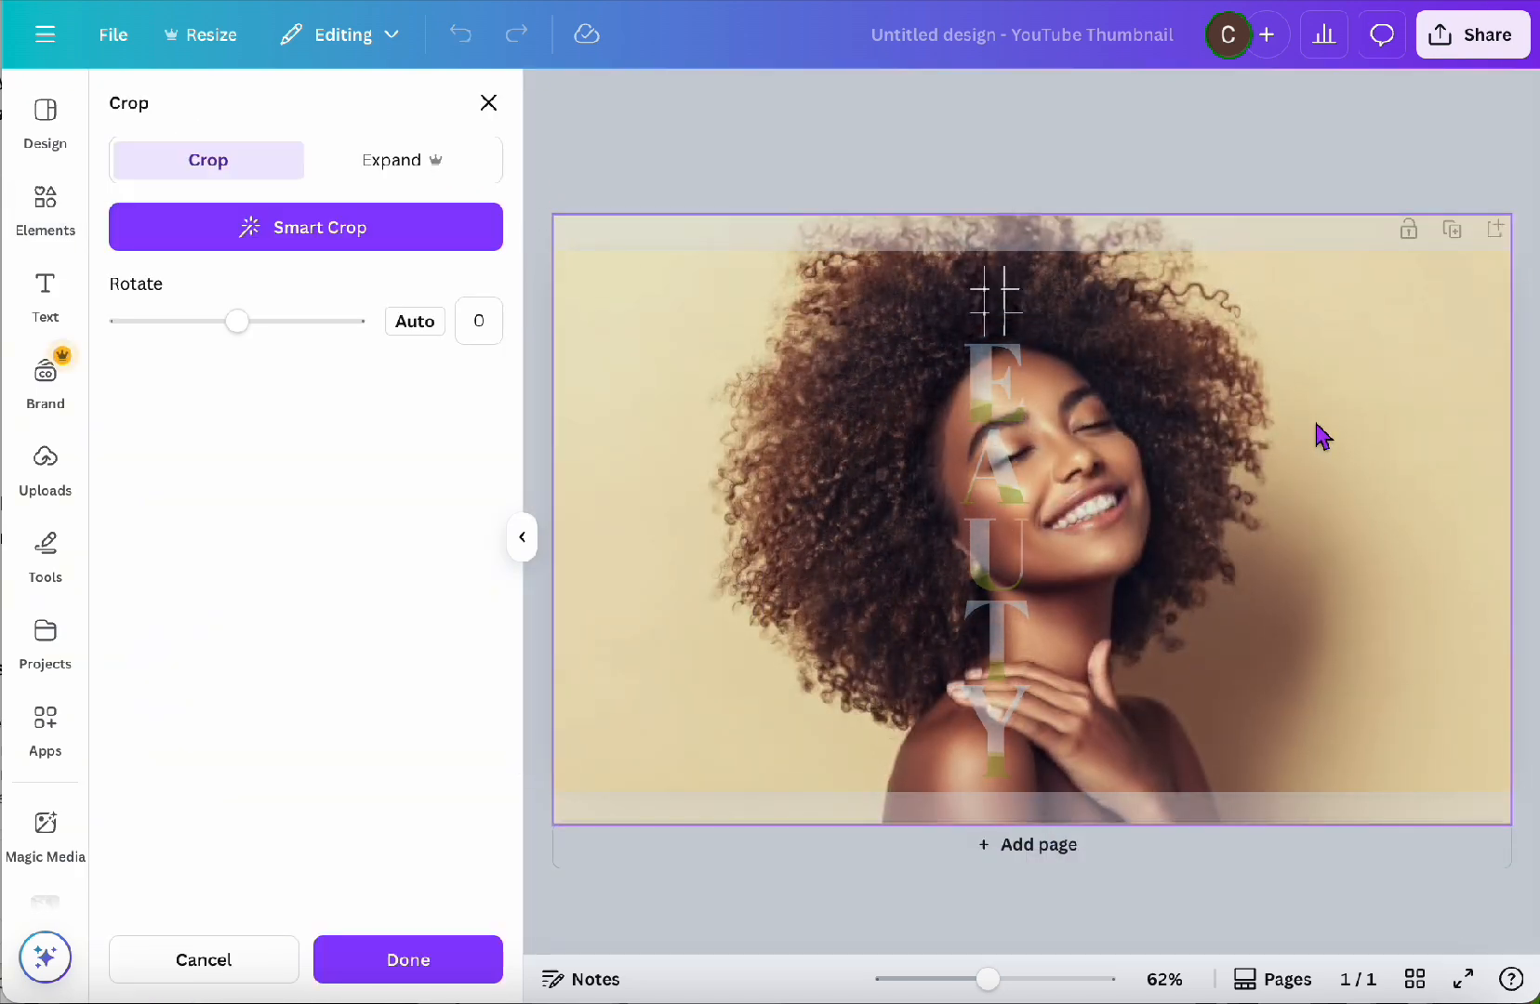
click(408, 960)
Step: Fill the E frame below the B with the portrait photo and enlarge its crop to coincide with the background
drag(221, 600, 555, 104)
double_click(999, 377)
drag(1056, 423, 1505, 710)
drag(1288, 485, 1293, 597)
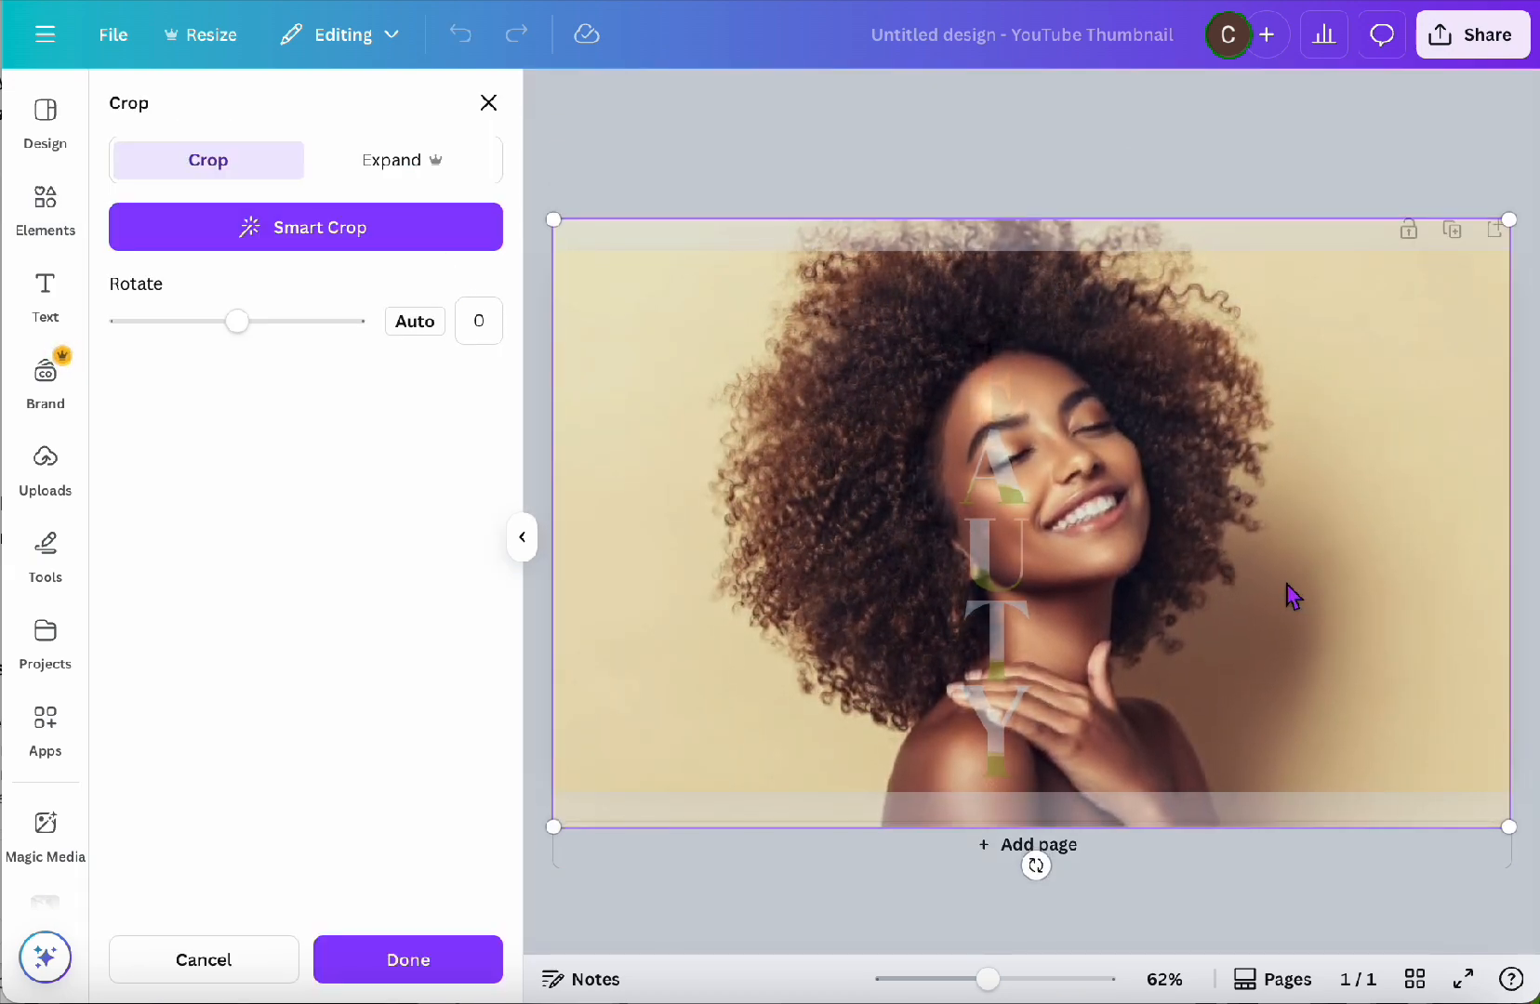
click(408, 960)
Step: Fill the A frame of BEAUTY with the portrait photo and scale and lower its crop to match the background portrait
drag(135, 586, 480, 312)
double_click(996, 457)
drag(1055, 507, 1509, 793)
drag(557, 189, 550, 184)
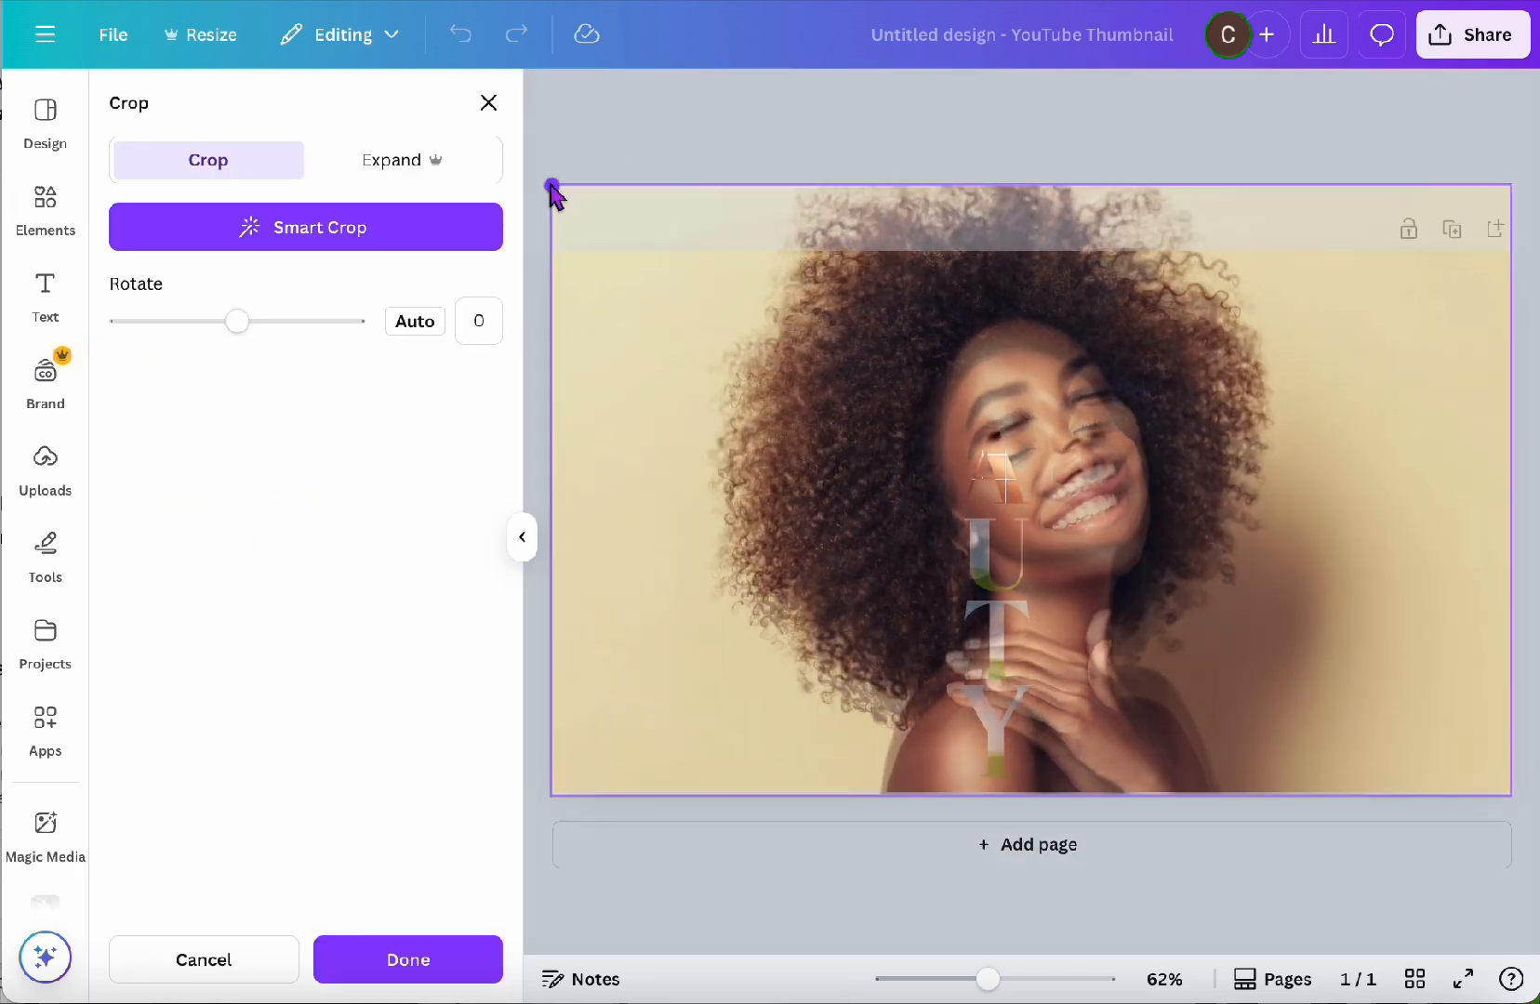
drag(1420, 364, 1421, 394)
click(408, 959)
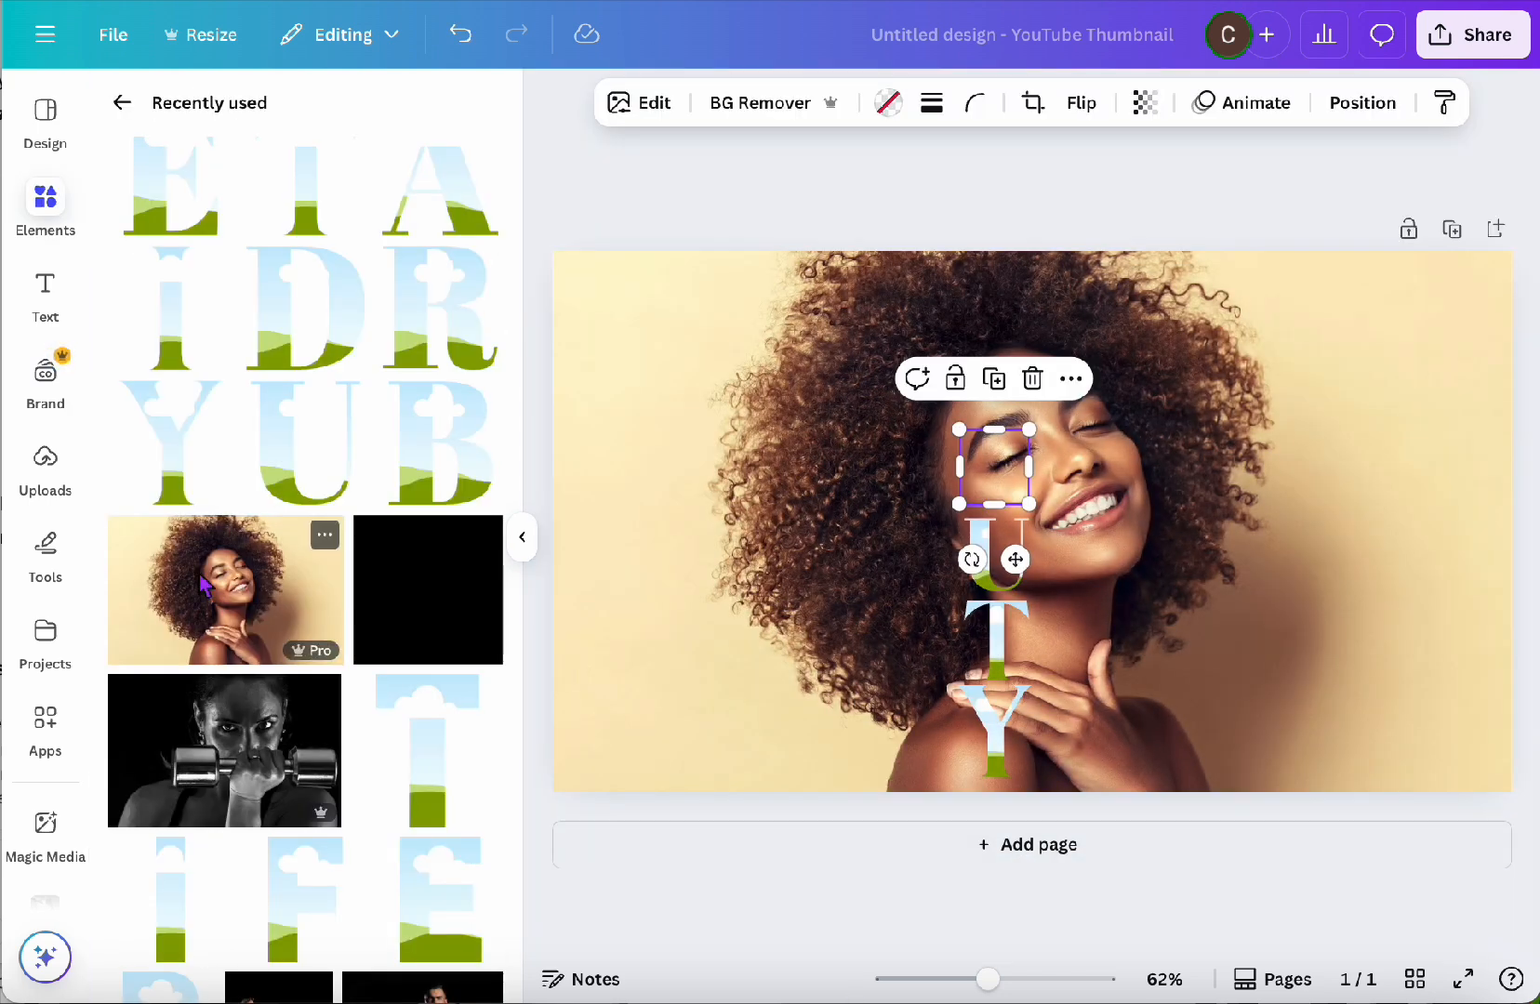
Step: Fill the U frame with the portrait photo and enlarge its crop to coincide with the background portrait
drag(206, 578, 517, 267)
double_click(986, 569)
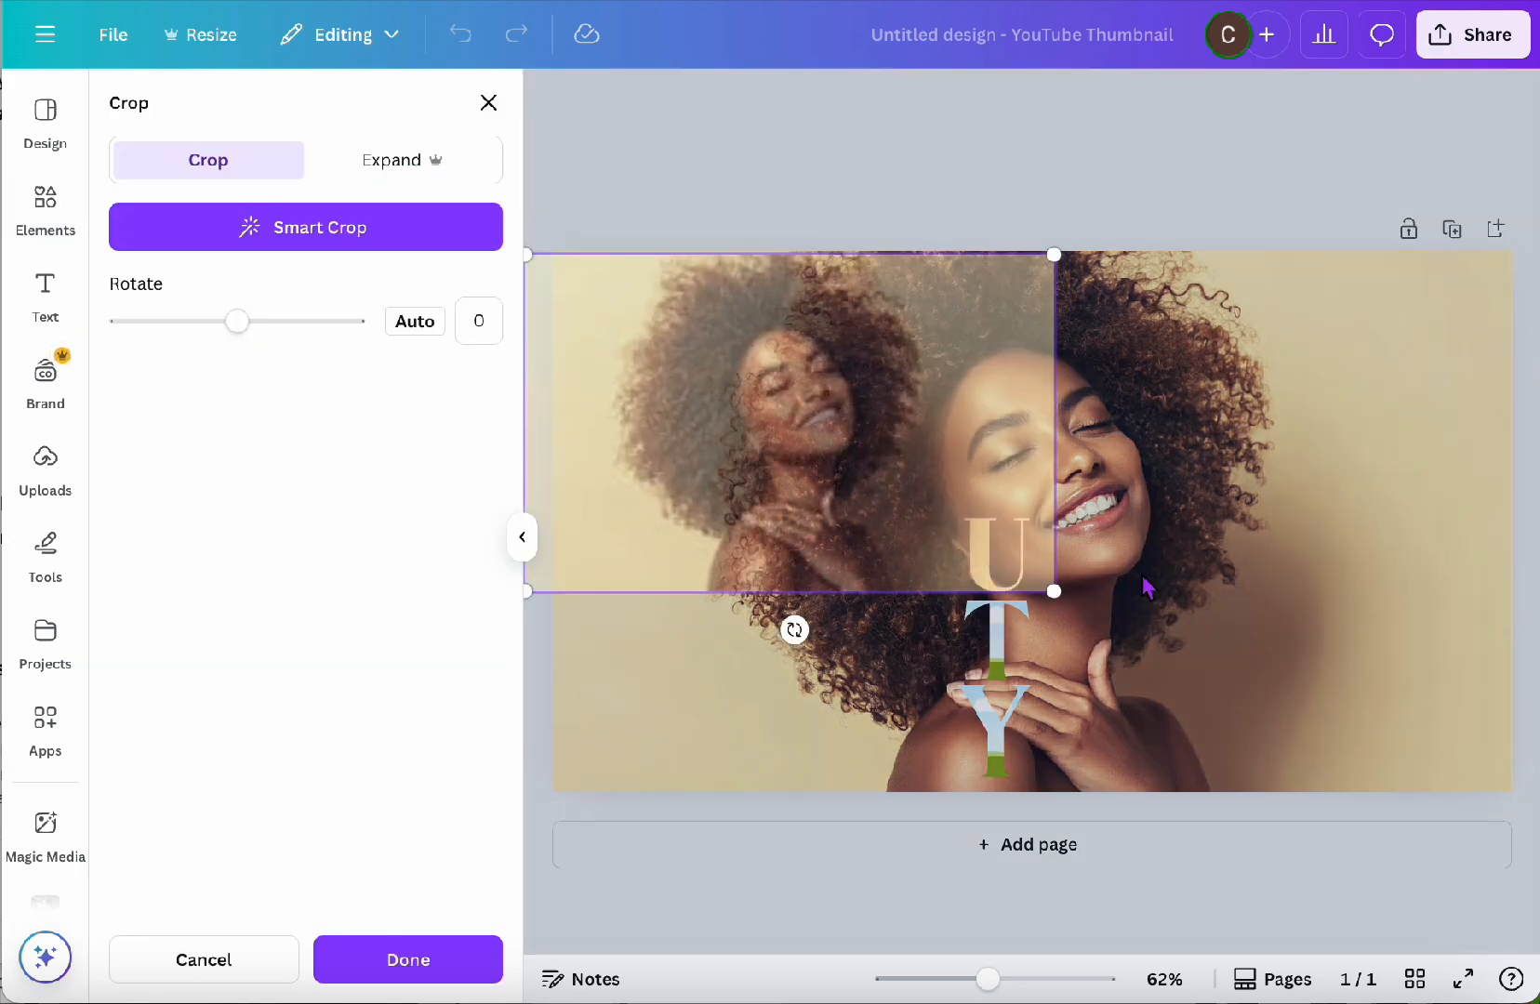
drag(1054, 591, 1514, 842)
drag(526, 243, 563, 219)
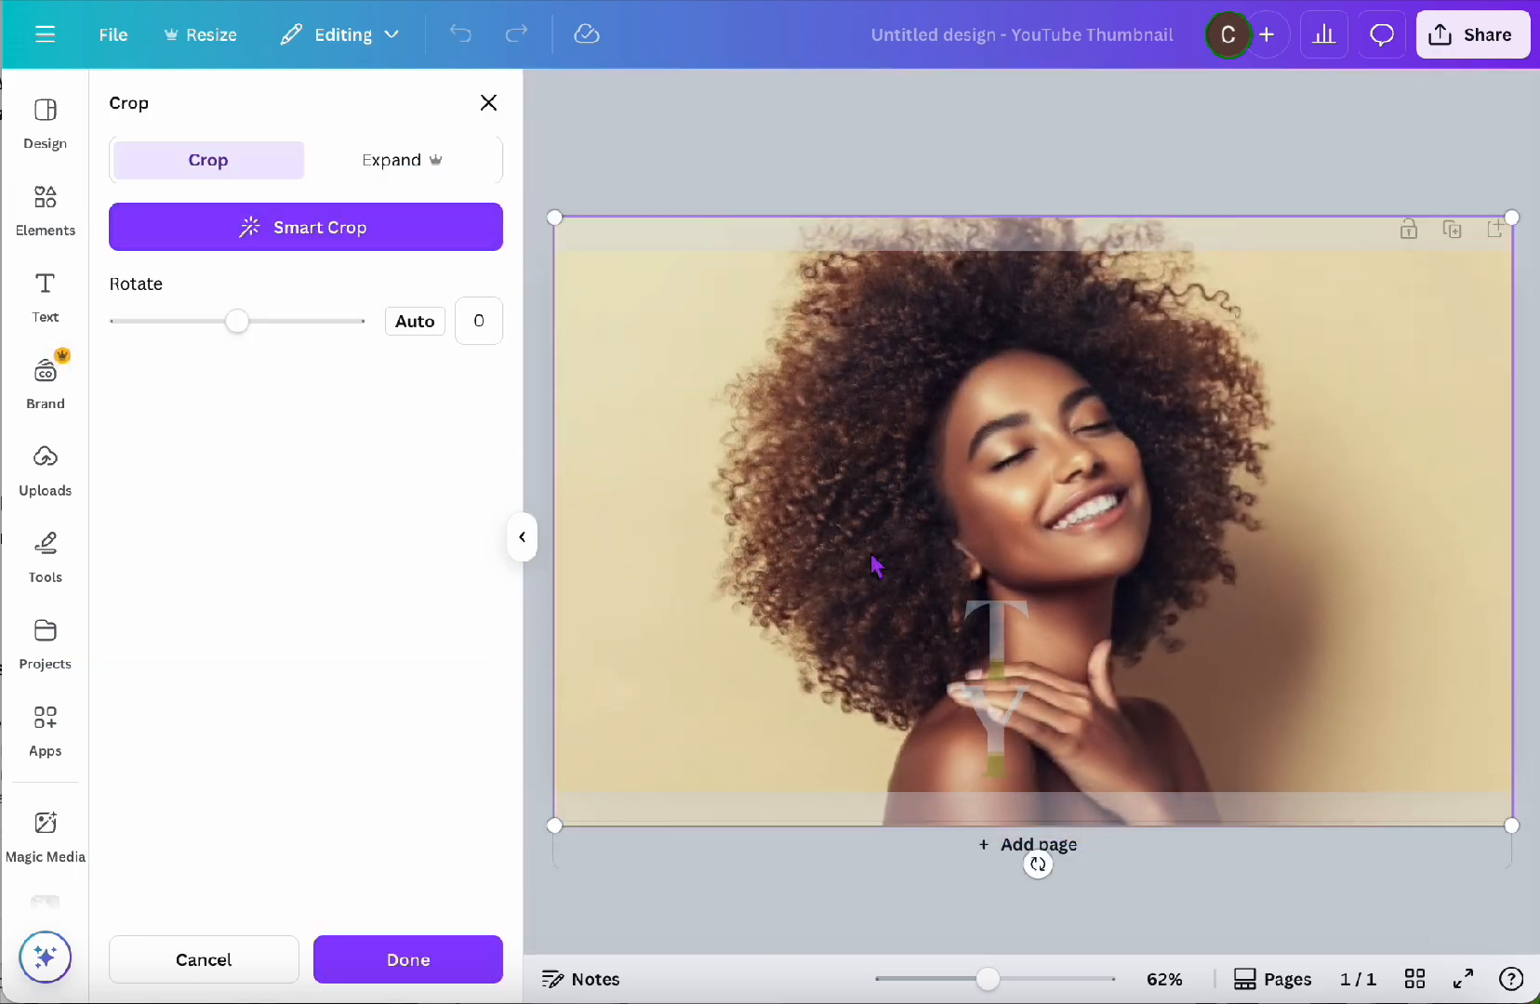
click(408, 960)
Step: Fill the T frame of BEAUTY with the portrait photo and enlarge and shift its crop onto the background portrait
drag(169, 556, 614, 281)
double_click(999, 618)
drag(1058, 356, 1505, 70)
drag(1337, 190, 1340, 341)
click(465, 958)
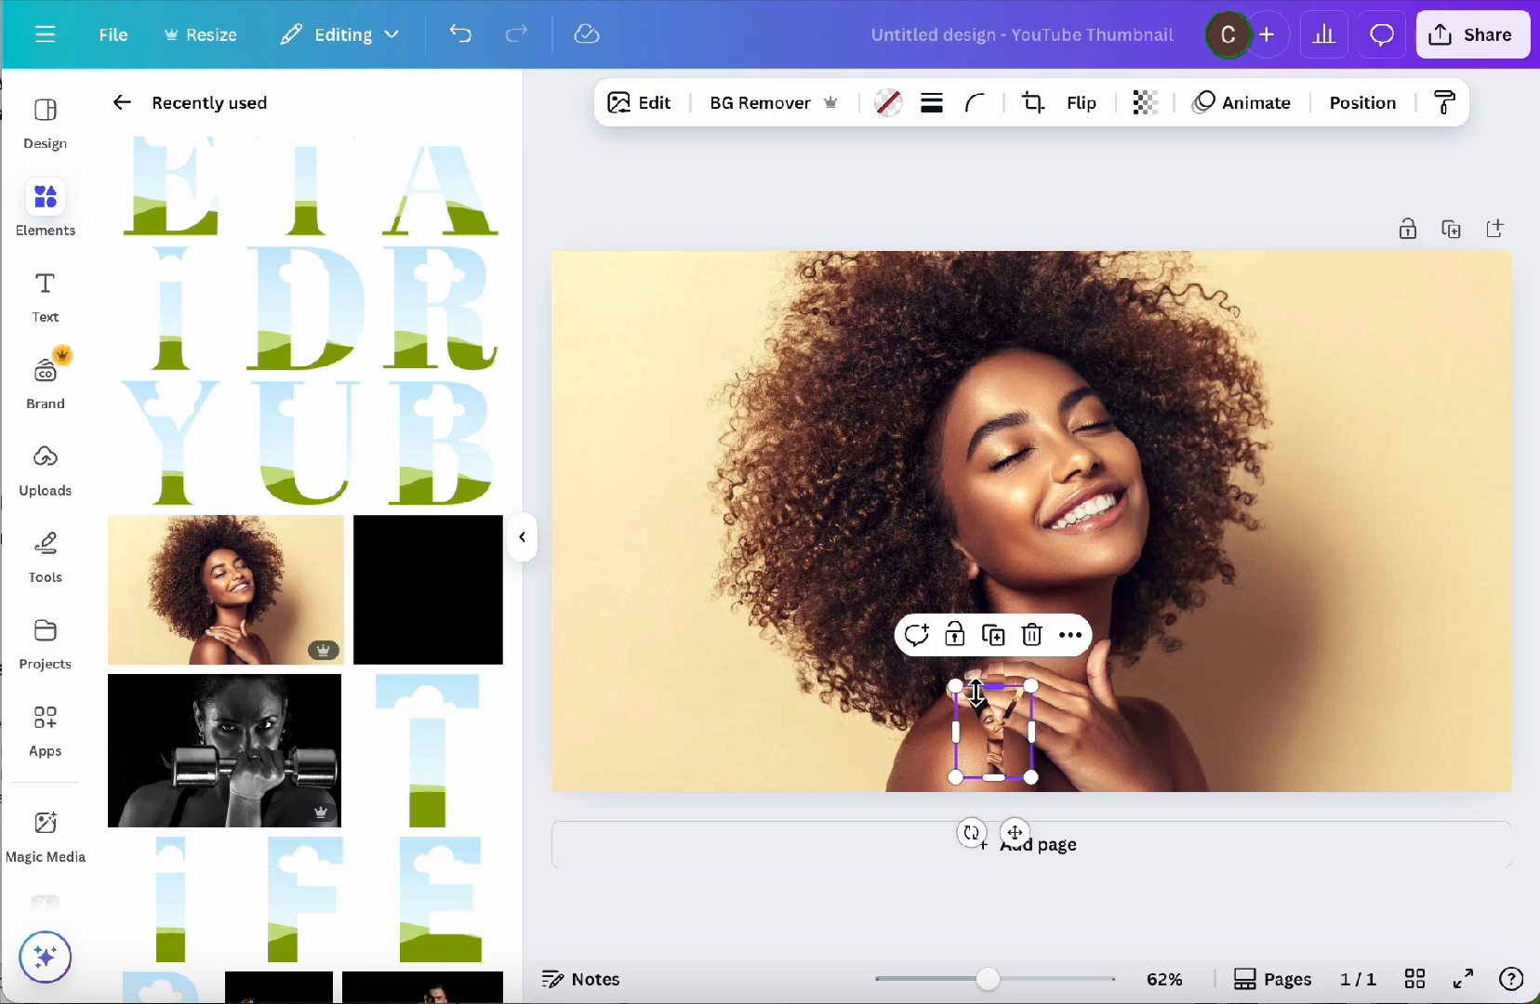
Step: Enlarge and position the portrait crop inside the Y frame so it coincides with the background portrait
double_click(975, 693)
drag(605, 482, 557, 450)
drag(1065, 450, 1526, 165)
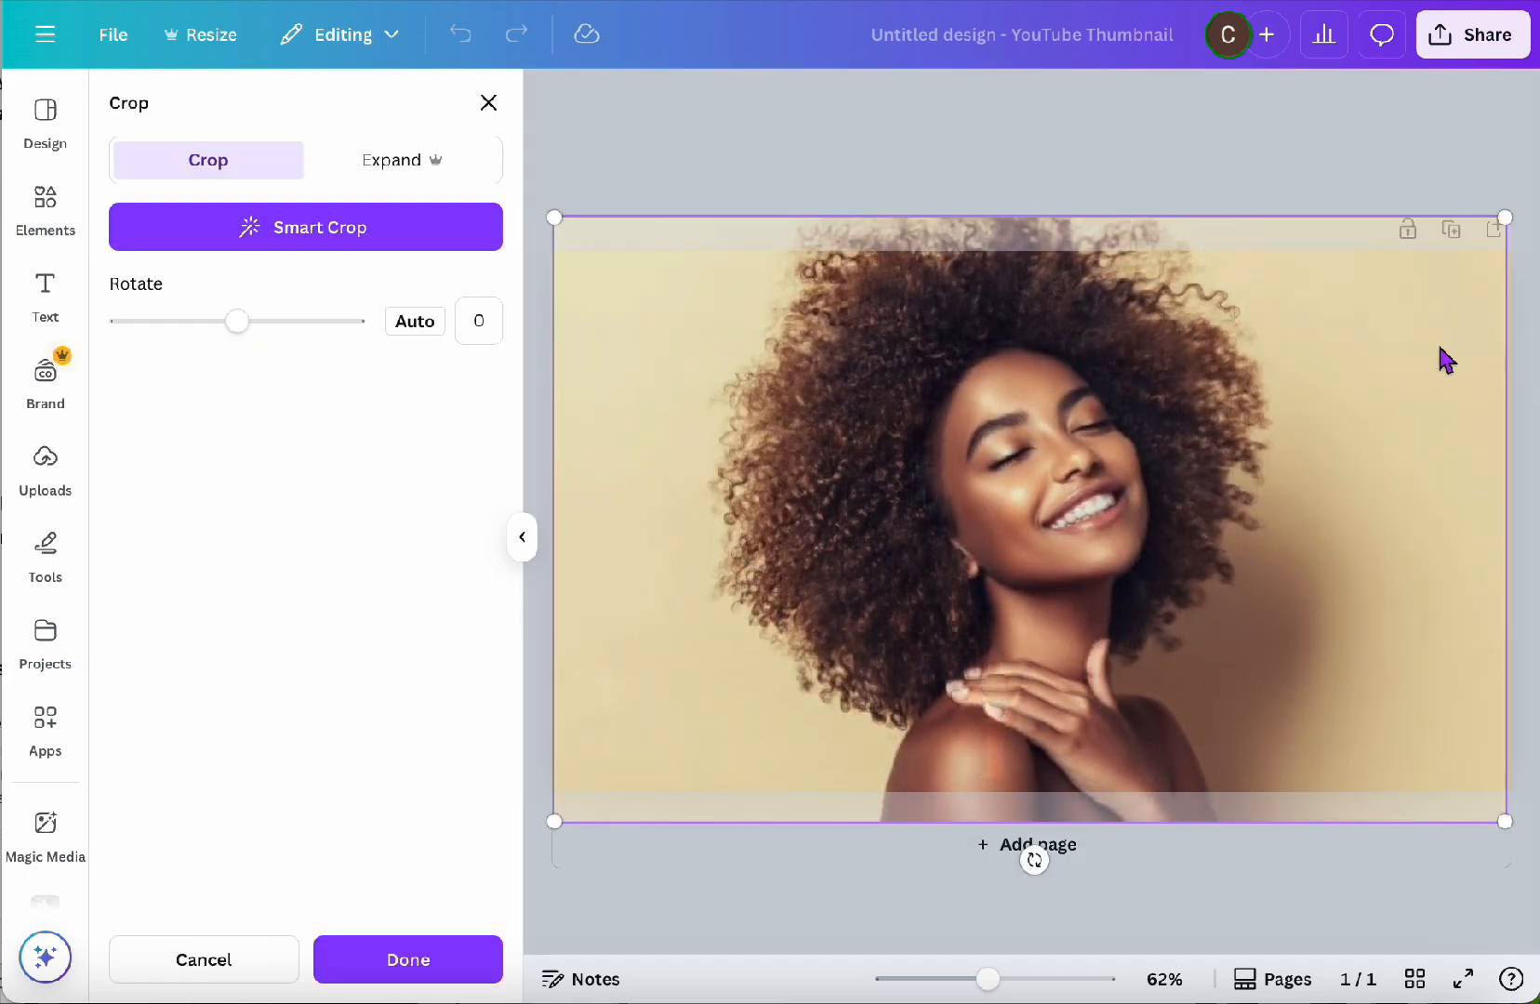
click(425, 961)
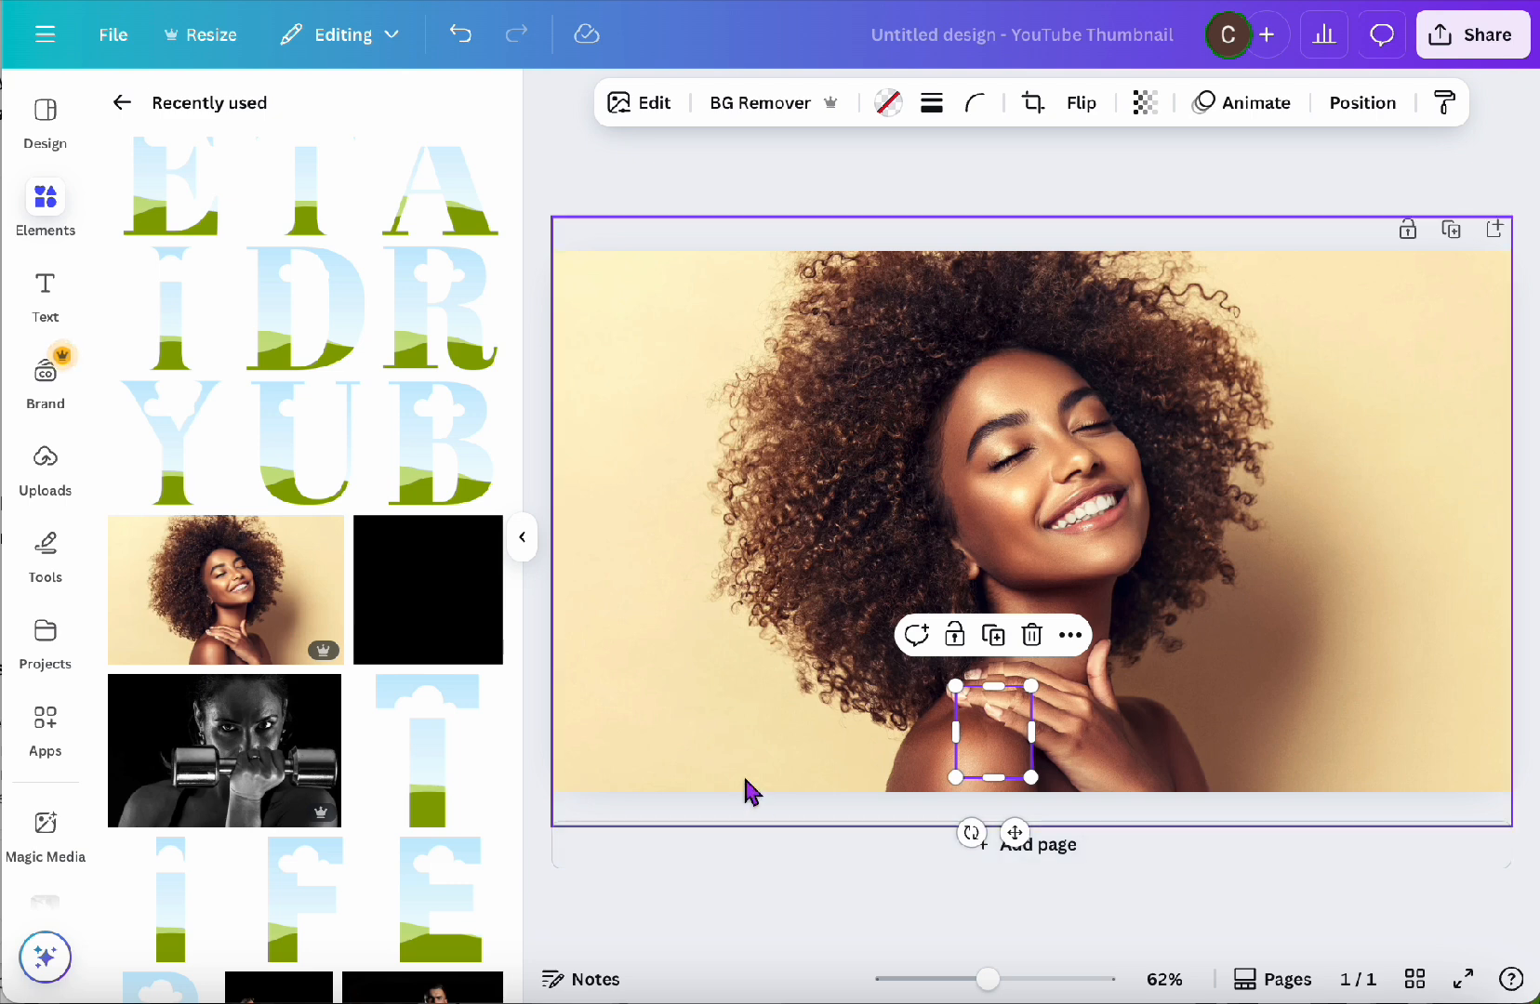
click(714, 233)
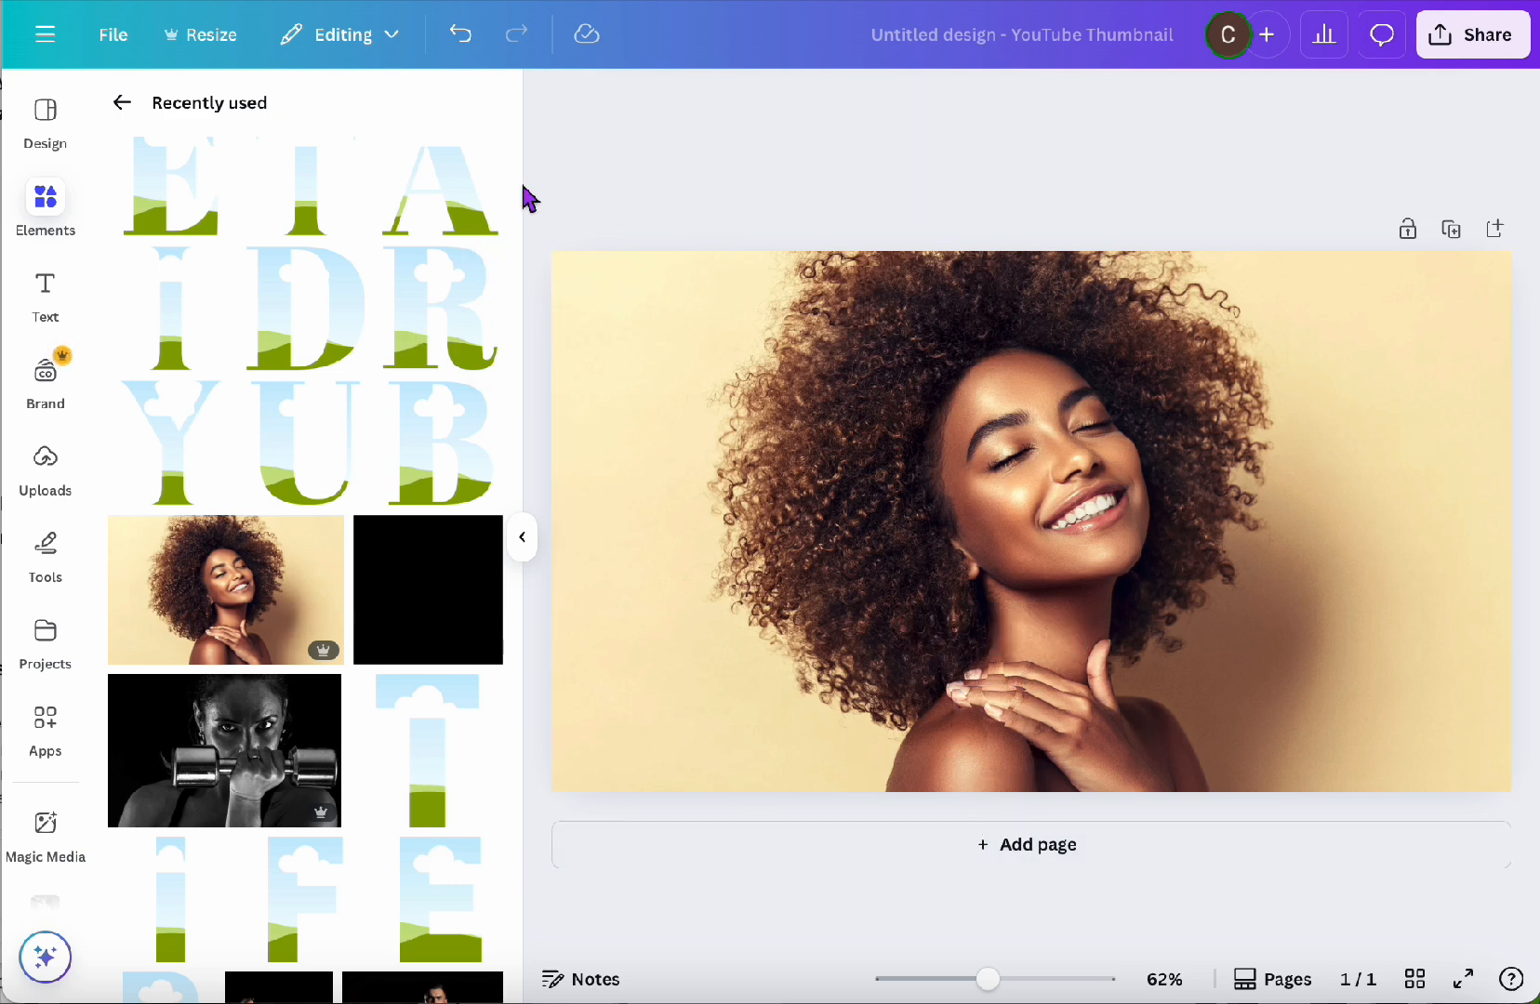
Step: Search elements for "square", add the plain square shape and stretch it from the page's left edge to about 686 × 719 px
click(127, 106)
click(228, 116)
text(sw)
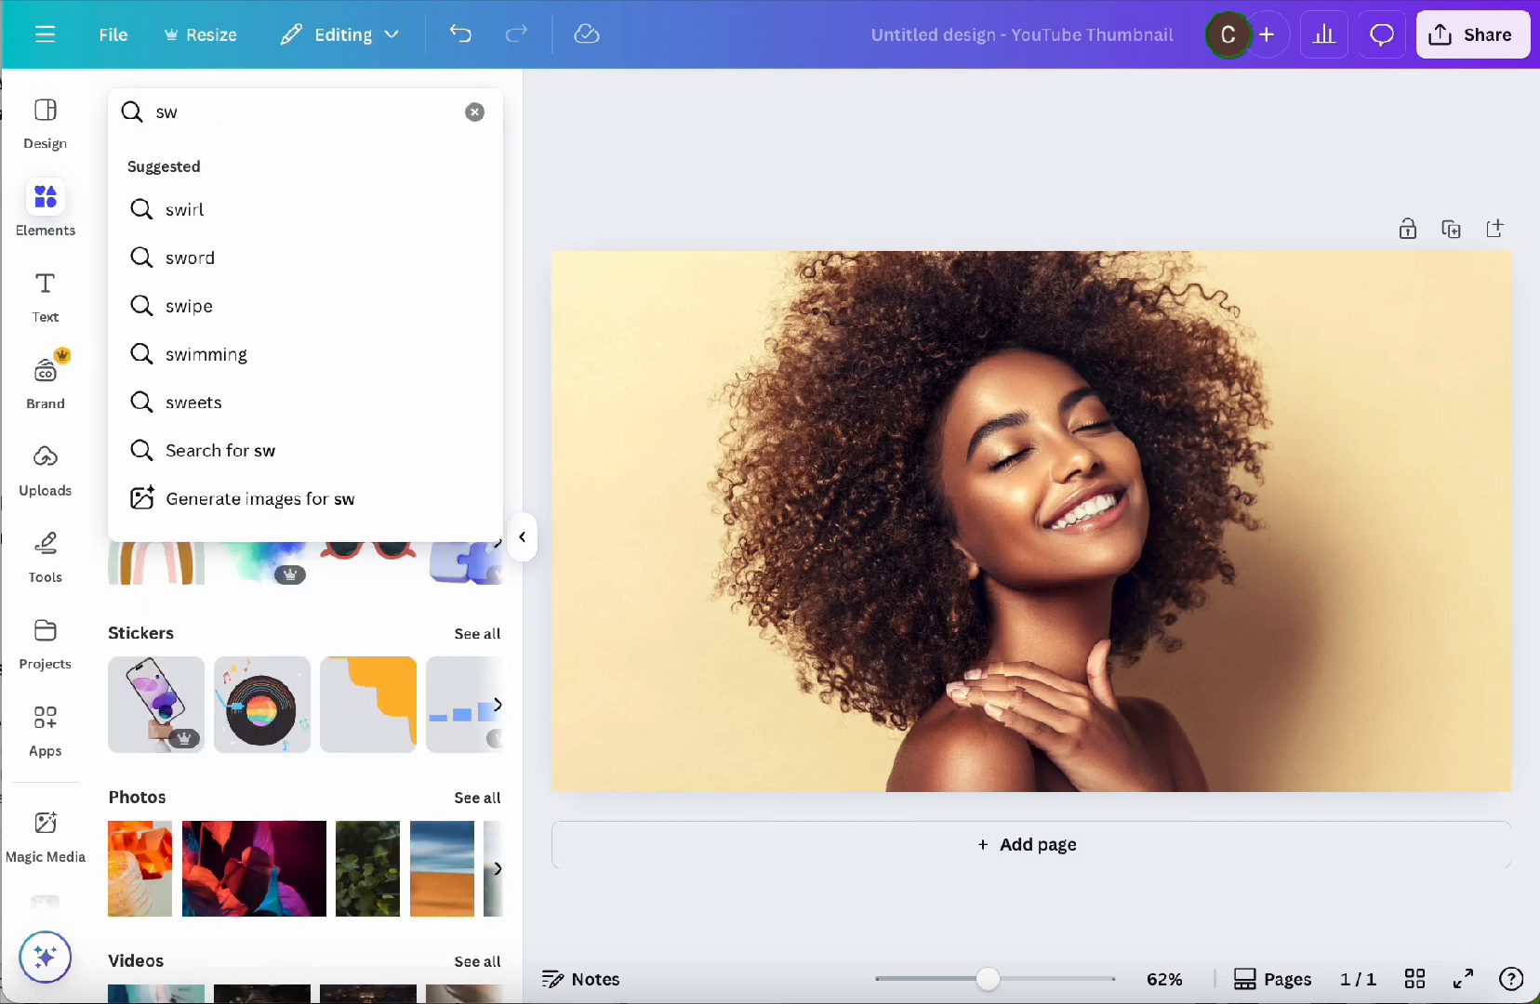
key(BackSpace)
text(quare)
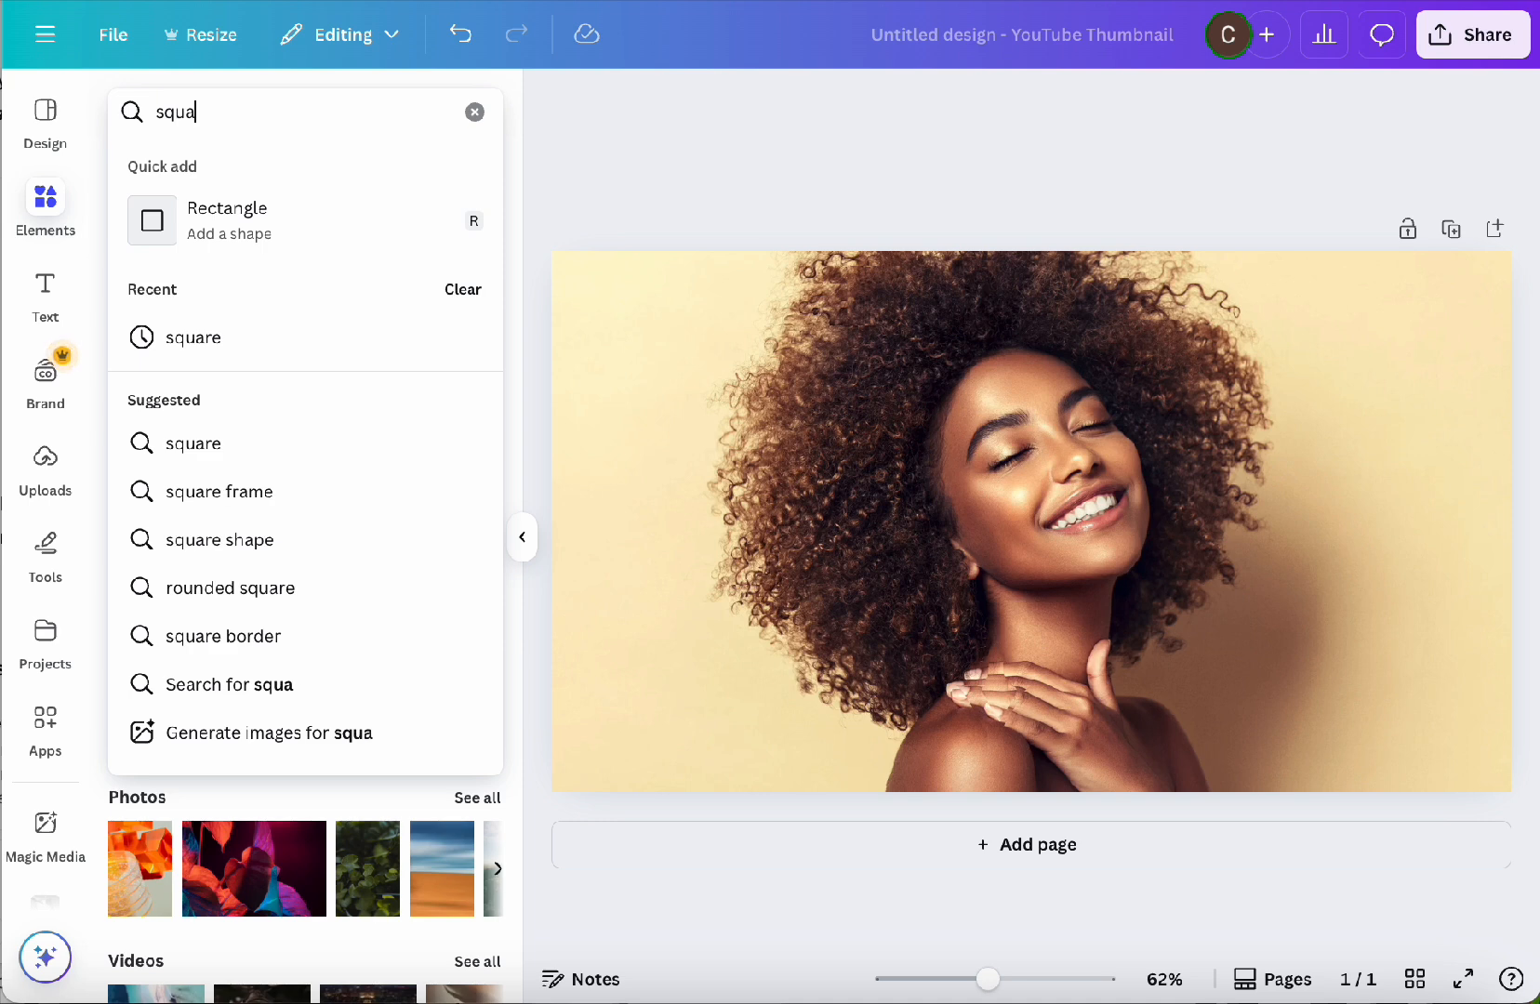
key(Return)
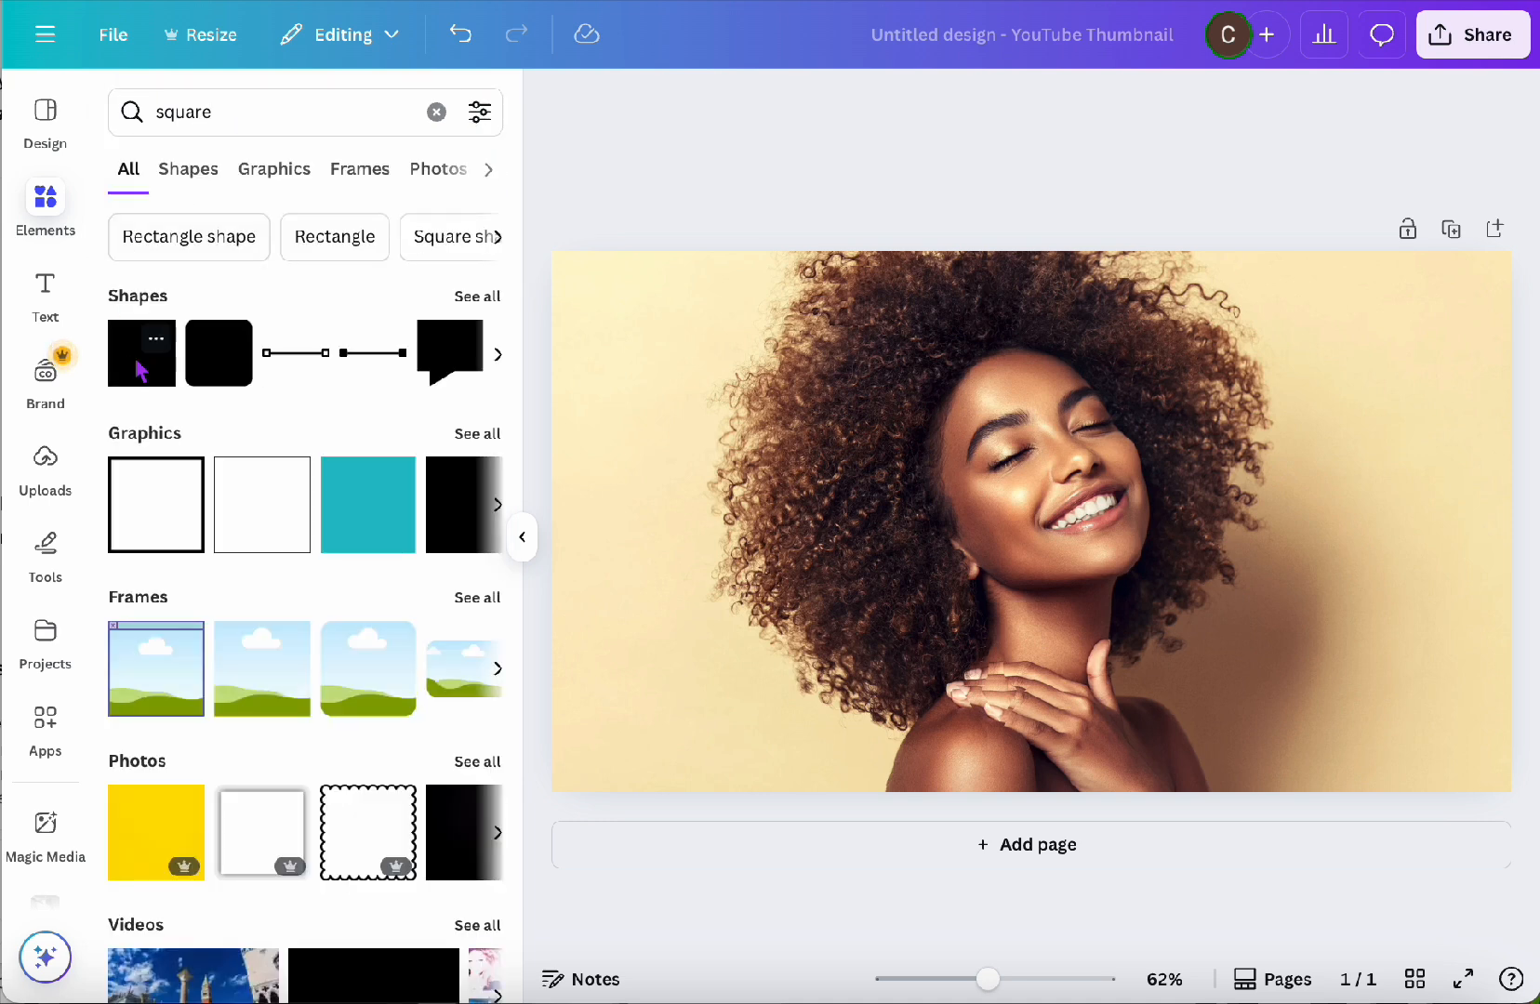
drag(137, 365, 575, 292)
drag(714, 414, 1068, 789)
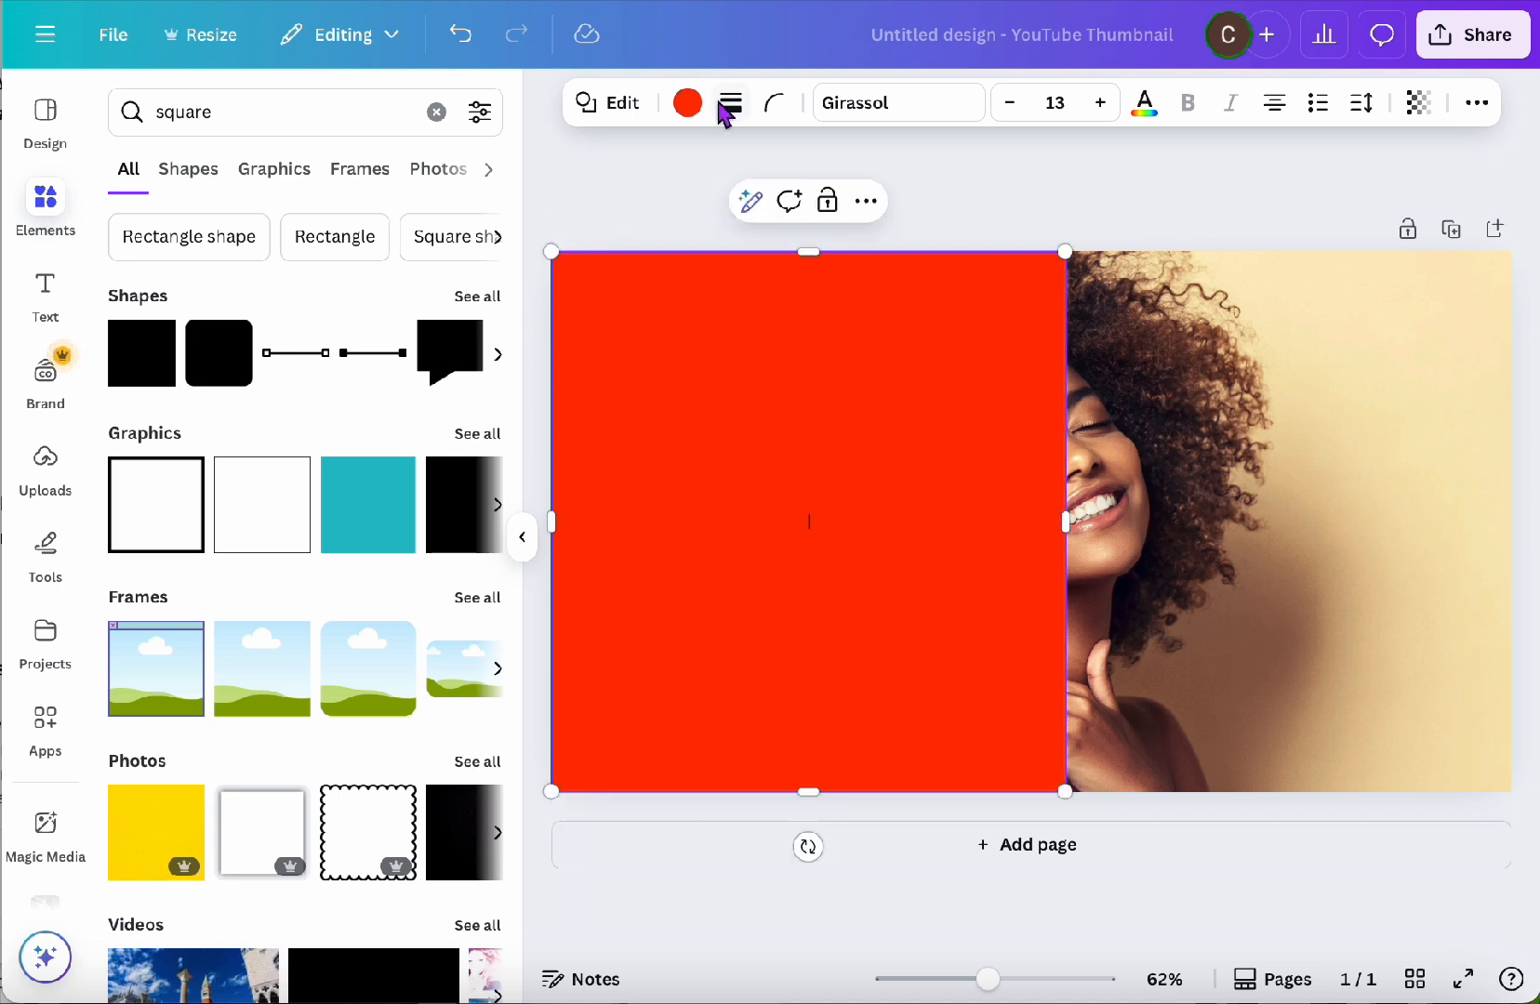
Step: Recolor the square white and move its layer below all letter frames, directly above the background portrait
click(687, 102)
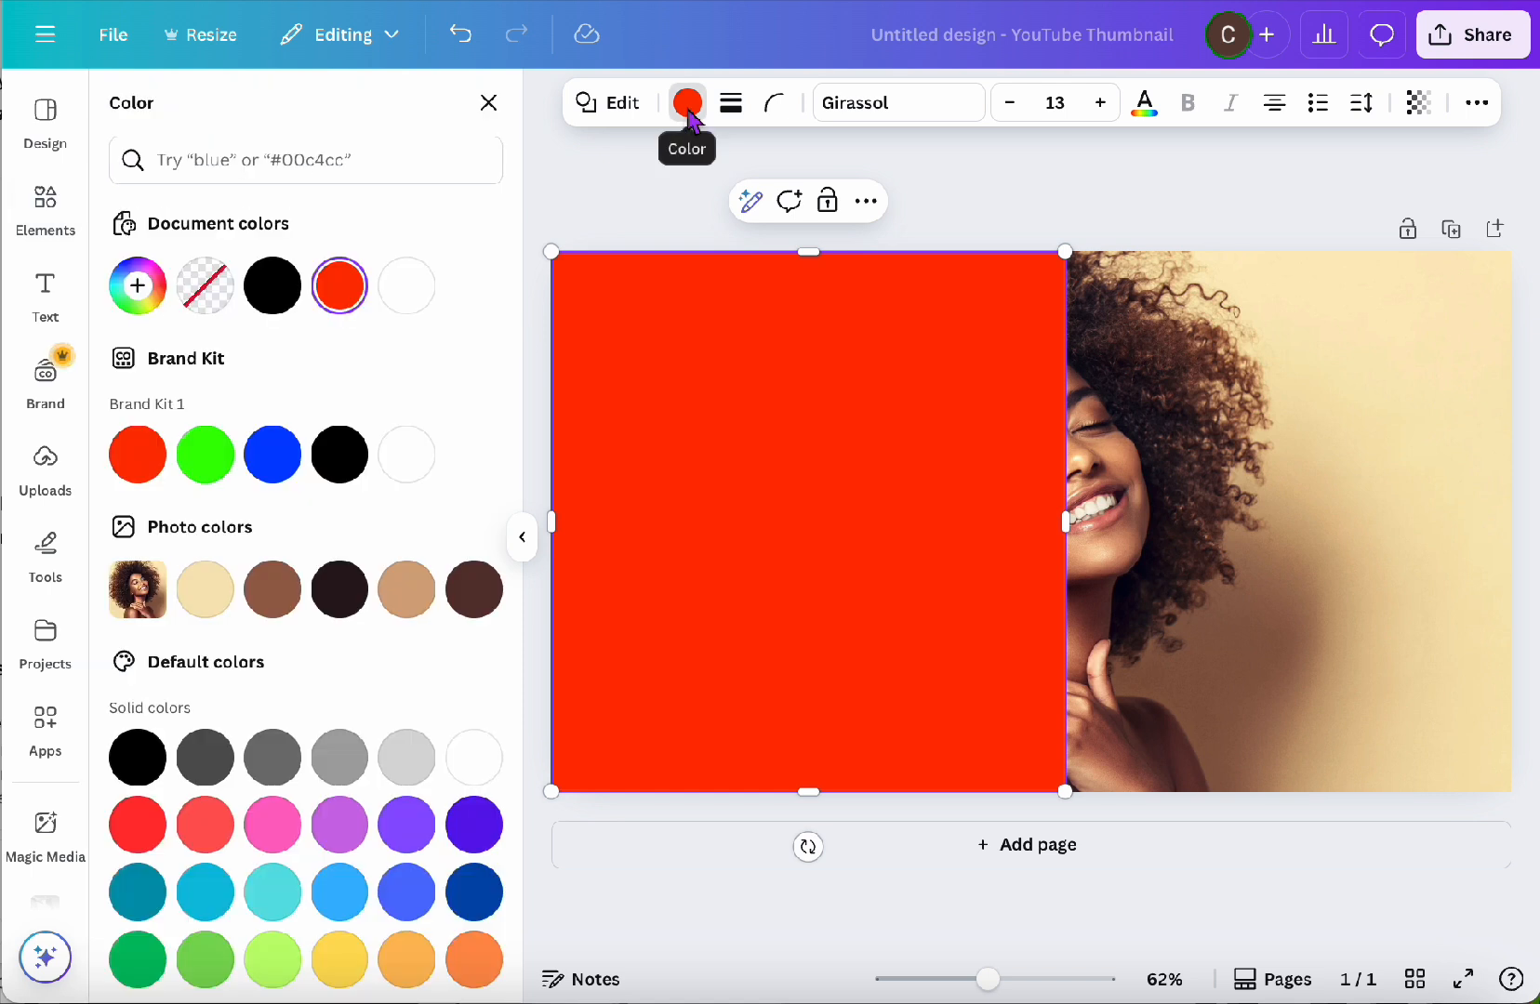
click(423, 288)
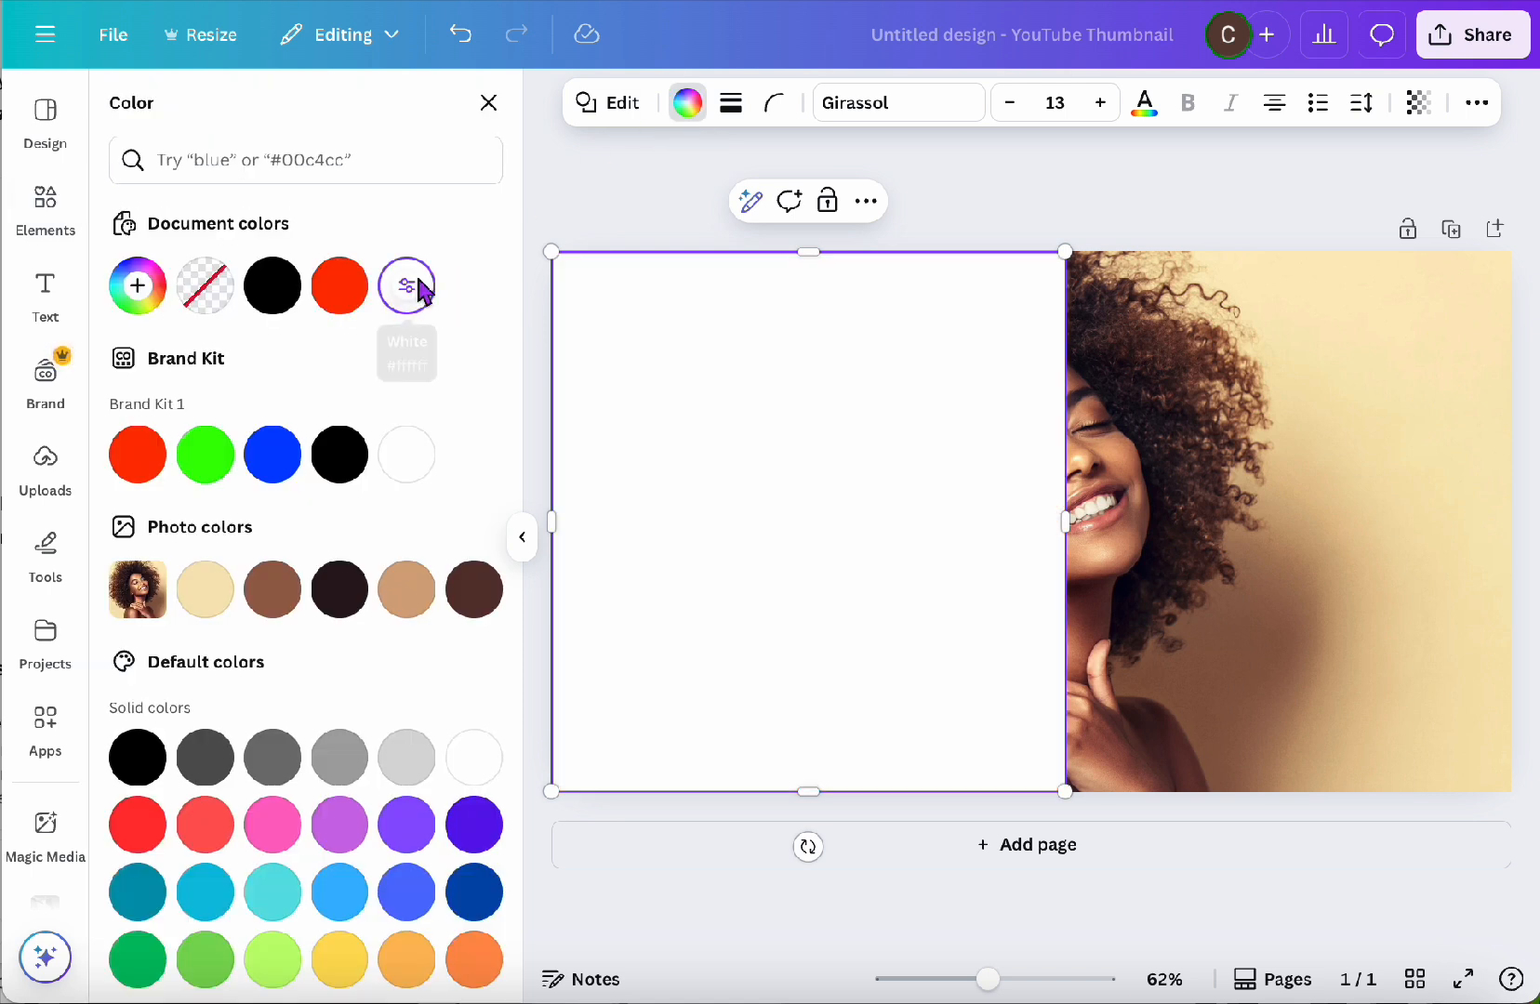
click(1477, 104)
click(1392, 156)
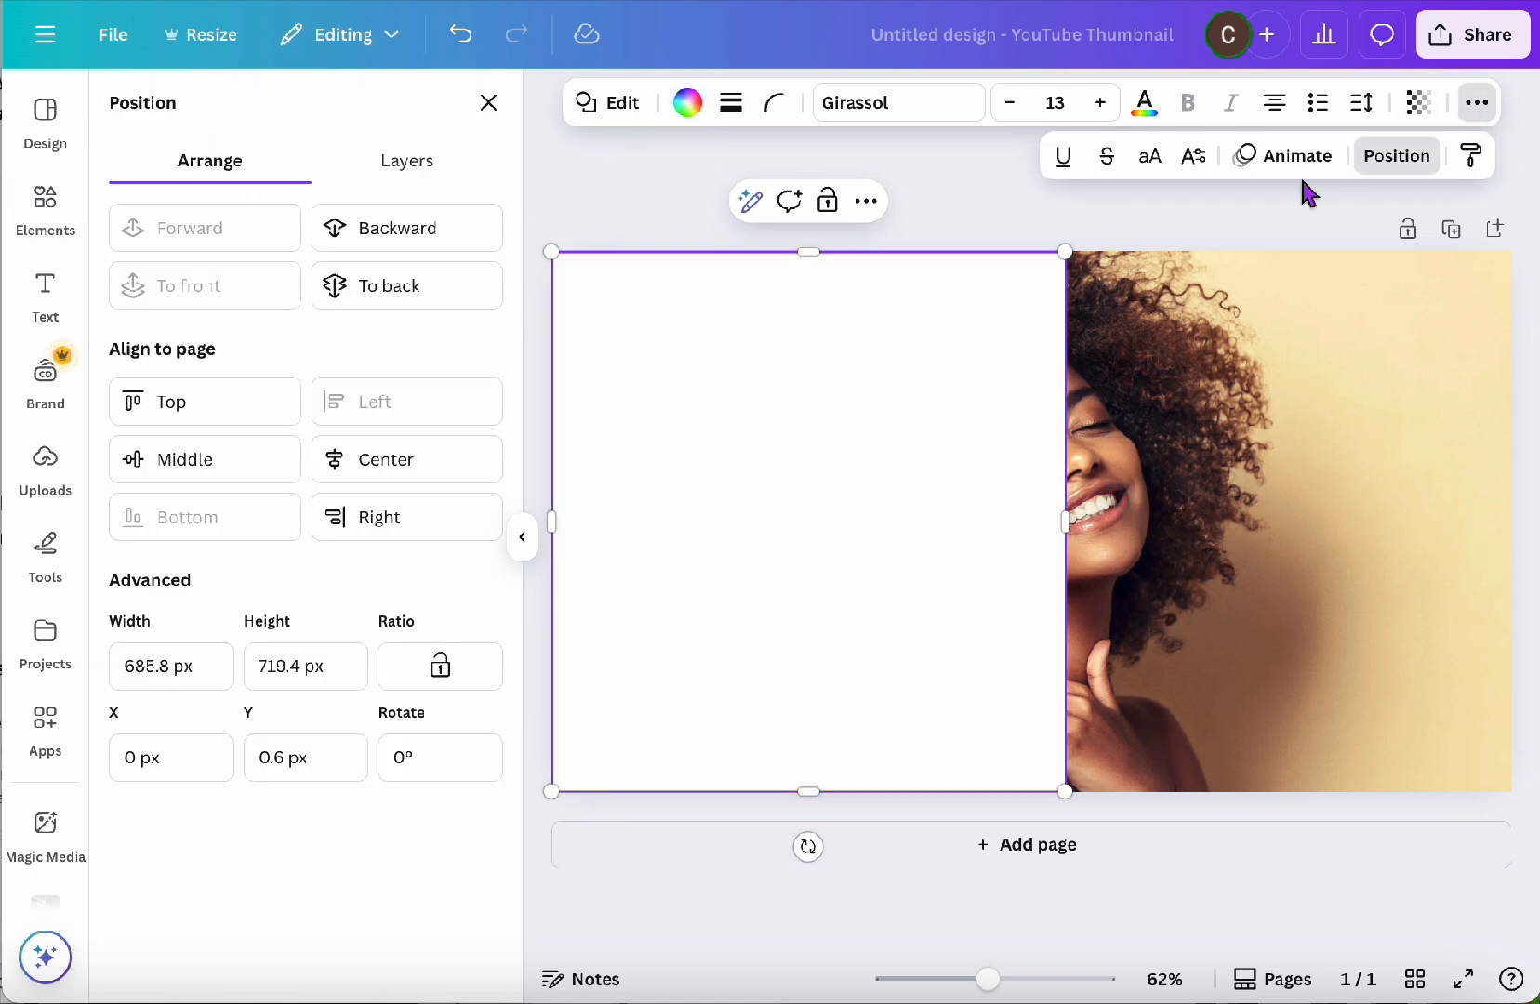
click(399, 167)
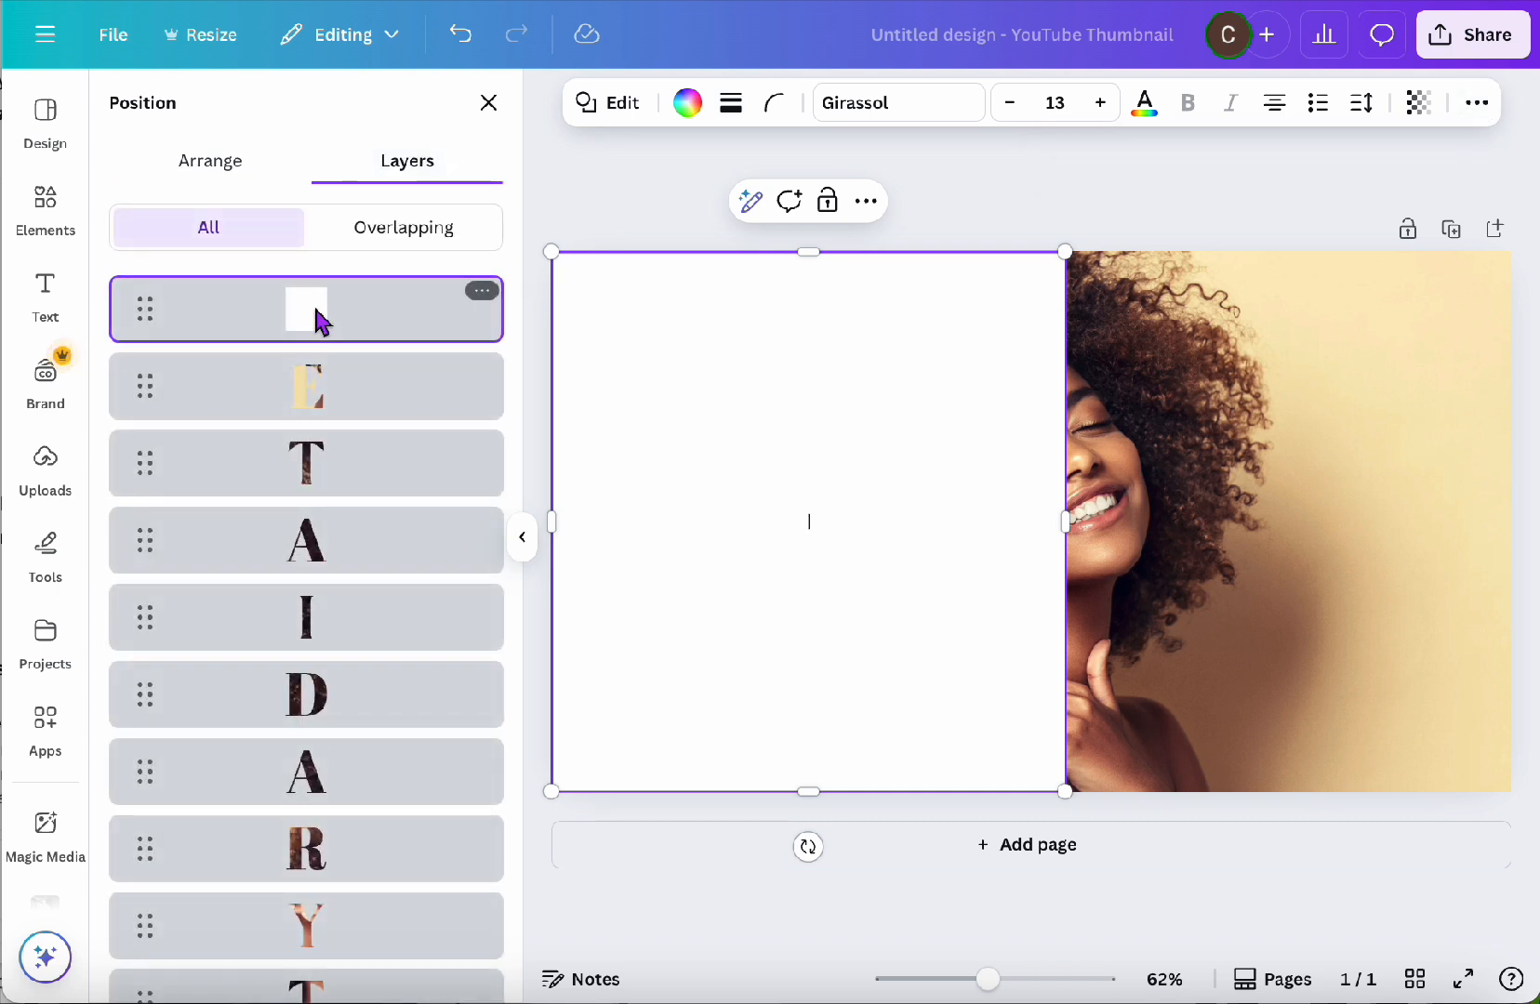
scroll(321, 352, down, 2)
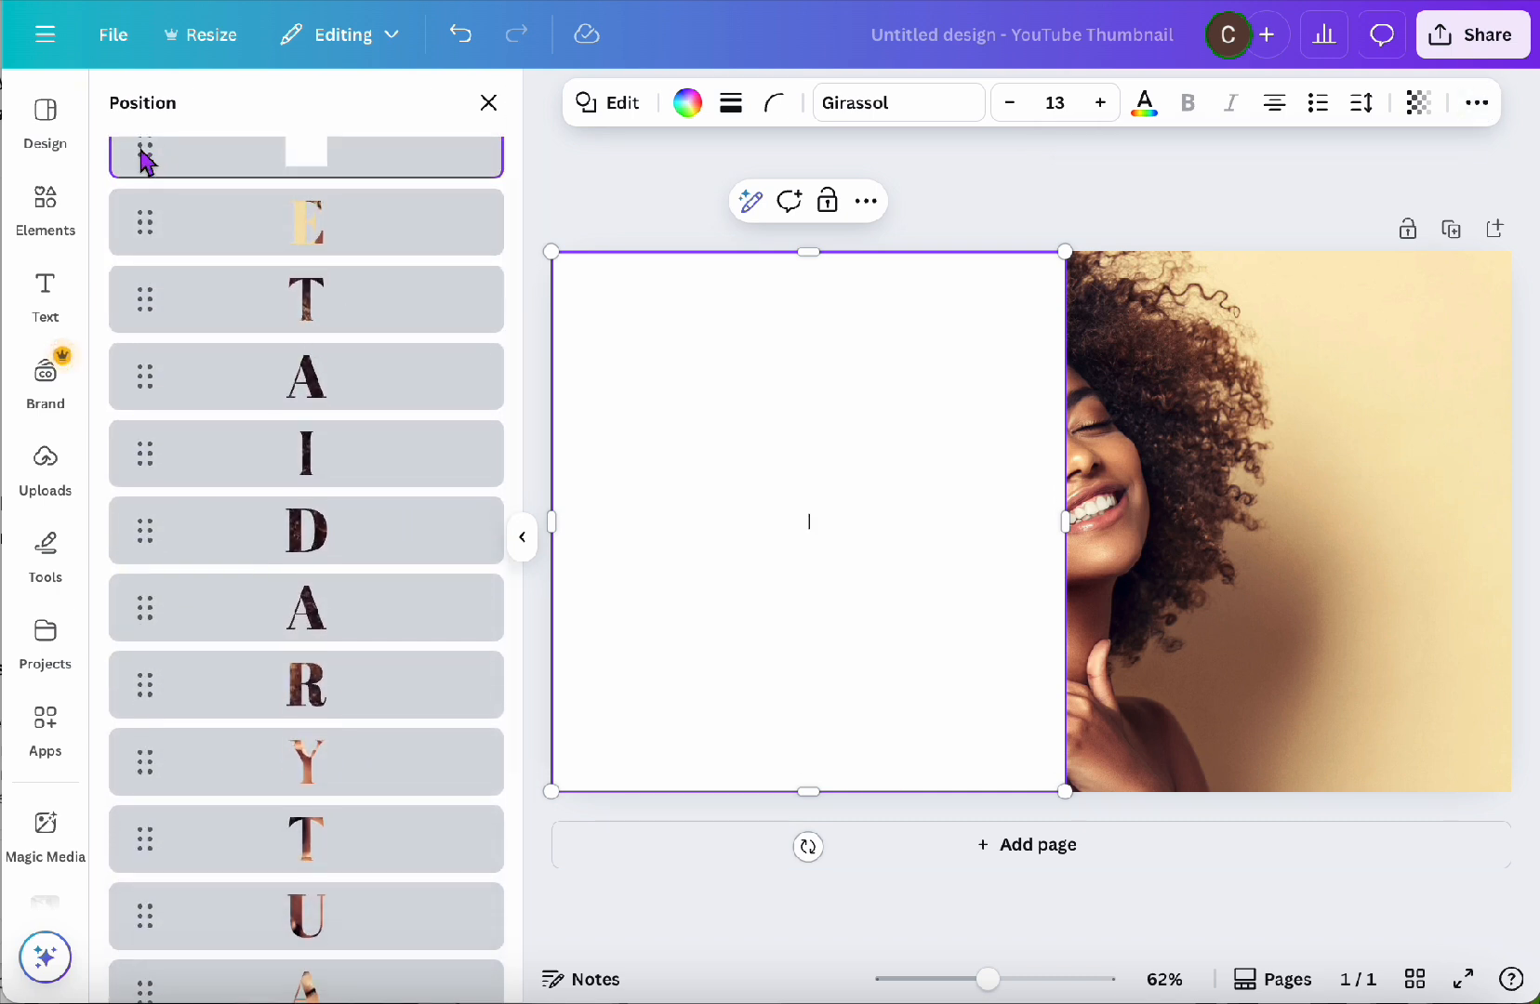
drag(143, 154, 158, 846)
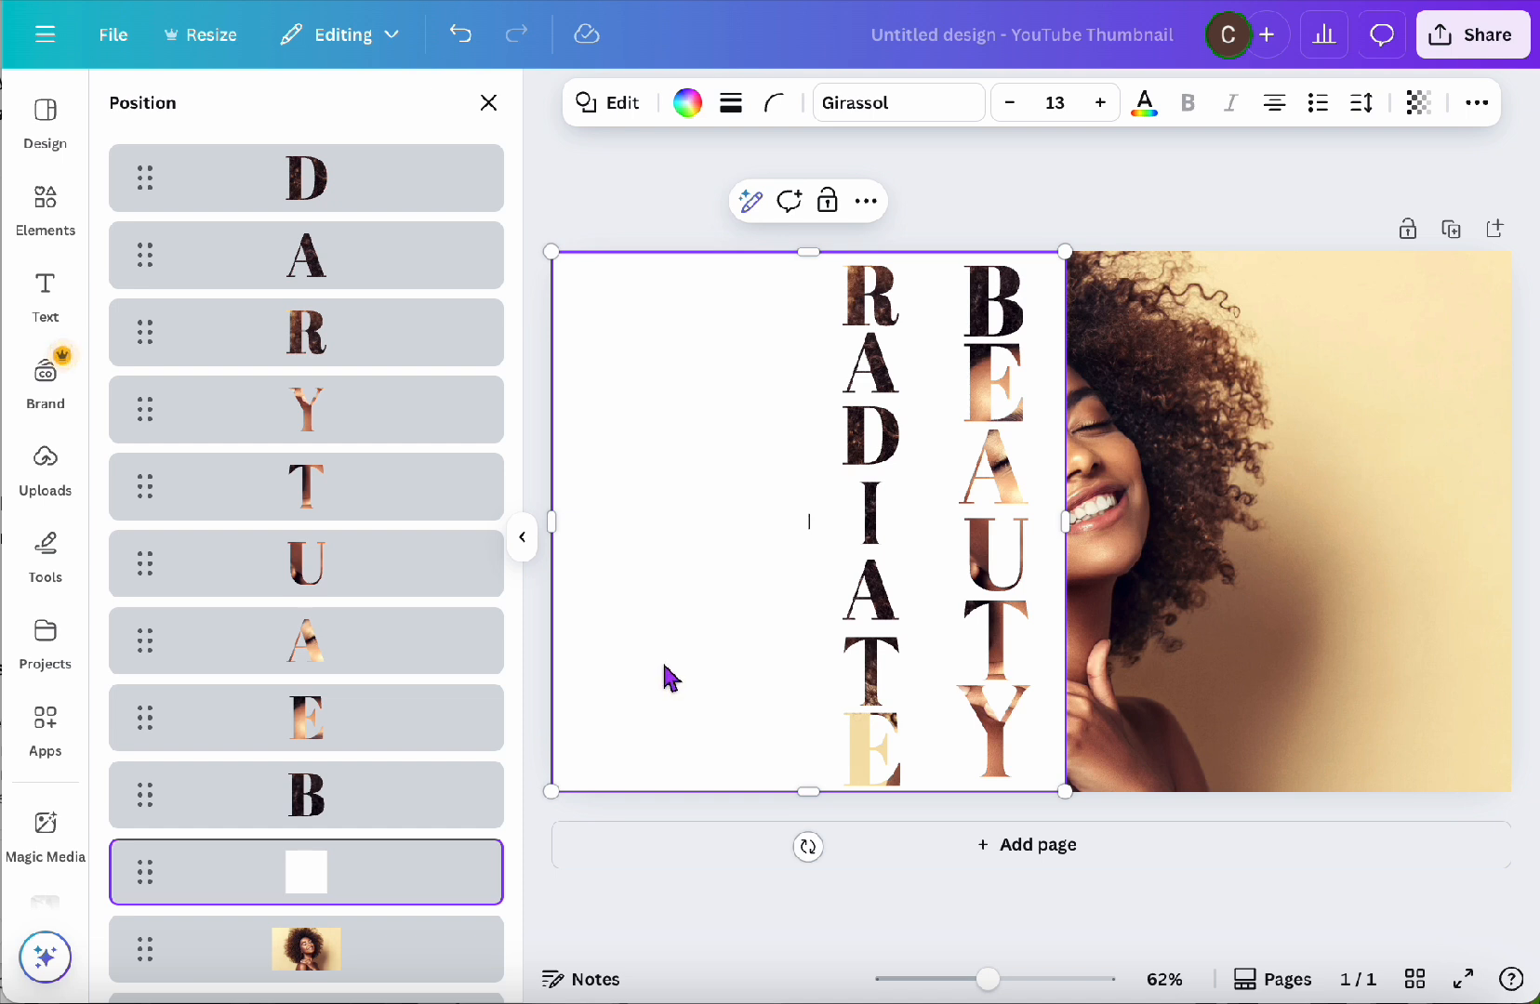
click(1158, 161)
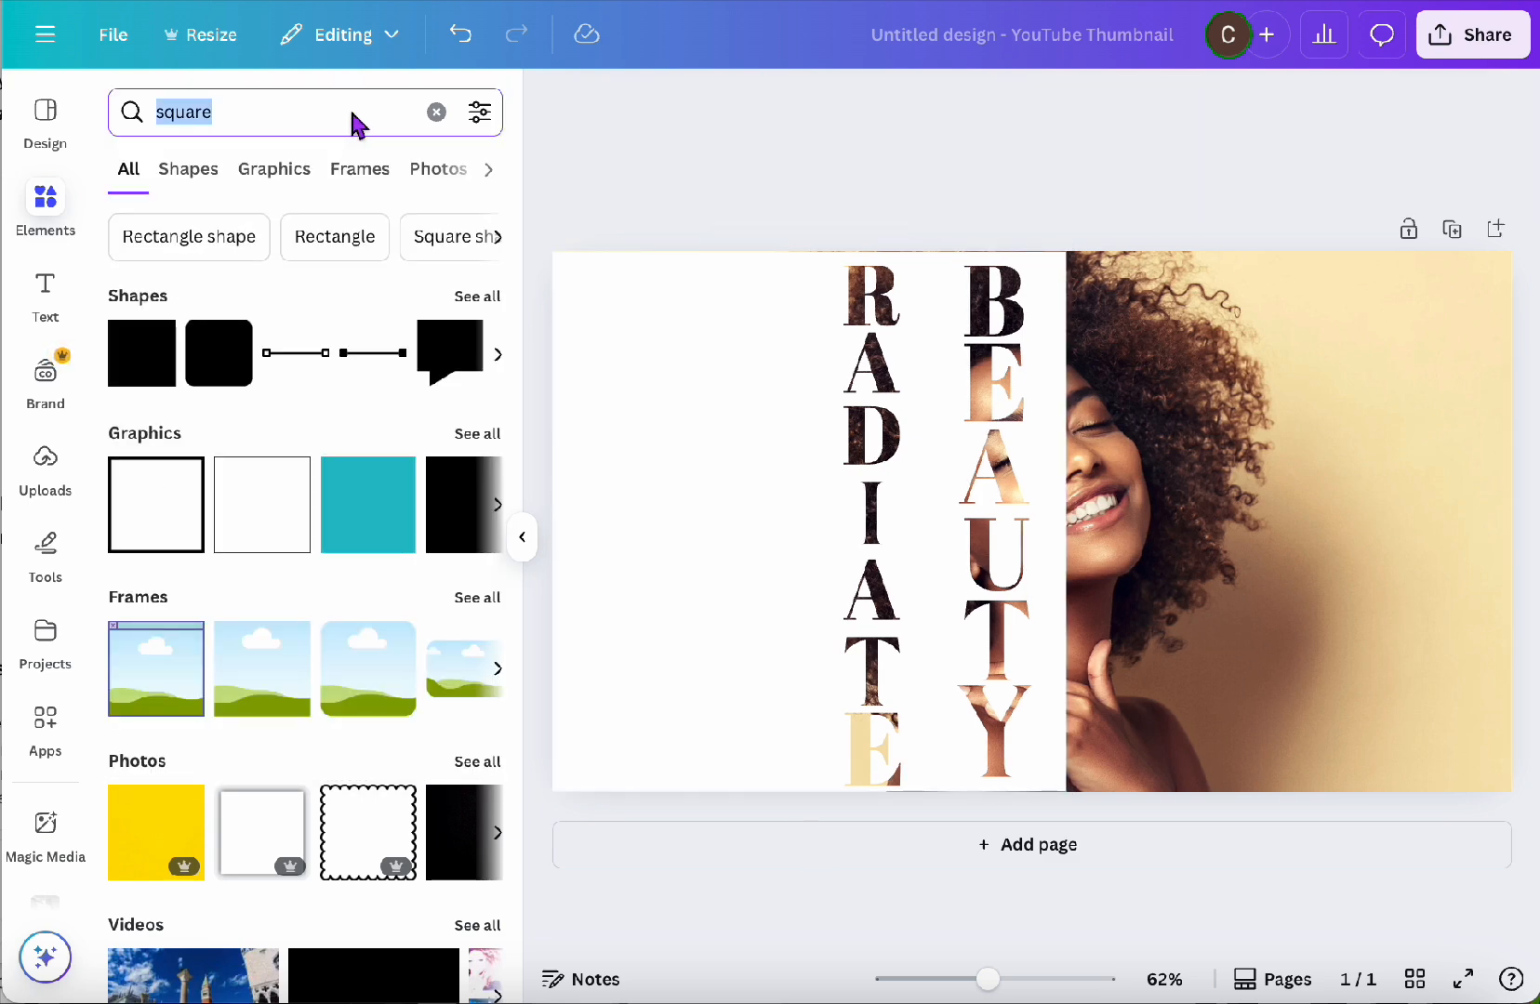
Step: Search elements for "glitter", add the photo of a diagonal gold dust trail and move it onto the white panel beside RADIATE
text(glitter)
key(Return)
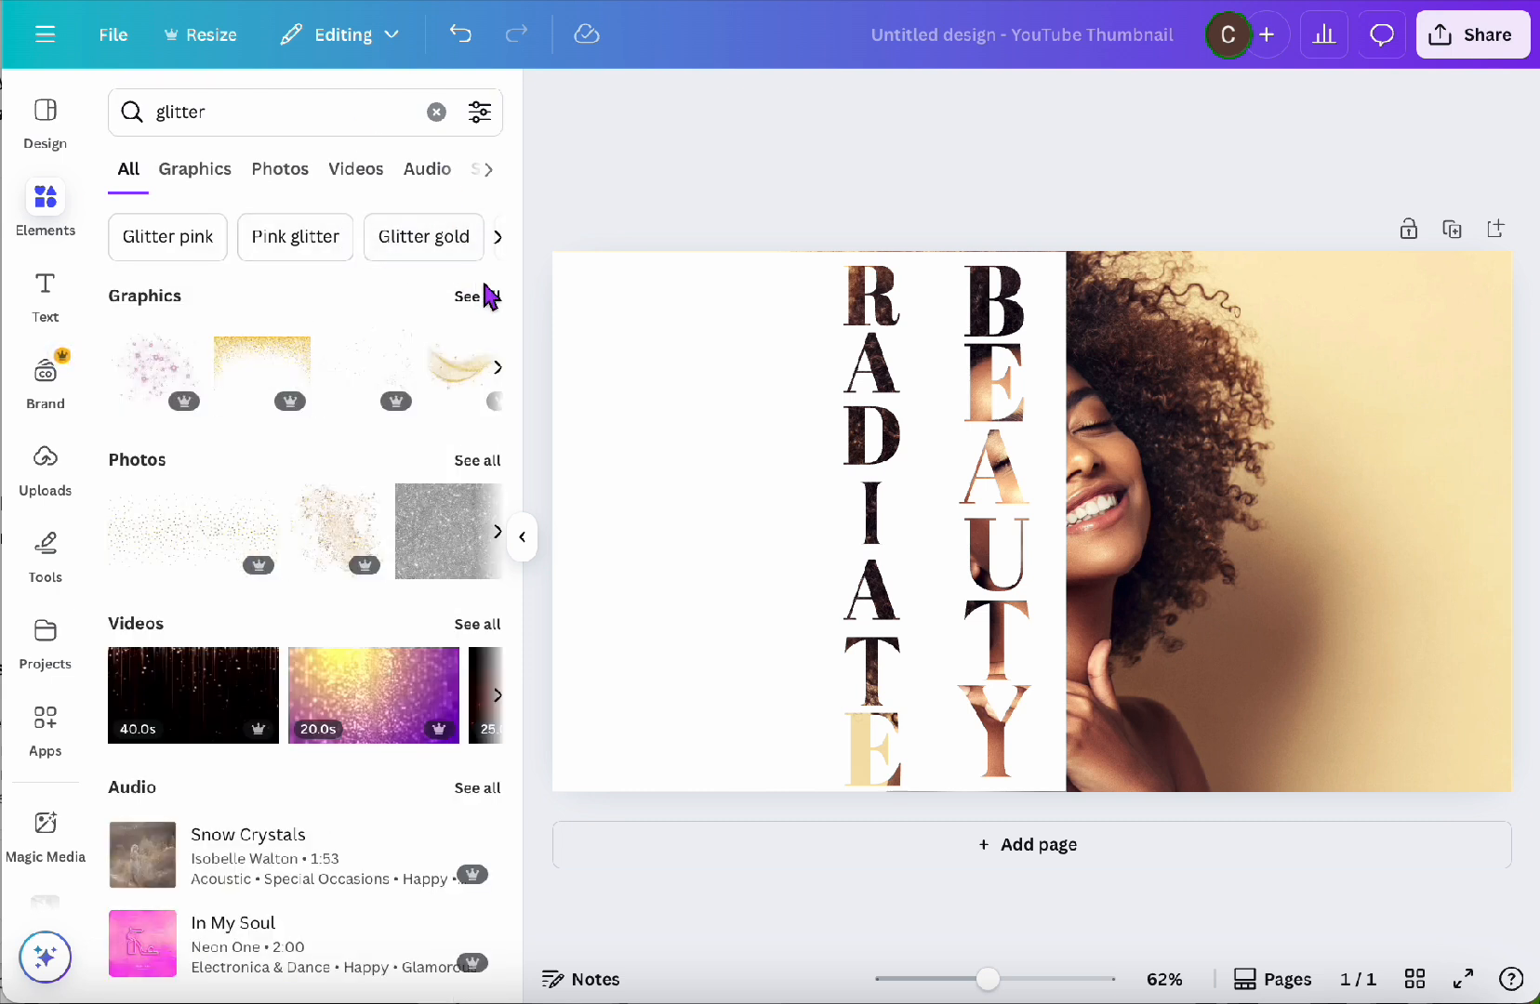
click(490, 460)
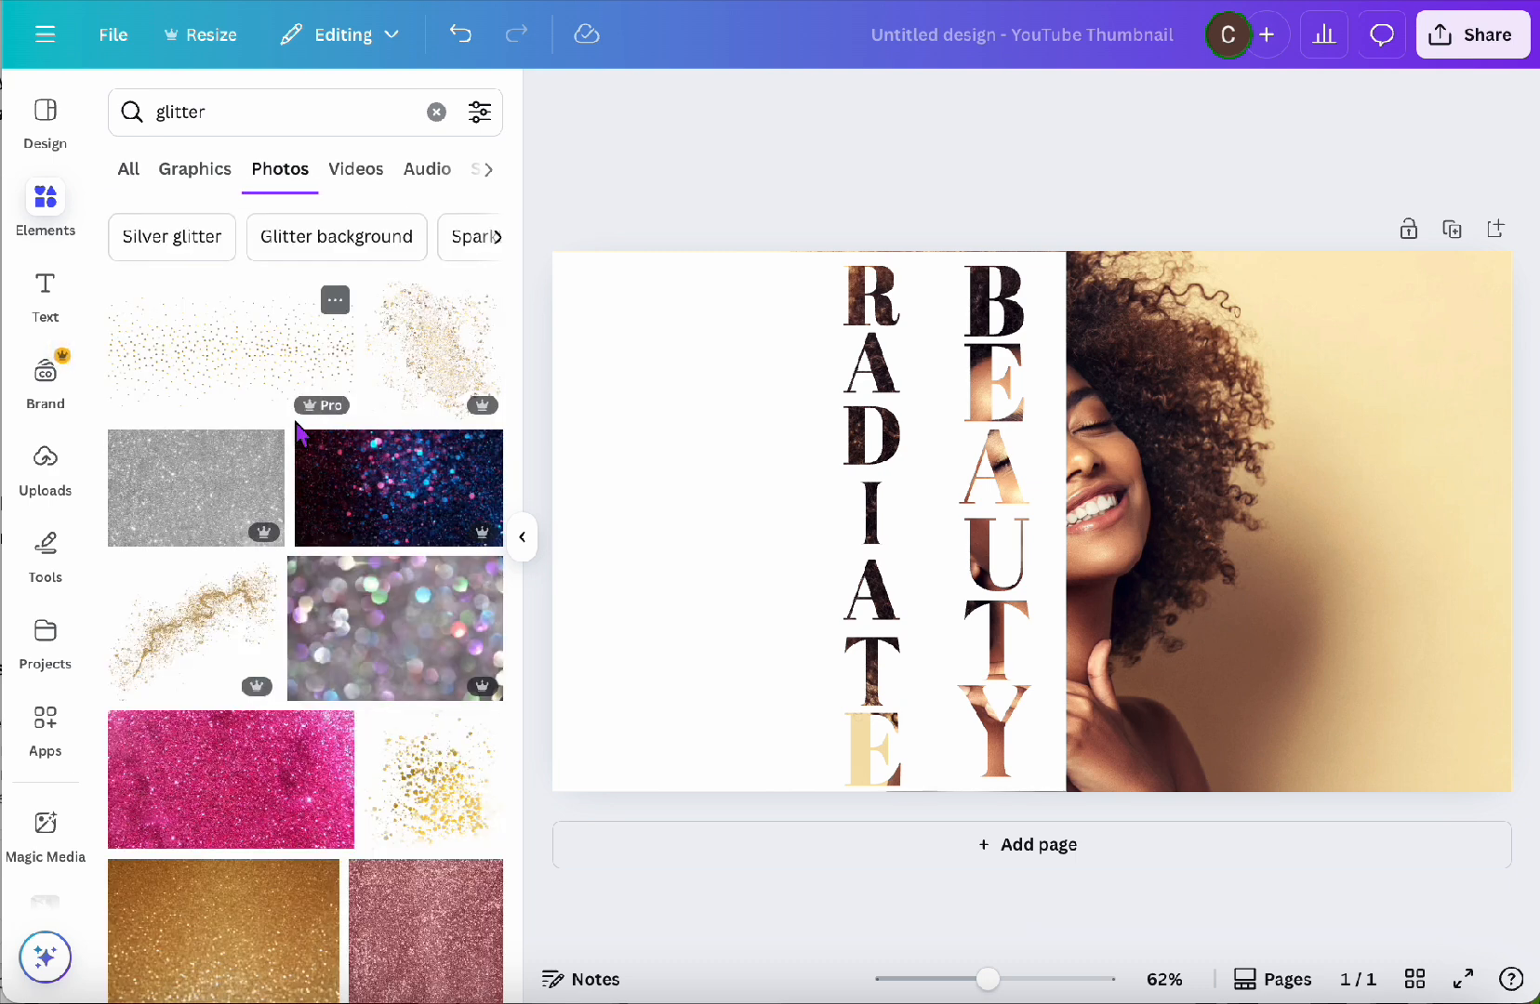
click(183, 657)
drag(1031, 605, 657, 639)
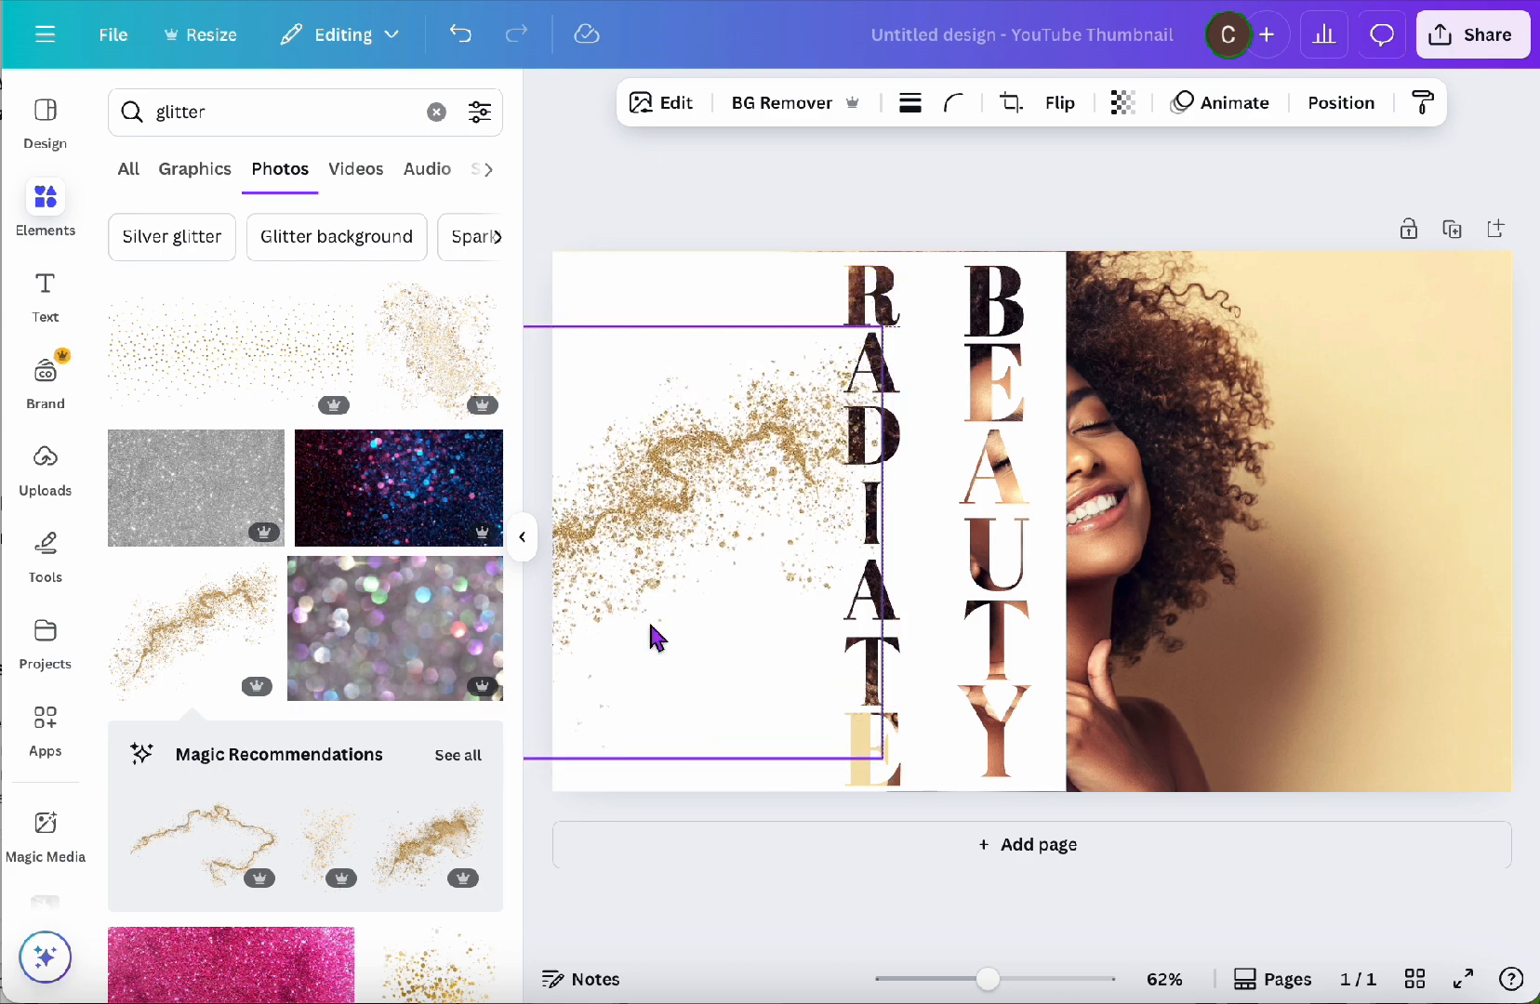
Step: Rotate the gold dust photo until its trail runs nearly vertically and position it on the white panel left of RADIATE
drag(628, 812, 846, 753)
drag(683, 654, 728, 620)
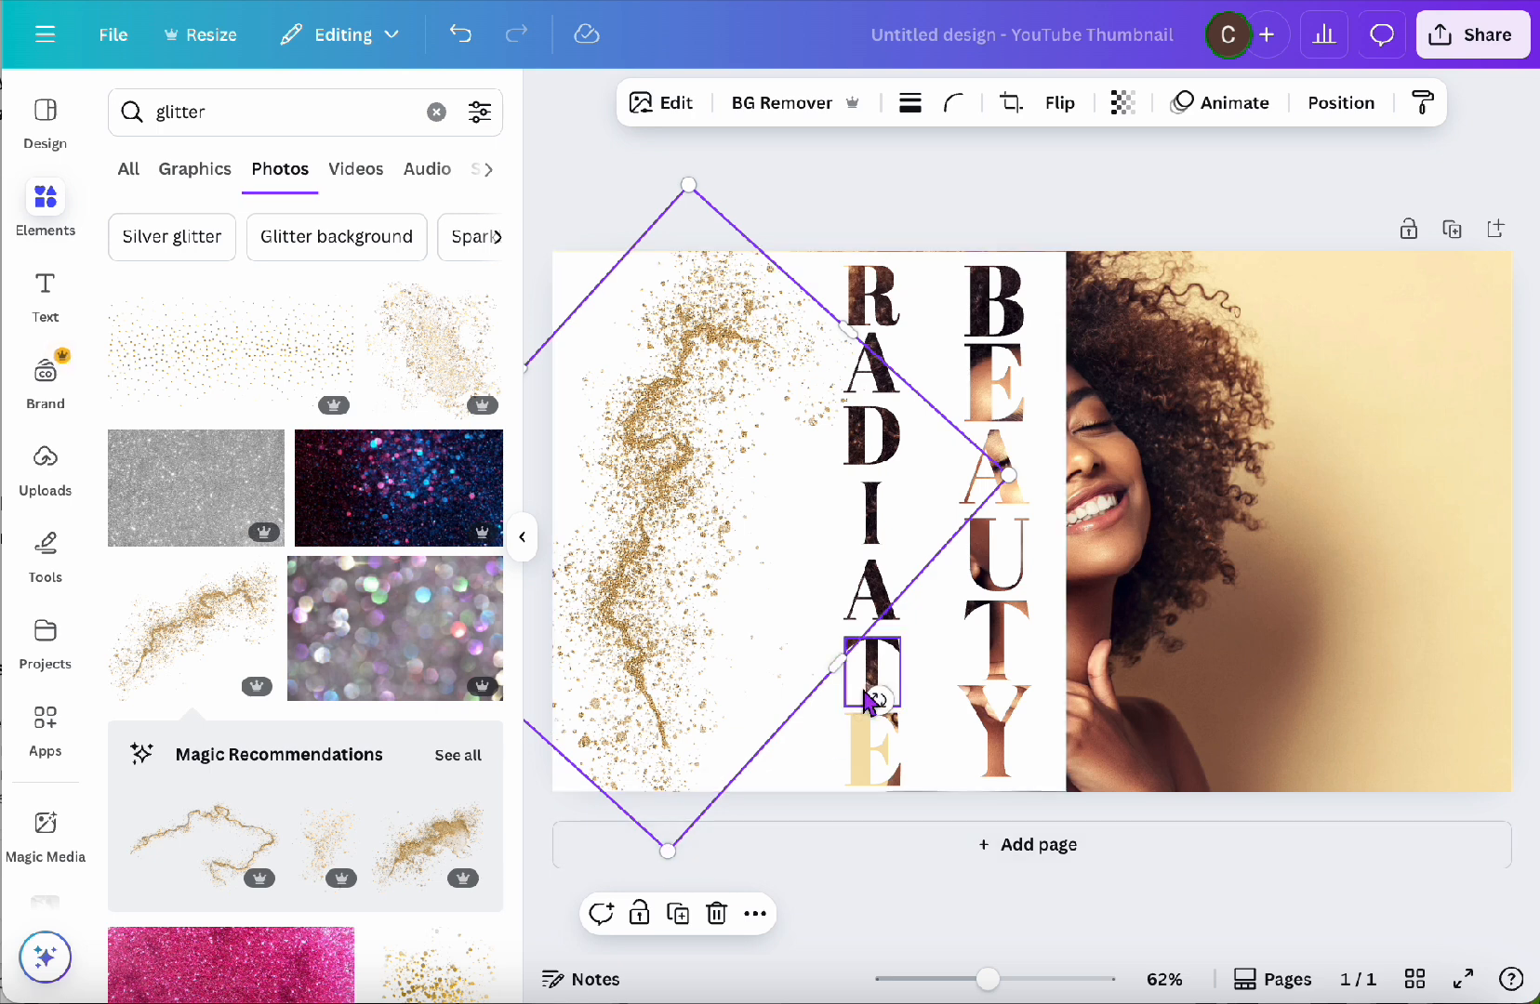
mouse_move(880, 702)
mouse_down()
mouse_move(907, 666)
mouse_move(899, 676)
mouse_up()
drag(701, 662, 716, 649)
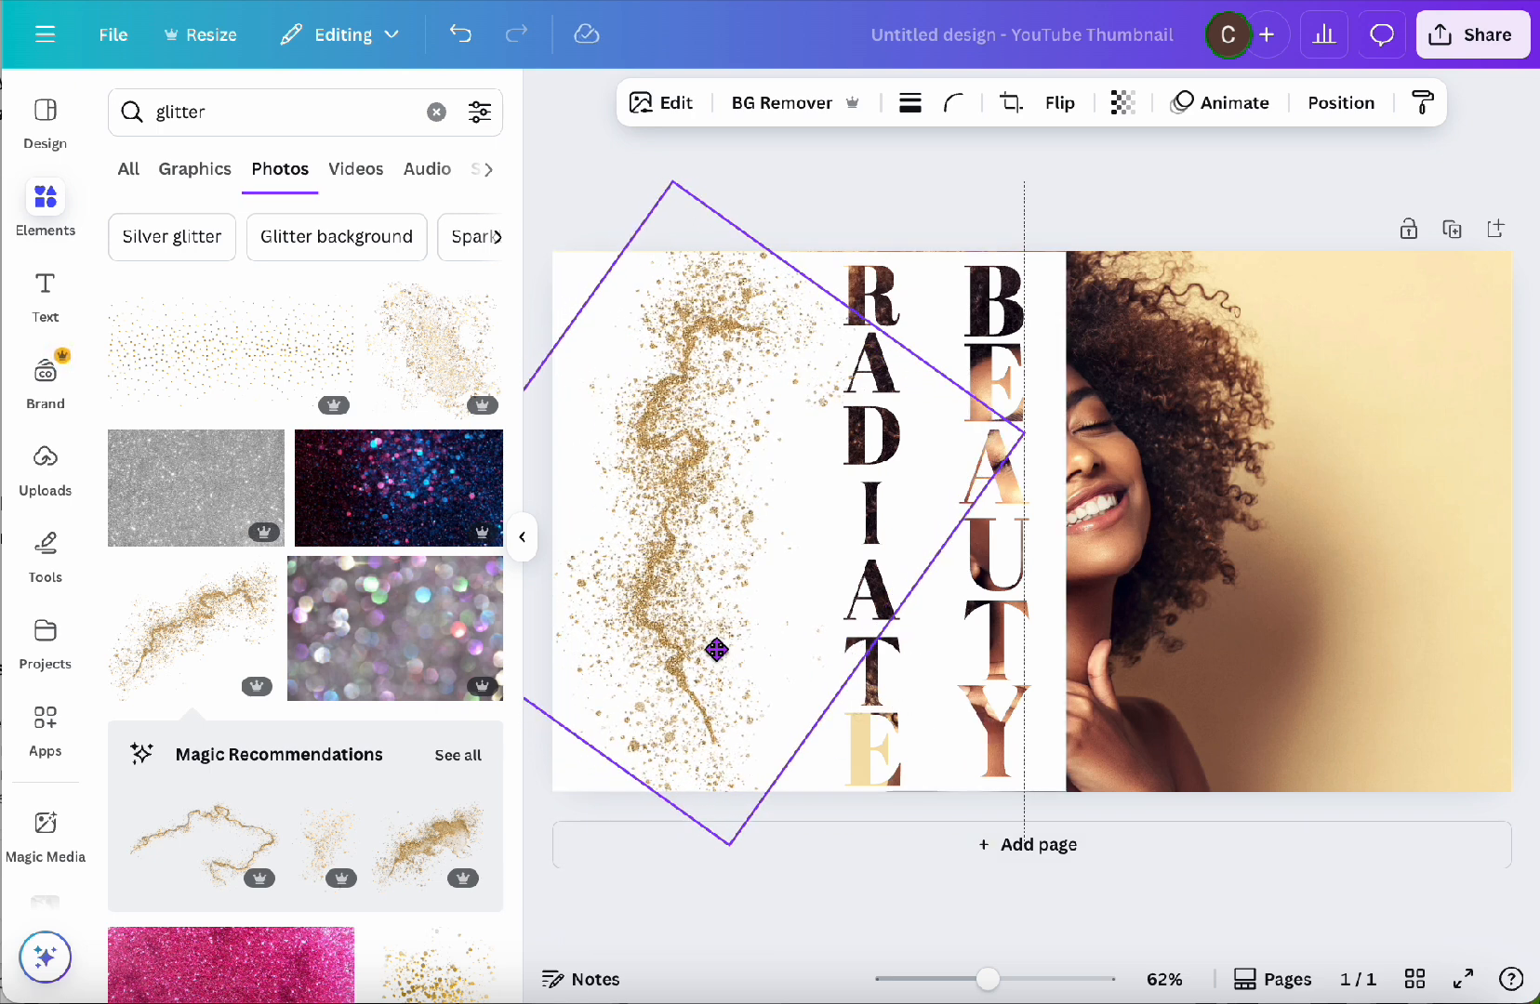
click(1007, 192)
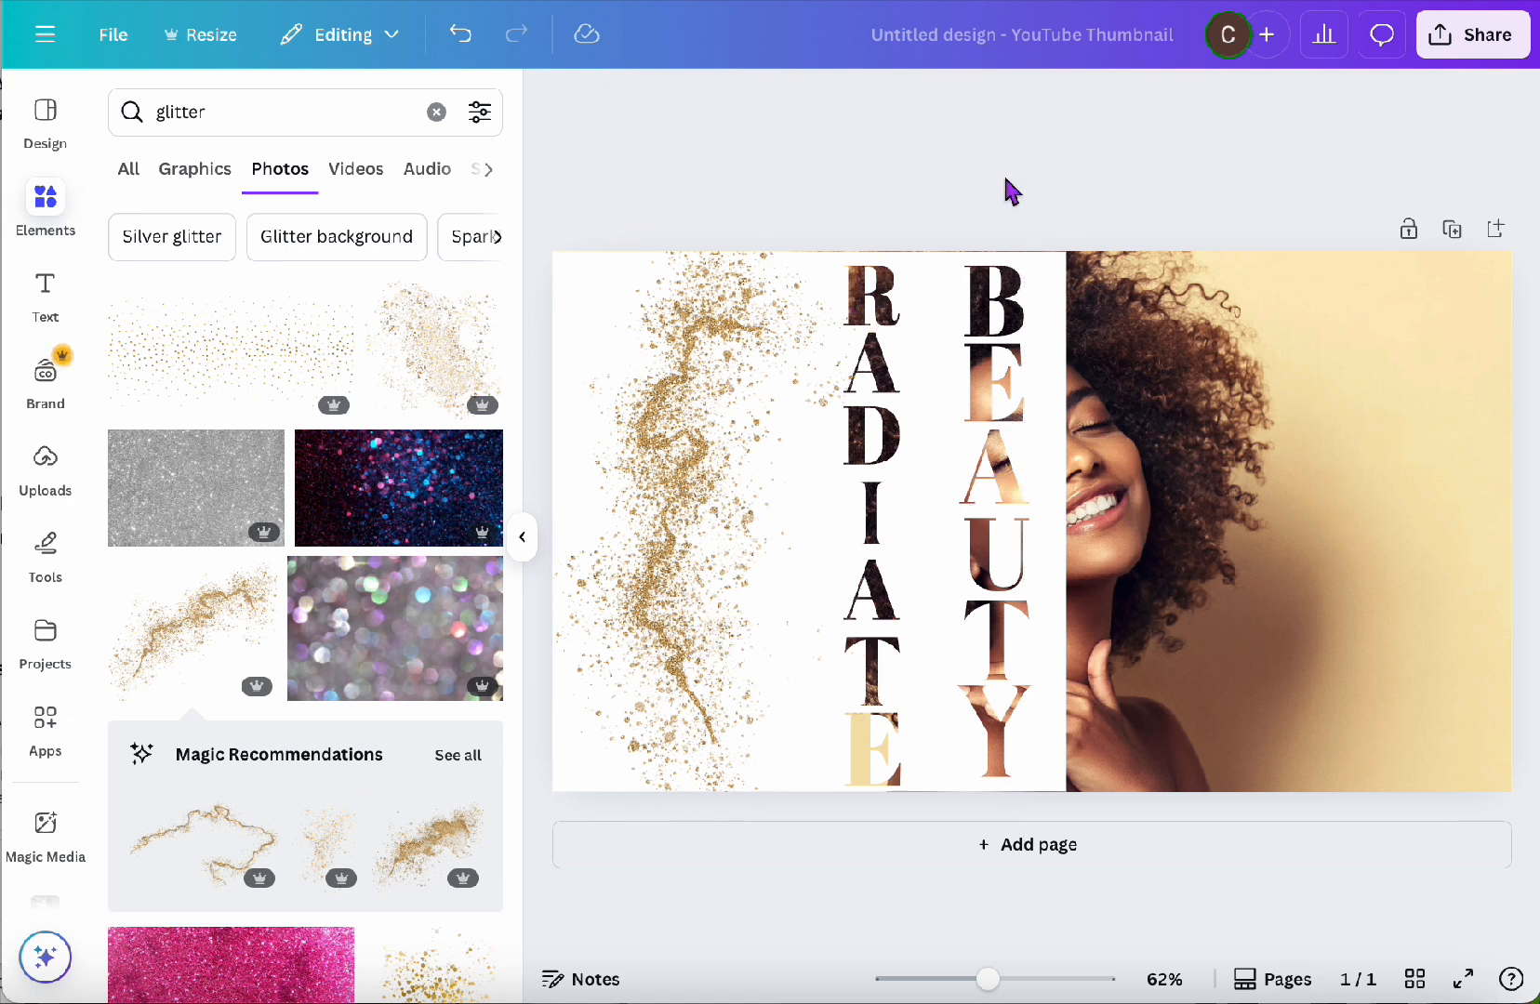
Step: Search photos for "stars glitter", add the gold glitter star and shrink it to a small accent between the dust trail and RADIATE
click(249, 115)
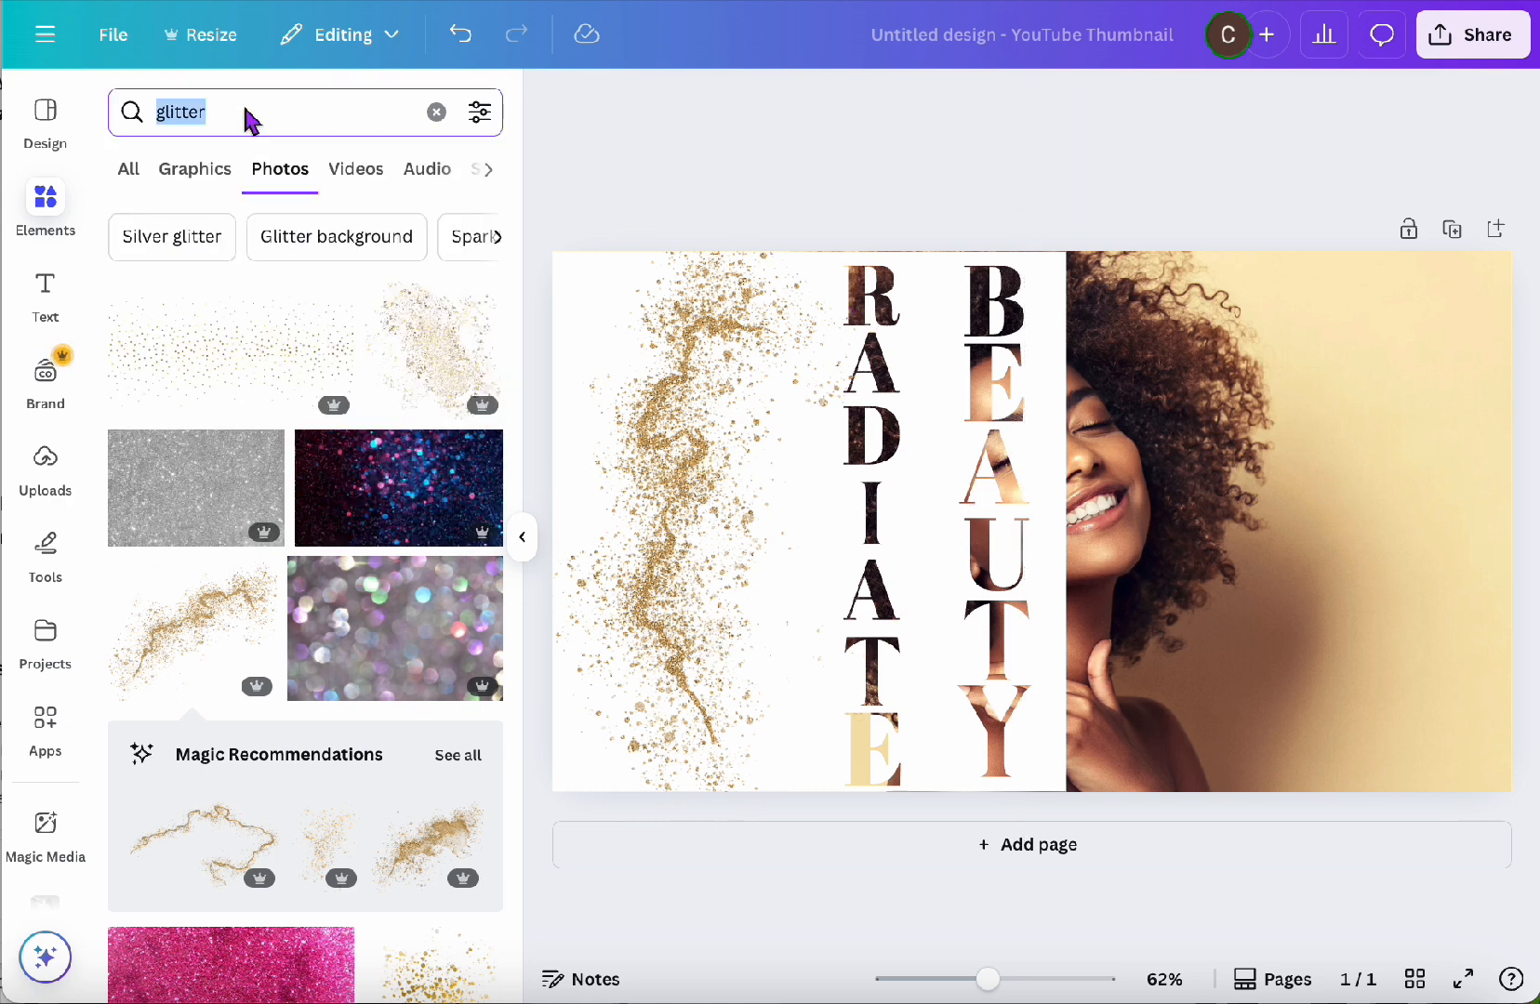
text(stars)
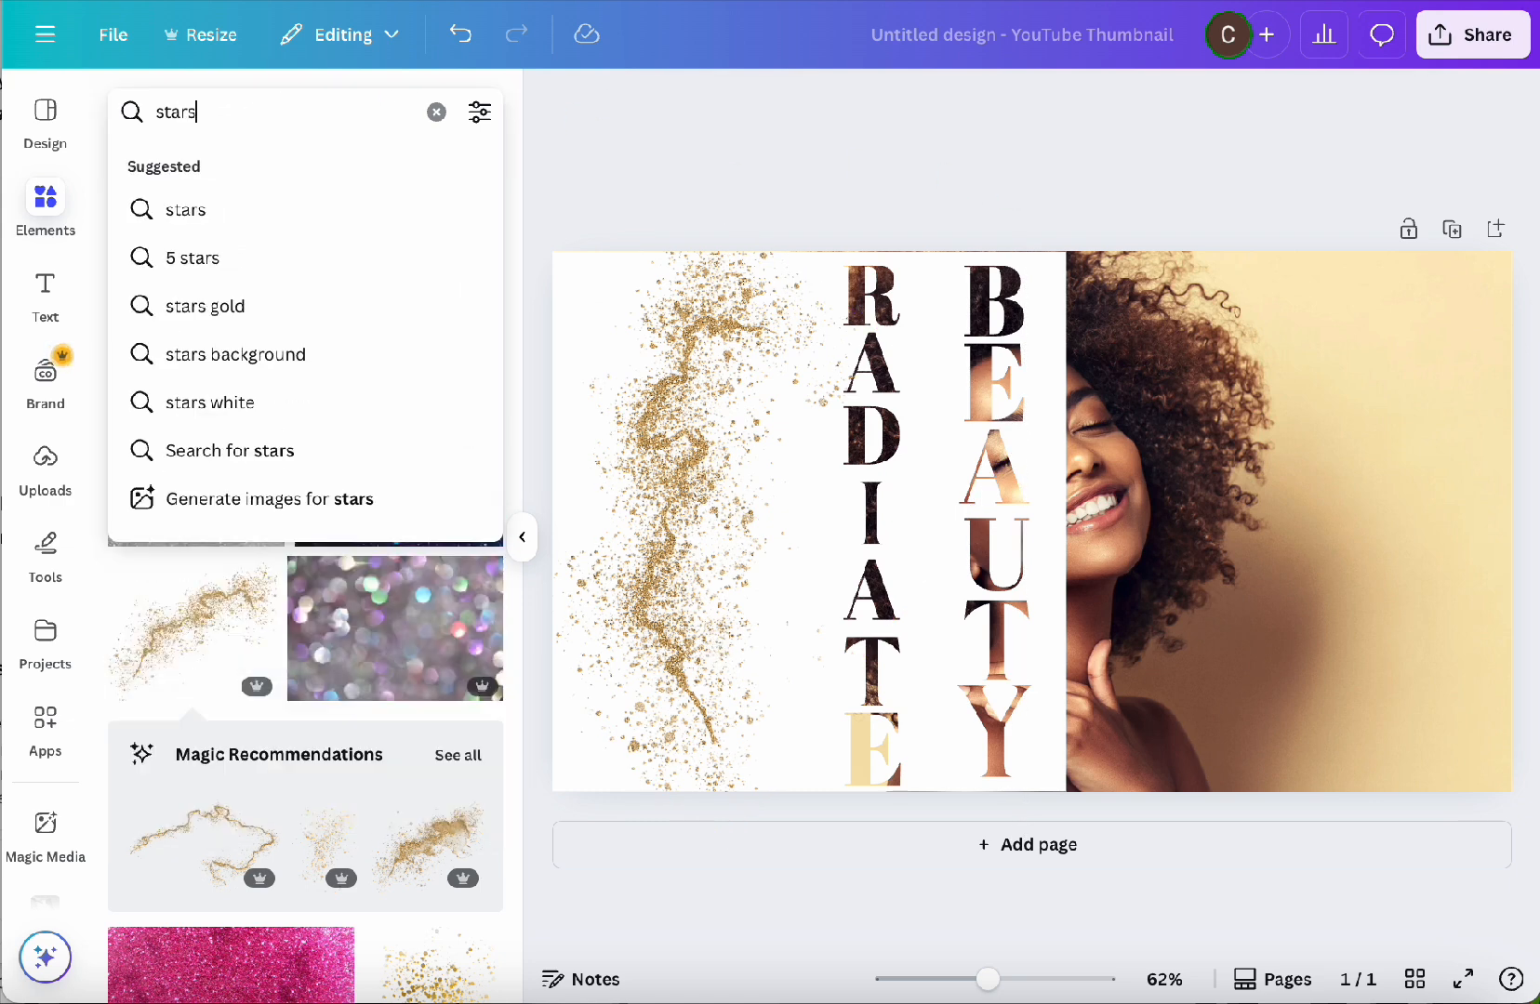
text( glitter)
key(Return)
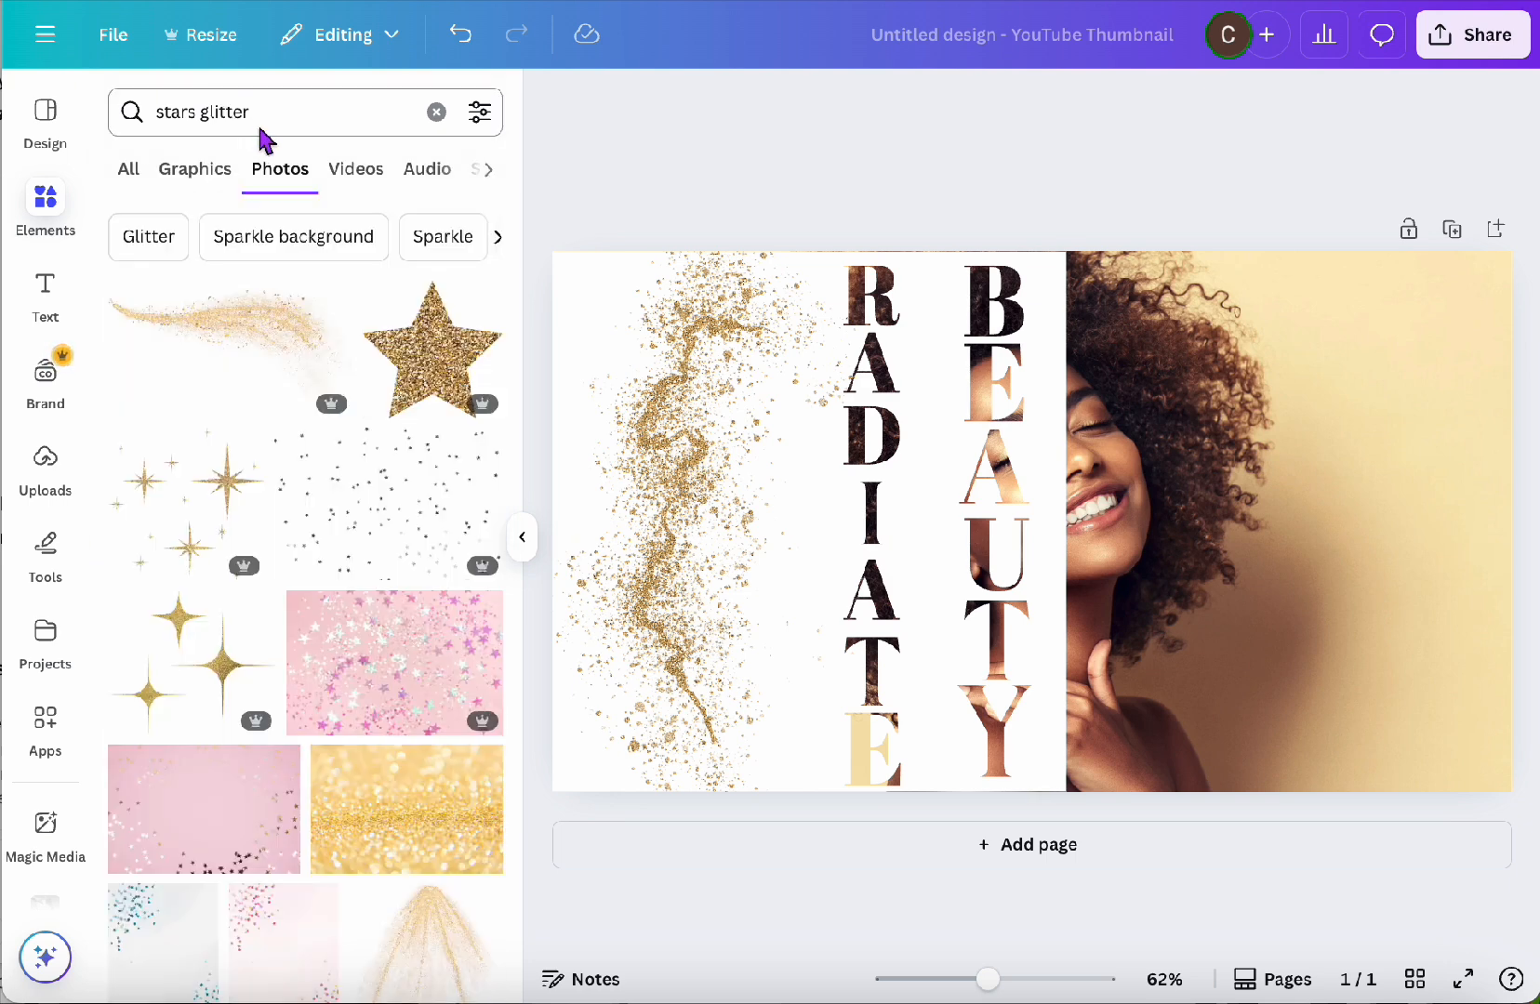
click(432, 363)
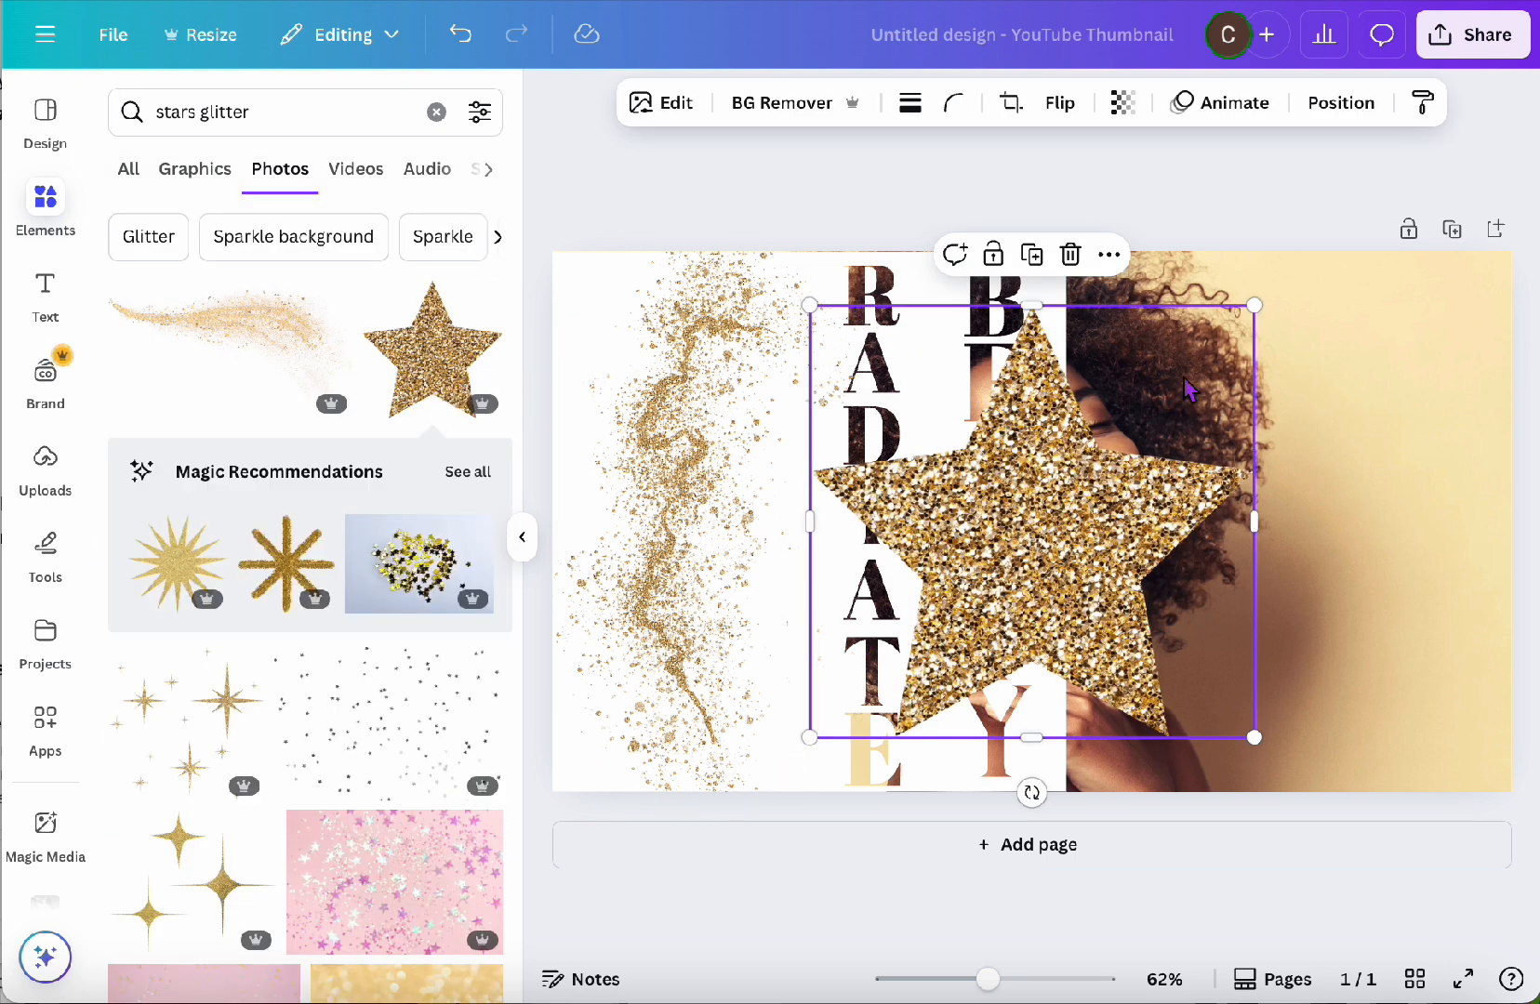
drag(1255, 309, 774, 477)
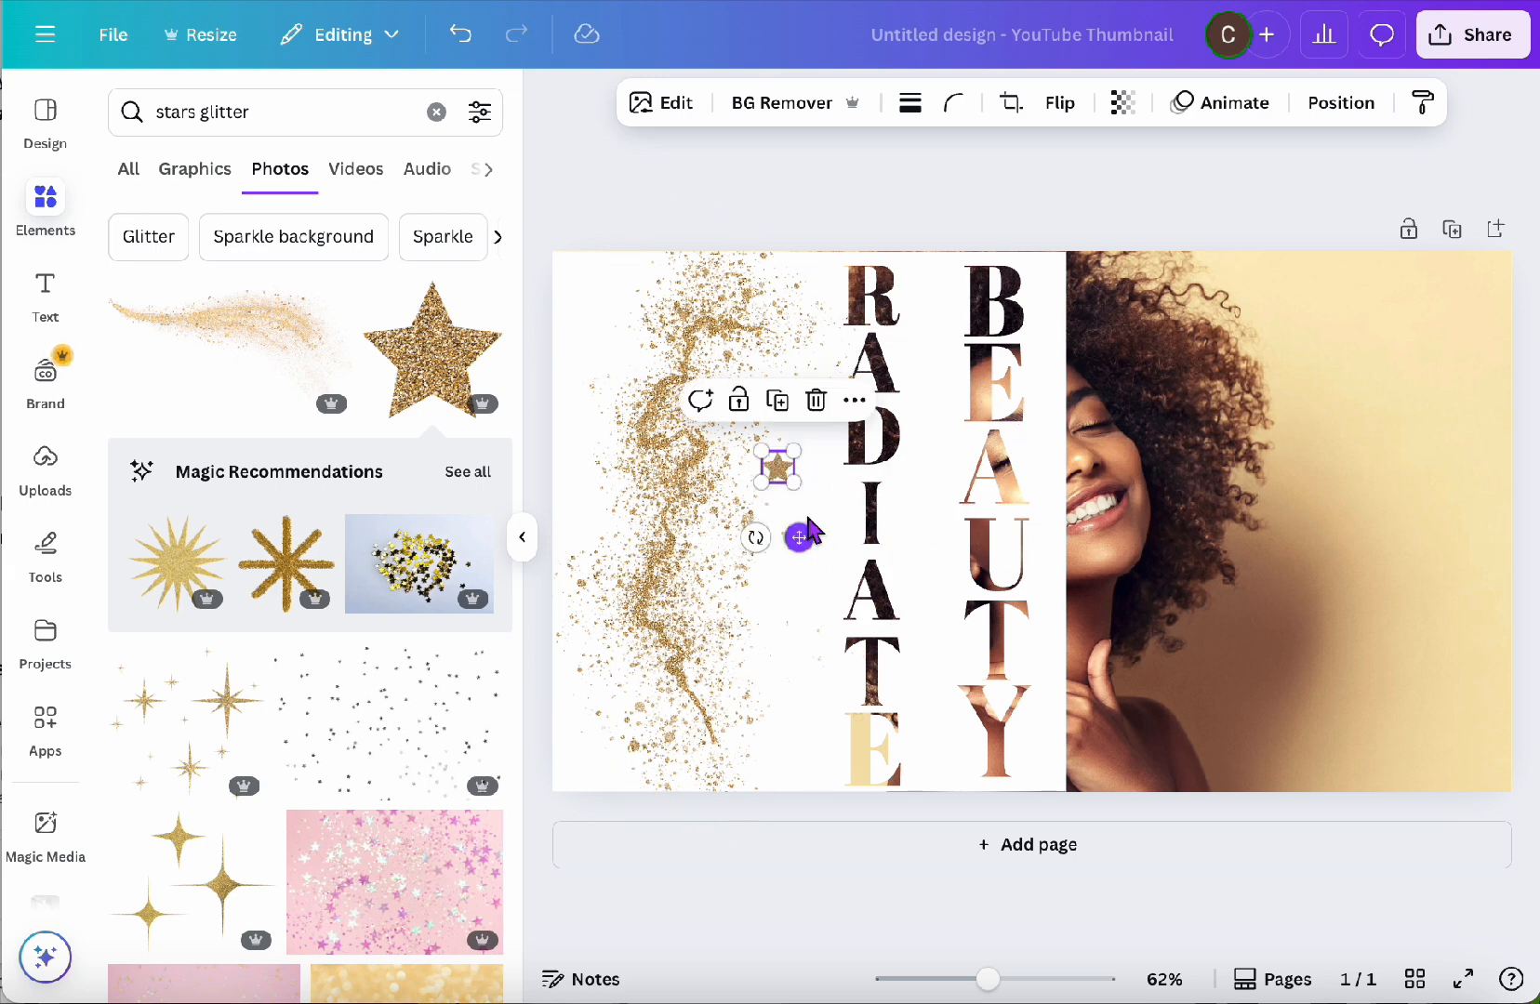
Step: Duplicate the small glitter star, placing tilted copies near the white panel's lower-left corner and beside the top of the dust trail
drag(767, 543, 781, 537)
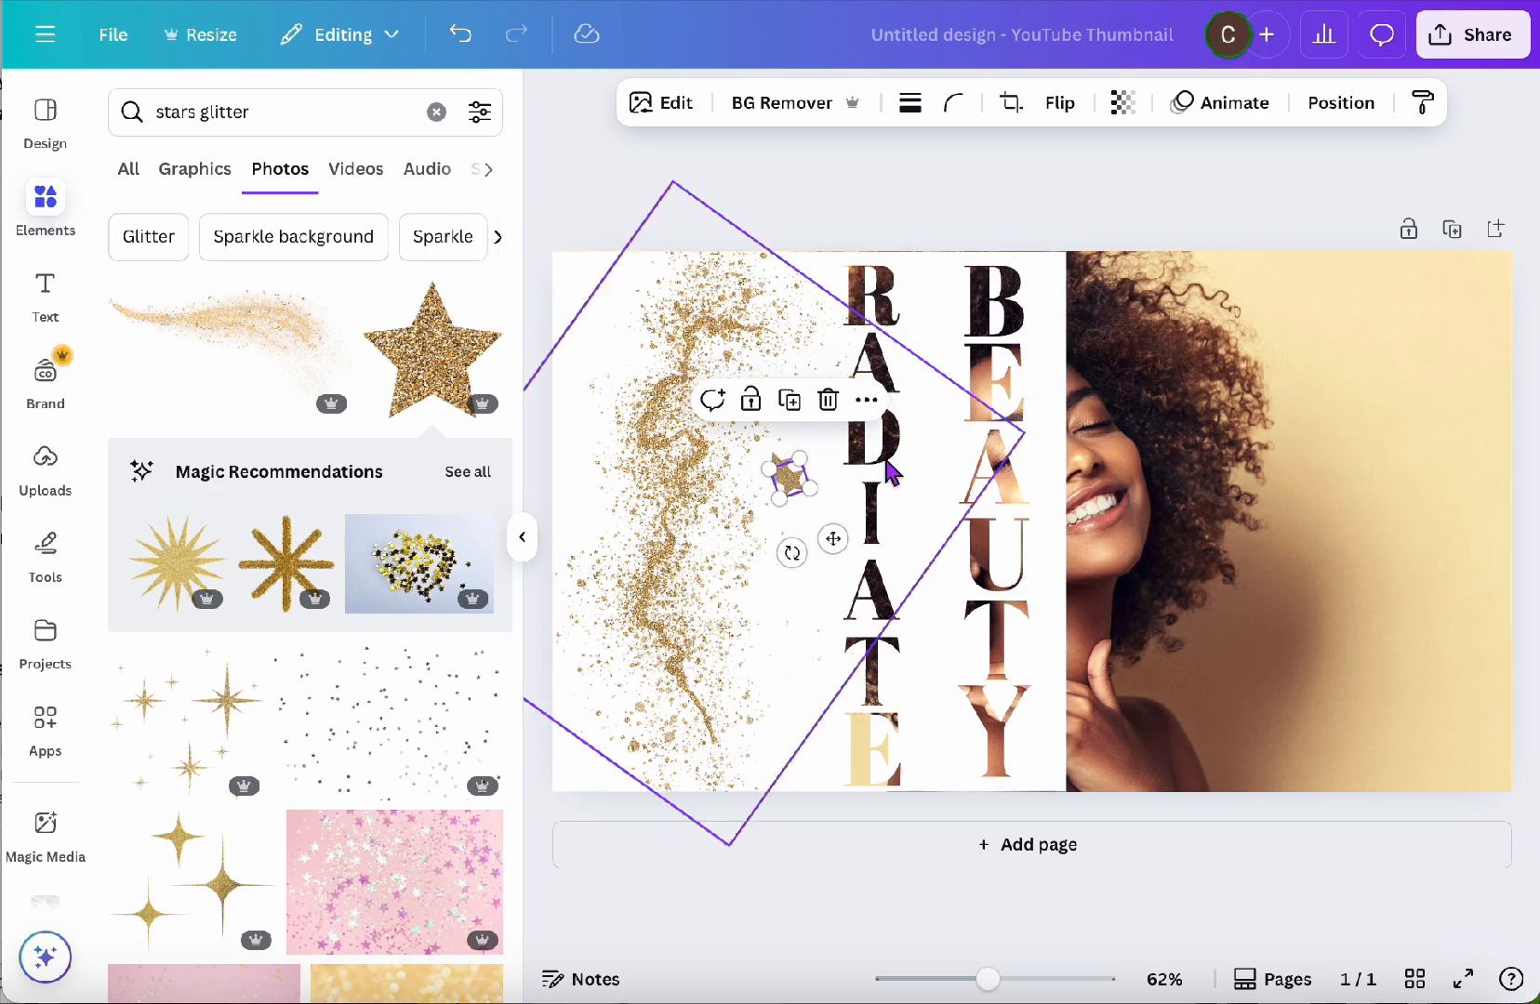
drag(791, 476, 607, 332)
key(super+d)
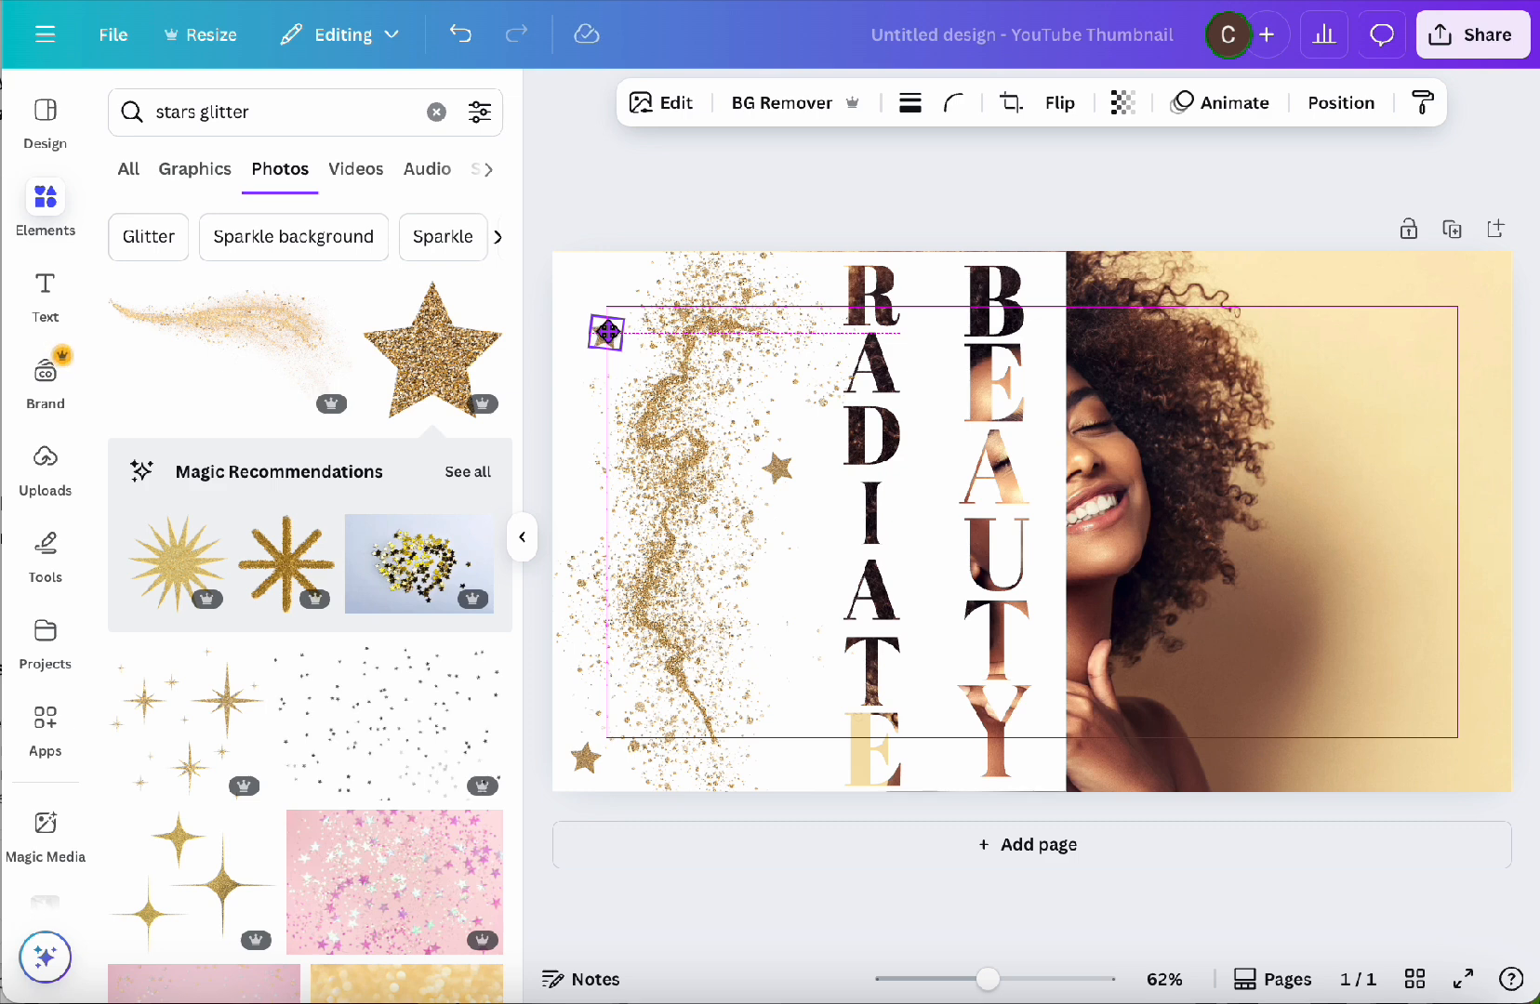
mouse_move(618, 298)
mouse_down()
mouse_move(621, 276)
mouse_move(626, 296)
mouse_up()
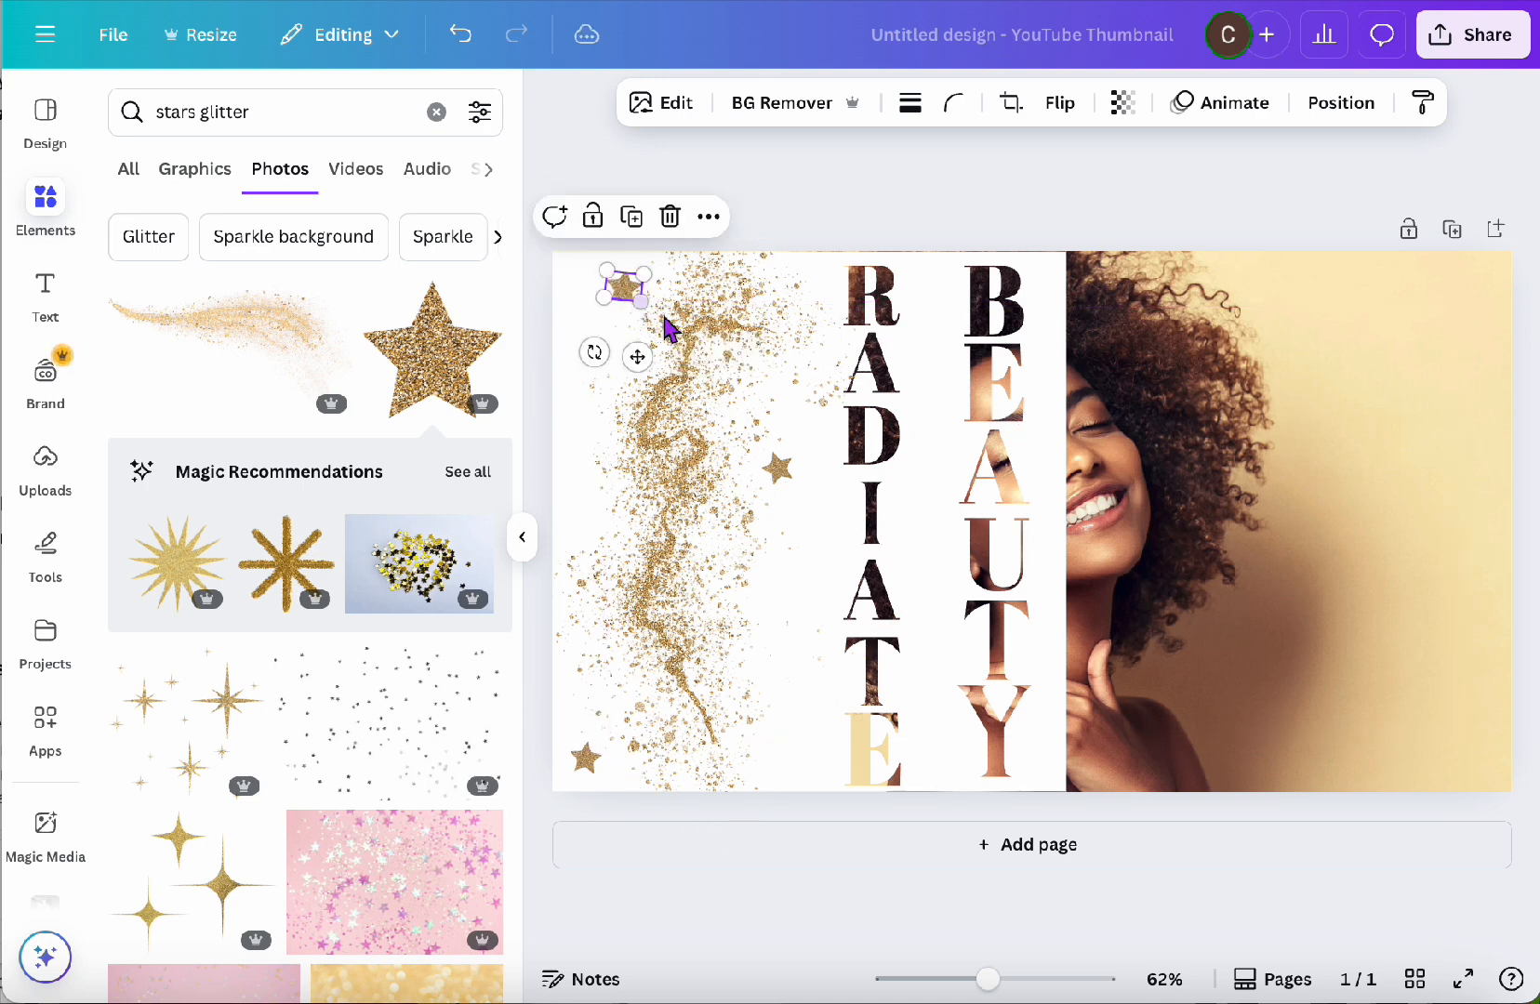
key(Right)
key(Right)
key(Right)
key(Right)
key(Right)
key(Right)
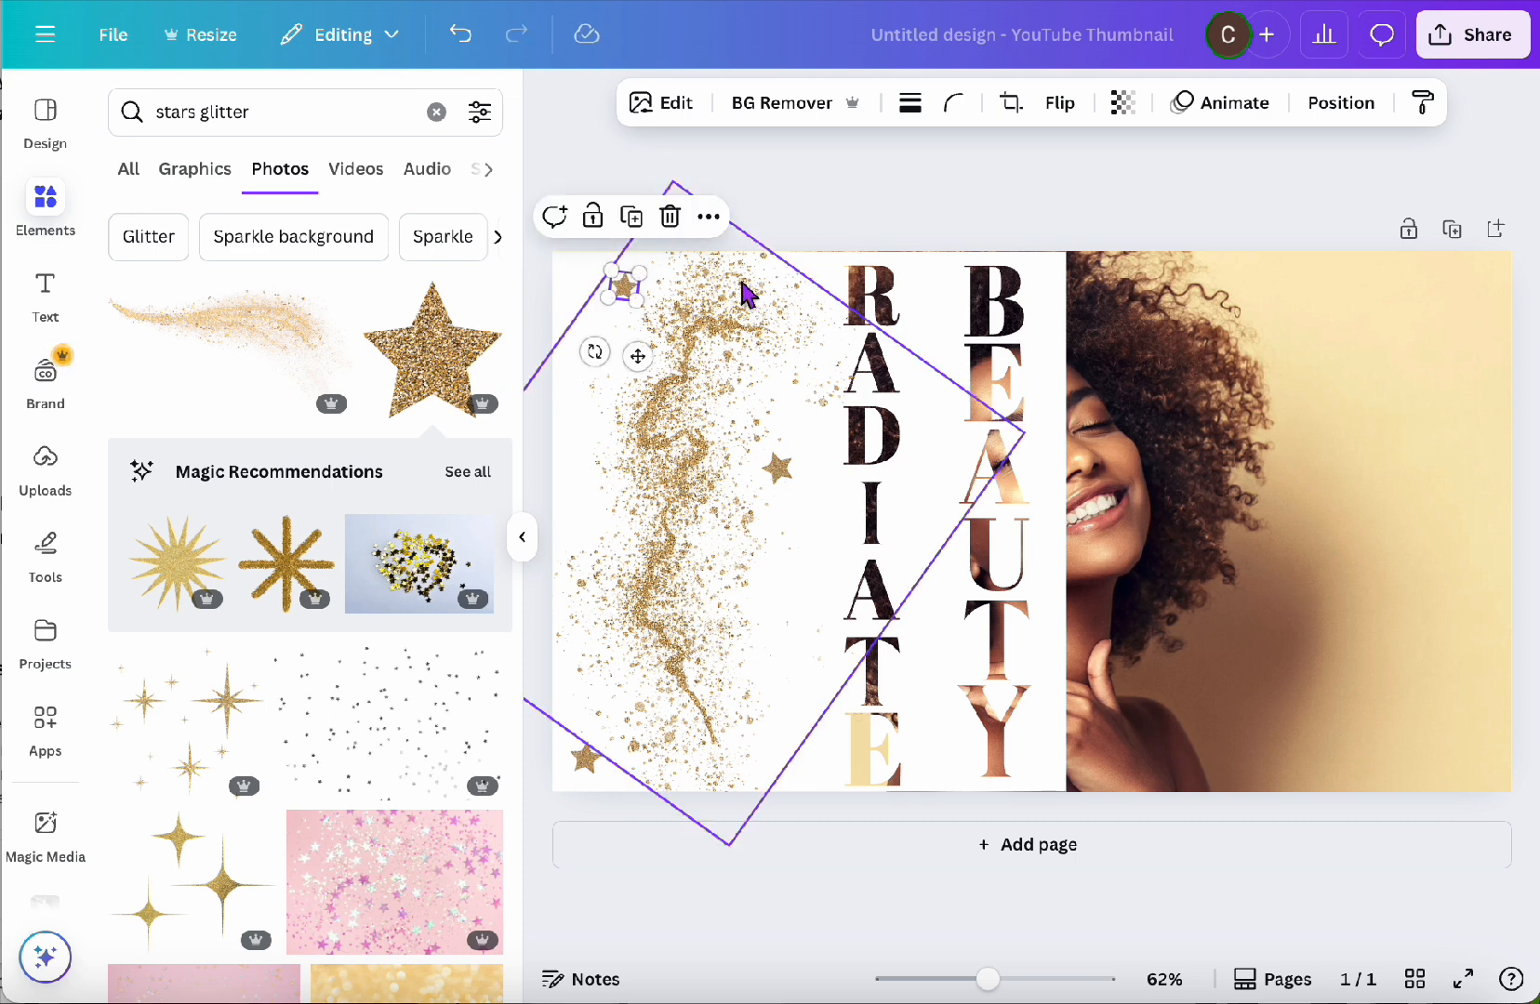
Step: Duplicate the upper-left star, rotate the copy to about -15° and place it just right of the dust trail's lower half
key(ctrl+d)
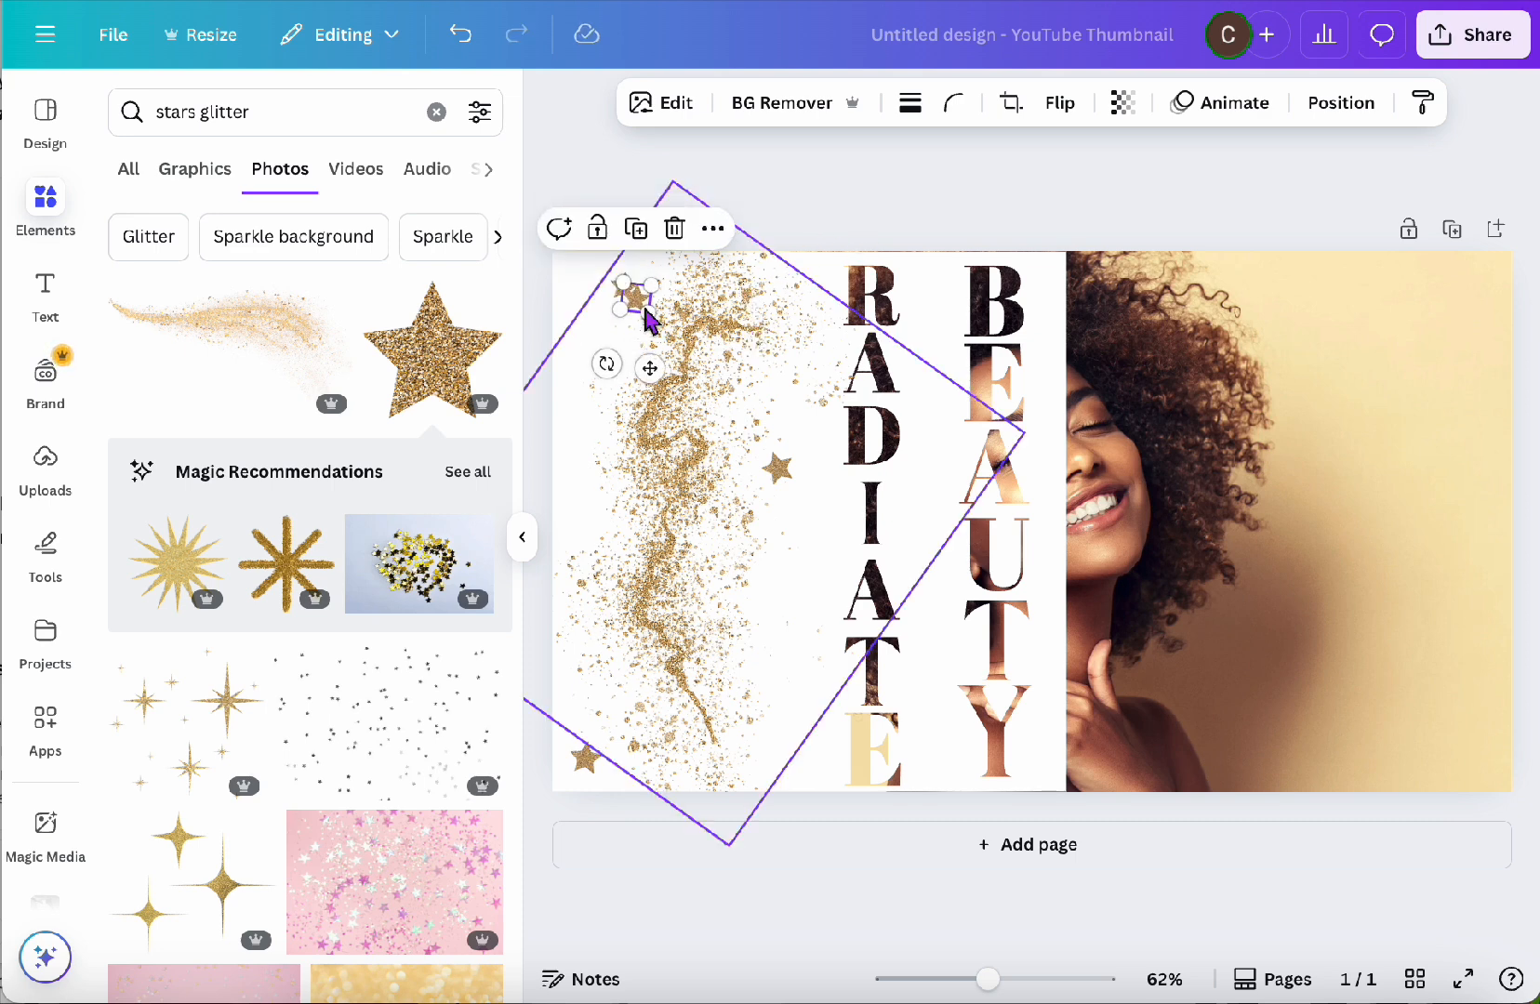
drag(640, 311, 768, 666)
drag(733, 721, 754, 716)
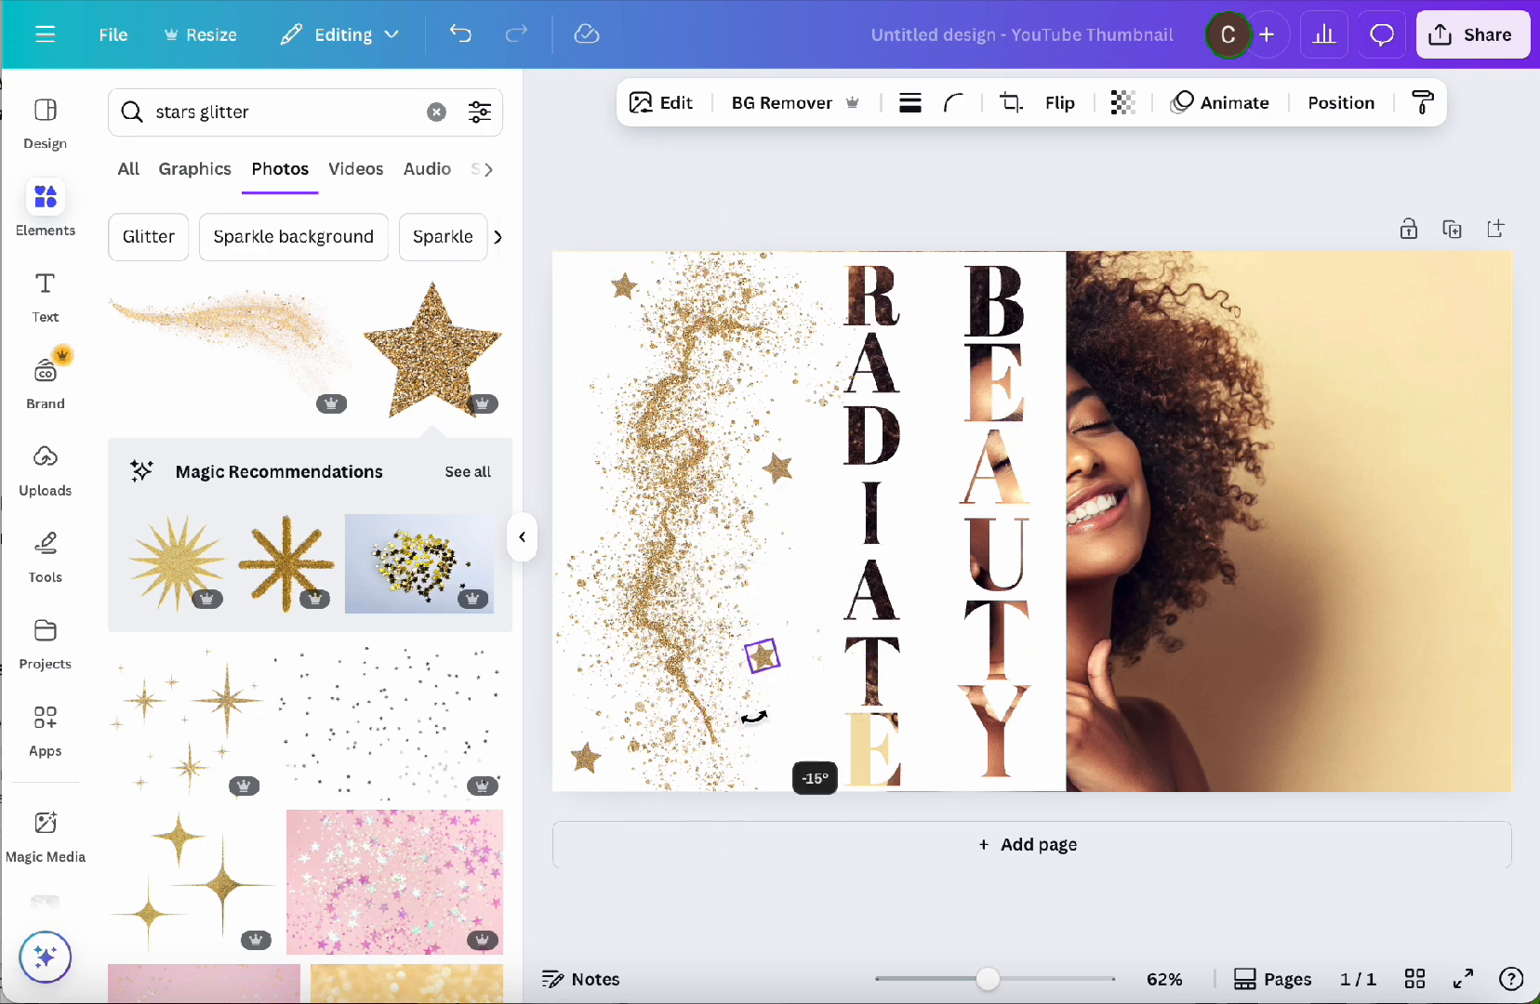
drag(754, 716, 718, 591)
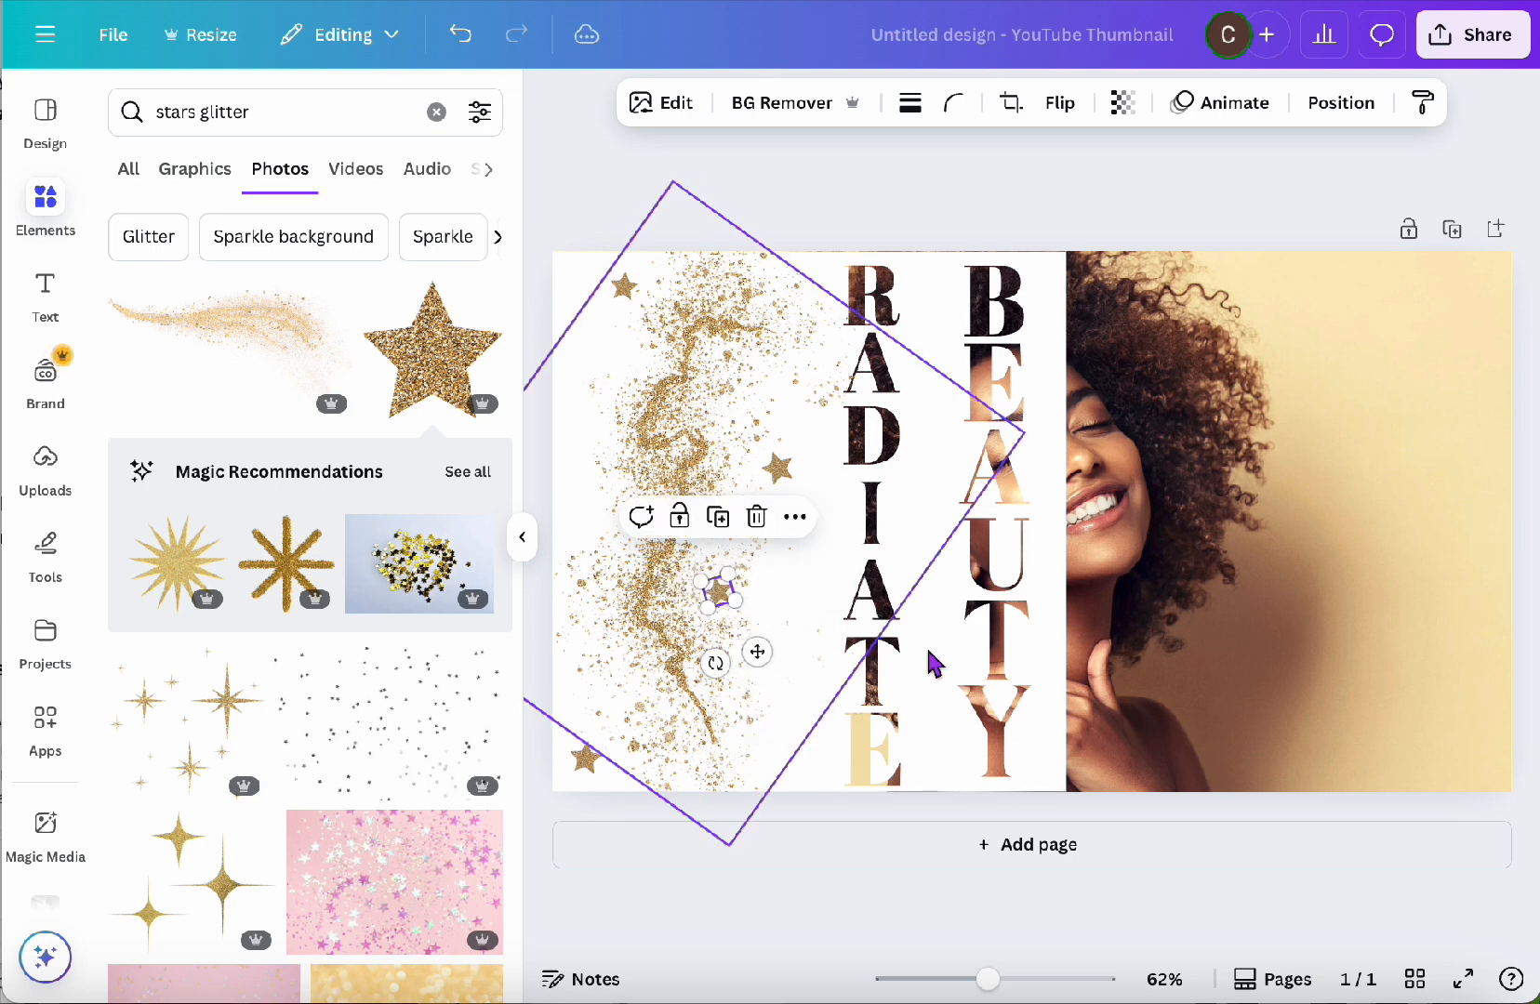
click(1265, 916)
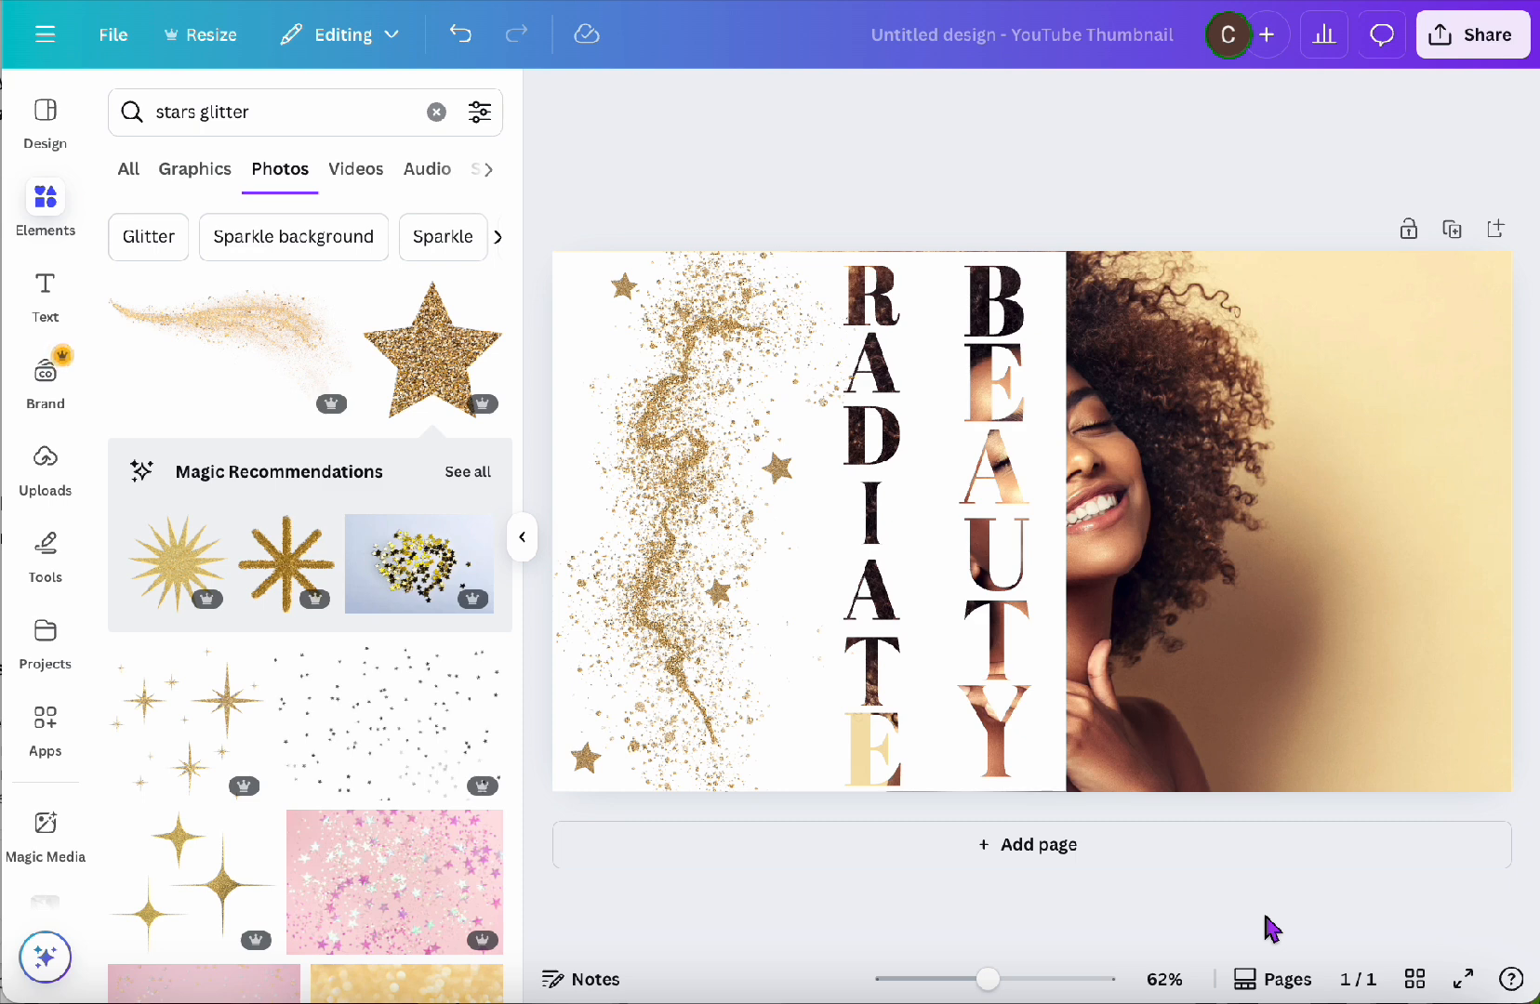